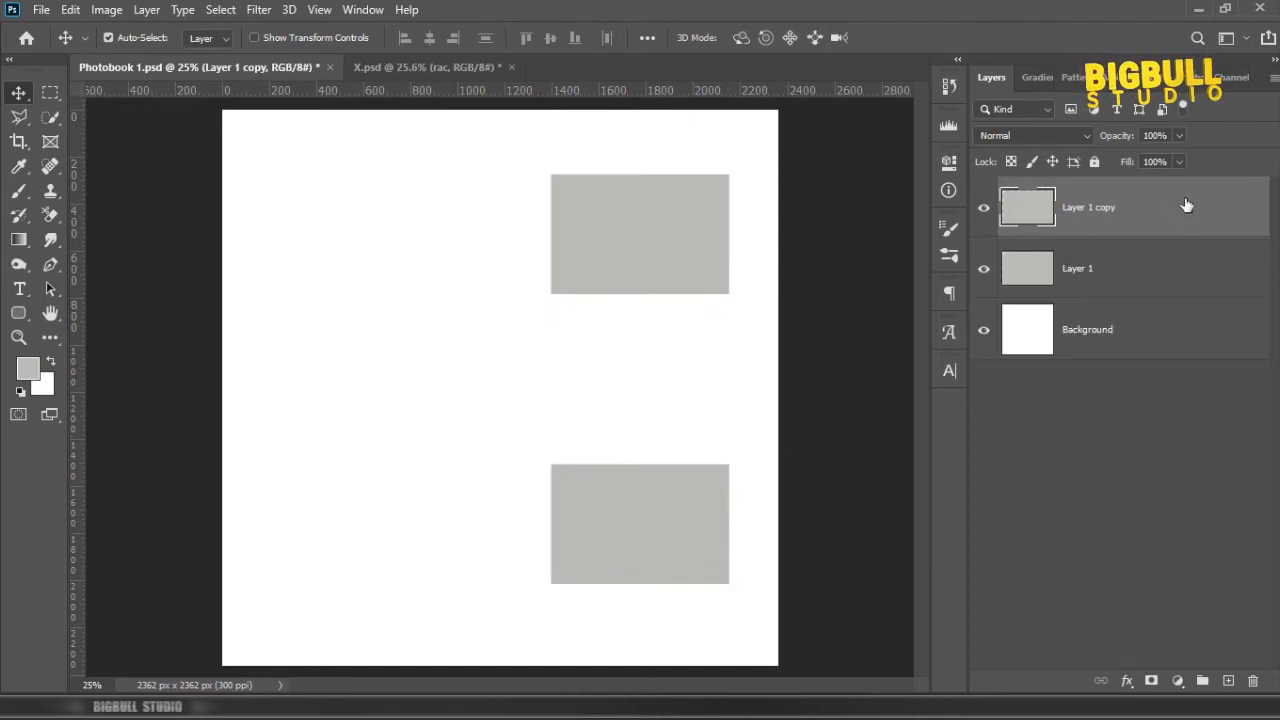
# Step: Give the lower grey rectangle a 20 px inside stroke with a solid color fill
pyautogui.doubleClick(1197, 210)
pyautogui.moveTo(772, 120); pyautogui.dragTo(881, 122)
pyautogui.click(728, 280)
pyautogui.click(991, 296)
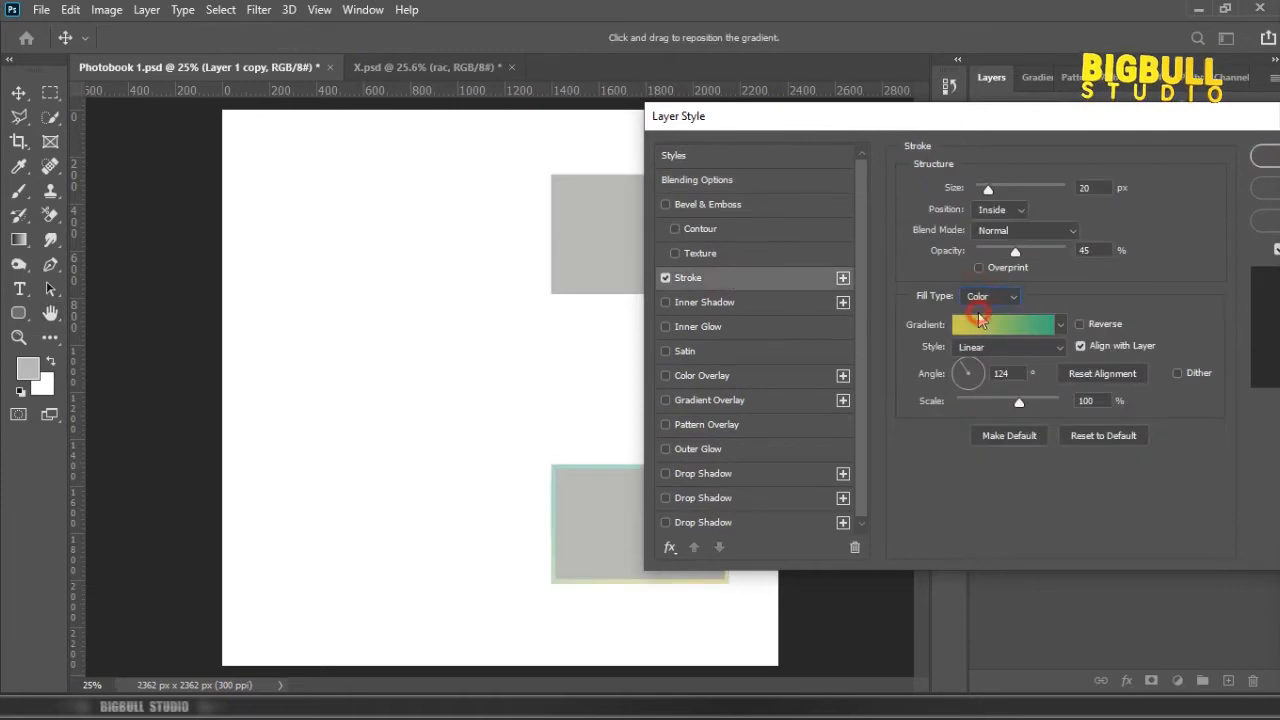
pyautogui.click(985, 280)
# Step: Add a drop shadow to the lower grey rectangle and apply the layer style
pyautogui.click(744, 522)
pyautogui.moveTo(883, 117); pyautogui.dragTo(981, 95)
pyautogui.moveTo(1153, 195); pyautogui.dragTo(1142, 196)
pyautogui.moveTo(1098, 100); pyautogui.dragTo(792, 133)
pyautogui.click(1126, 158)
# Step: Copy the stroke and drop shadow effects from Layer 1 copy to Layer 1
pyautogui.click(1262, 209)
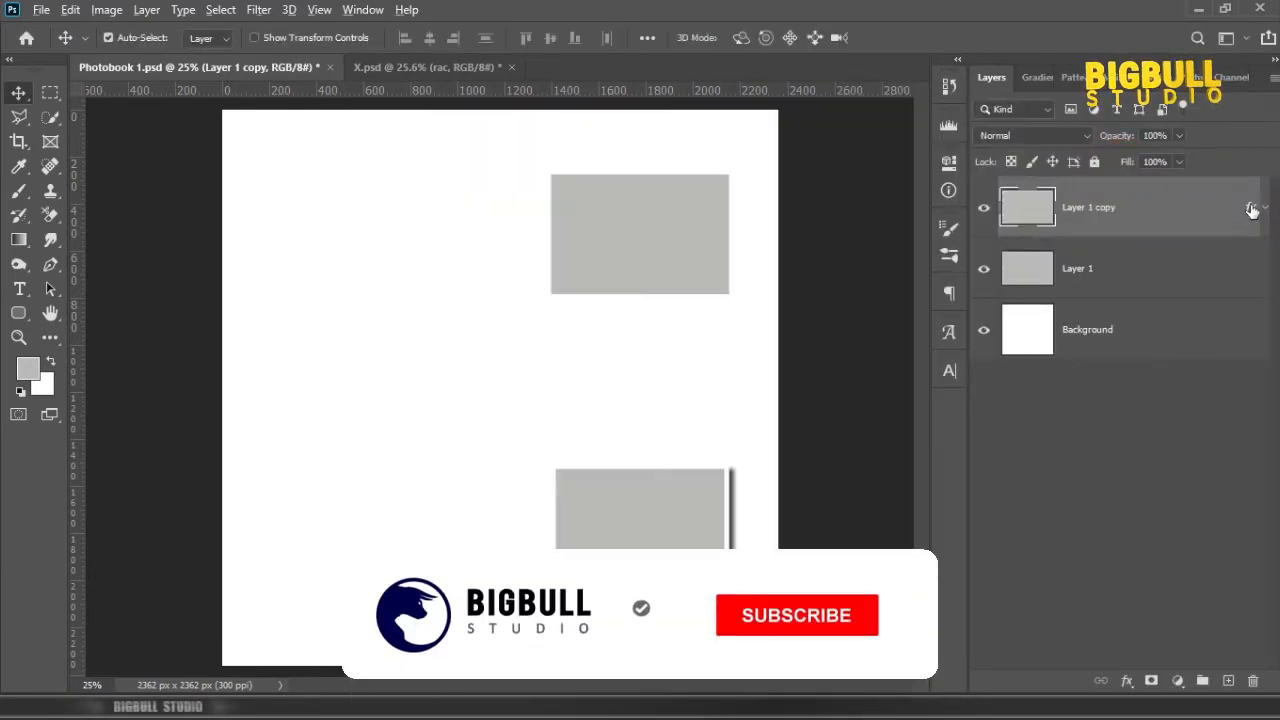
pyautogui.moveTo(1250, 207); pyautogui.dragTo(1243, 275)
pyautogui.click(1262, 269)
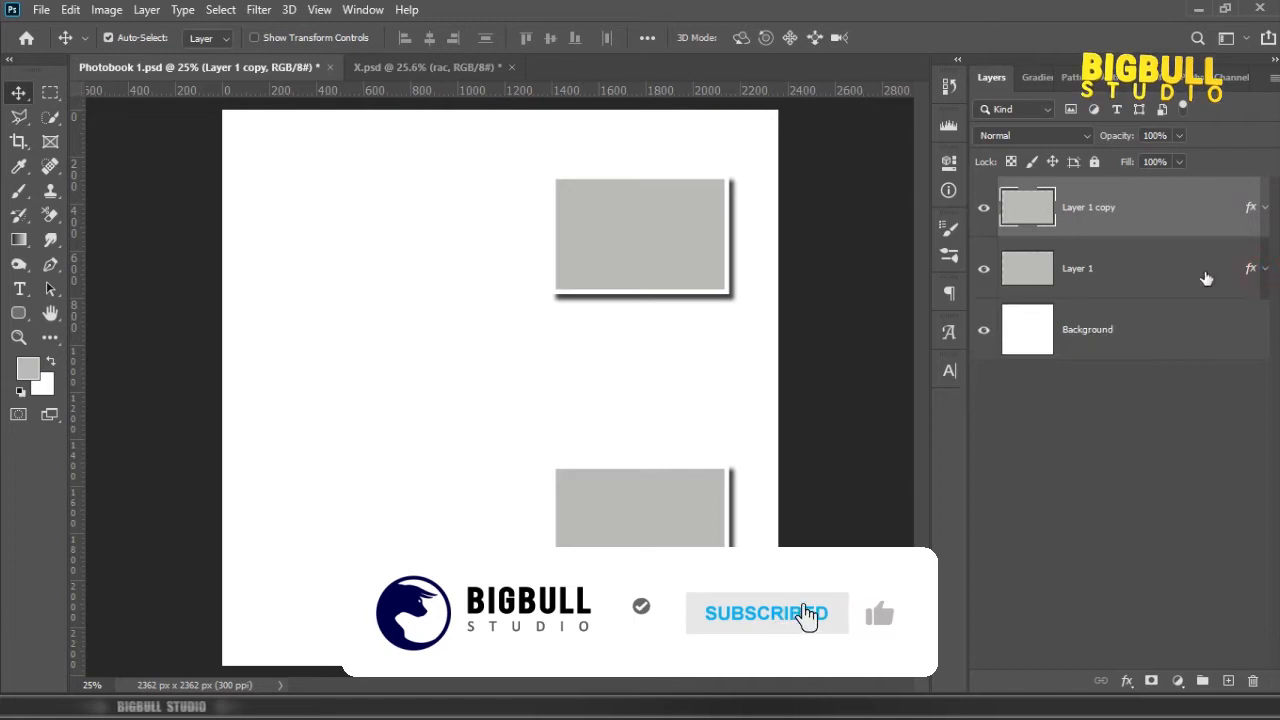
# Step: Duplicate the lower rectangle, rotate the copy 90° and shrink it into a portrait frame just above the lower rectangle
pyautogui.moveTo(684, 543); pyautogui.dragTo(638, 442)
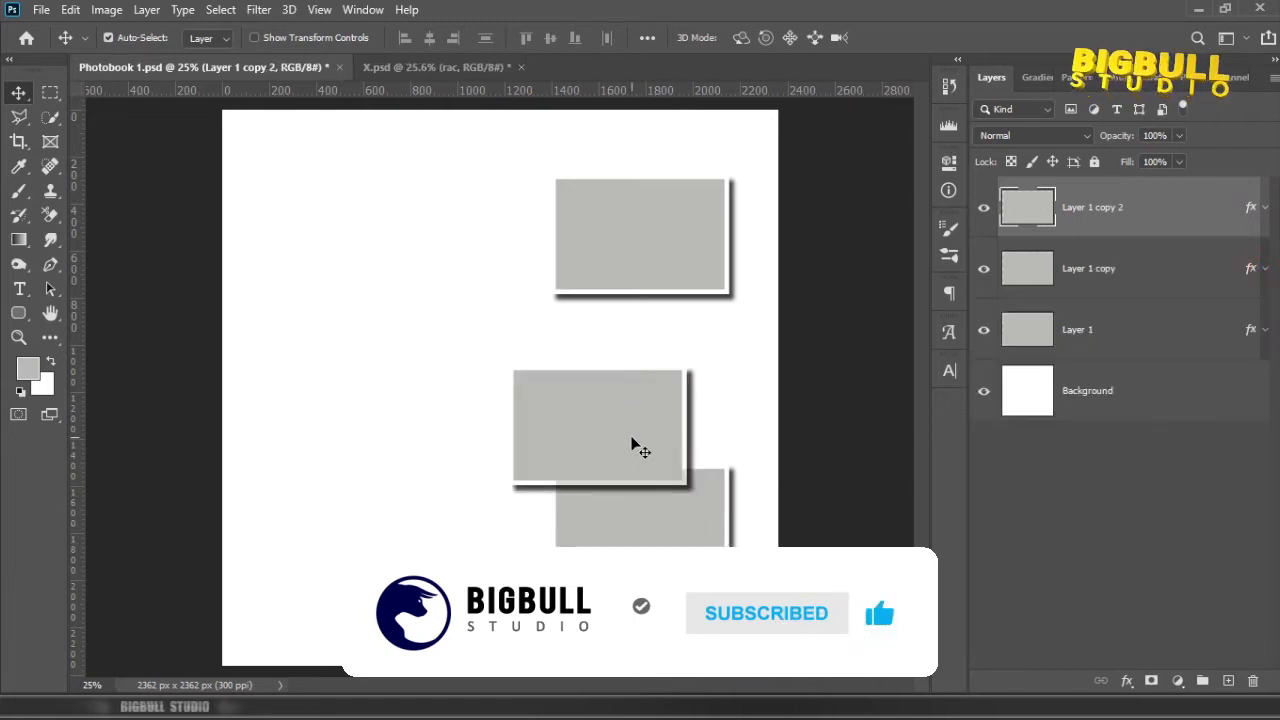
pyautogui.hotkey('ctrl', 't')
pyautogui.moveTo(625, 342); pyautogui.dragTo(694, 447)
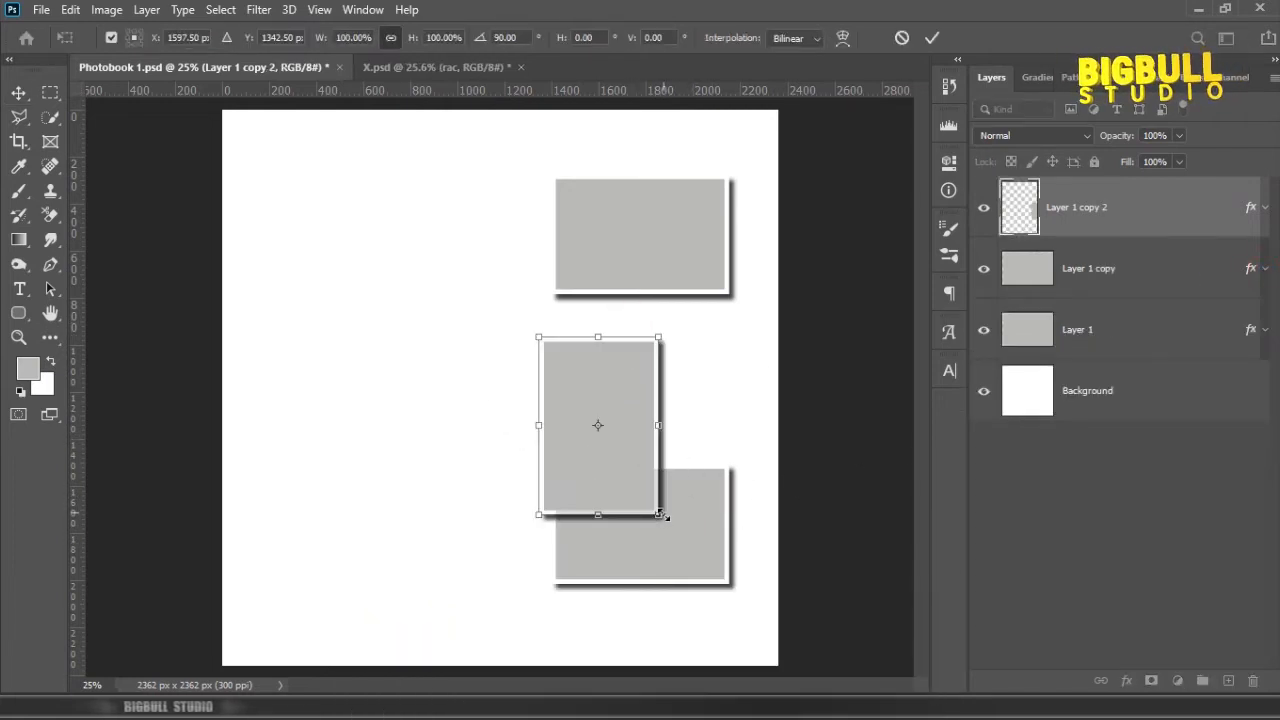
pyautogui.moveTo(660, 517); pyautogui.dragTo(636, 484)
pyautogui.hotkey('ctrl', 'z')
pyautogui.press('Return')
# Step: Duplicate the portrait frame to the left of the lower rectangle and widen the copy by extending its left edge
pyautogui.moveTo(609, 440); pyautogui.dragTo(531, 446)
pyautogui.hotkey('ctrl', 't')
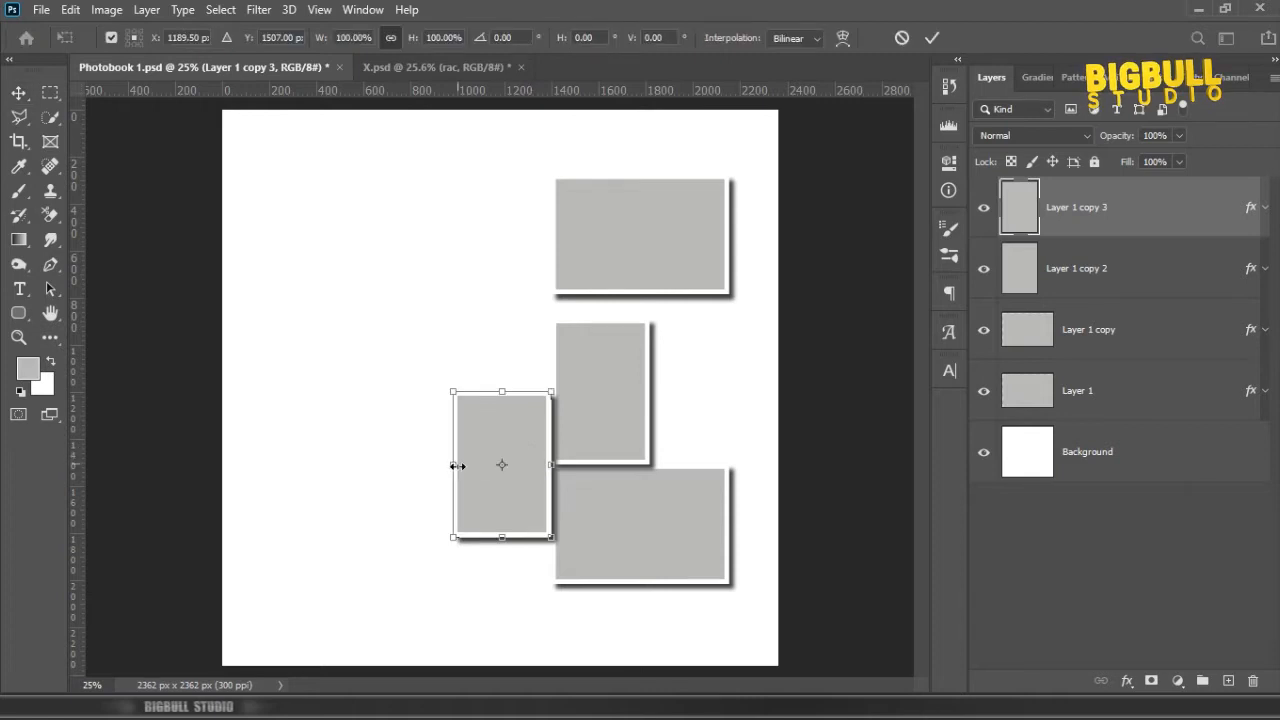
pyautogui.moveTo(457, 464); pyautogui.dragTo(427, 462)
pyautogui.press('Return')
# Step: Widen the middle portrait frame to about 110% by extending its right edge
pyautogui.scroll(1, 590, 400)
pyautogui.click(593, 380)
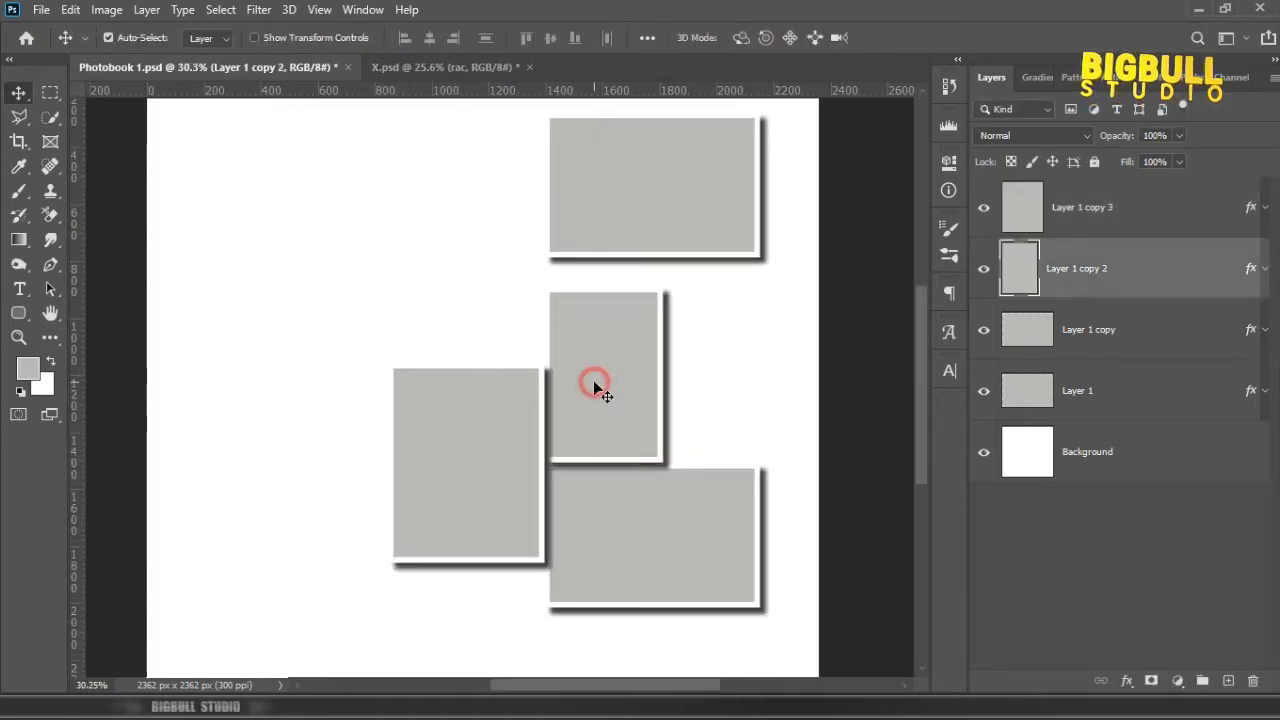
pyautogui.hotkey('ctrl', 't')
pyautogui.moveTo(667, 376); pyautogui.dragTo(676, 378)
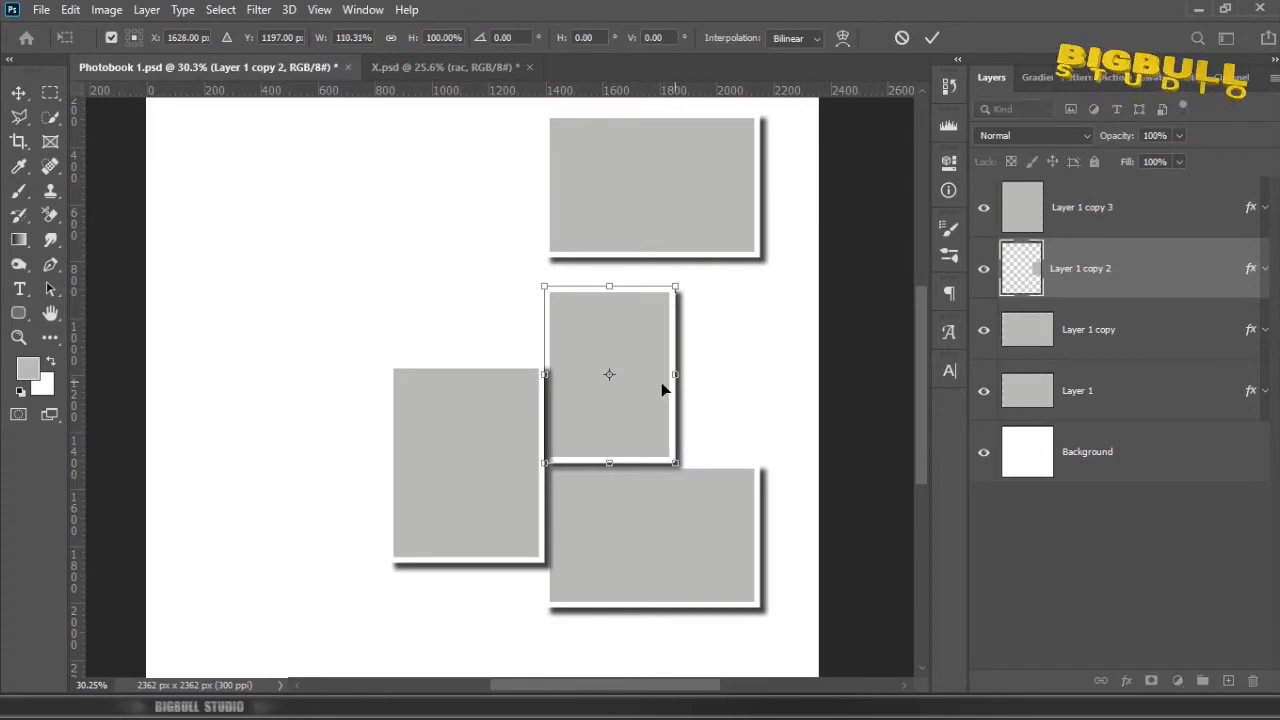
pyautogui.doubleClick(620, 366)
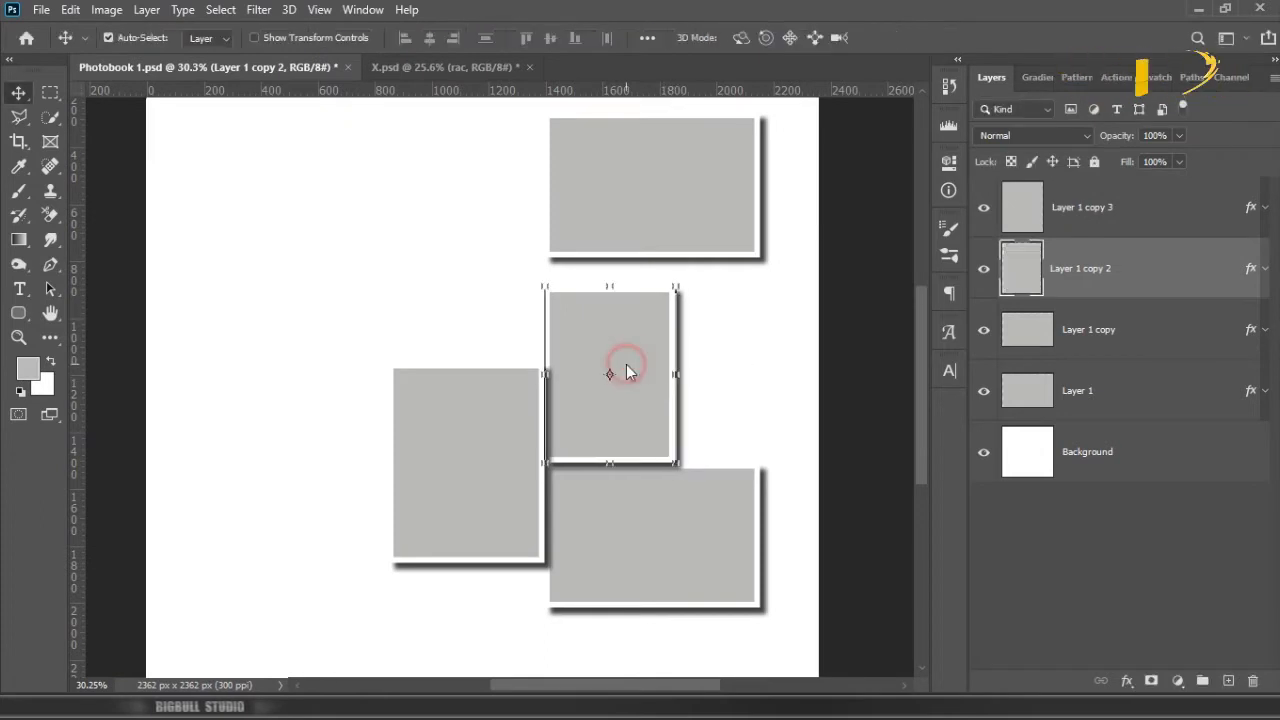
# Step: Clear the layer styles from the left frame, the middle portrait frame and the lower landscape frame together
pyautogui.keyDown('shift'); pyautogui.click(527, 440); pyautogui.keyUp('shift')
pyautogui.keyDown('shift'); pyautogui.click(617, 502); pyautogui.keyUp('shift')
pyautogui.rightClick(1253, 331)
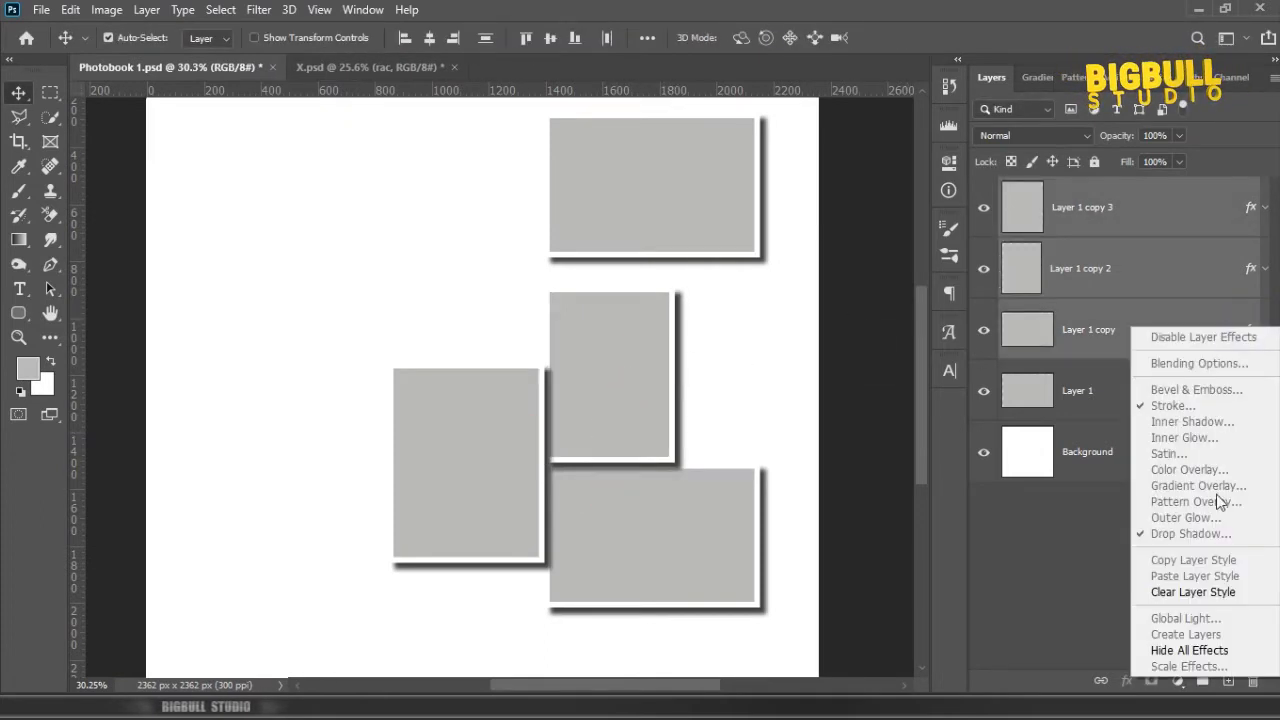
pyautogui.click(1193, 592)
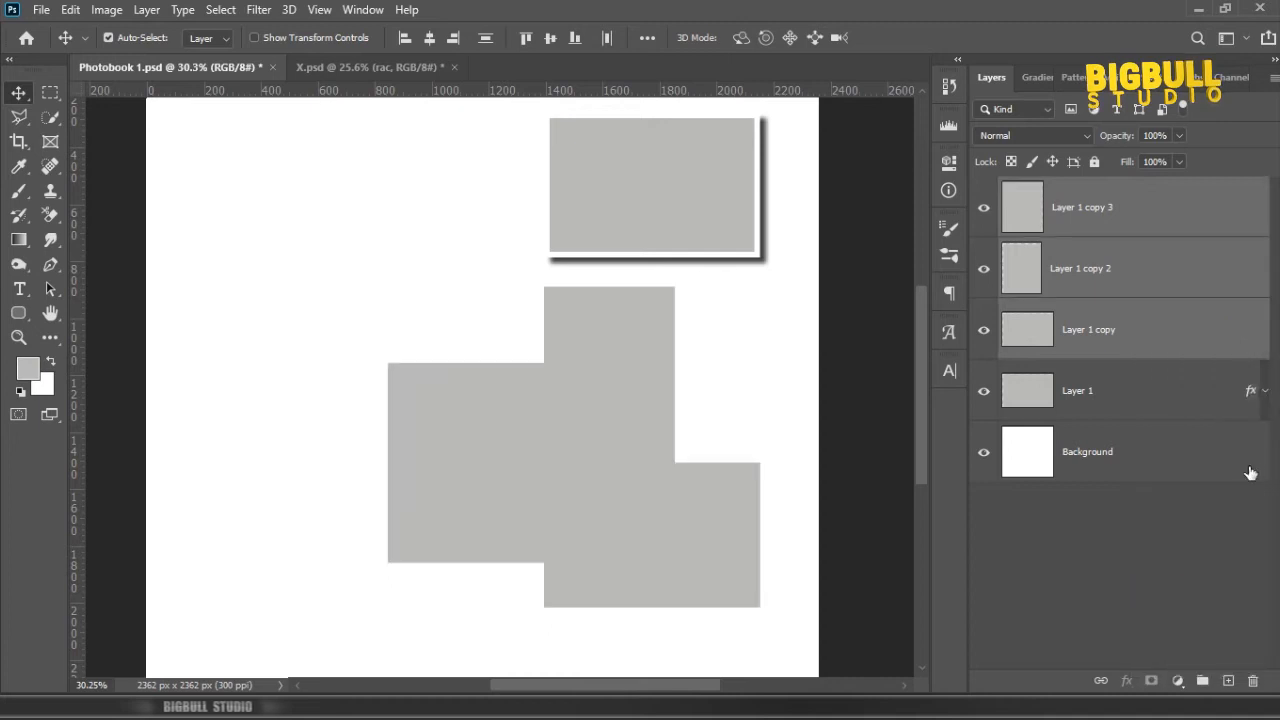
pyautogui.click(1124, 328)
# Step: Nudge the three adjoining frames apart to leave thin white gaps between them
pyautogui.click(643, 341)
pyautogui.hotkey('shift', 'Right')
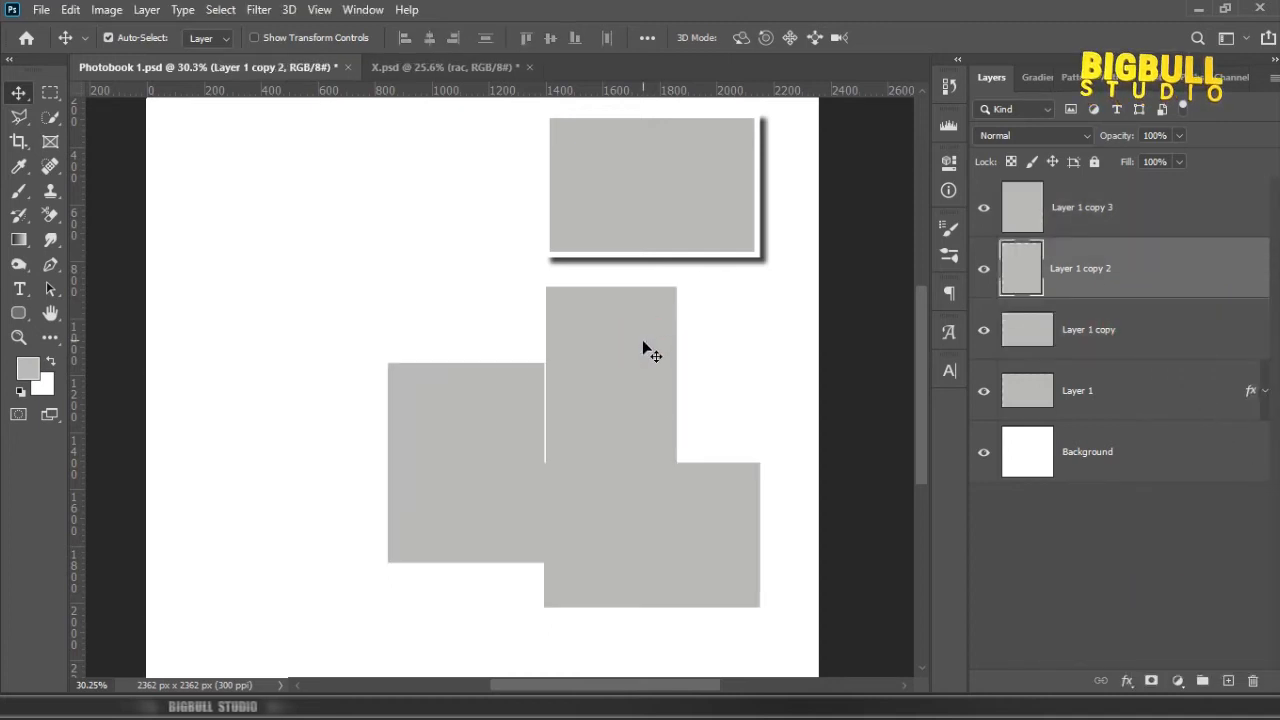
pyautogui.hotkey('shift', 'Up')
pyautogui.click(522, 450)
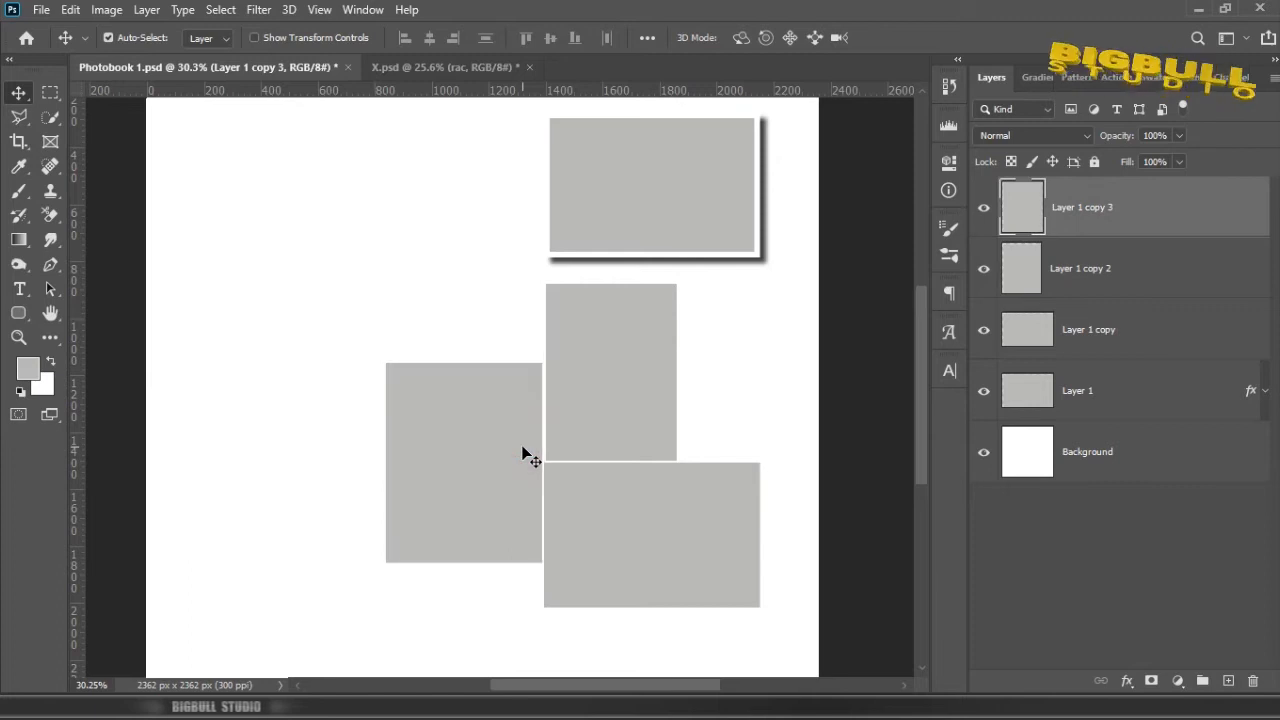
pyautogui.click(588, 503)
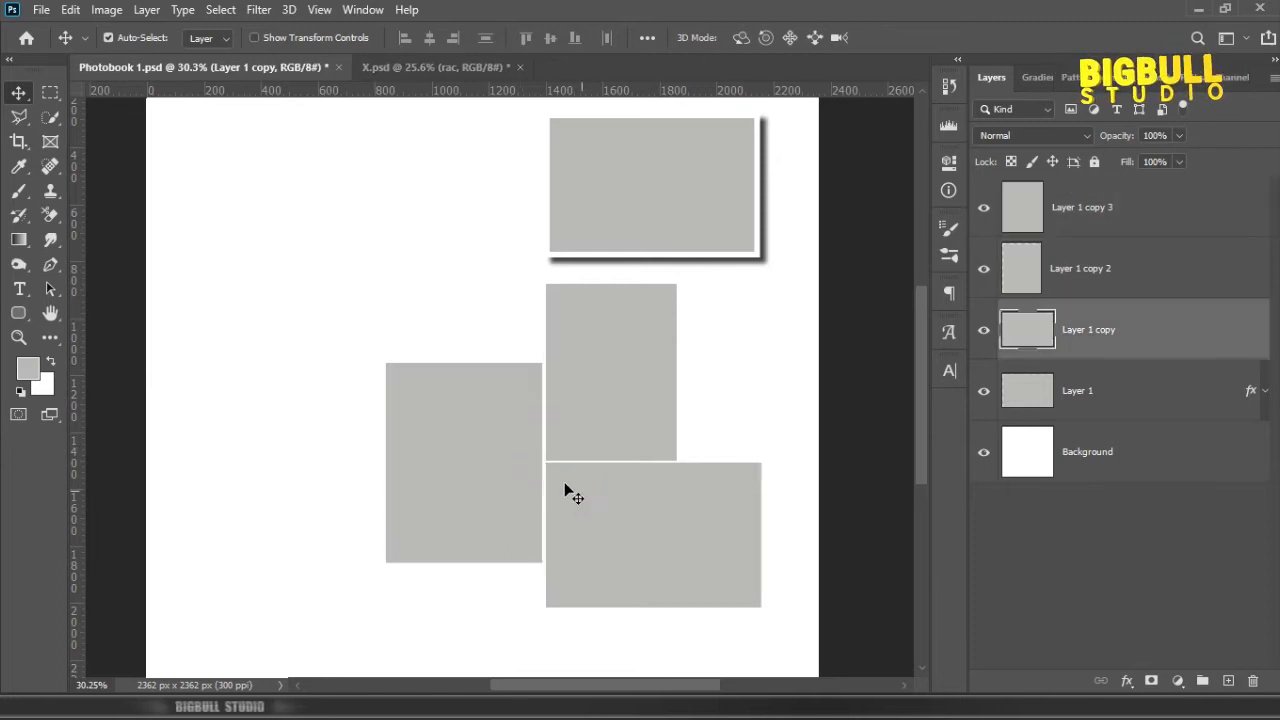
pyautogui.click(522, 466)
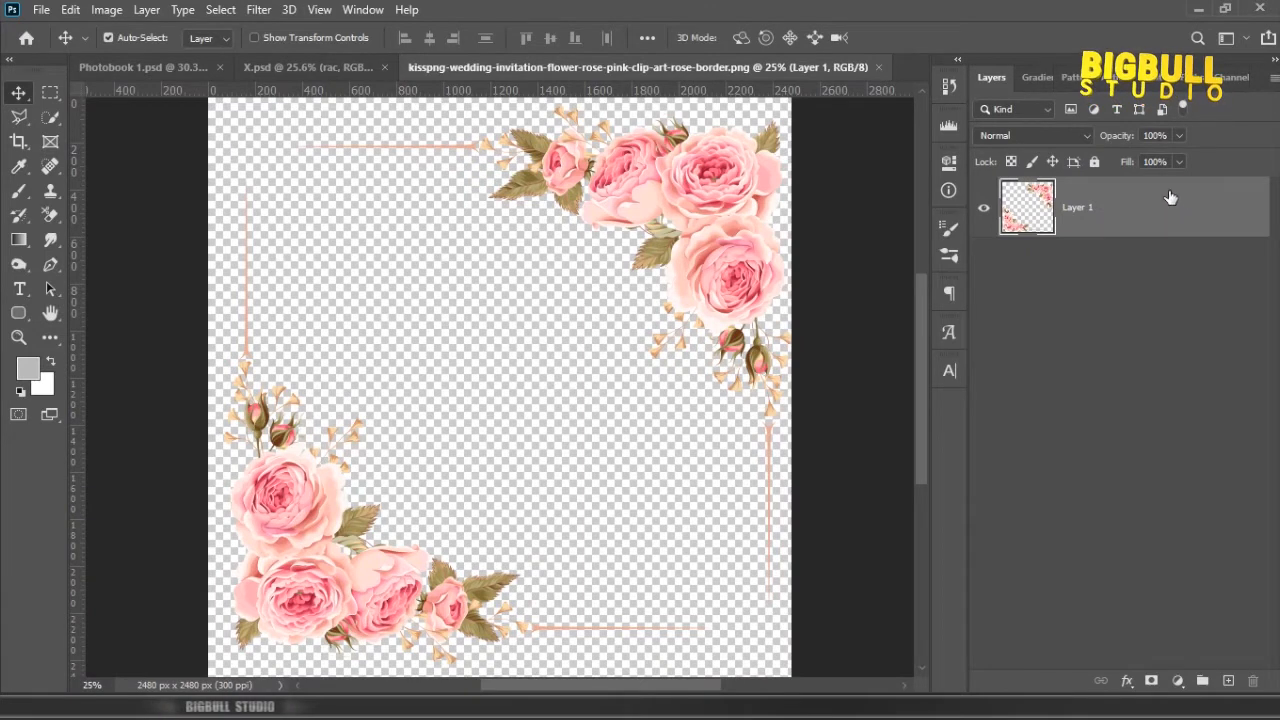
# Step: Bring the rose border artwork into Photobook 1.psd and position its lower-left rose cluster over the adjoining frames
pyautogui.moveTo(1185, 228); pyautogui.dragTo(530, 330)
pyautogui.hotkey('ctrl', '-')
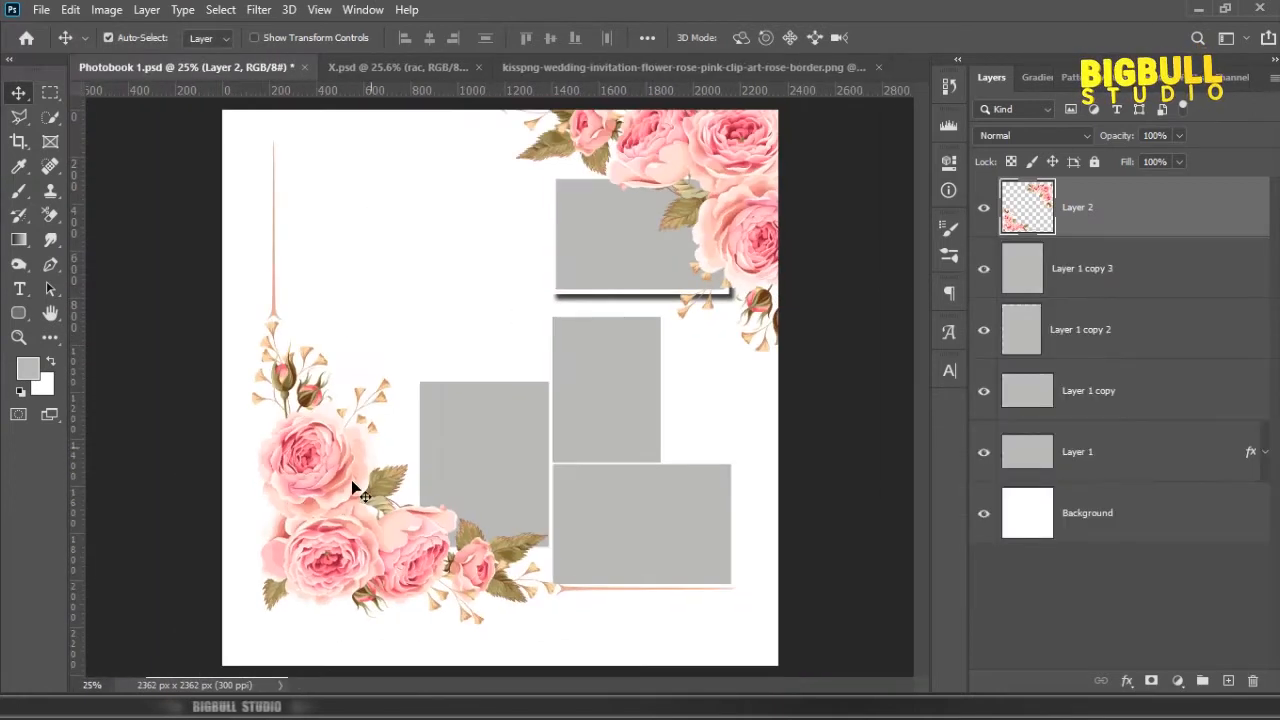
pyautogui.moveTo(345, 490); pyautogui.dragTo(445, 390)
pyautogui.scroll(2, 577, 418)
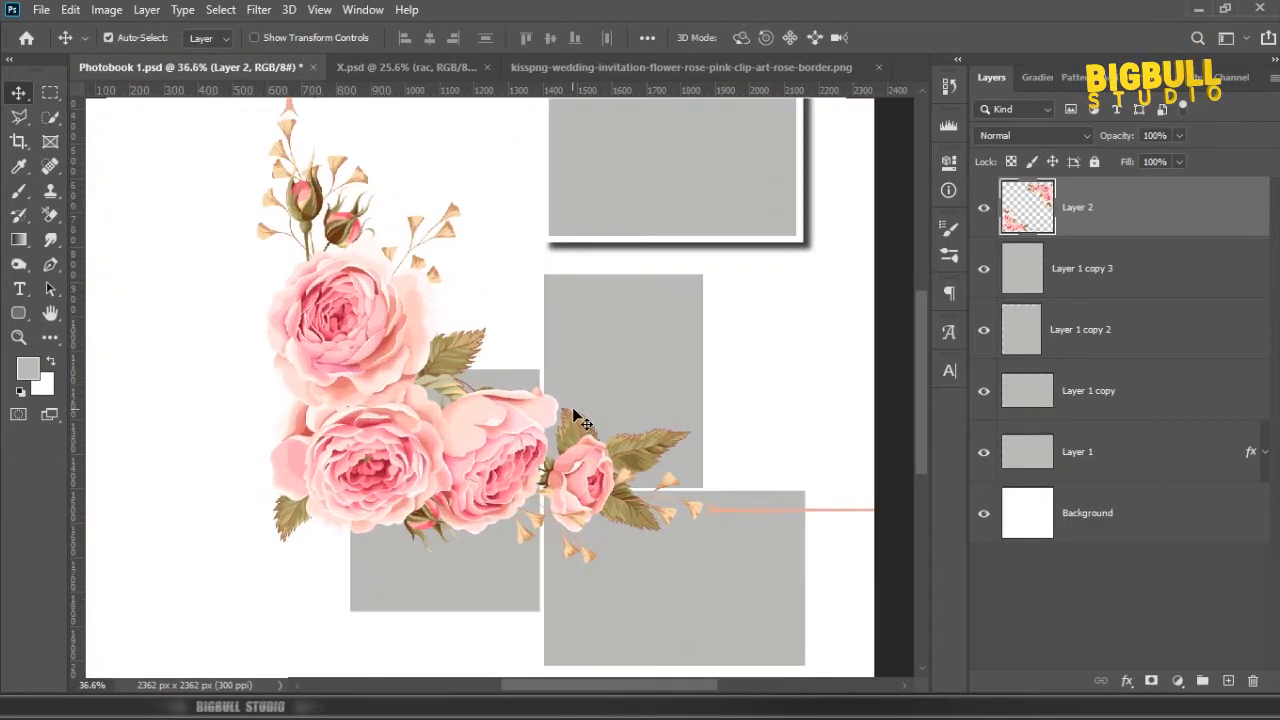
pyautogui.moveTo(325, 235); pyautogui.dragTo(331, 248)
# Step: Outline the lower-left rose cluster with a closed Polygonal Lasso selection, excluding the thin border lines
pyautogui.click(19, 118)
pyautogui.scroll(4, 200, 152)
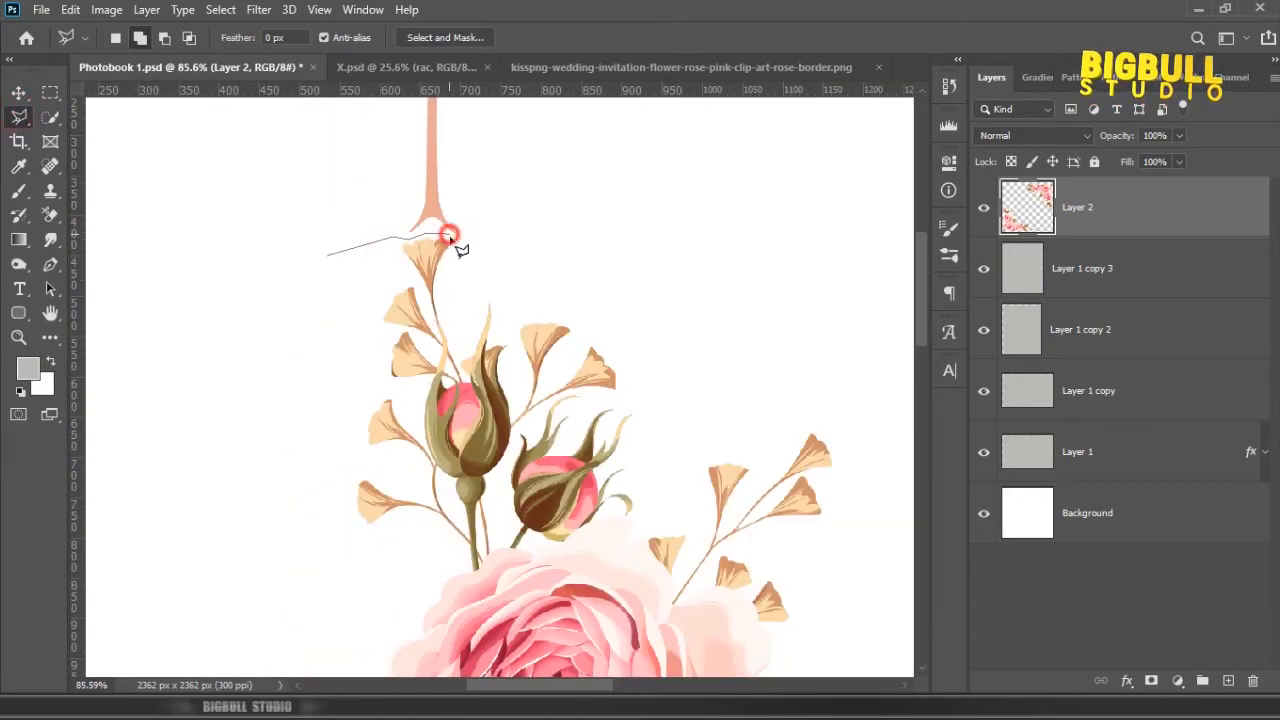
pyautogui.moveTo(797, 319); pyautogui.dragTo(494, 134)
pyautogui.click(746, 411)
pyautogui.moveTo(774, 486); pyautogui.dragTo(626, 191)
pyautogui.moveTo(822, 358); pyautogui.dragTo(543, 143)
pyautogui.click(699, 208)
pyautogui.click(677, 288)
pyautogui.click(634, 347)
pyautogui.click(631, 362)
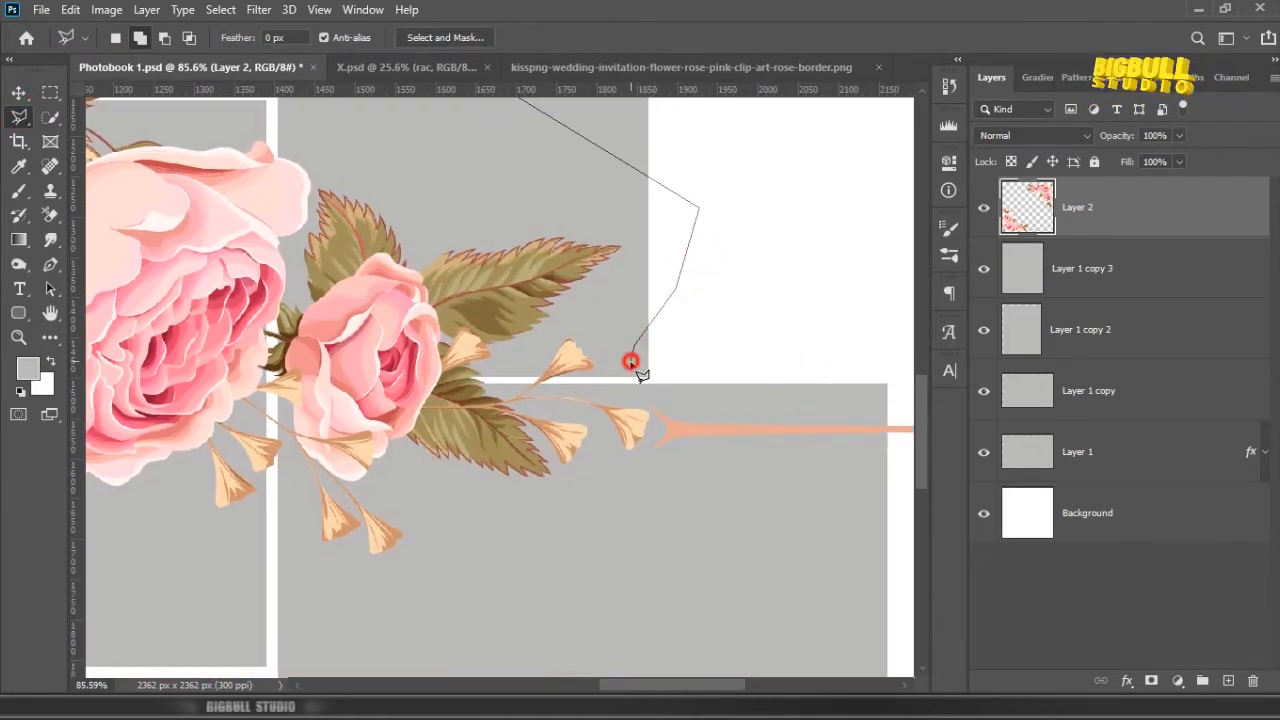
pyautogui.click(334, 628)
pyautogui.moveTo(188, 574); pyautogui.dragTo(660, 617)
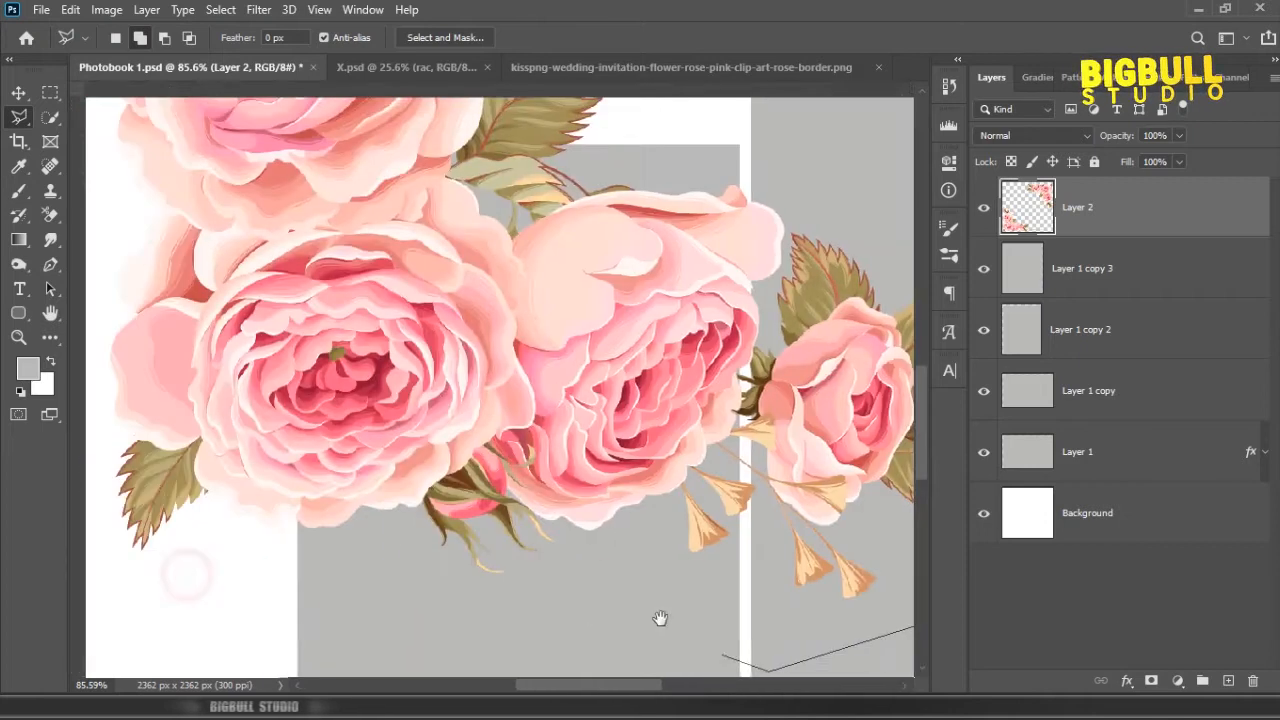
pyautogui.click(432, 620)
pyautogui.moveTo(240, 576); pyautogui.dragTo(505, 603)
pyautogui.click(314, 586)
pyautogui.click(267, 374)
pyautogui.moveTo(323, 217); pyautogui.dragTo(301, 484)
pyautogui.click(268, 203)
pyautogui.click(240, 234)
pyautogui.moveTo(284, 180)
pyautogui.mouseDown()
pyautogui.moveTo(276, 382)
pyautogui.moveTo(237, 391)
pyautogui.mouseUp()
pyautogui.doubleClick(240, 317)
pyautogui.scroll(-4, 300, 320)
pyautogui.moveTo(608, 480); pyautogui.dragTo(543, 296)
# Step: Cut the selected rose cluster to its own layer and delete the leftover border artwork on Layer 2
pyautogui.rightClick(440, 272)
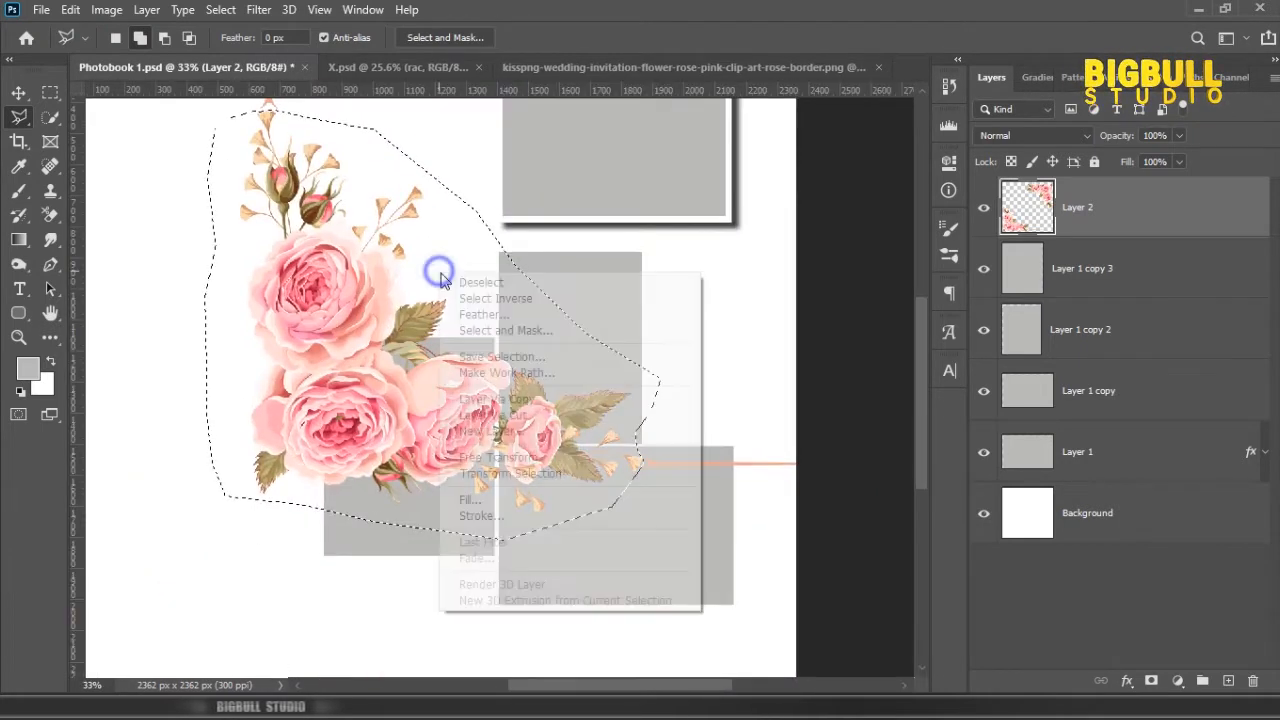
pyautogui.click(554, 414)
pyautogui.click(1103, 270)
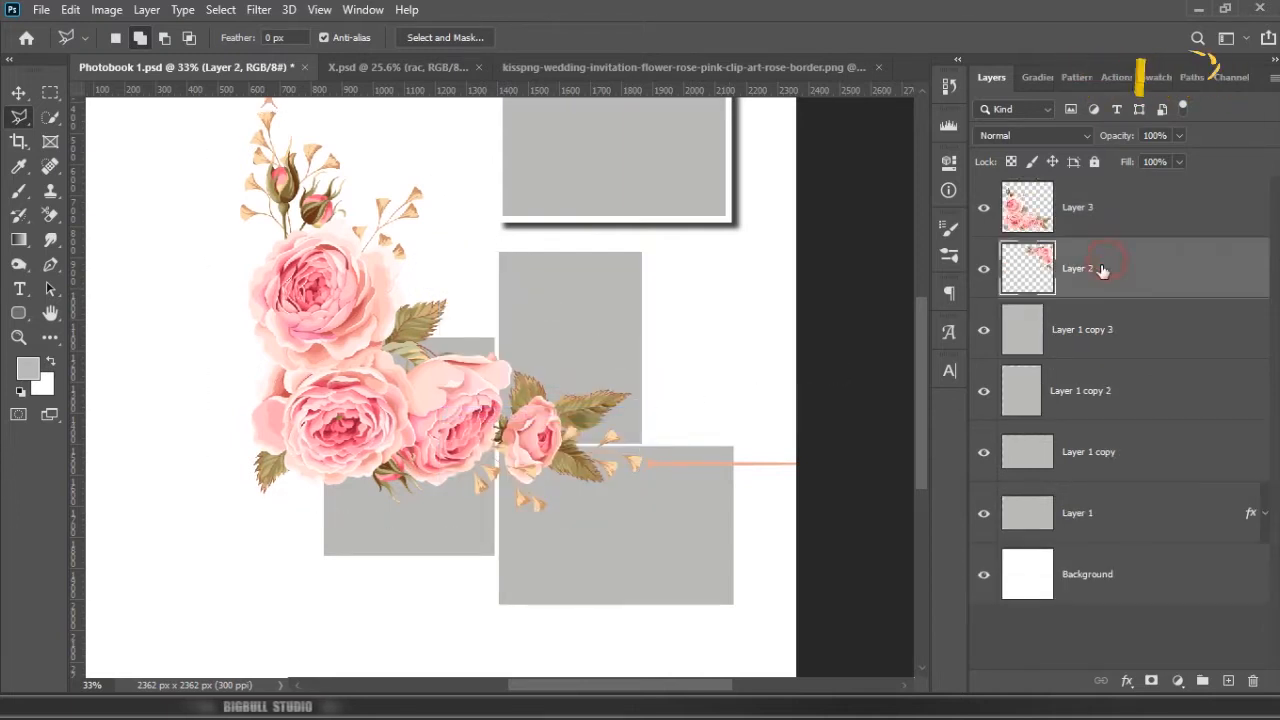
pyautogui.click(1254, 681)
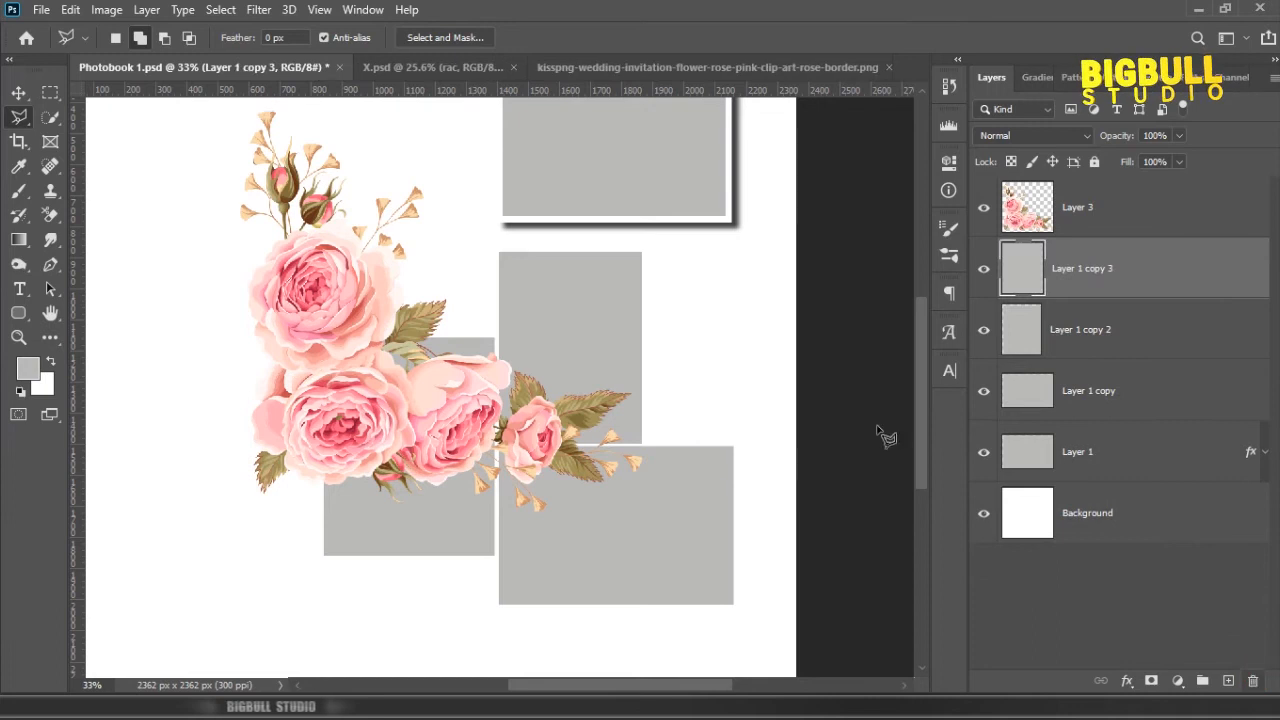
# Step: Scale the rose cluster to about 45% width and 50% height and place it where the three frames meet
pyautogui.press('v')
pyautogui.click(410, 420)
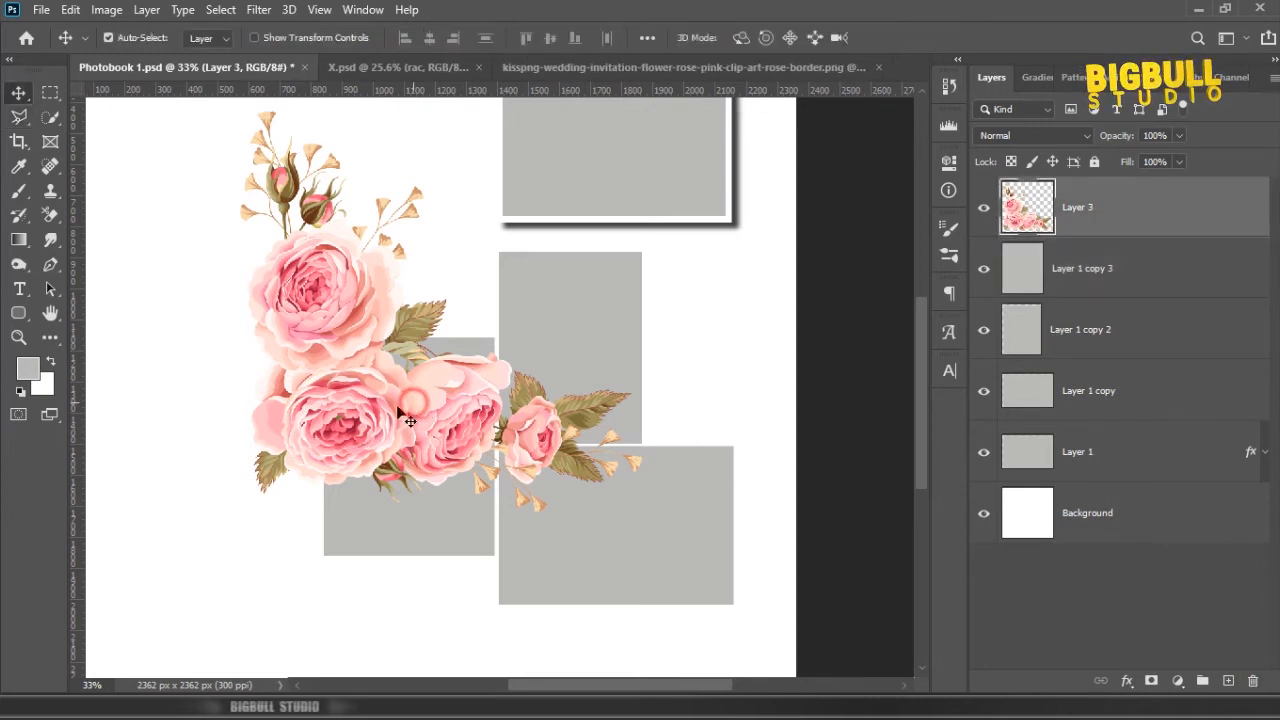
pyautogui.moveTo(468, 410); pyautogui.dragTo(514, 416)
pyautogui.hotkey('ctrl', 't')
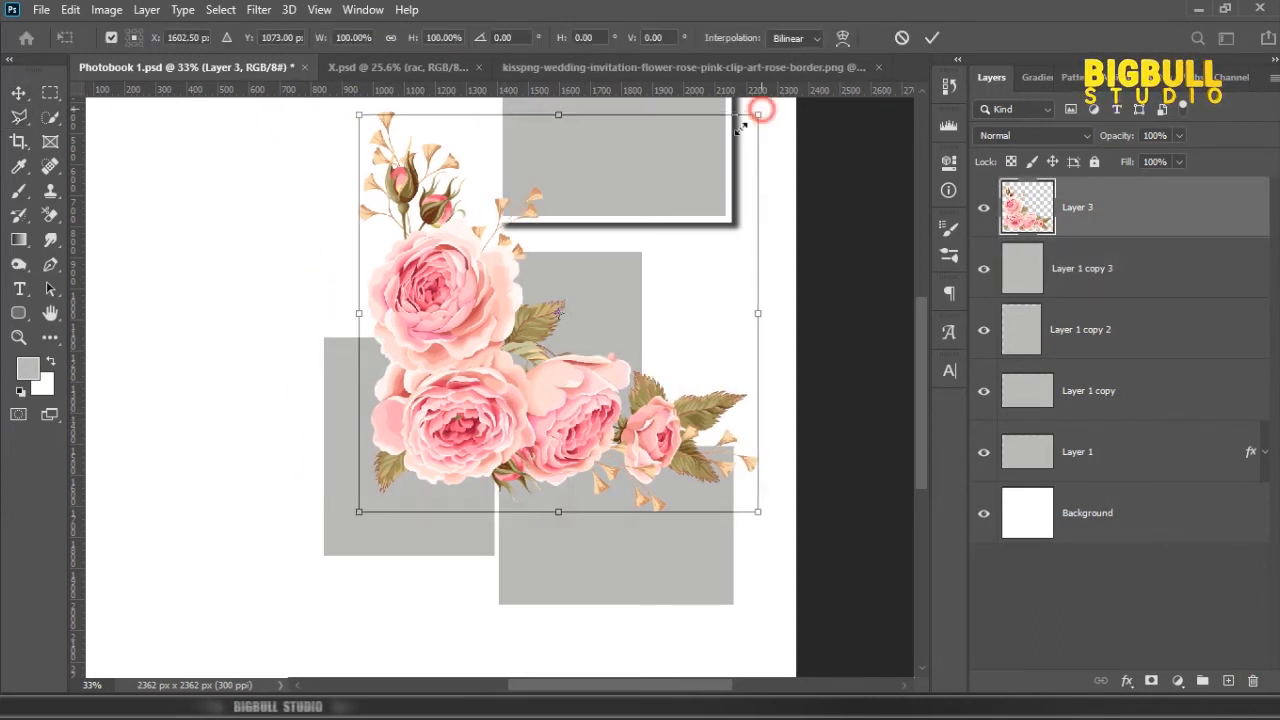
pyautogui.moveTo(760, 112); pyautogui.dragTo(556, 290)
pyautogui.moveTo(494, 391); pyautogui.dragTo(563, 366)
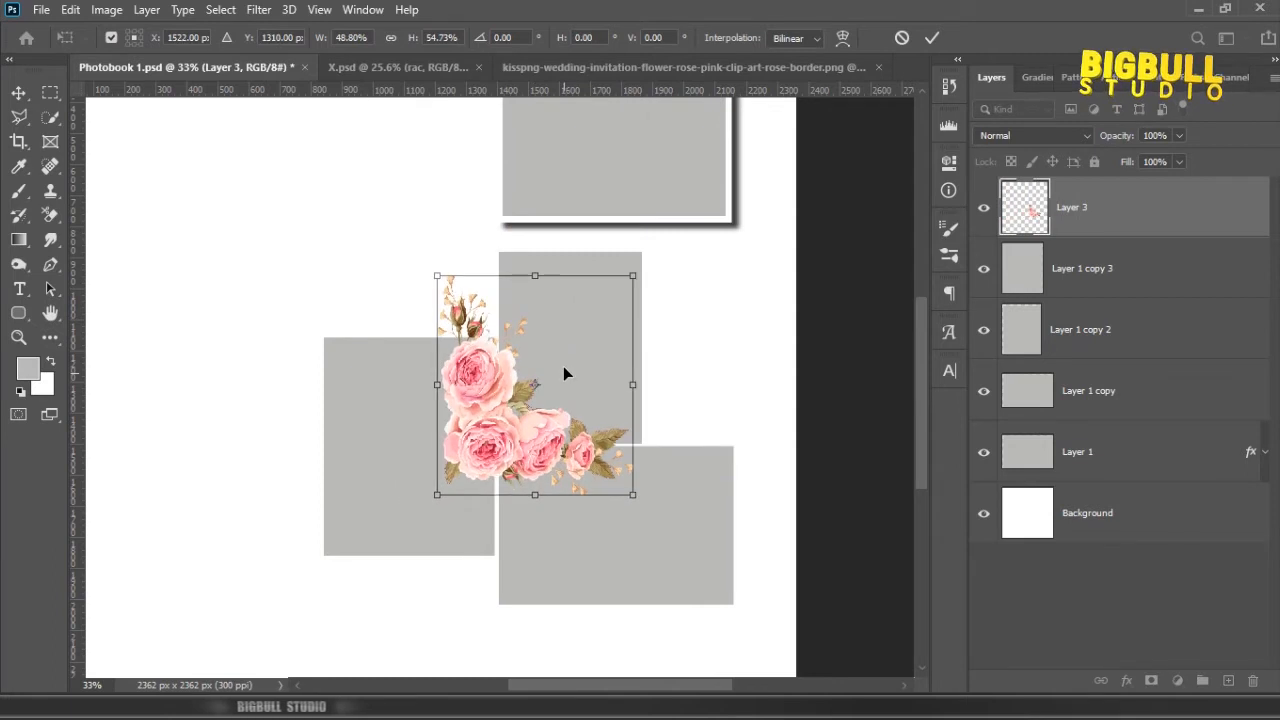
pyautogui.moveTo(631, 276); pyautogui.dragTo(623, 289)
pyautogui.moveTo(572, 342); pyautogui.dragTo(594, 340)
pyautogui.doubleClick(600, 343)
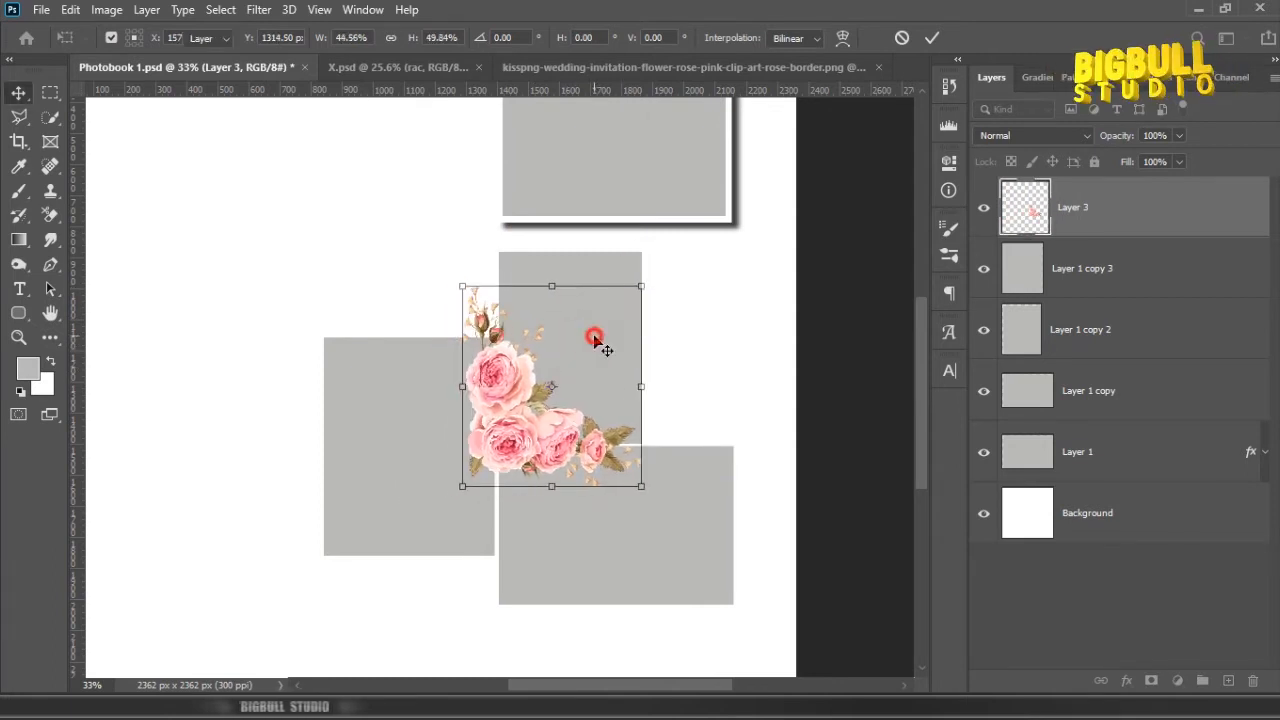
pyautogui.scroll(2, 640, 480)
pyautogui.moveTo(458, 396)
pyautogui.mouseDown()
pyautogui.moveTo(471, 382)
pyautogui.moveTo(462, 394)
pyautogui.mouseUp()
# Step: Shift the middle, lower and left frames slightly apart to widen the gaps between them
pyautogui.click(568, 298)
pyautogui.scroll(-1, 562, 330)
pyautogui.click(674, 492)
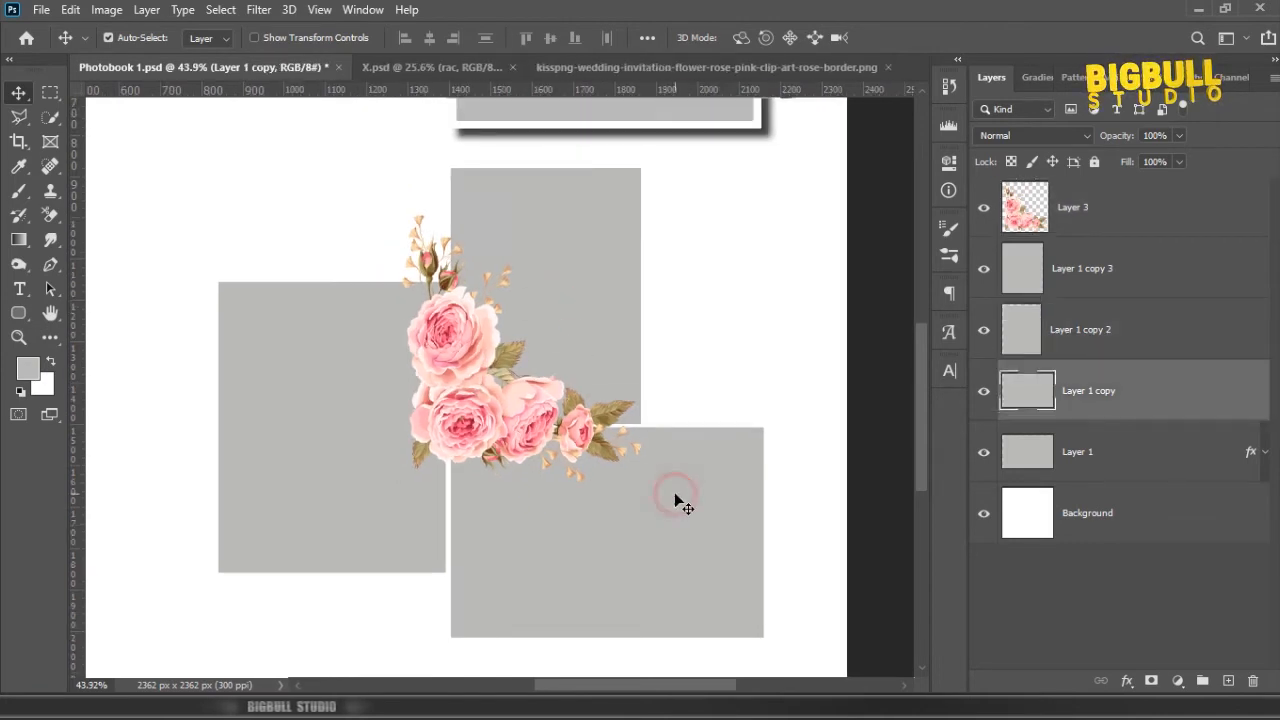
pyautogui.moveTo(343, 477); pyautogui.dragTo(338, 471)
pyautogui.scroll(-4, 330, 475)
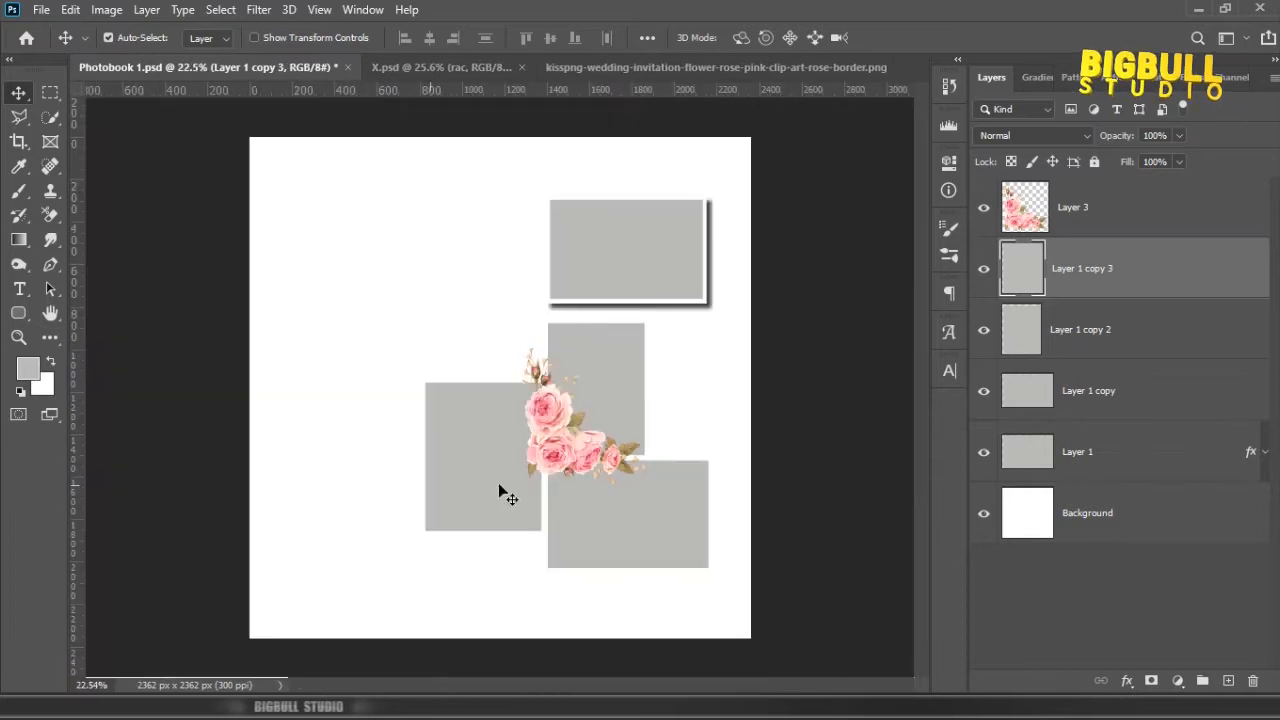
# Step: Slightly enlarge the lower landscape frame with Free Transform
pyautogui.click(646, 514)
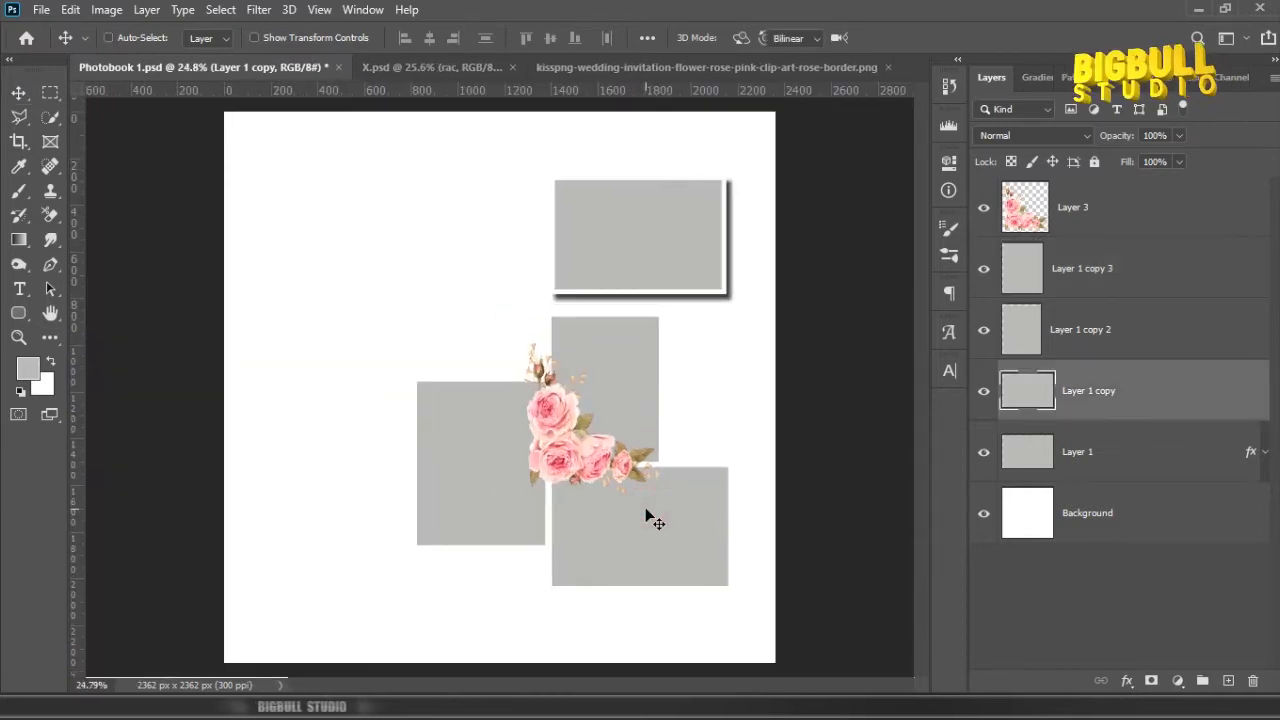
pyautogui.hotkey('ctrl', 't')
pyautogui.moveTo(729, 587); pyautogui.dragTo(744, 596)
pyautogui.hotkey('ctrl', 'z')
pyautogui.click(687, 516)
pyautogui.click(687, 516)
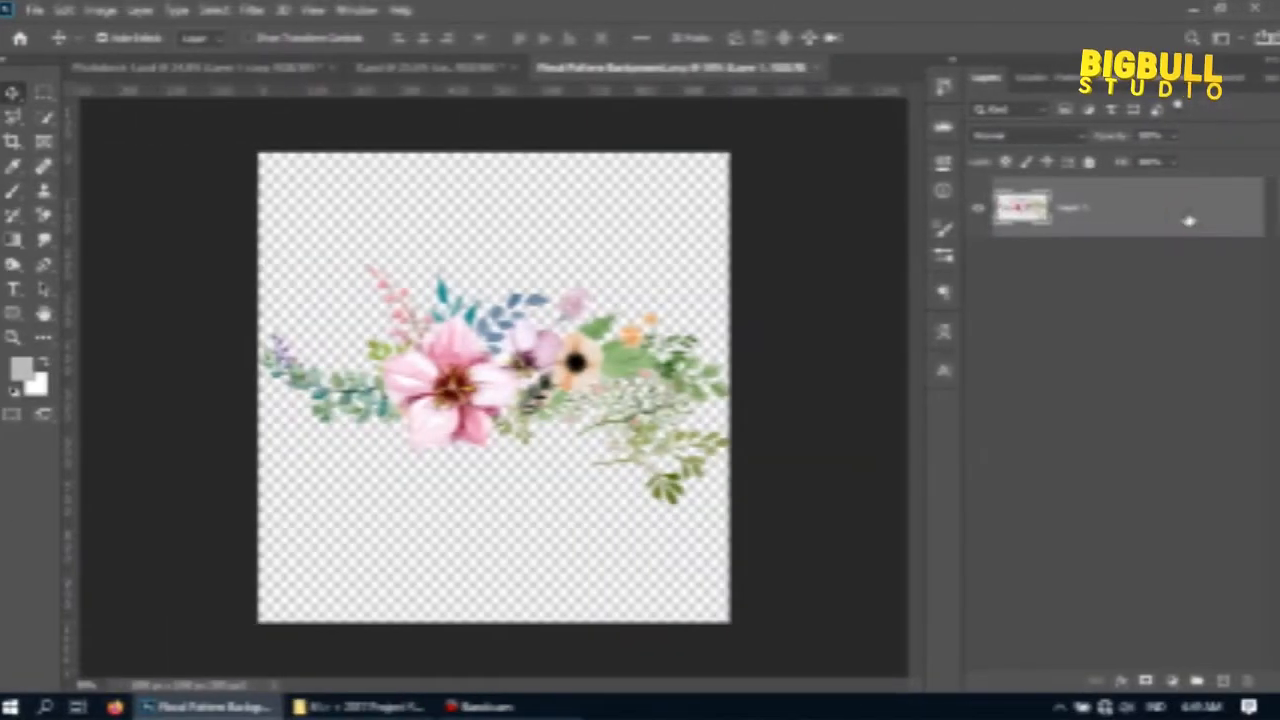
# Step: Bring the floral spray from Floral Pattern Background.png into Photobook 1.psd, layer it beneath the roses and move it over the lower frame
pyautogui.moveTo(1203, 210); pyautogui.dragTo(725, 342)
pyautogui.moveTo(1100, 390); pyautogui.dragTo(1114, 243)
pyautogui.scroll(2, 686, 371)
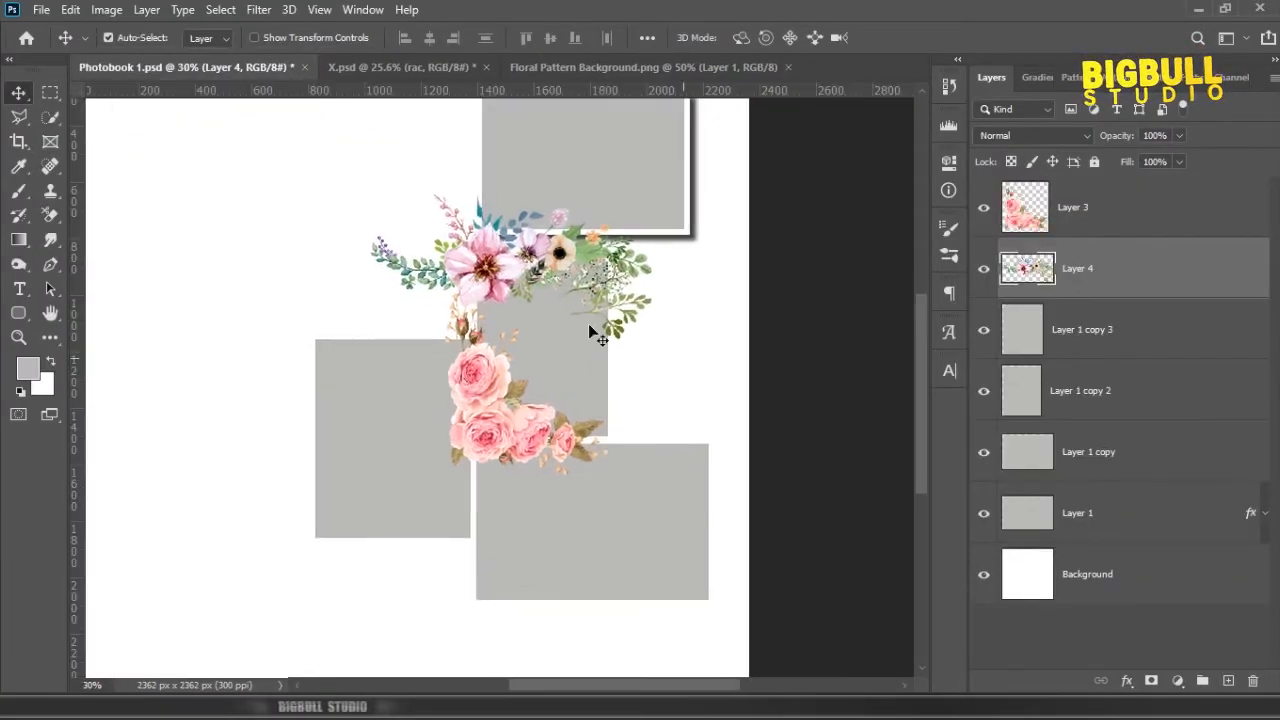
pyautogui.moveTo(495, 278); pyautogui.dragTo(596, 440)
# Step: Scale the floral spray to about 68% and place it to the right of the roses along the lower frame's top edge
pyautogui.scroll(2, 740, 553)
pyautogui.hotkey('ctrl', 't')
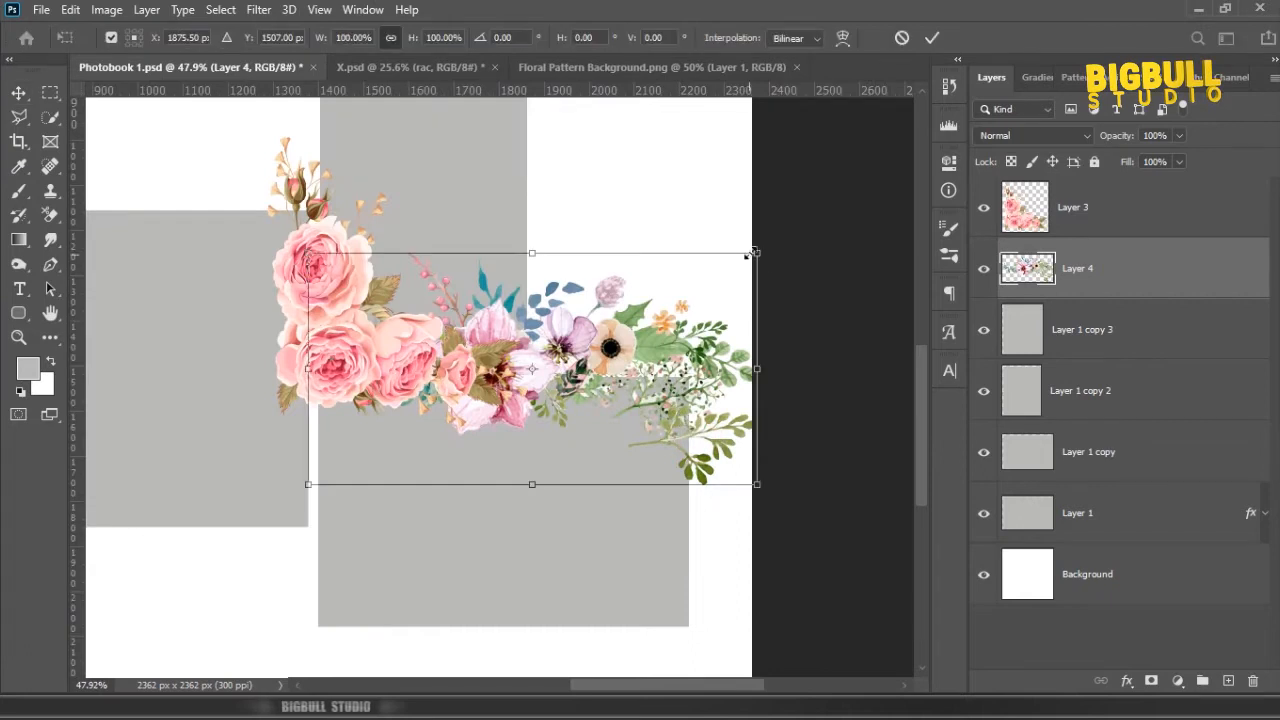
pyautogui.moveTo(749, 251); pyautogui.dragTo(607, 318)
pyautogui.moveTo(535, 396); pyautogui.dragTo(651, 368)
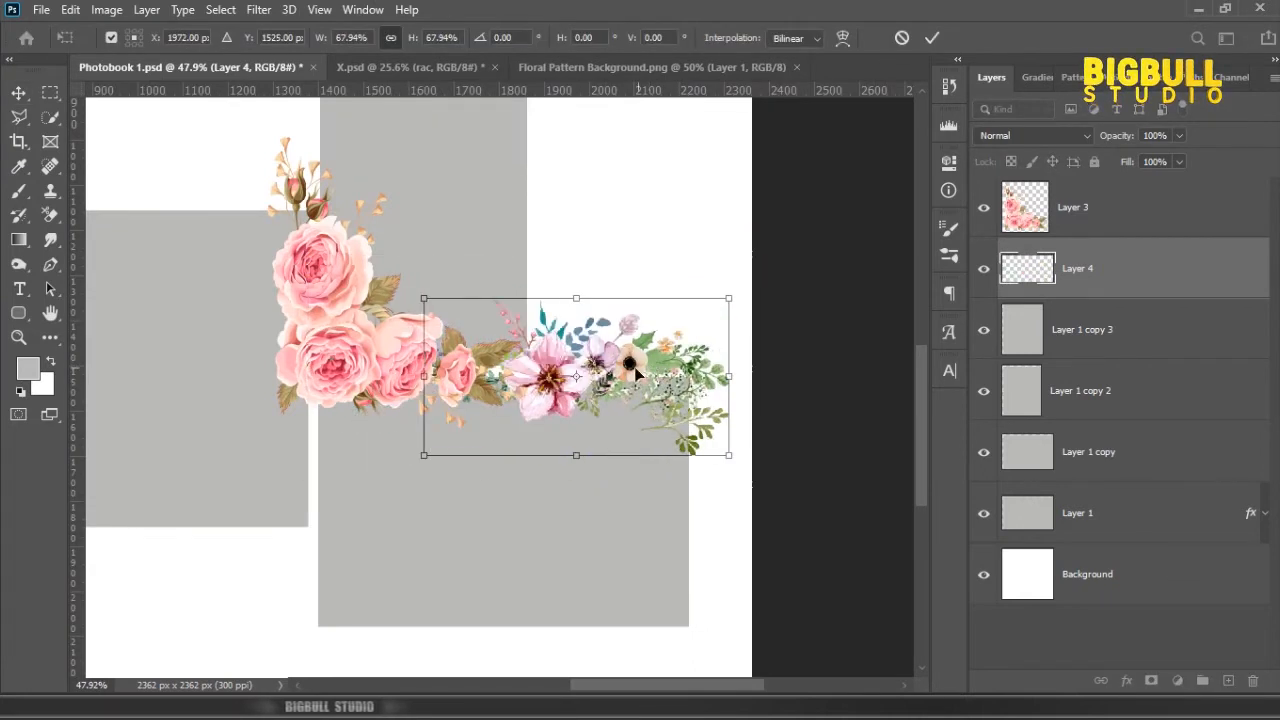
pyautogui.press('Return')
pyautogui.scroll(3, 585, 395)
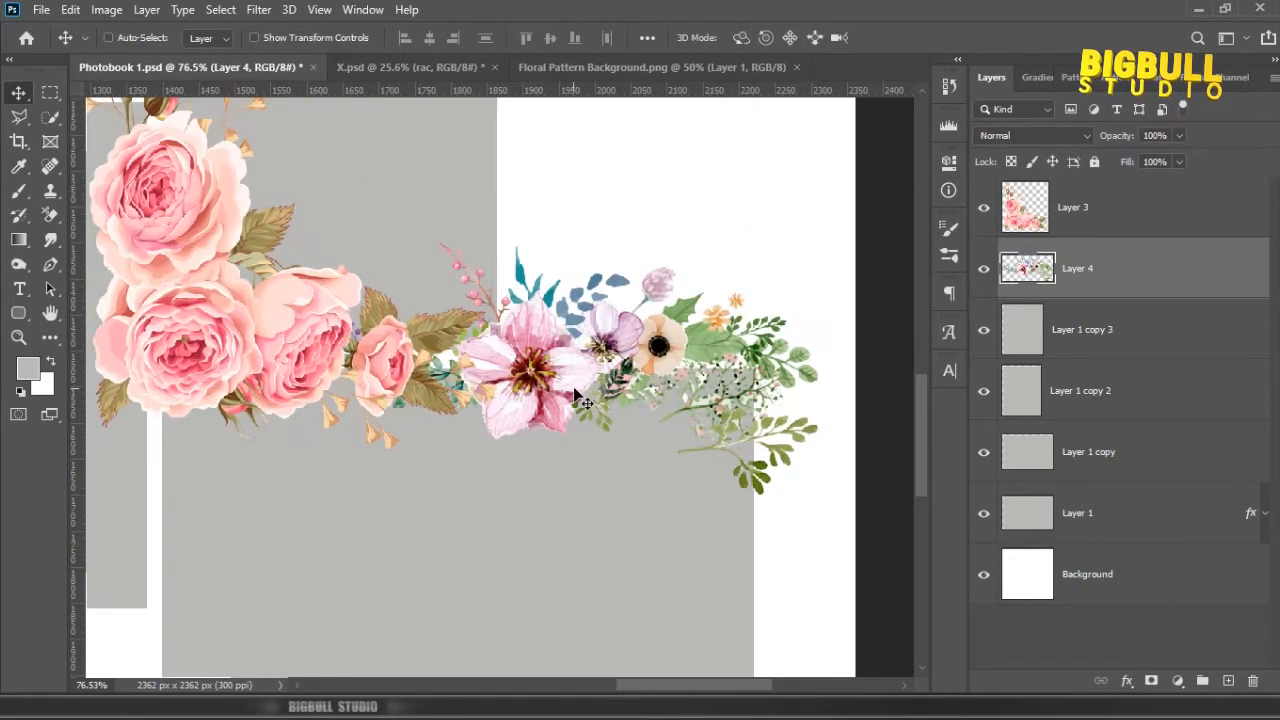
# Step: Scale the floral spray down to about 78% and shift it slightly right along the lower frame's top edge
pyautogui.hotkey('ctrl', 't')
pyautogui.moveTo(818, 241); pyautogui.dragTo(764, 270)
pyautogui.moveTo(640, 370); pyautogui.dragTo(664, 366)
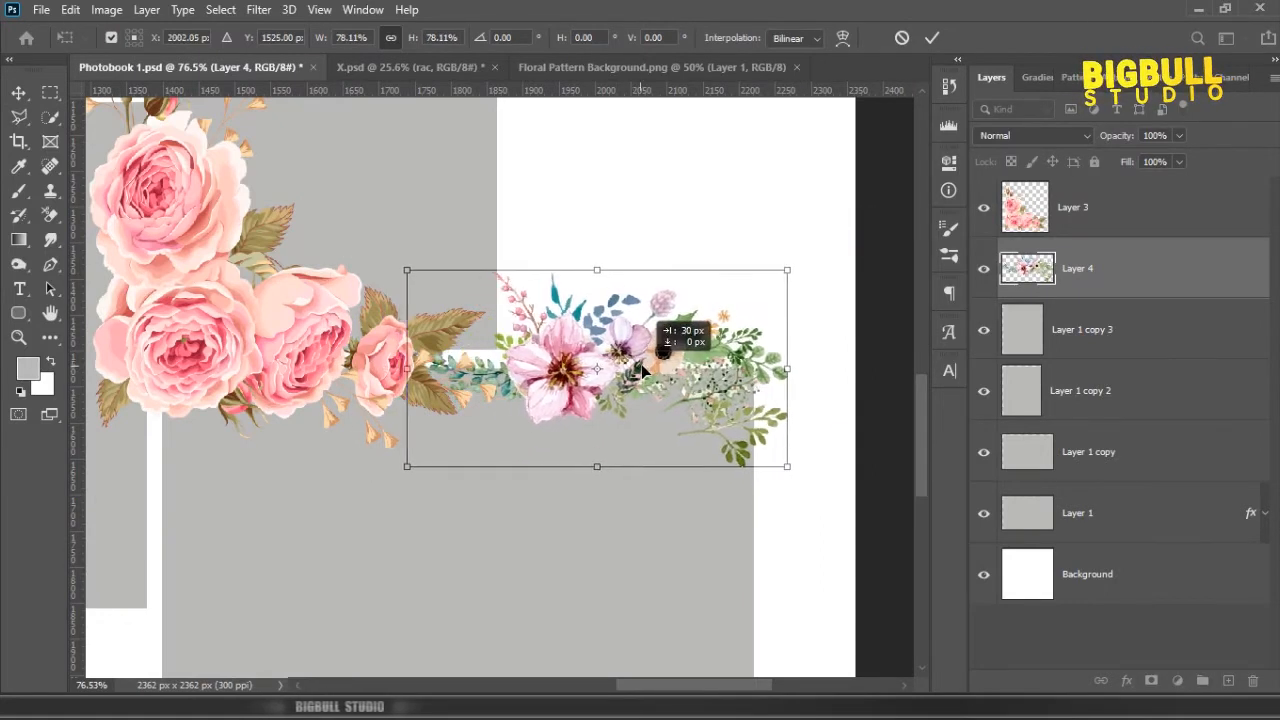
pyautogui.press('Return')
pyautogui.scroll(-3, 638, 368)
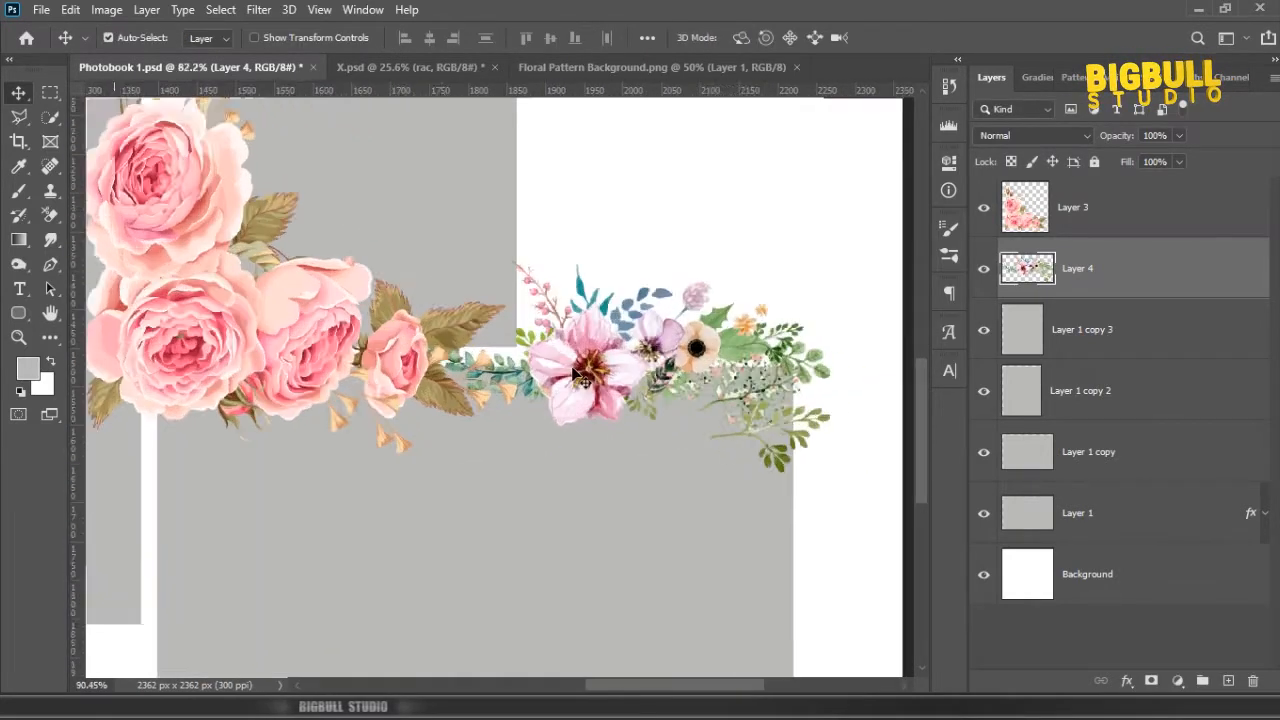
pyautogui.scroll(-5, 607, 393)
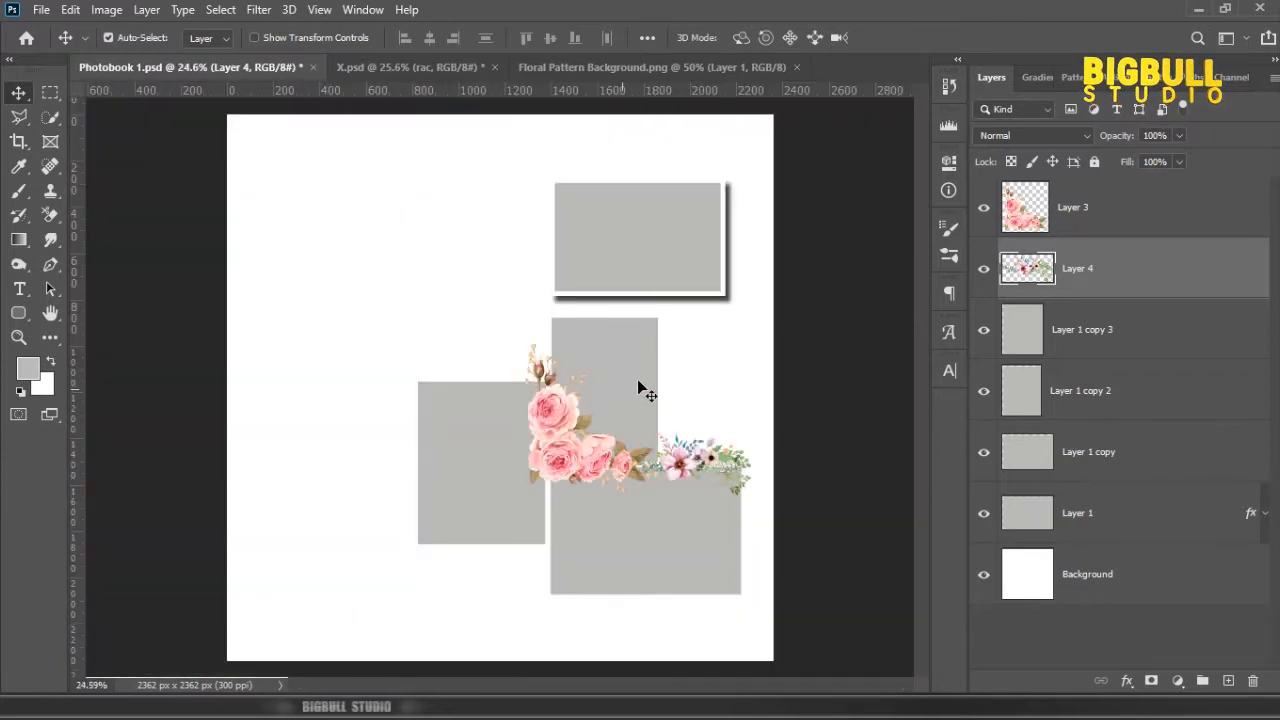
# Step: Slightly scale down the roses, the floral spray and the middle, lower and left frames together with Free Transform
pyautogui.click(1099, 222)
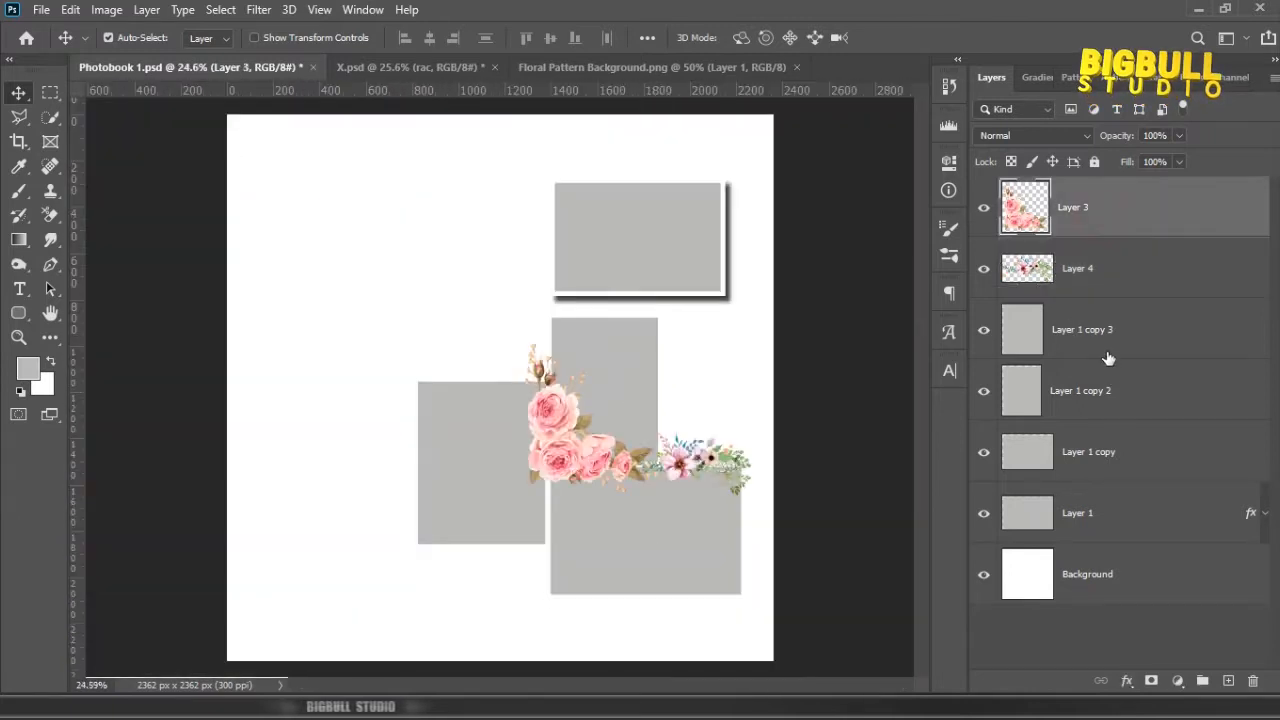
pyautogui.keyDown('shift'); pyautogui.click(1121, 447); pyautogui.keyUp('shift')
pyautogui.hotkey('ctrl', 't')
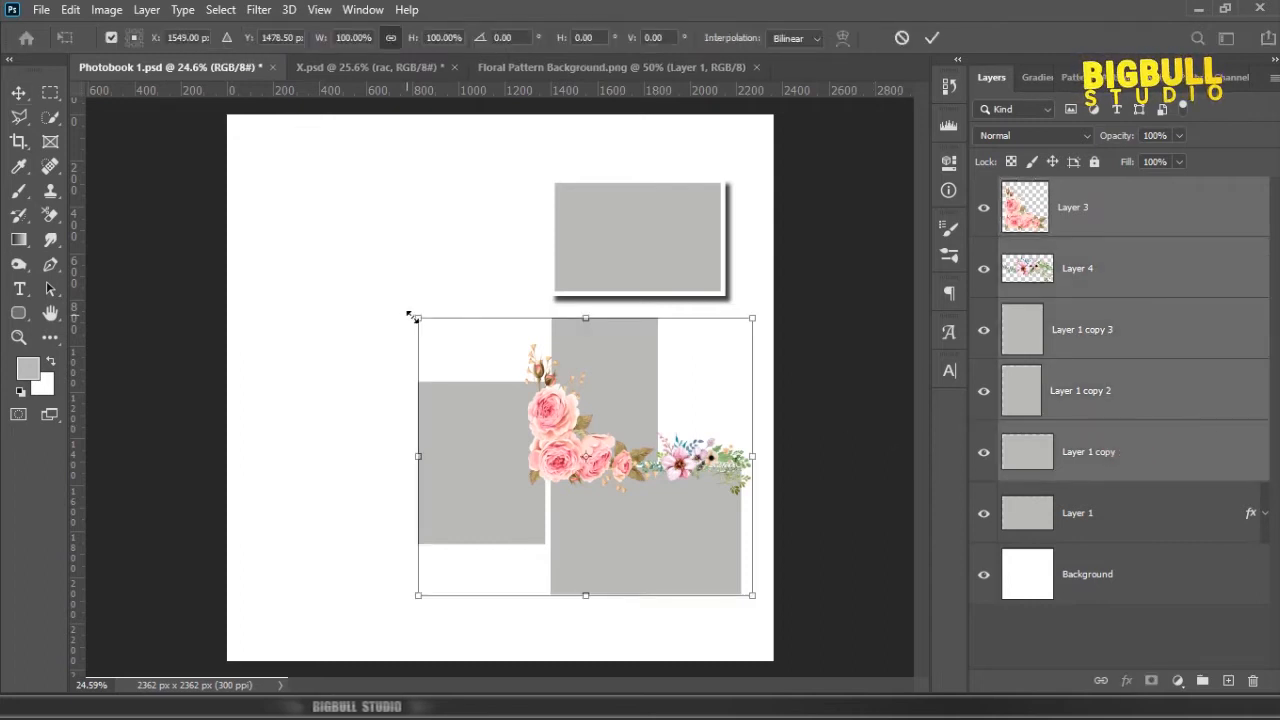
pyautogui.moveTo(412, 317); pyautogui.dragTo(422, 325)
pyautogui.moveTo(720, 538); pyautogui.dragTo(712, 535)
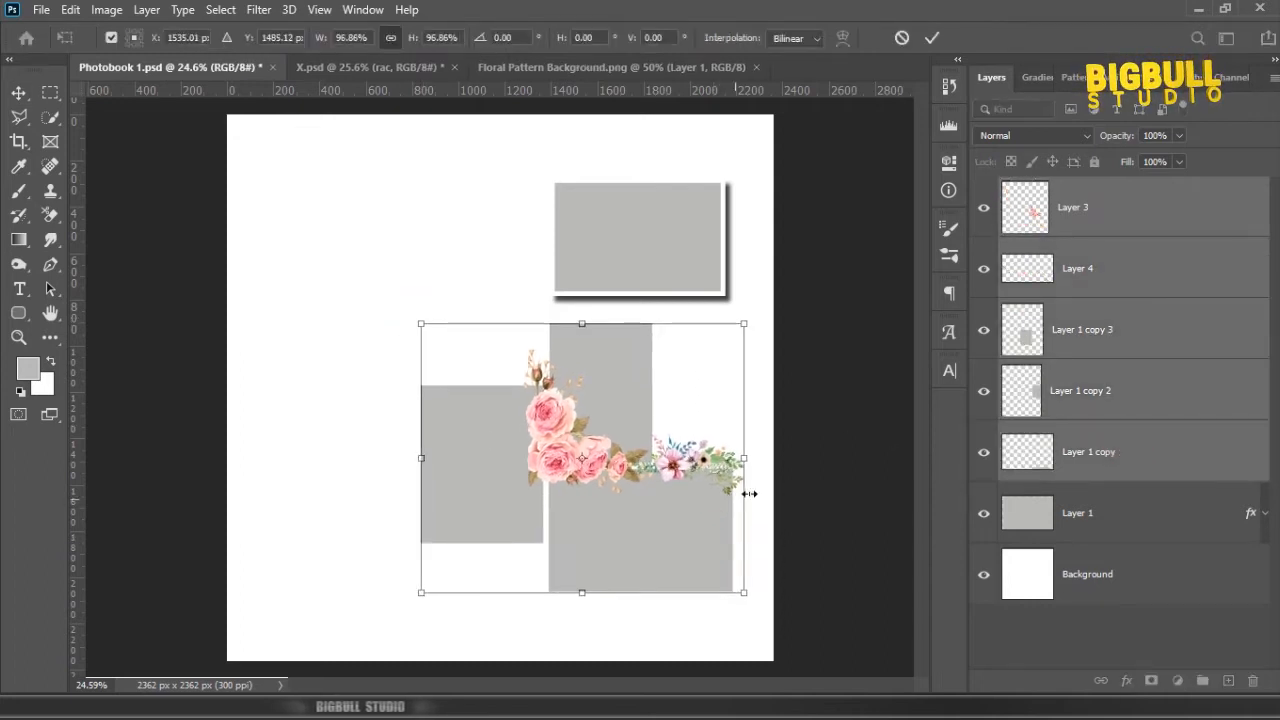
pyautogui.moveTo(418, 324); pyautogui.dragTo(423, 328)
pyautogui.doubleClick(632, 386)
# Step: Shrink the left frame, reduce its height to about 91% and move it down slightly beside the lower frame
pyautogui.click(1134, 394)
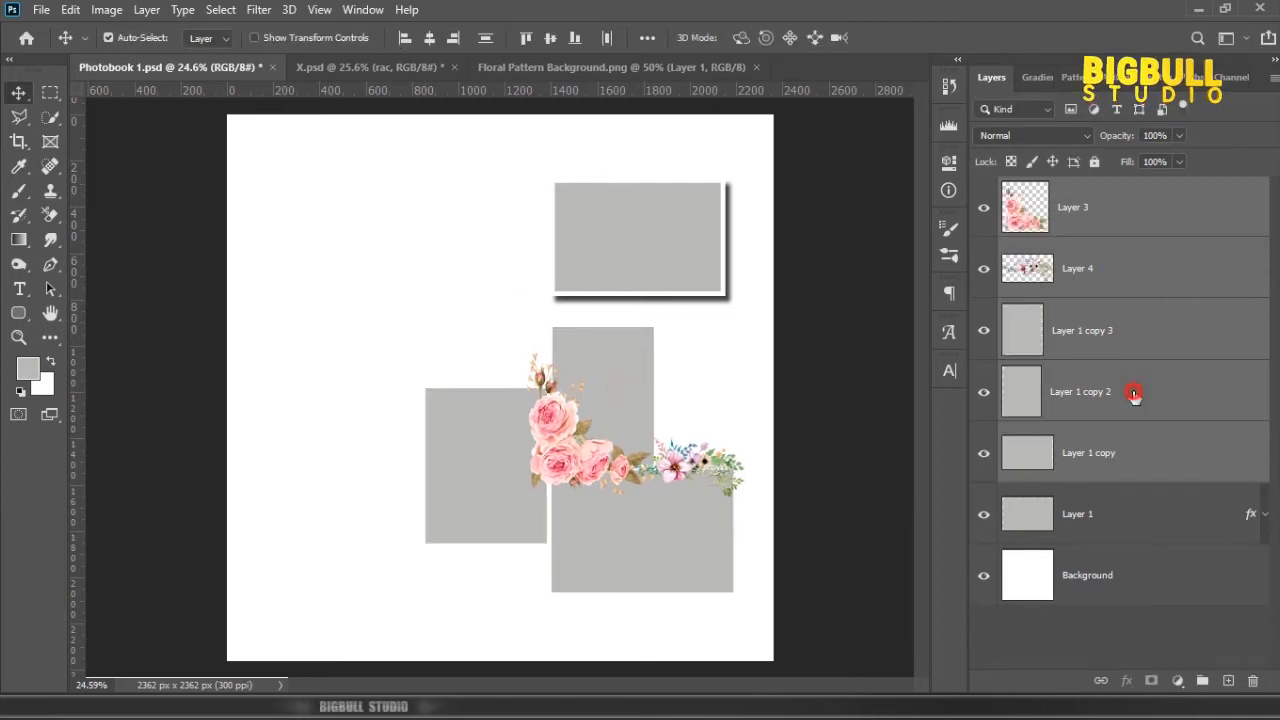
pyautogui.click(449, 486)
pyautogui.hotkey('ctrl', 't')
pyautogui.moveTo(422, 390); pyautogui.dragTo(441, 409)
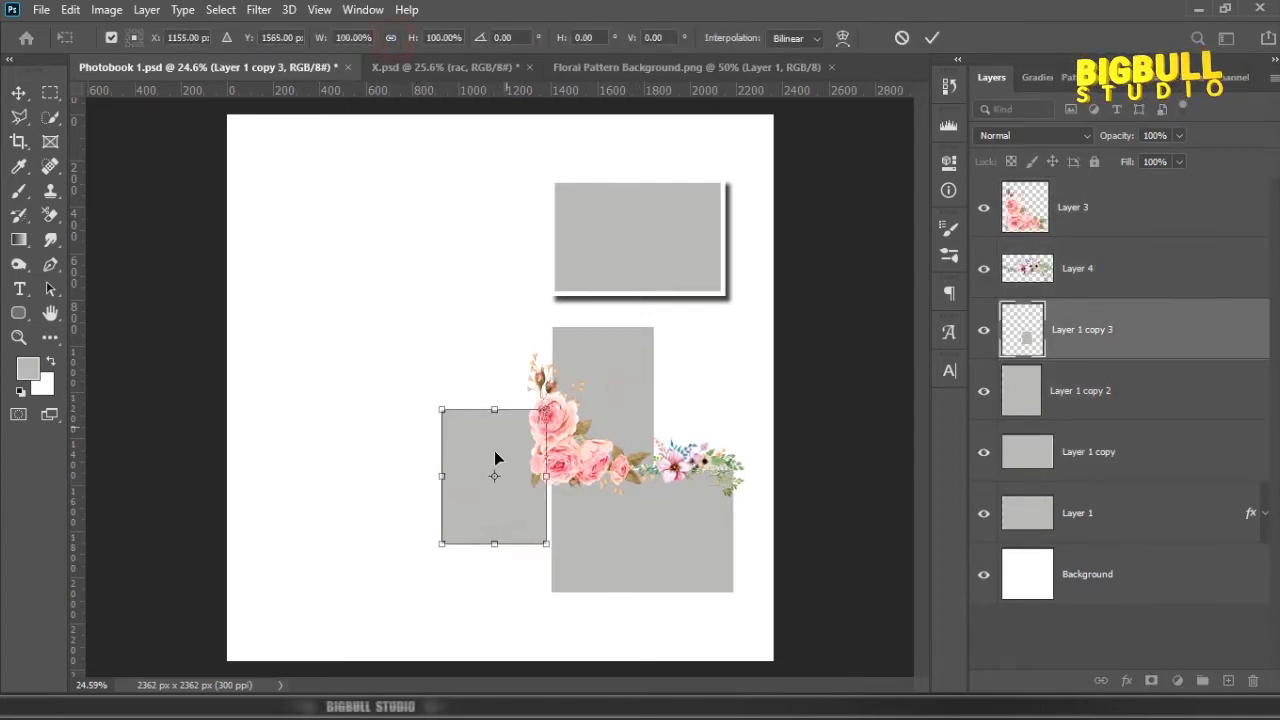
pyautogui.moveTo(494, 544); pyautogui.dragTo(494, 532)
pyautogui.moveTo(507, 470); pyautogui.dragTo(508, 484)
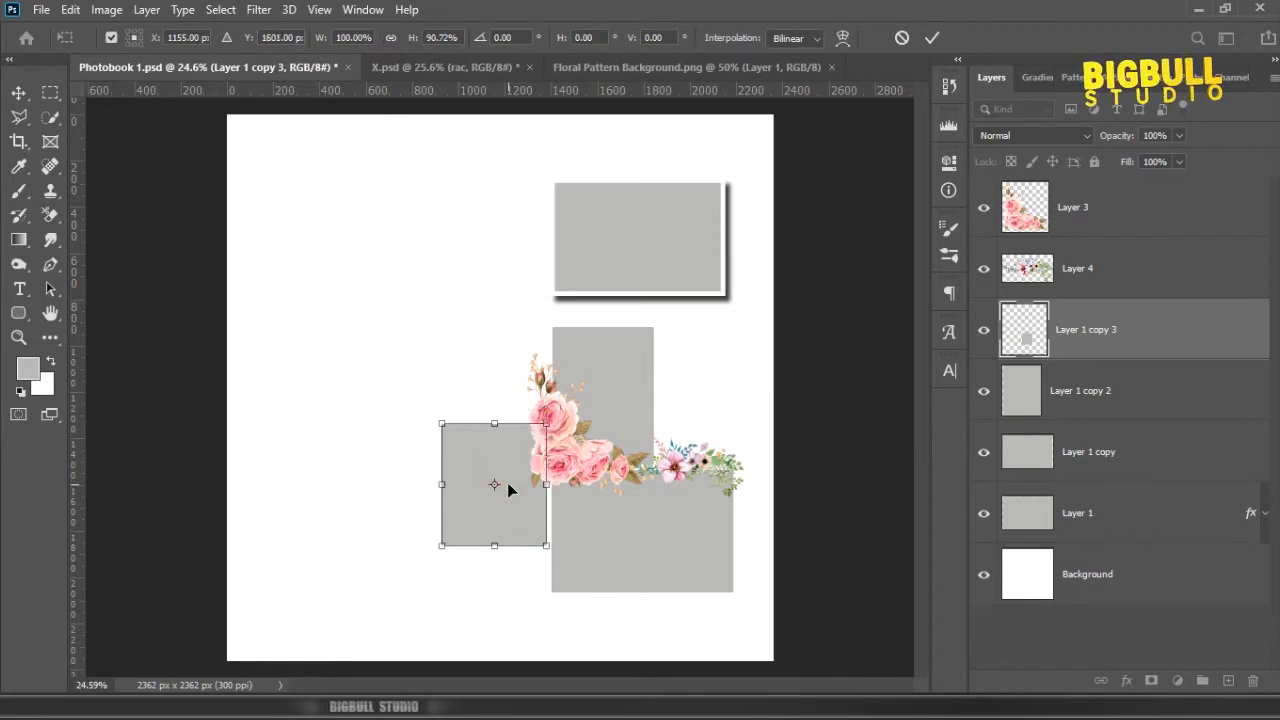
pyautogui.press('Return')
# Step: Copy the top frame's stroke and drop shadow to the other three frames, collapse their effect lists and save the document
pyautogui.click(700, 250)
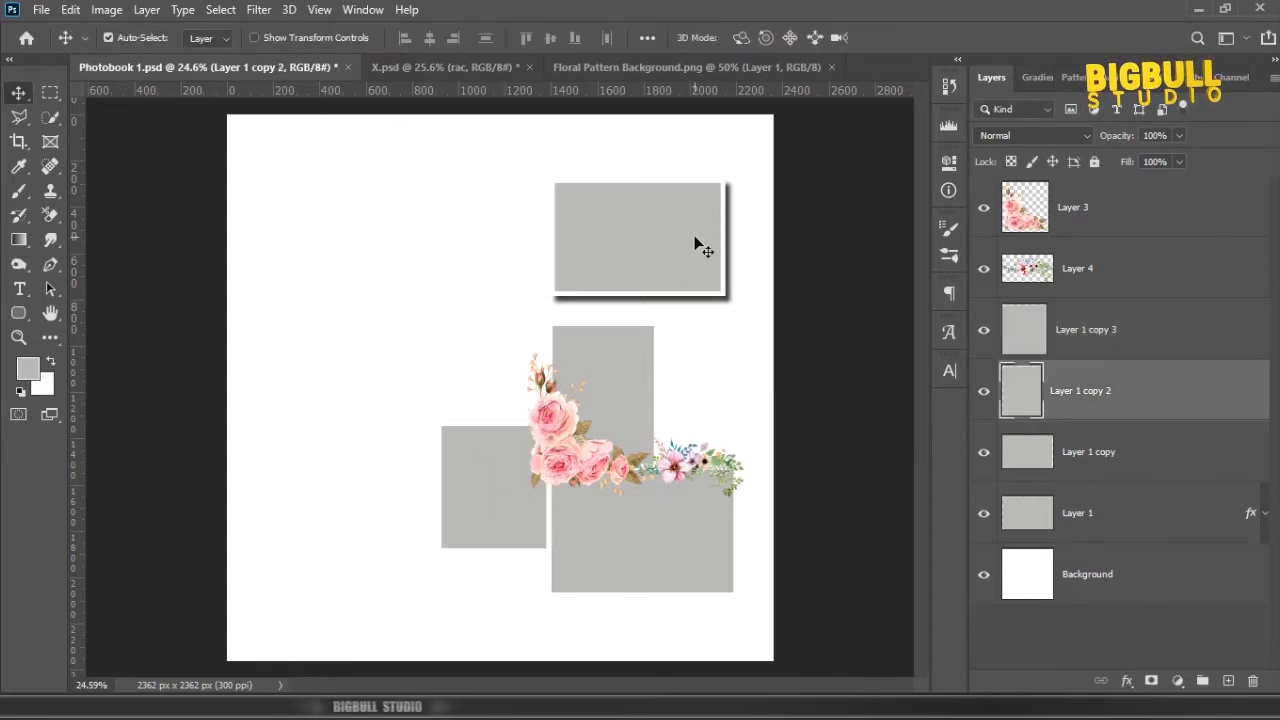
pyautogui.click(700, 248)
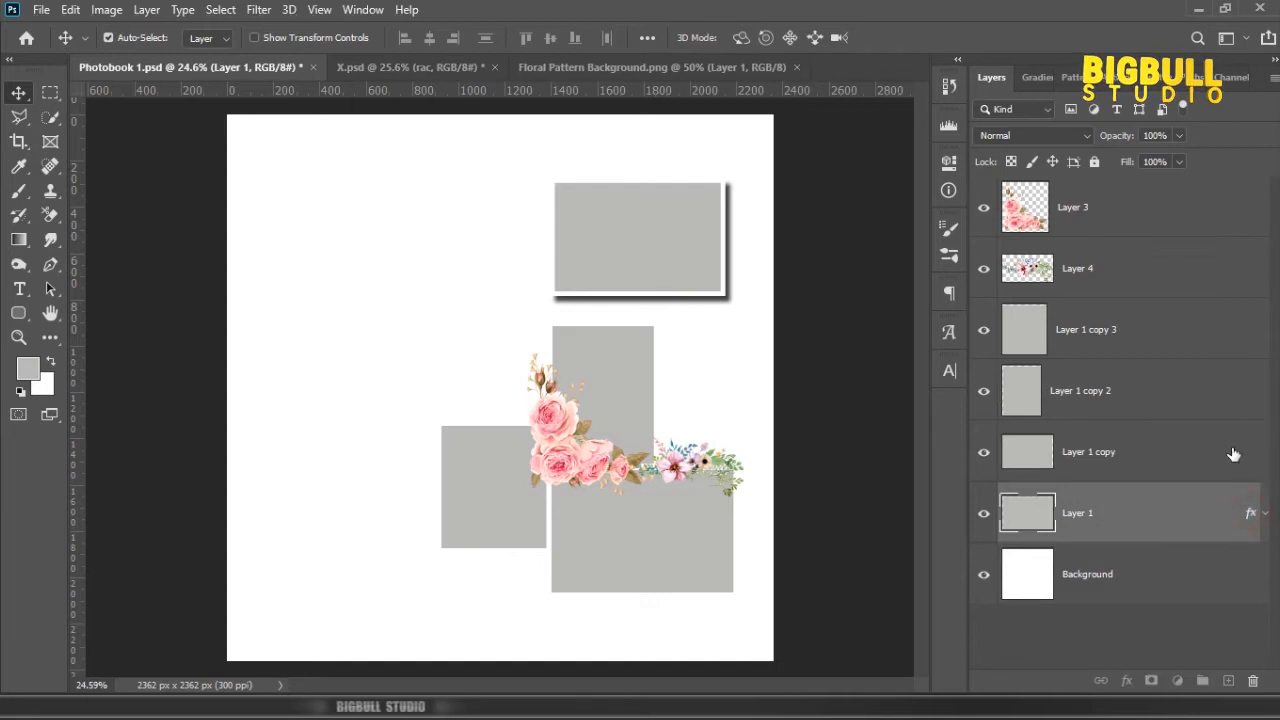
pyautogui.moveTo(1234, 455); pyautogui.dragTo(1251, 456)
pyautogui.moveTo(1238, 403); pyautogui.dragTo(1238, 400)
pyautogui.moveTo(1249, 388); pyautogui.dragTo(1240, 343)
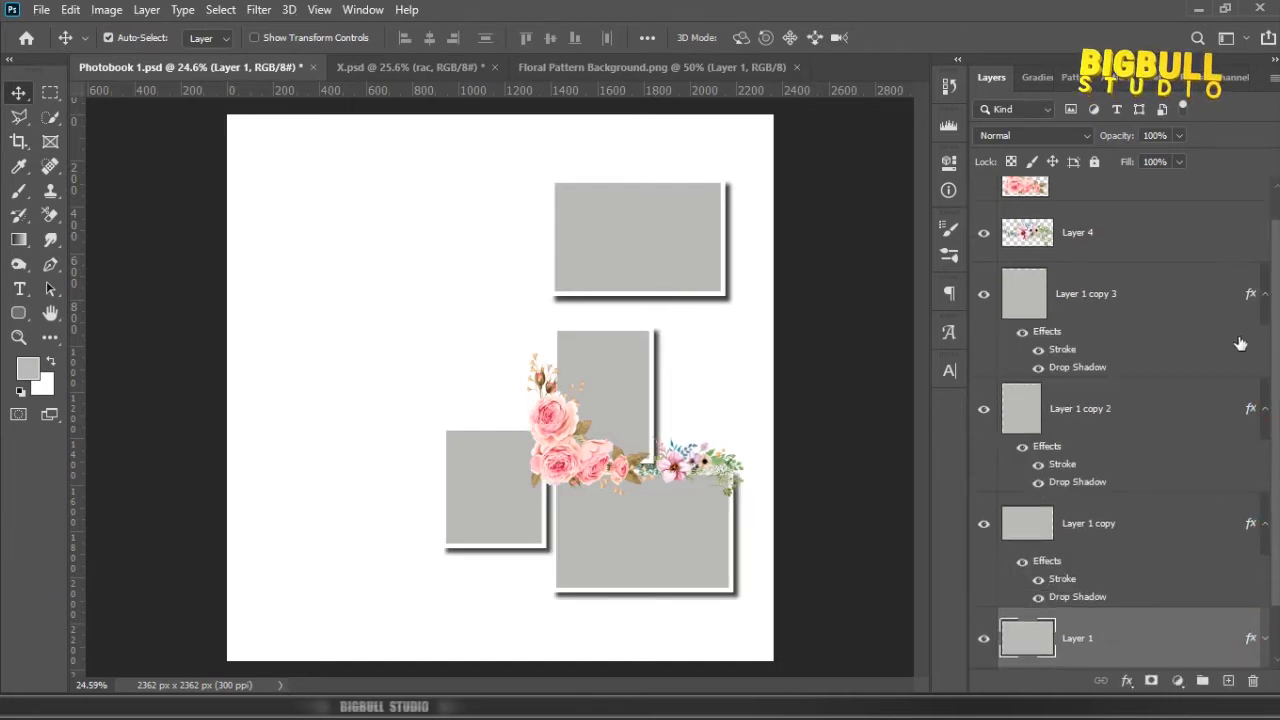
pyautogui.click(1265, 294)
pyautogui.click(1265, 388)
pyautogui.click(1265, 452)
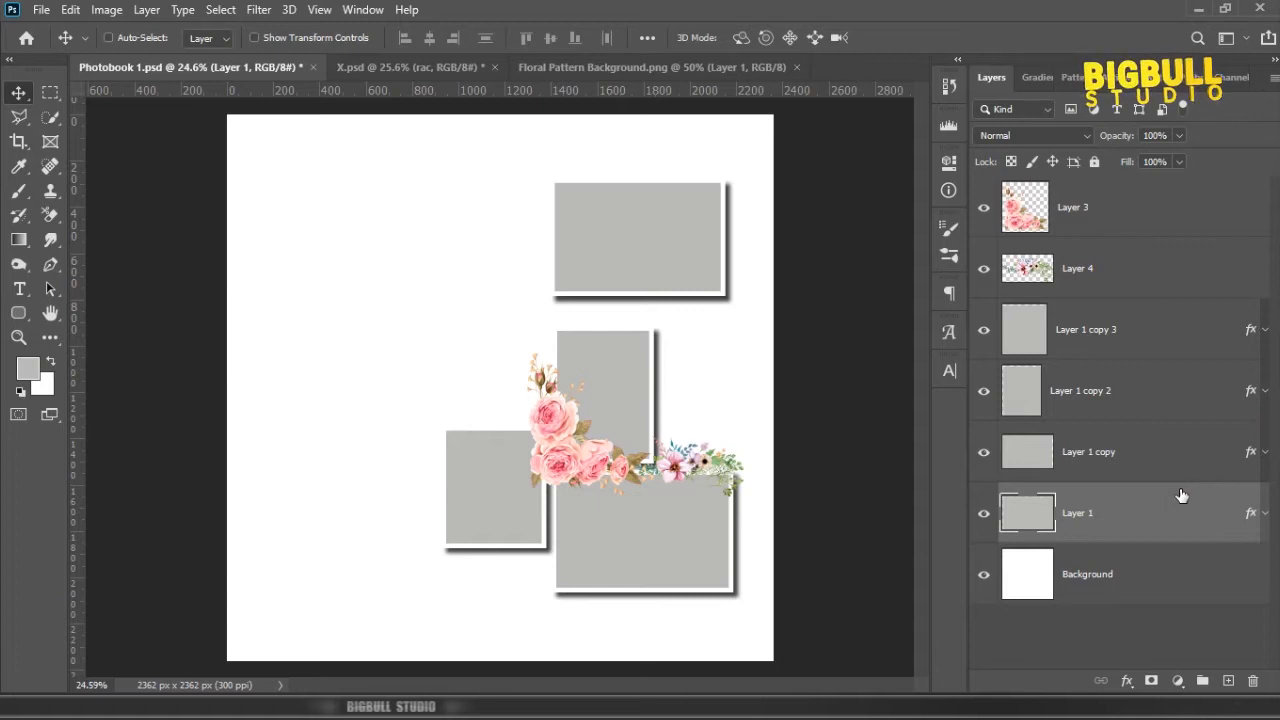
pyautogui.hotkey('ctrl', 's')
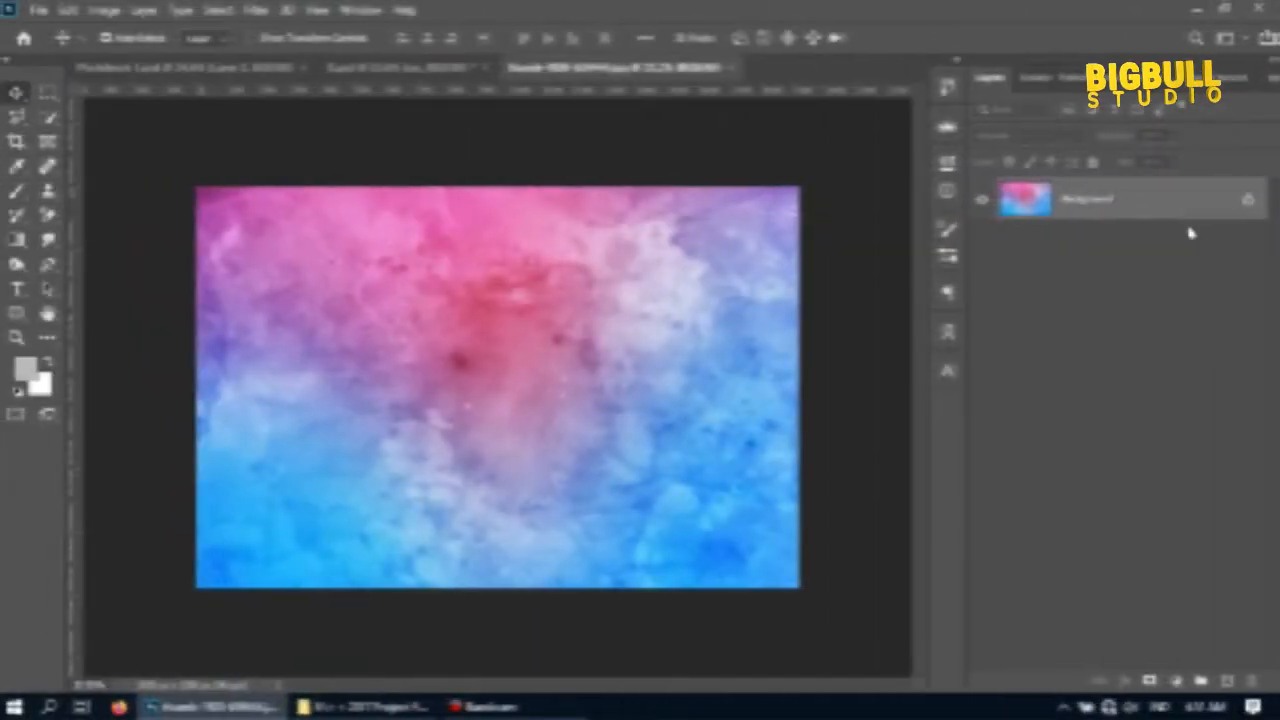
# Step: Bring the watercolour texture from thumb-1920-659444.jpg into Photobook 1.psd and layer it directly above the Background
pyautogui.click(1191, 206)
pyautogui.moveTo(1182, 206); pyautogui.dragTo(494, 303)
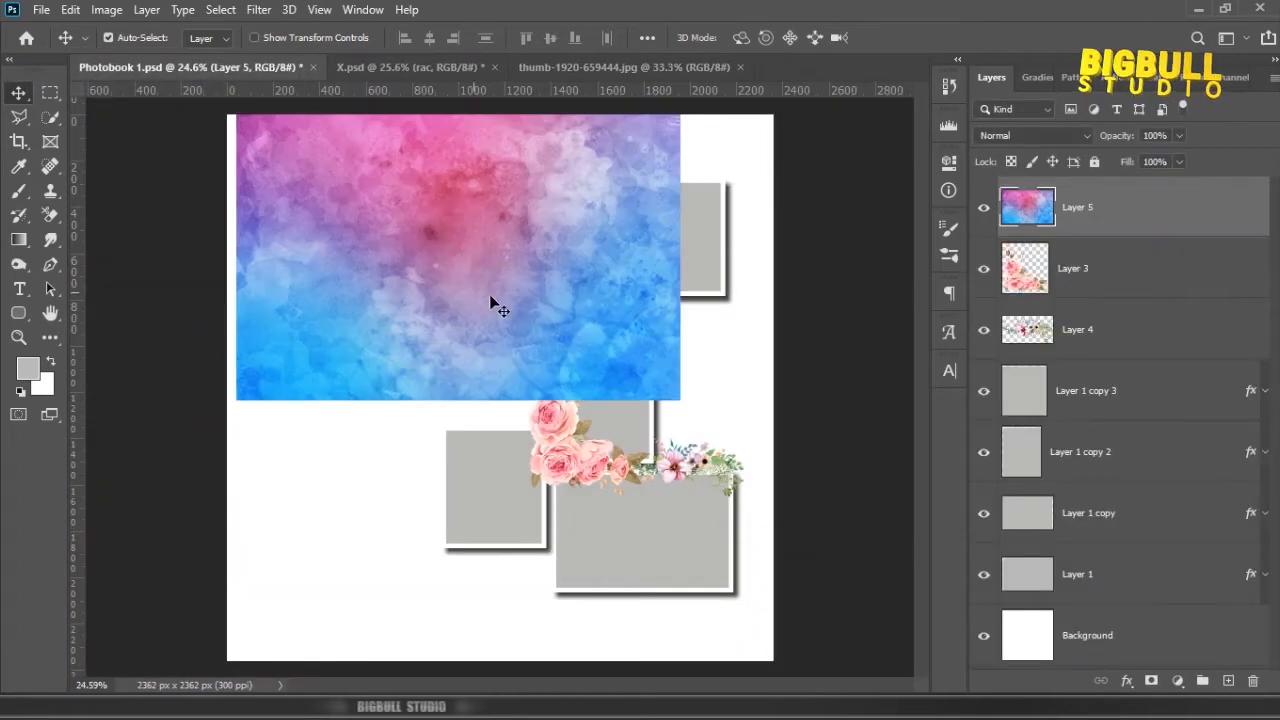
pyautogui.scroll(-1, 494, 303)
pyautogui.hotkey('ctrl', 'shift', '[')
# Step: Rotate the watercolour texture 90°, enlarge it to about 178% by 186% and position it to cover the whole page
pyautogui.hotkey('ctrl', 't')
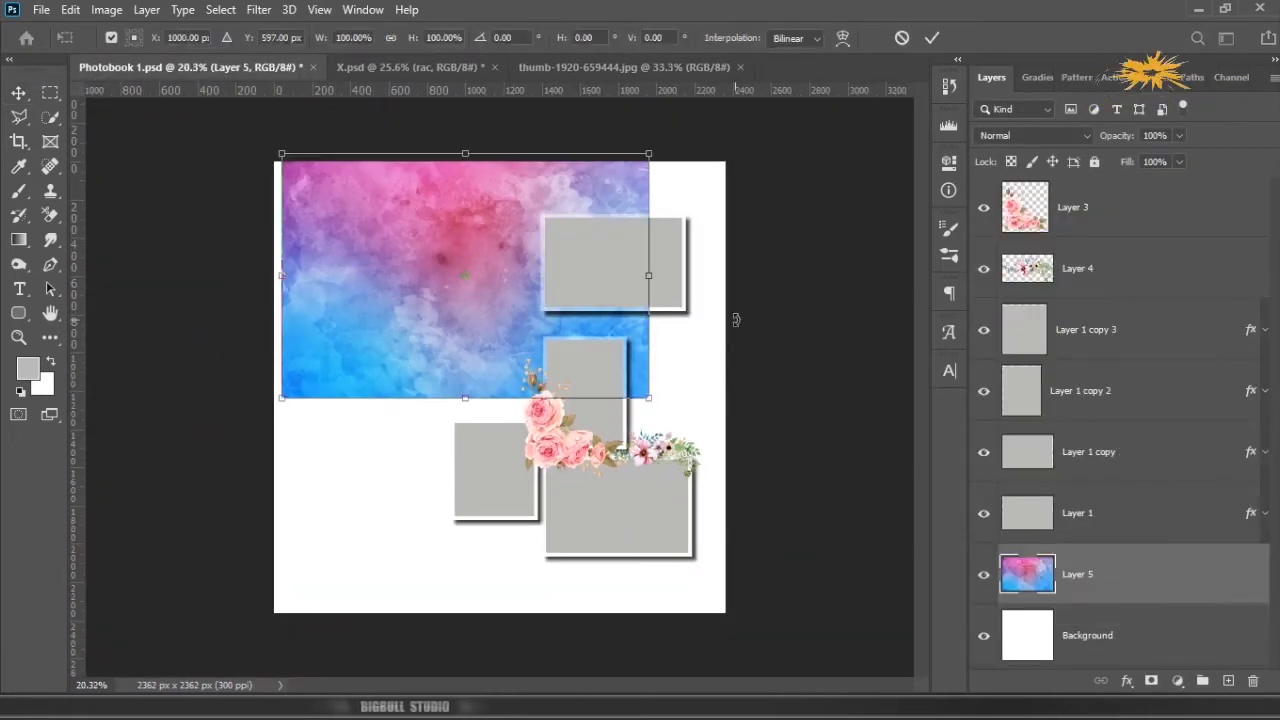
pyautogui.moveTo(712, 347); pyautogui.dragTo(424, 509)
pyautogui.moveTo(588, 457); pyautogui.dragTo(750, 583)
pyautogui.scroll(-1, 645, 525)
pyautogui.scroll(-1, 643, 519)
pyautogui.moveTo(373, 580); pyautogui.dragTo(335, 623)
pyautogui.moveTo(474, 383); pyautogui.dragTo(453, 413)
pyautogui.scroll(-2, 455, 410)
pyautogui.moveTo(648, 174); pyautogui.dragTo(657, 160)
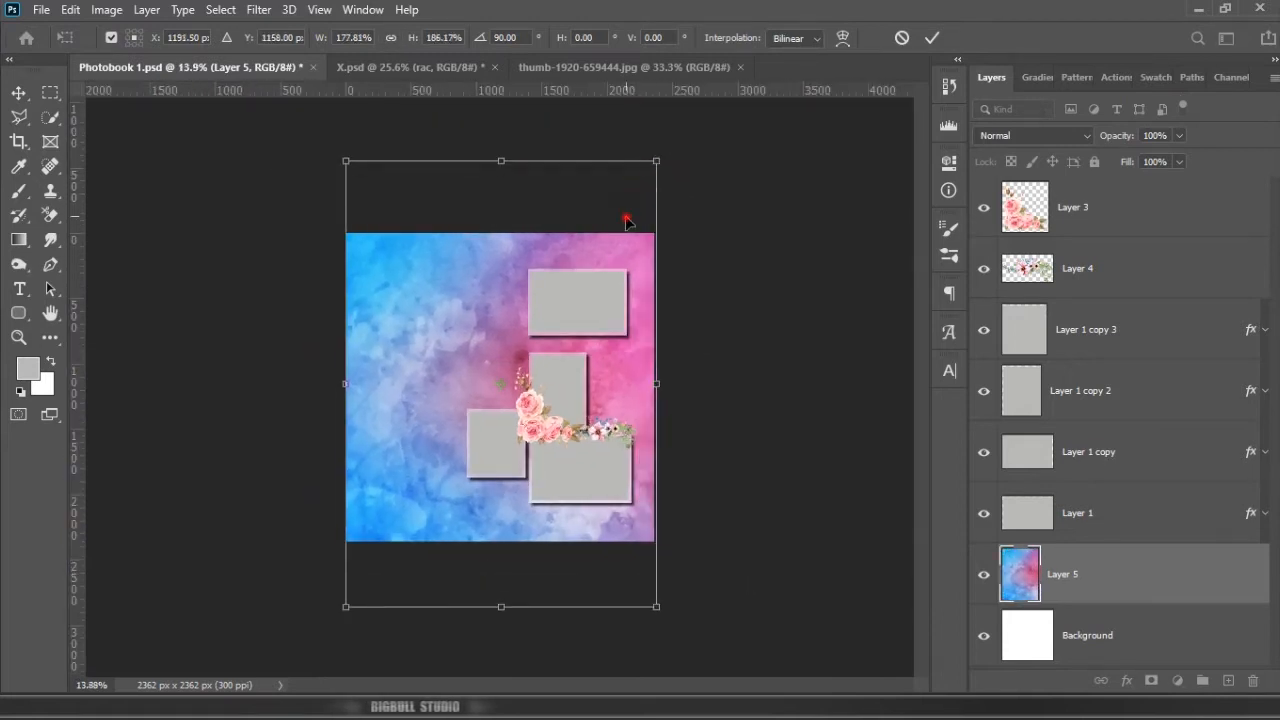
pyautogui.moveTo(630, 214); pyautogui.dragTo(637, 281)
pyautogui.scroll(4, 515, 253)
pyautogui.moveTo(517, 185); pyautogui.dragTo(517, 193)
pyautogui.press('Return')
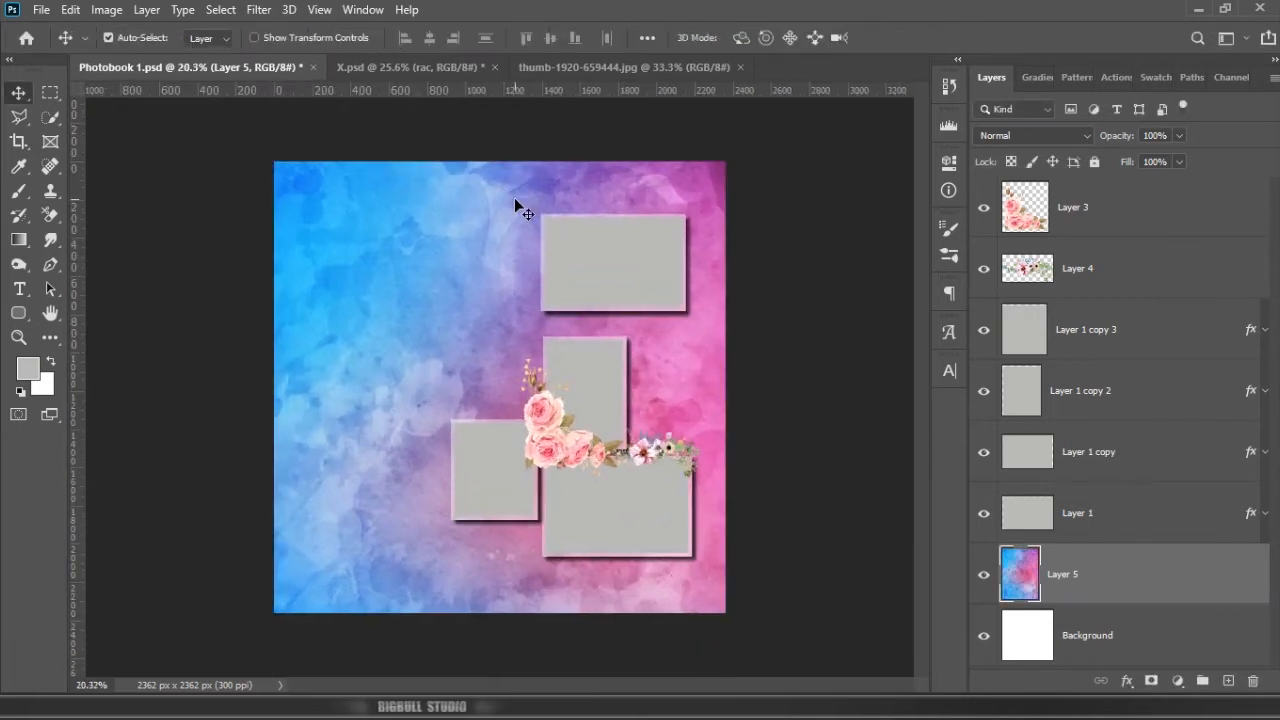
# Step: Set the opacity of the top frame's white stroke to 100%
pyautogui.hotkey('ctrl', '+')
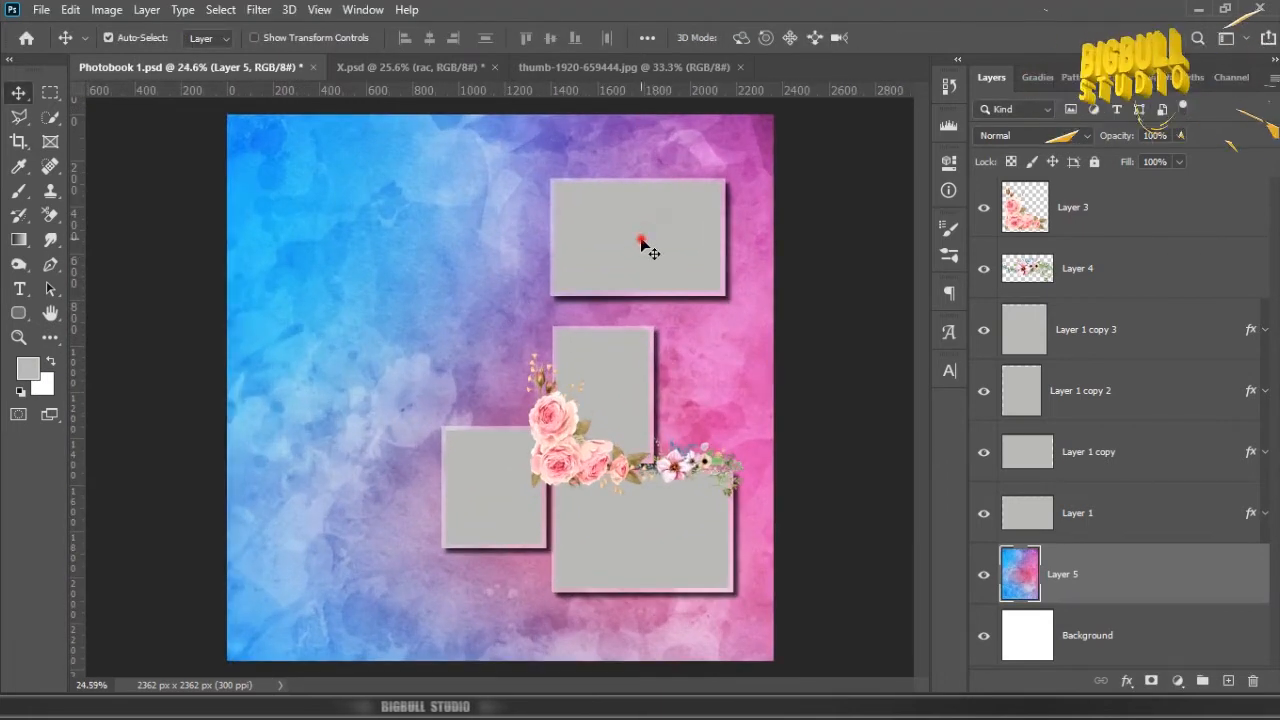
pyautogui.click(1229, 519)
pyautogui.rightClick(1252, 510)
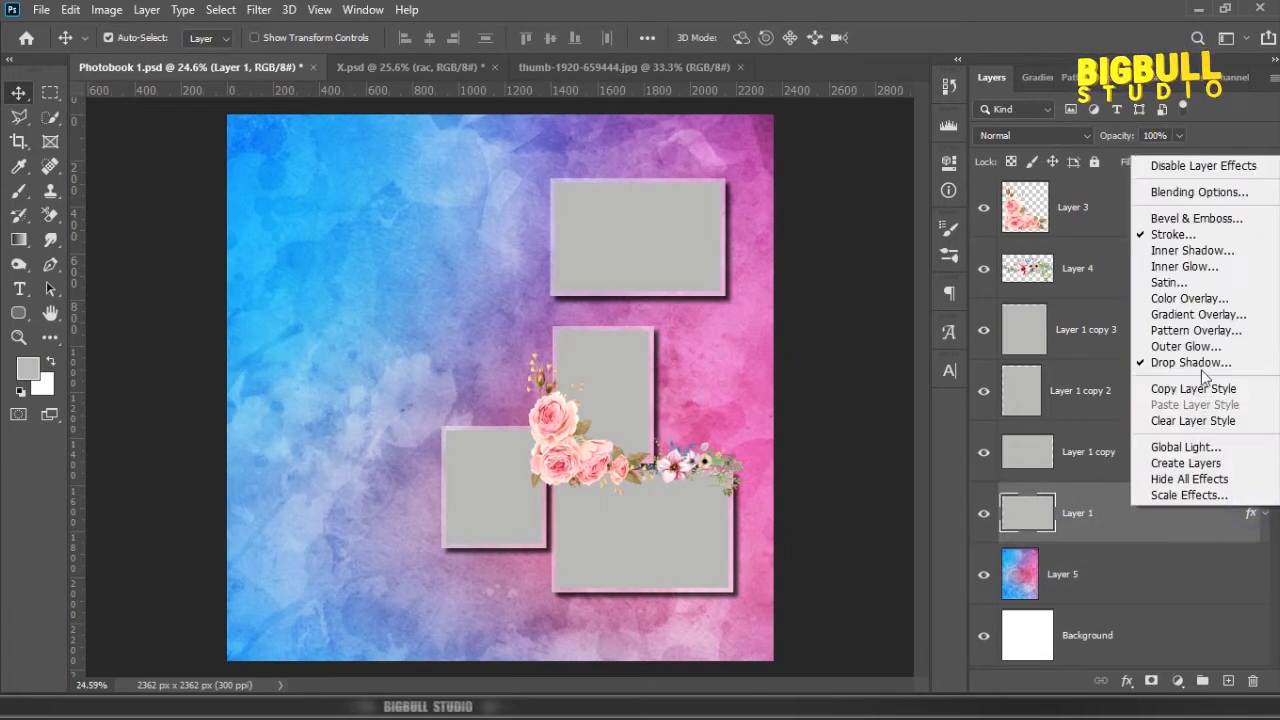
pyautogui.click(1197, 237)
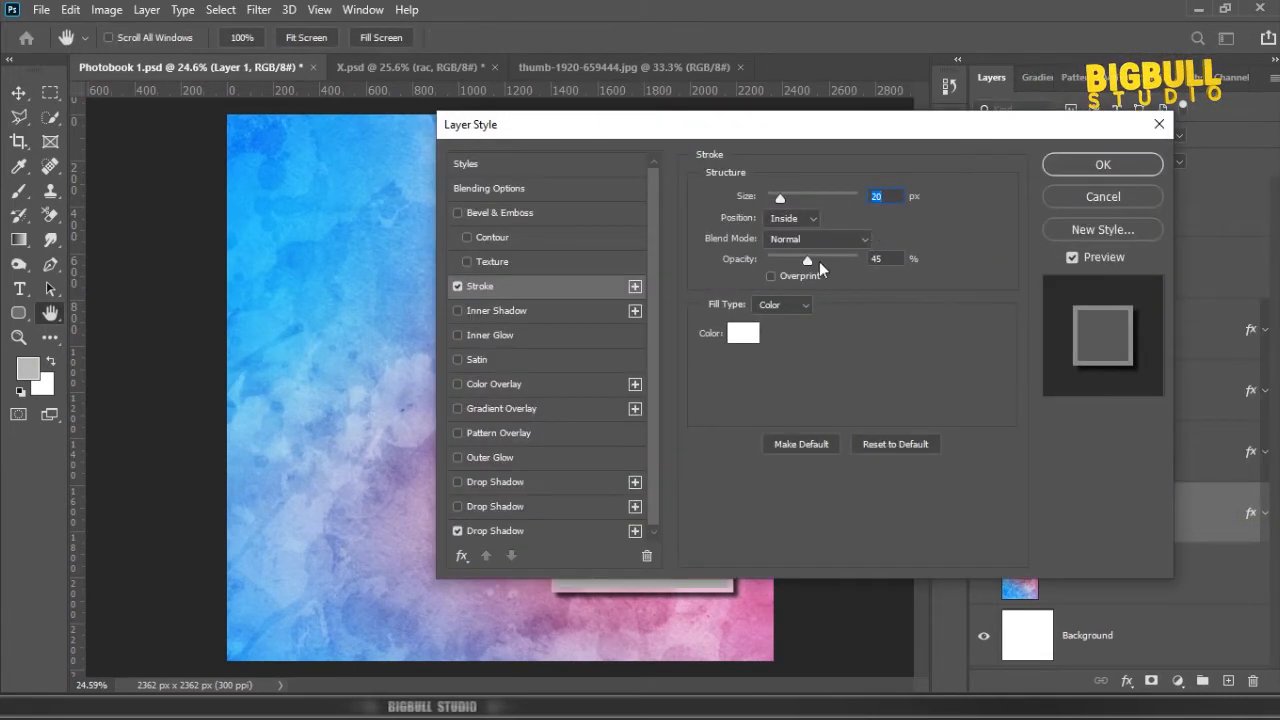
pyautogui.moveTo(820, 125); pyautogui.dragTo(1011, 153)
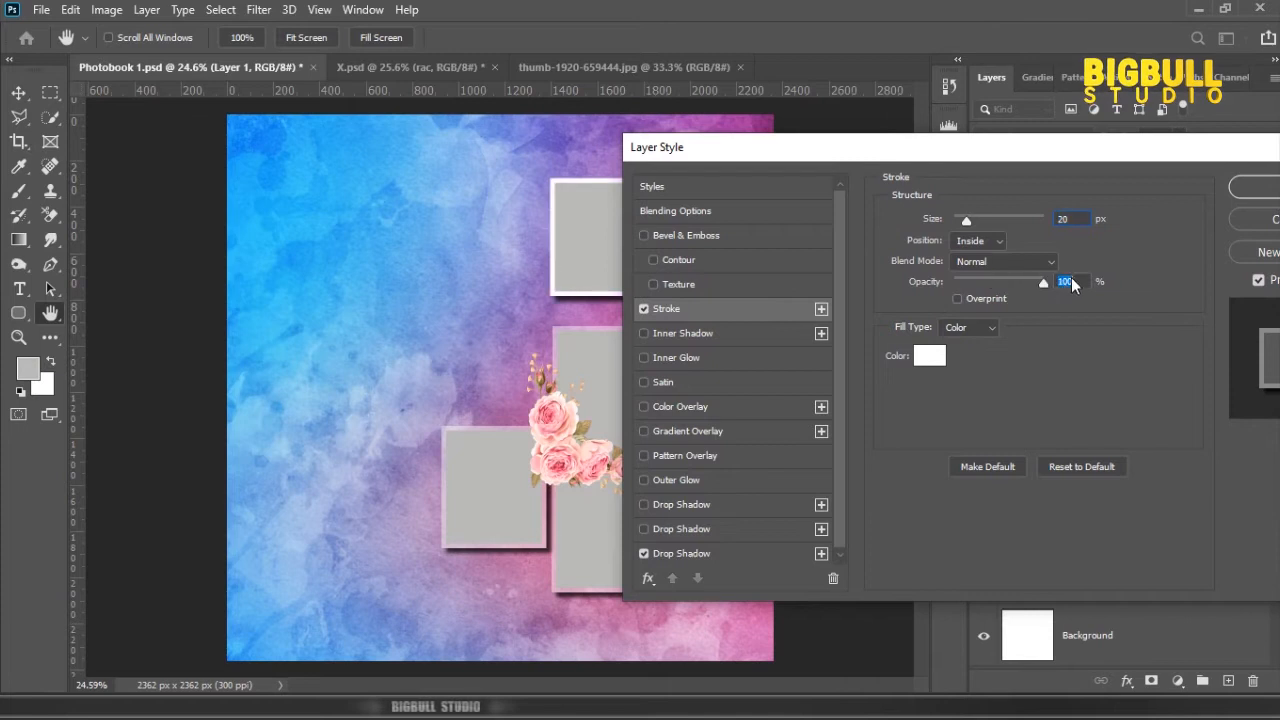
pyautogui.click(1268, 189)
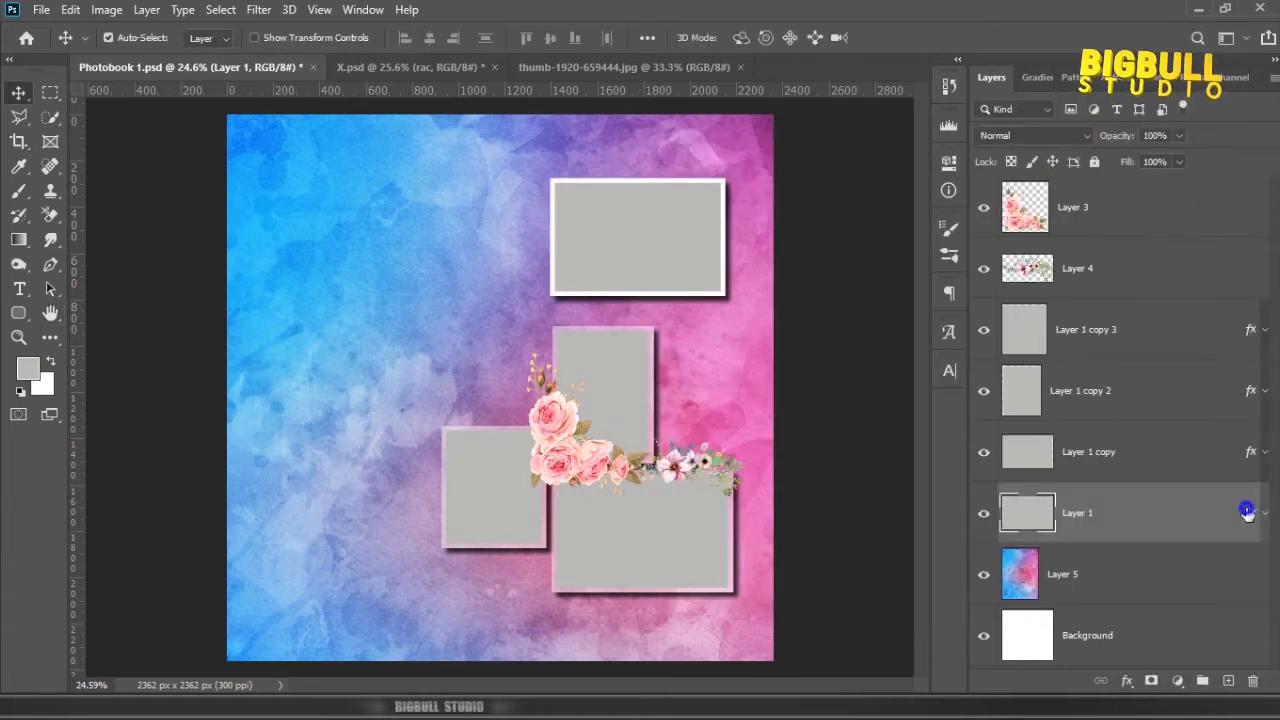
# Step: Copy the top frame's layer style, paste it onto the other three frames and save the document
pyautogui.rightClick(1247, 512)
pyautogui.click(1150, 391)
pyautogui.keyDown('shift'); pyautogui.click(1252, 330); pyautogui.keyUp('shift')
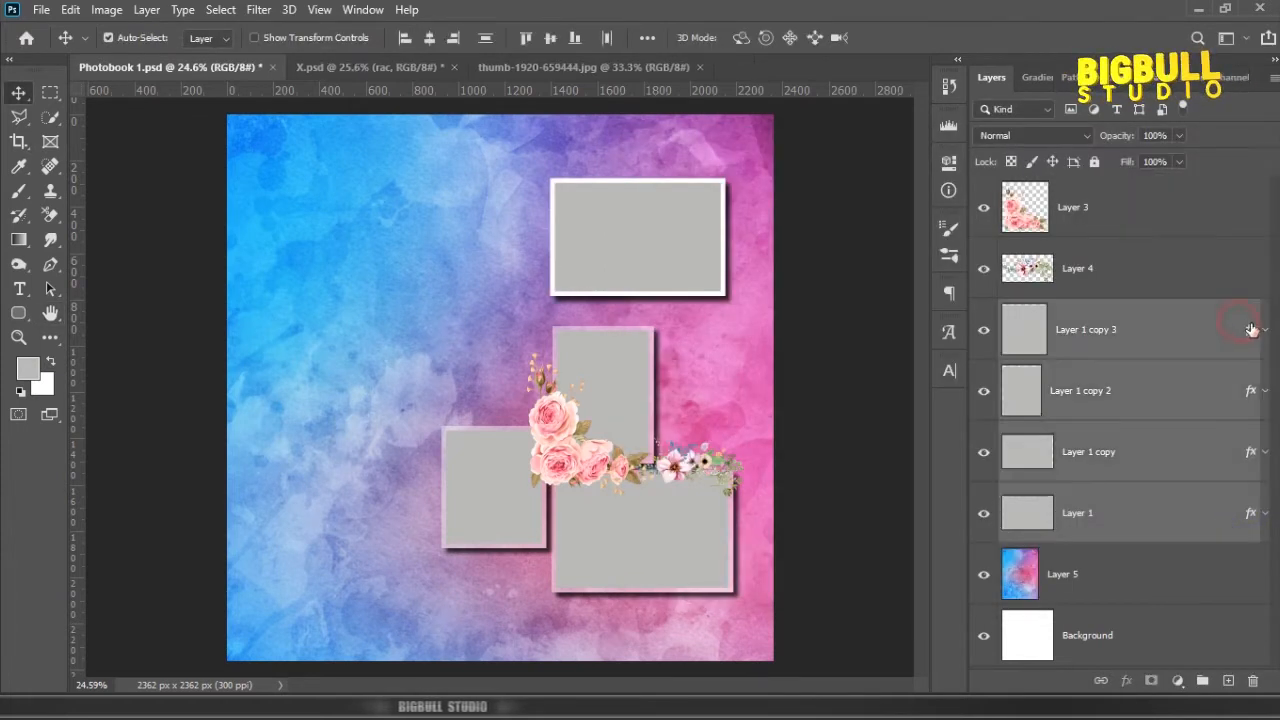
pyautogui.rightClick(1252, 330)
pyautogui.click(1192, 576)
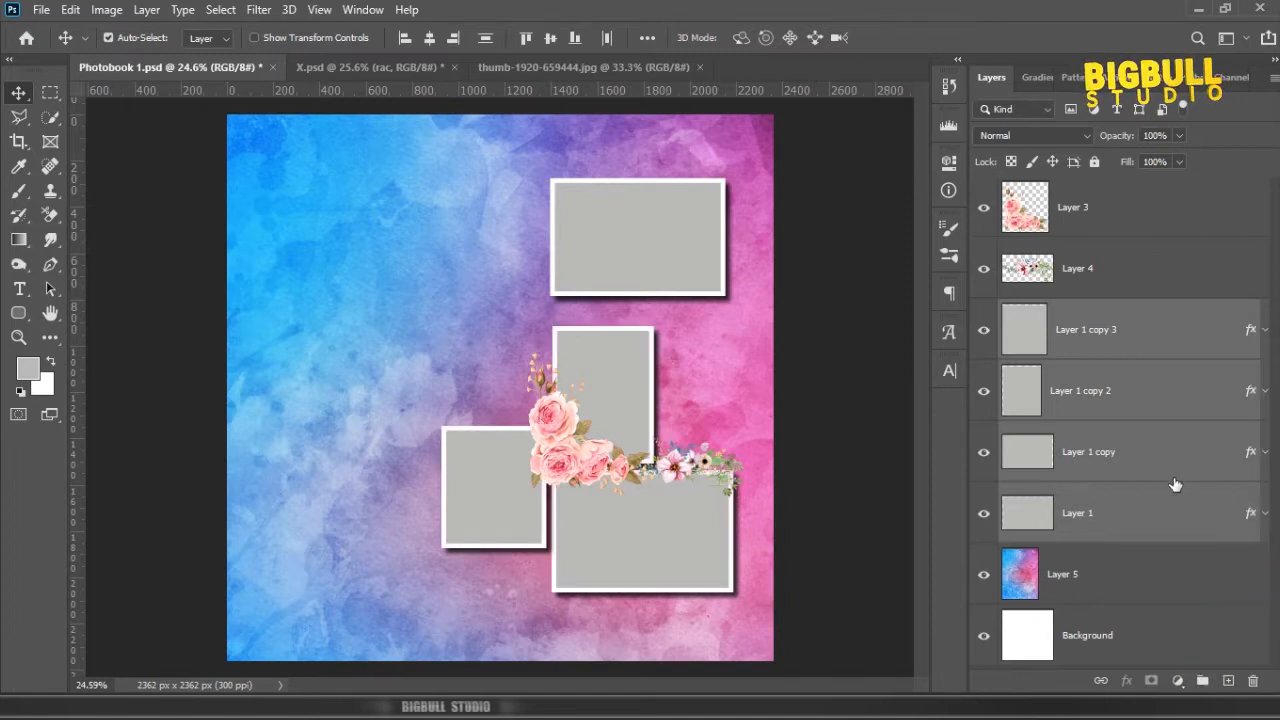
pyautogui.click(1201, 326)
pyautogui.hotkey('ctrl', 's')
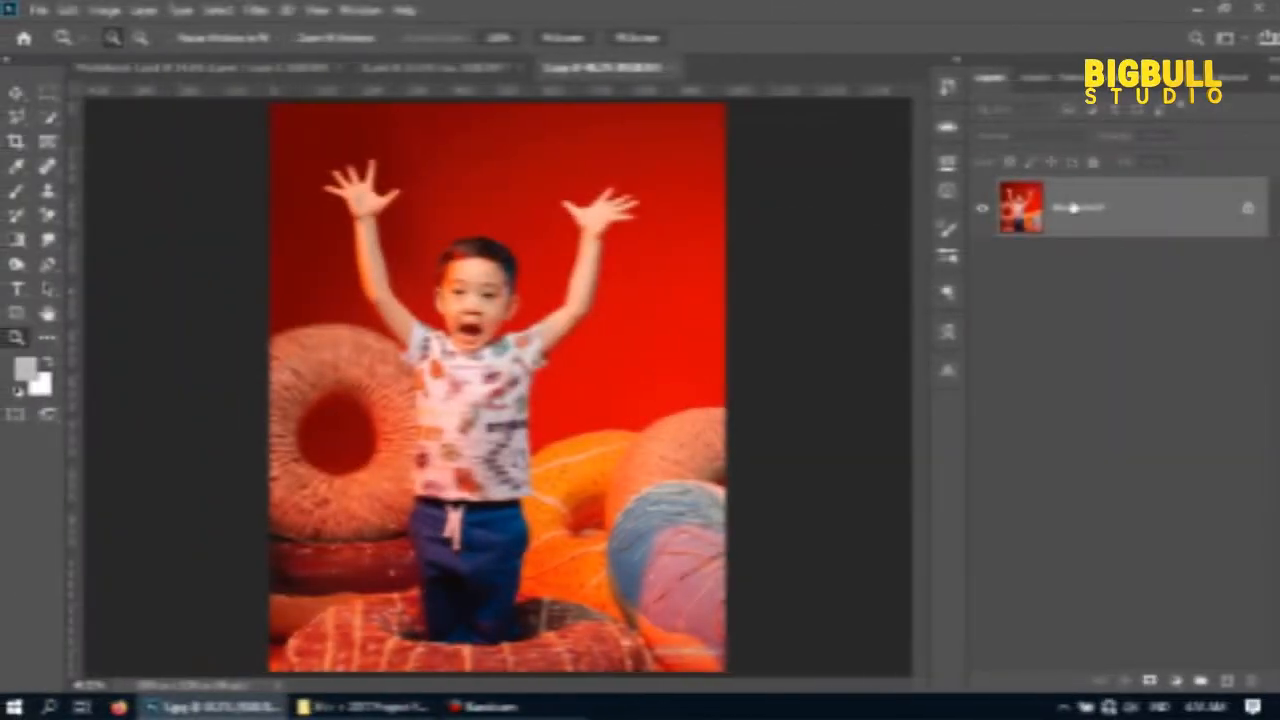
# Step: Bring the boy's photo from 5.jpg into Photobook 1.psd and layer it beneath the frames, directly above the watercolour texture
pyautogui.click(1164, 217)
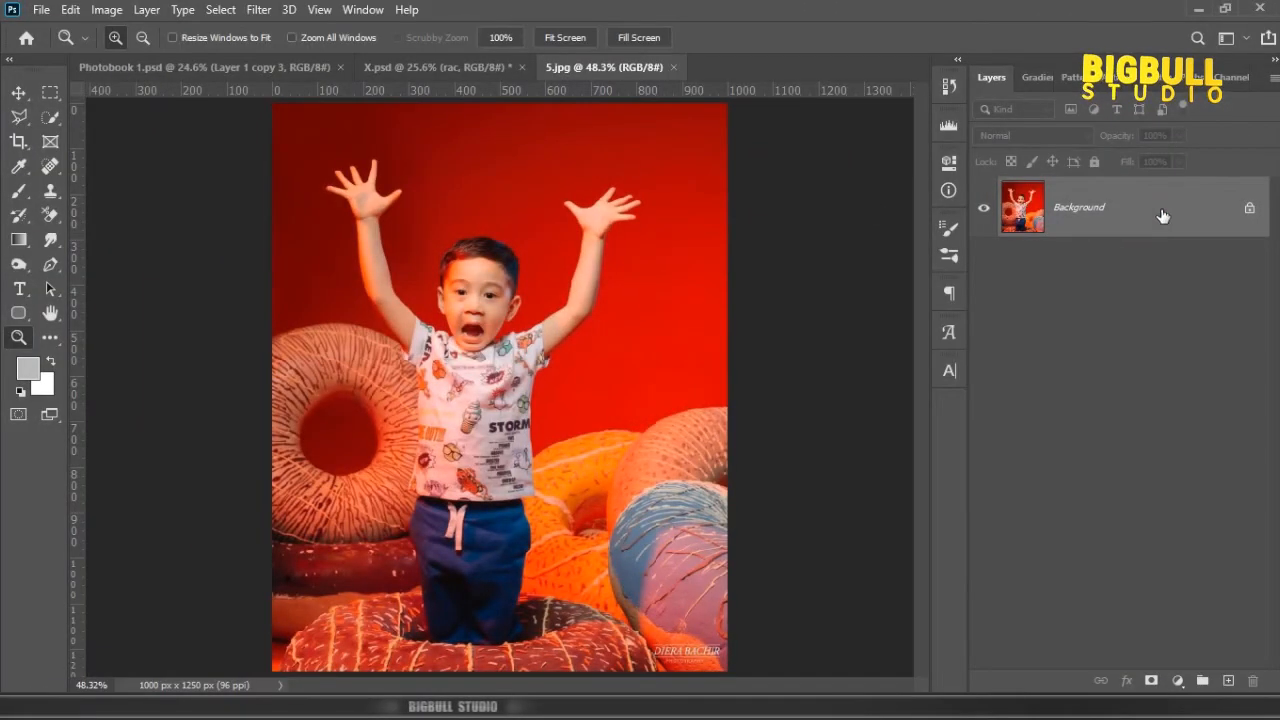
pyautogui.moveTo(1175, 207); pyautogui.dragTo(362, 281)
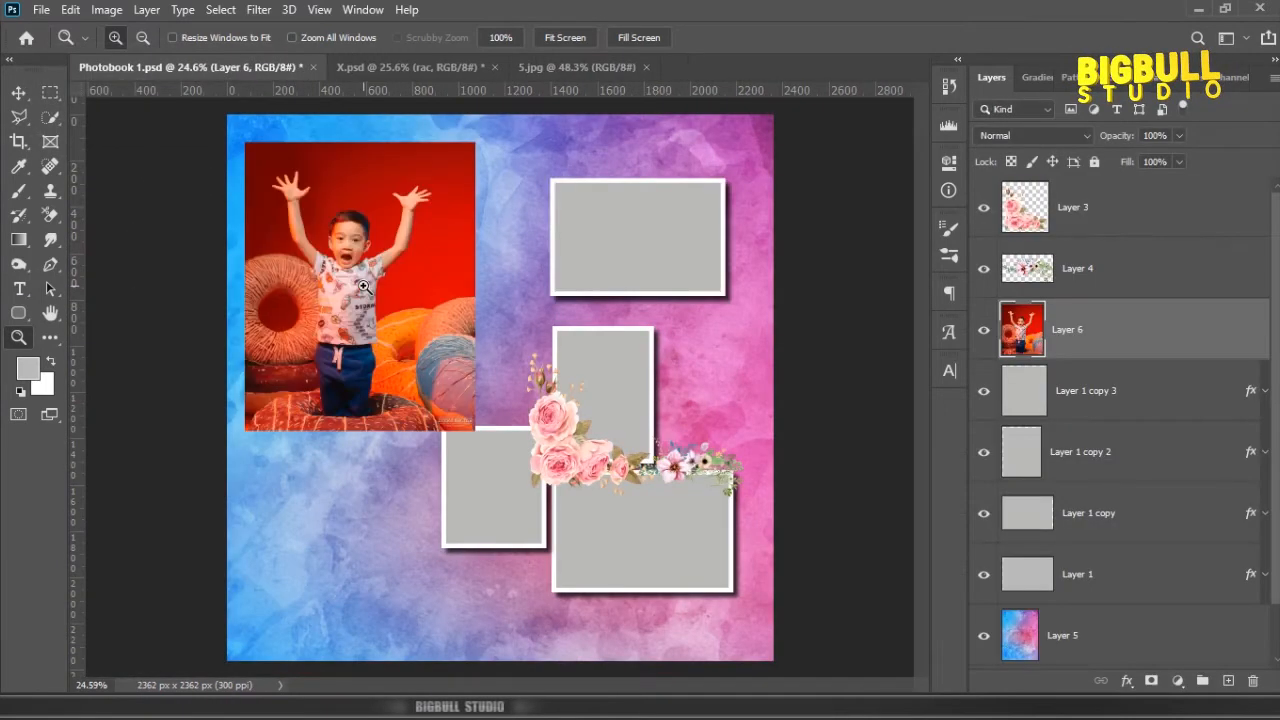
pyautogui.scroll(-2, 364, 282)
pyautogui.press('v')
pyautogui.moveTo(1118, 343); pyautogui.dragTo(1106, 578)
# Step: Scale the boy's photo proportionally to about 181% and position it along the page's left edge
pyautogui.hotkey('ctrl', 't')
pyautogui.click(390, 38)
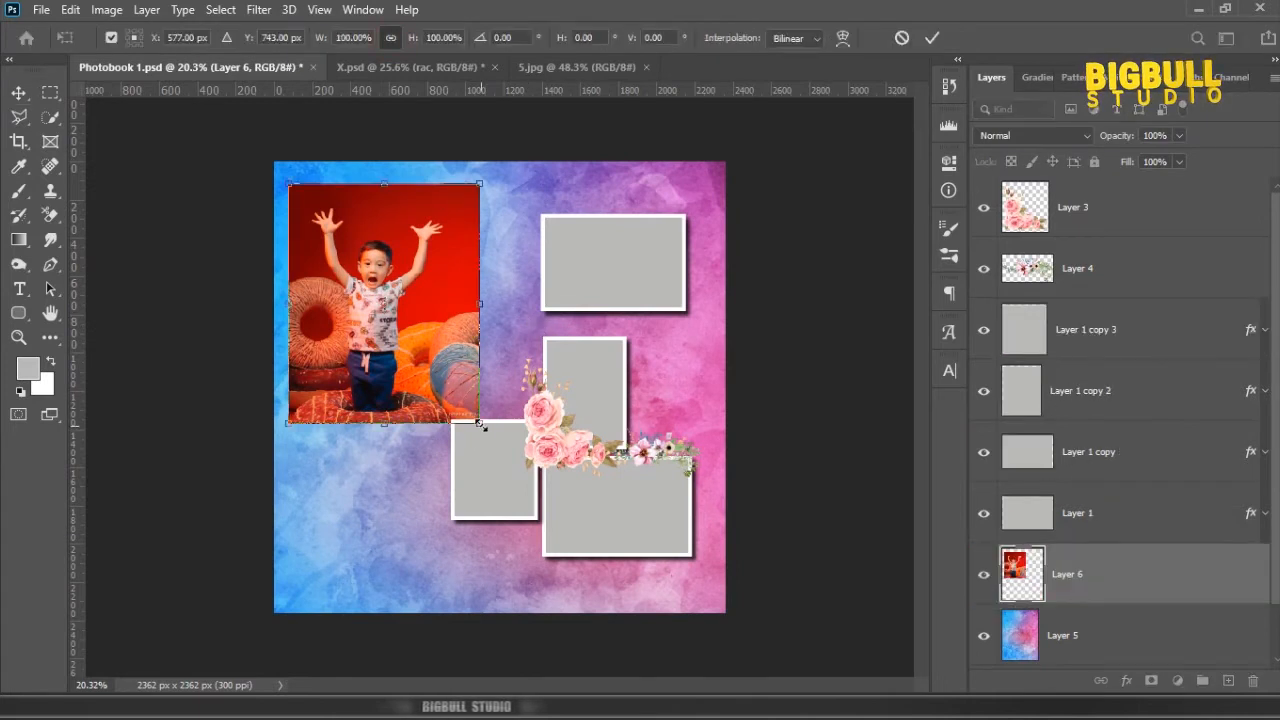
pyautogui.moveTo(480, 422); pyautogui.dragTo(592, 562)
pyautogui.moveTo(289, 186); pyautogui.dragTo(276, 166)
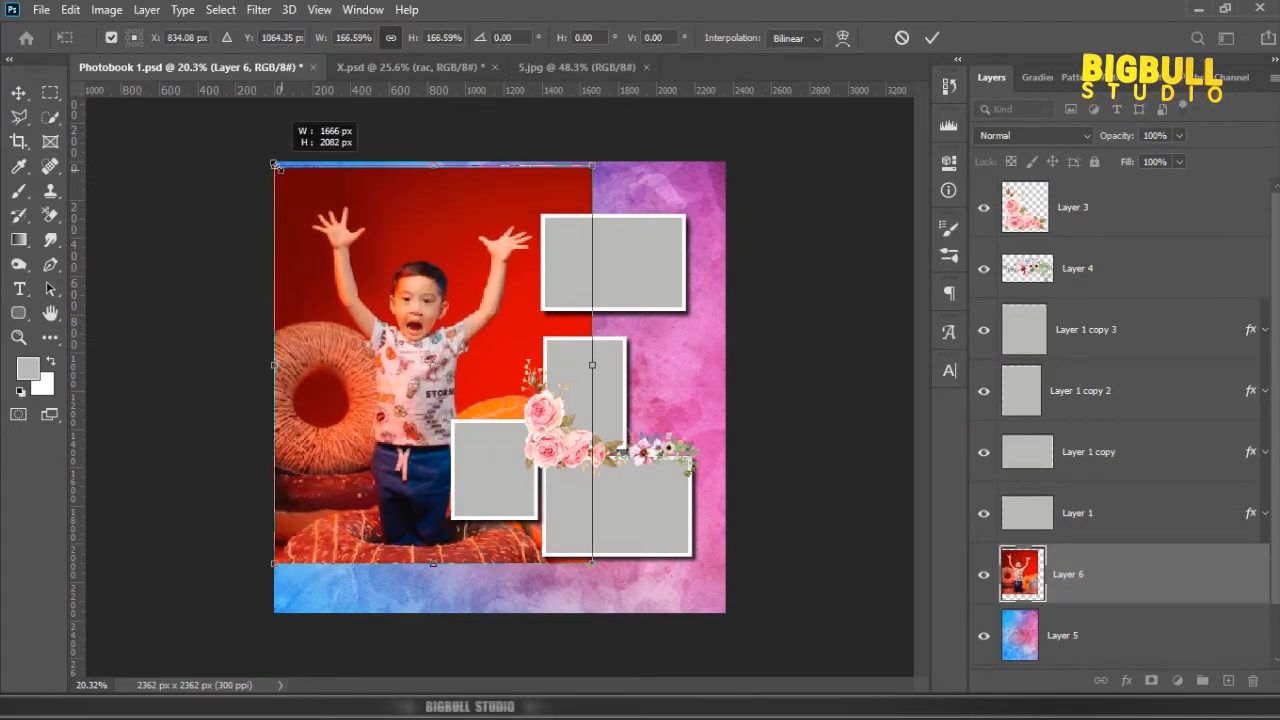
pyautogui.moveTo(593, 563); pyautogui.dragTo(621, 596)
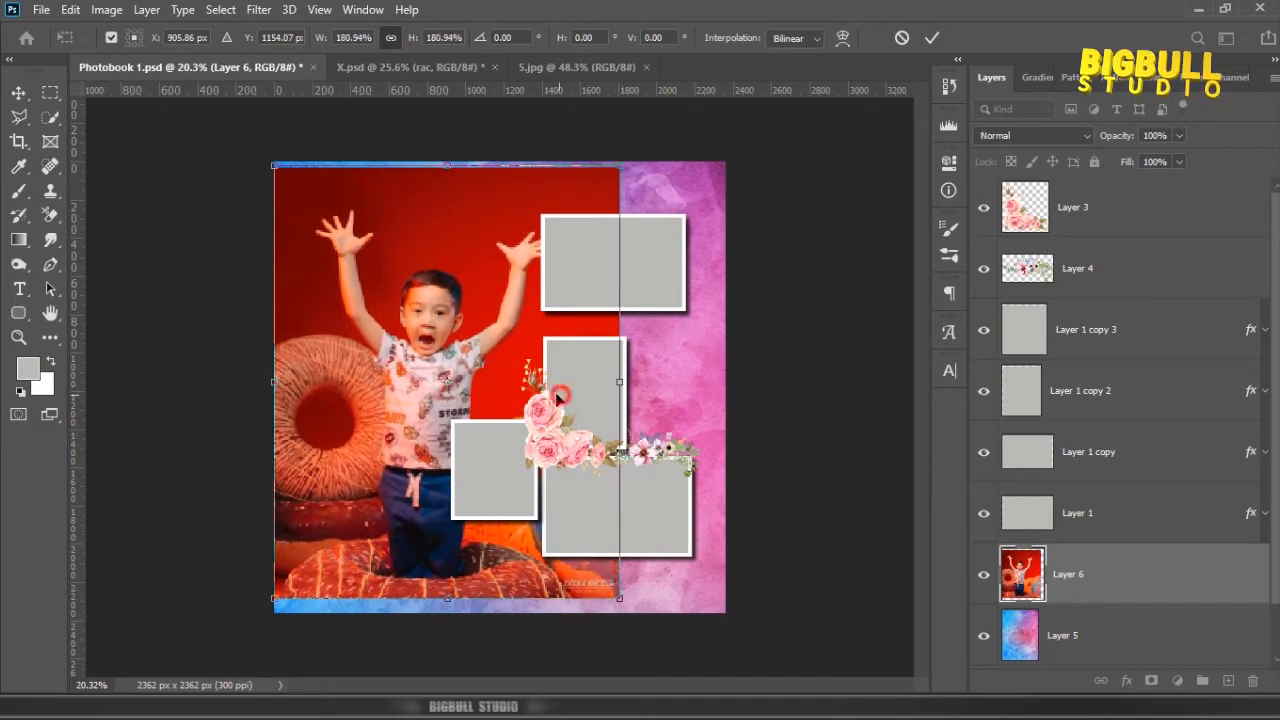
pyautogui.moveTo(558, 396); pyautogui.dragTo(550, 402)
pyautogui.moveTo(487, 336); pyautogui.dragTo(481, 306)
pyautogui.press('Return')
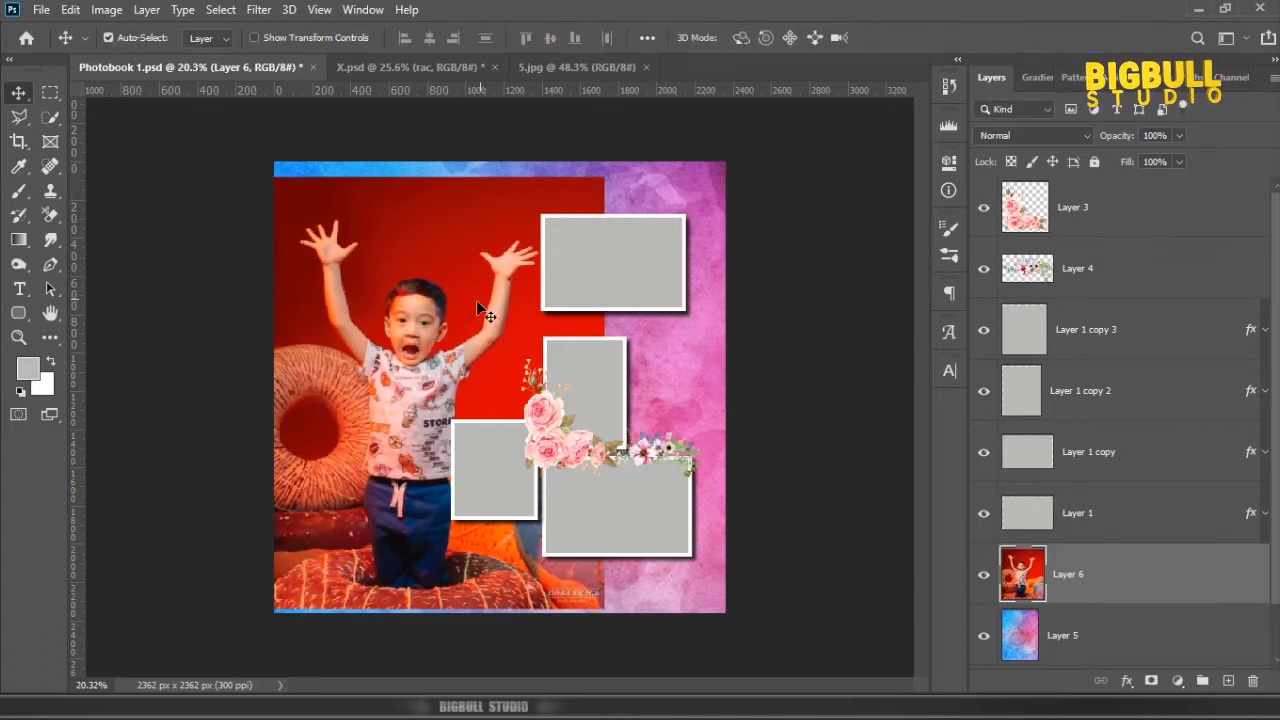
pyautogui.click(459, 243)
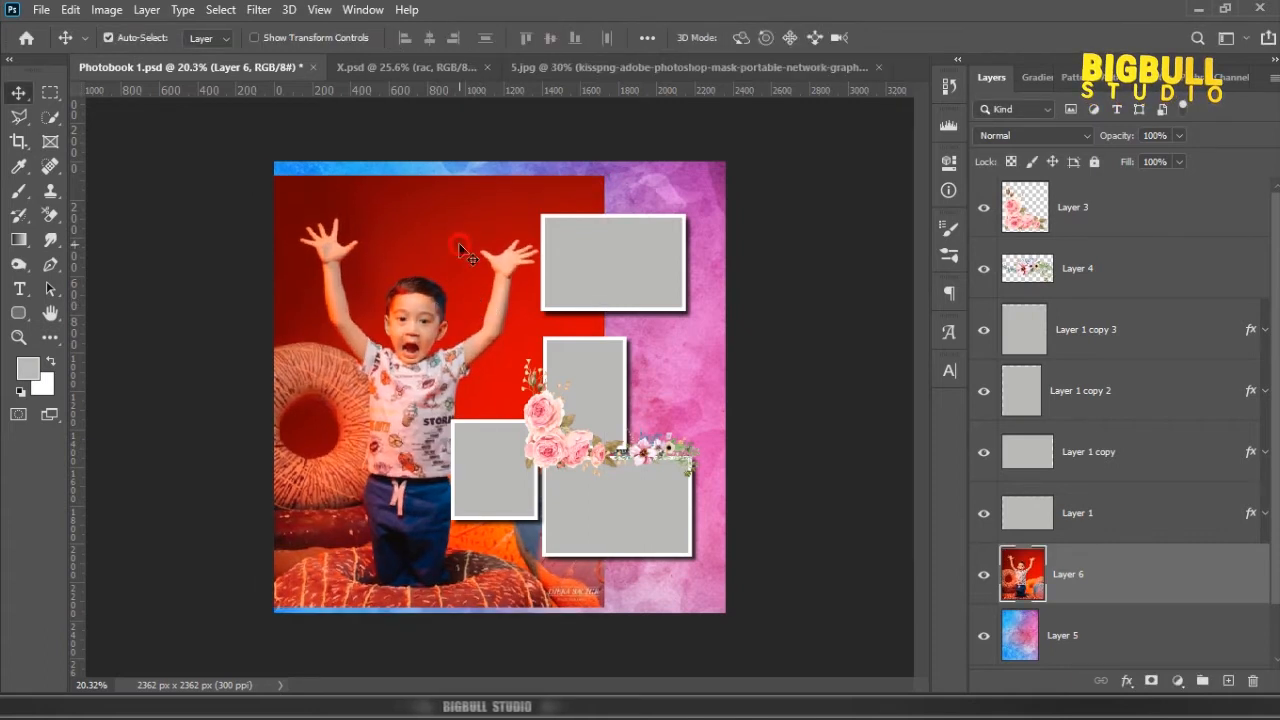
# Step: Remove the red studio background from the boy's photo on Layer 6 with the Remove Background quick action
pyautogui.scroll(-1, 1129, 577)
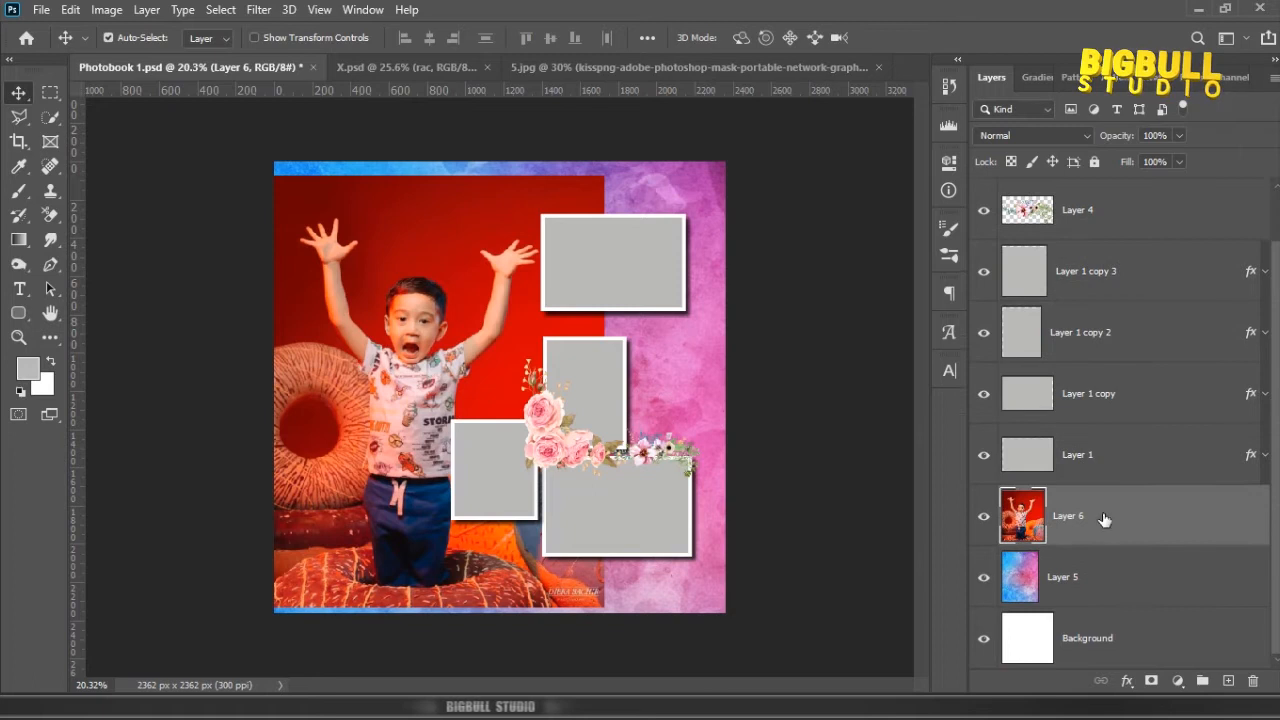
pyautogui.click(360, 11)
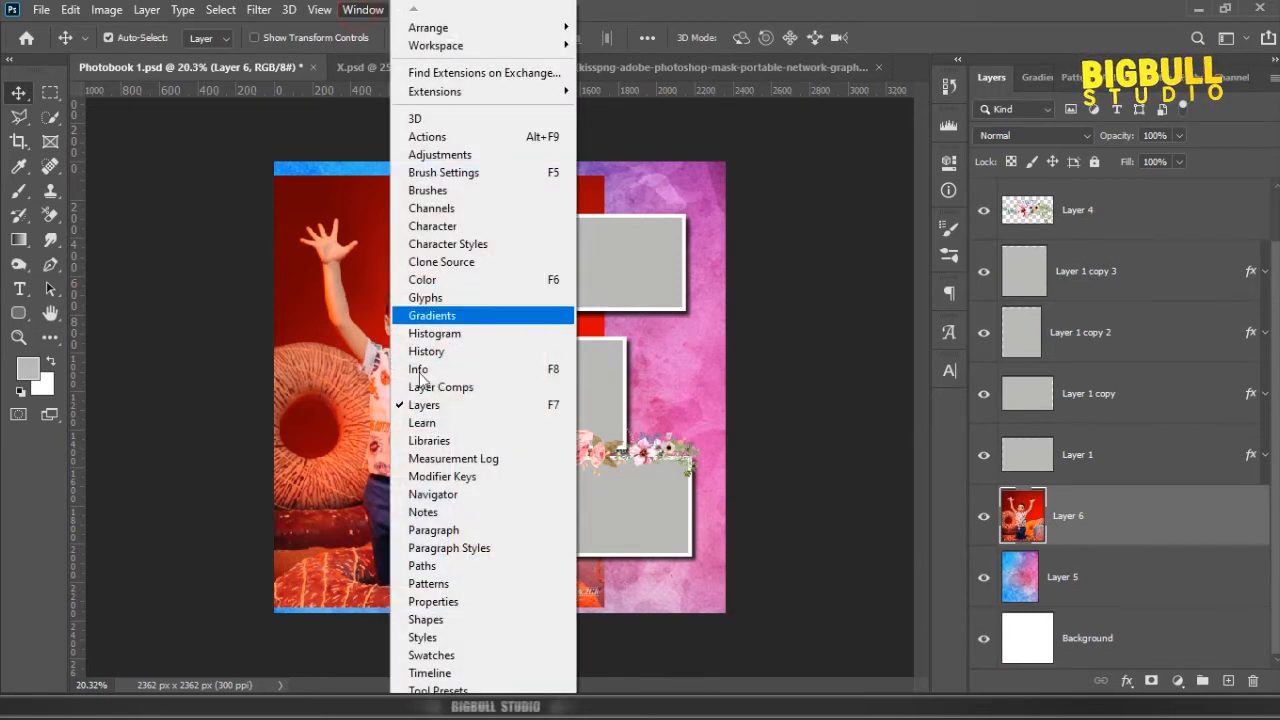
pyautogui.click(433, 601)
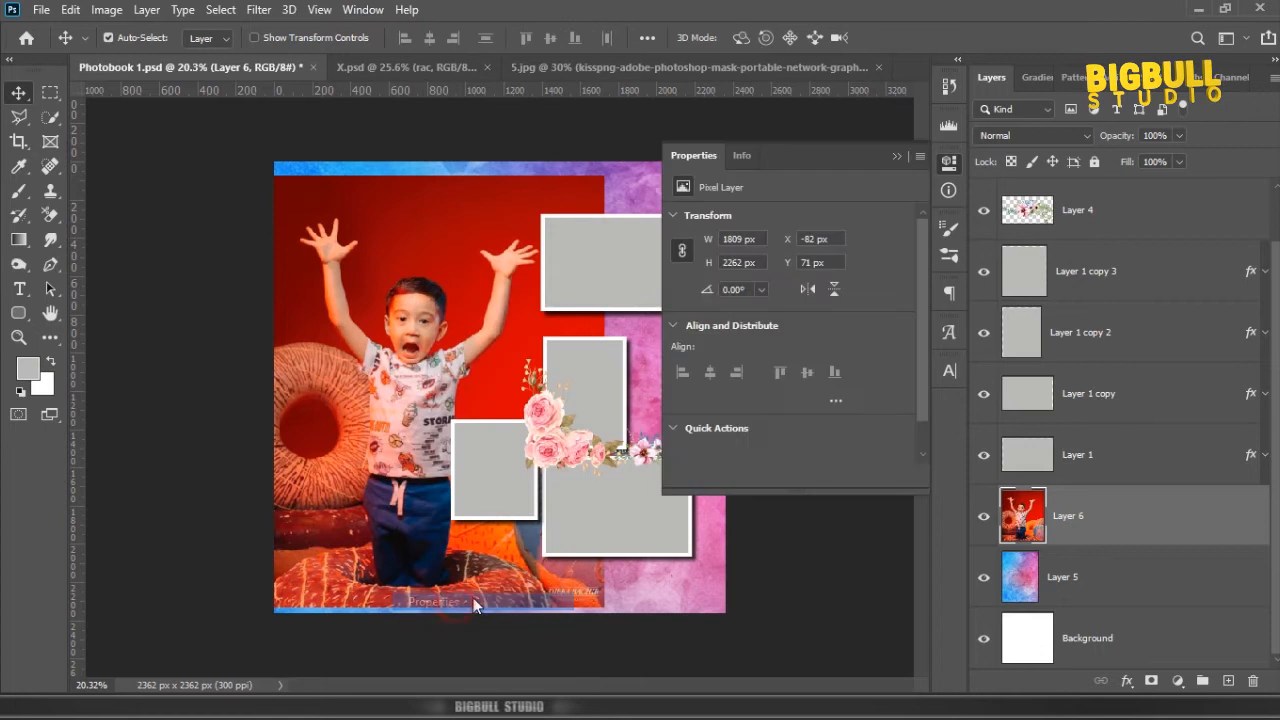
pyautogui.scroll(-4, 741, 435)
pyautogui.click(750, 434)
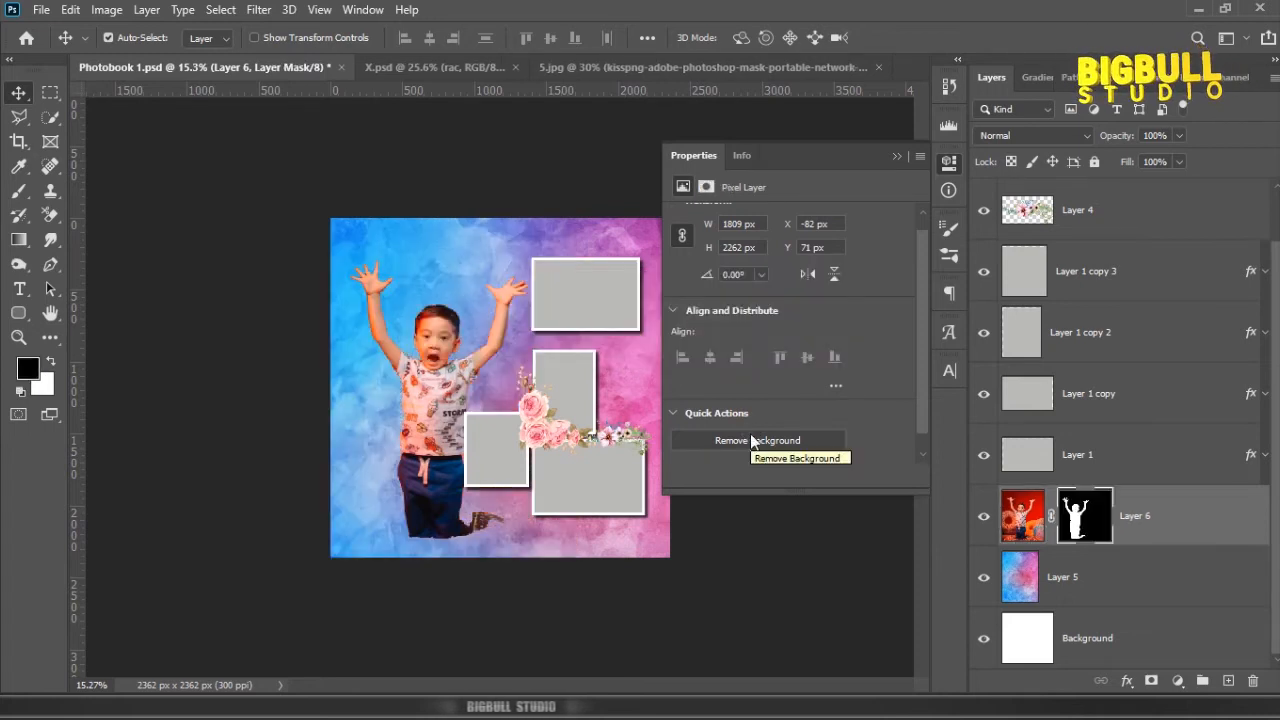
# Step: Refine Layer 6's mask along the boy's left-hand raised arm and elbow with a 20 px brush at 100% opacity
pyautogui.scroll(6, 410, 312)
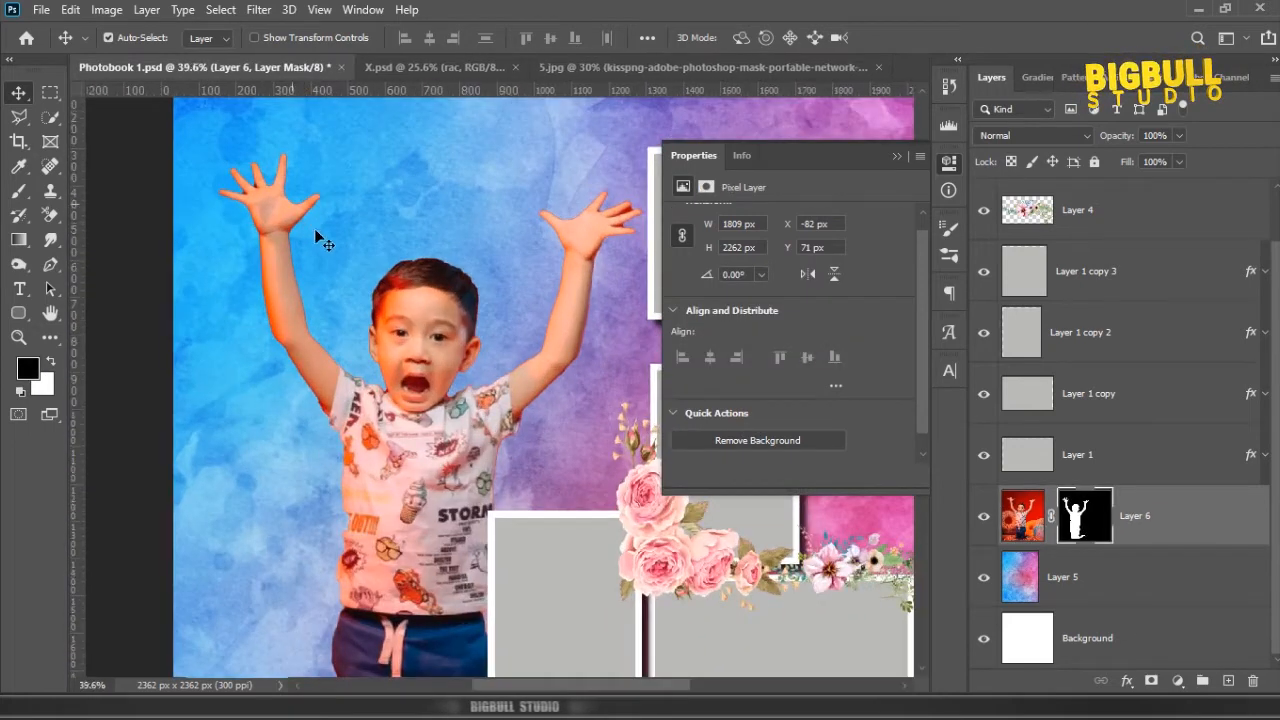
pyautogui.scroll(-3, 490, 330)
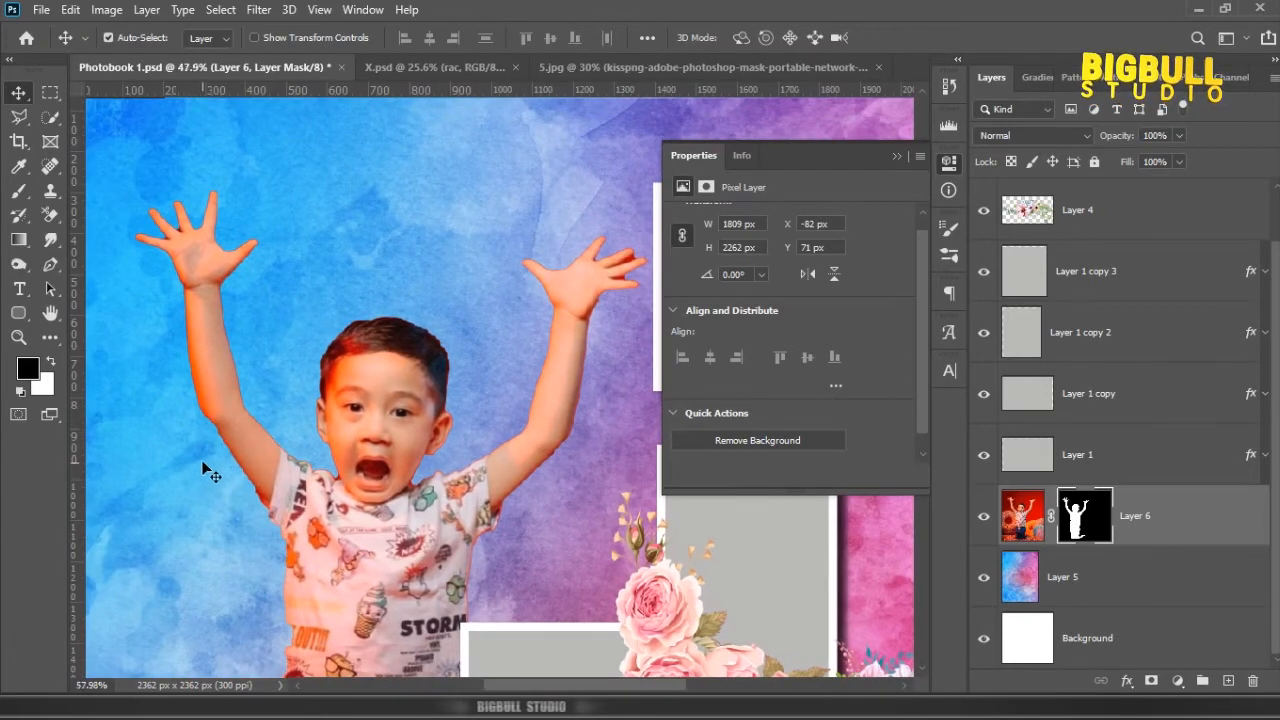
pyautogui.scroll(5, 207, 470)
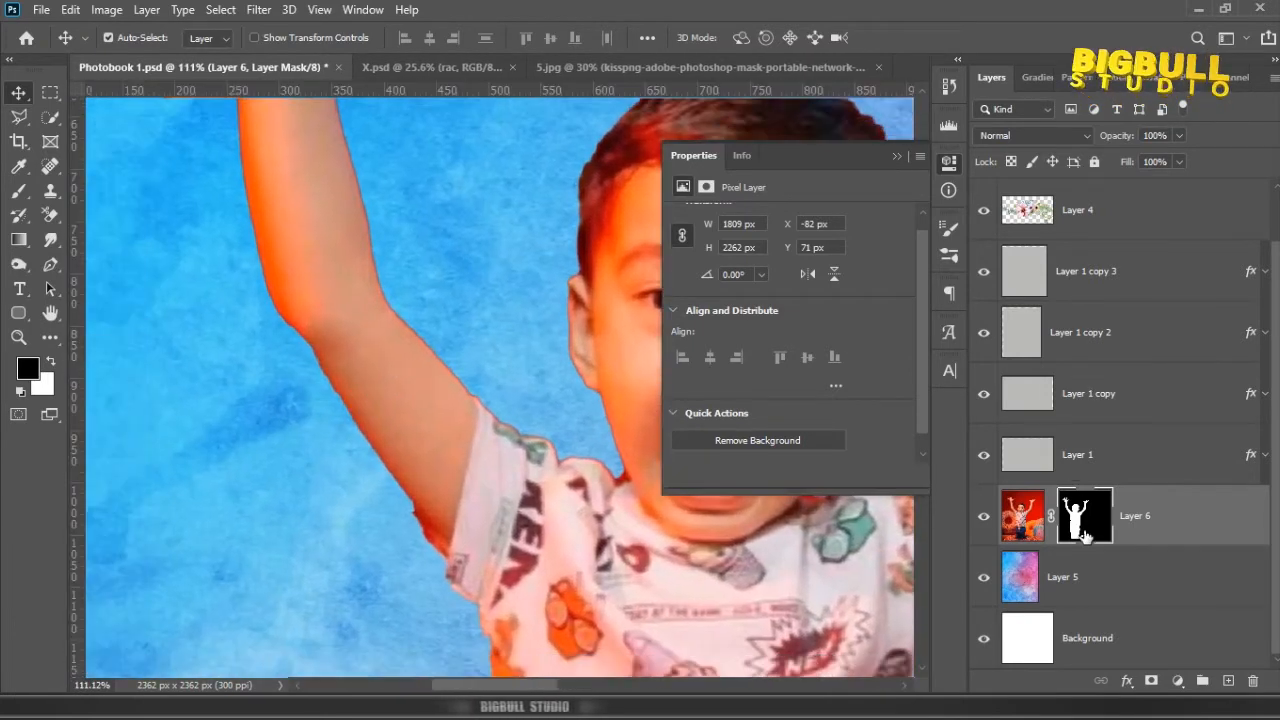
pyautogui.click(1083, 535)
pyautogui.press('b')
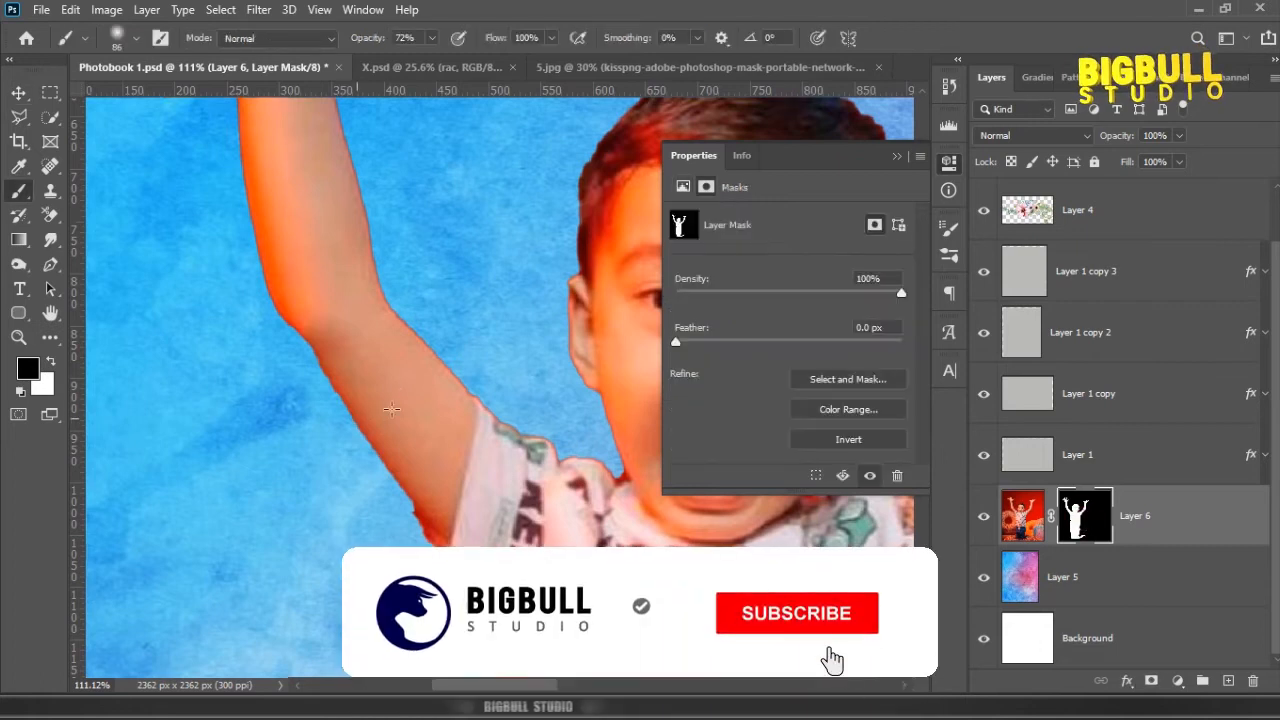
pyautogui.click(897, 157)
pyautogui.press('[')
pyautogui.press('[')
pyautogui.press('[')
pyautogui.press('[')
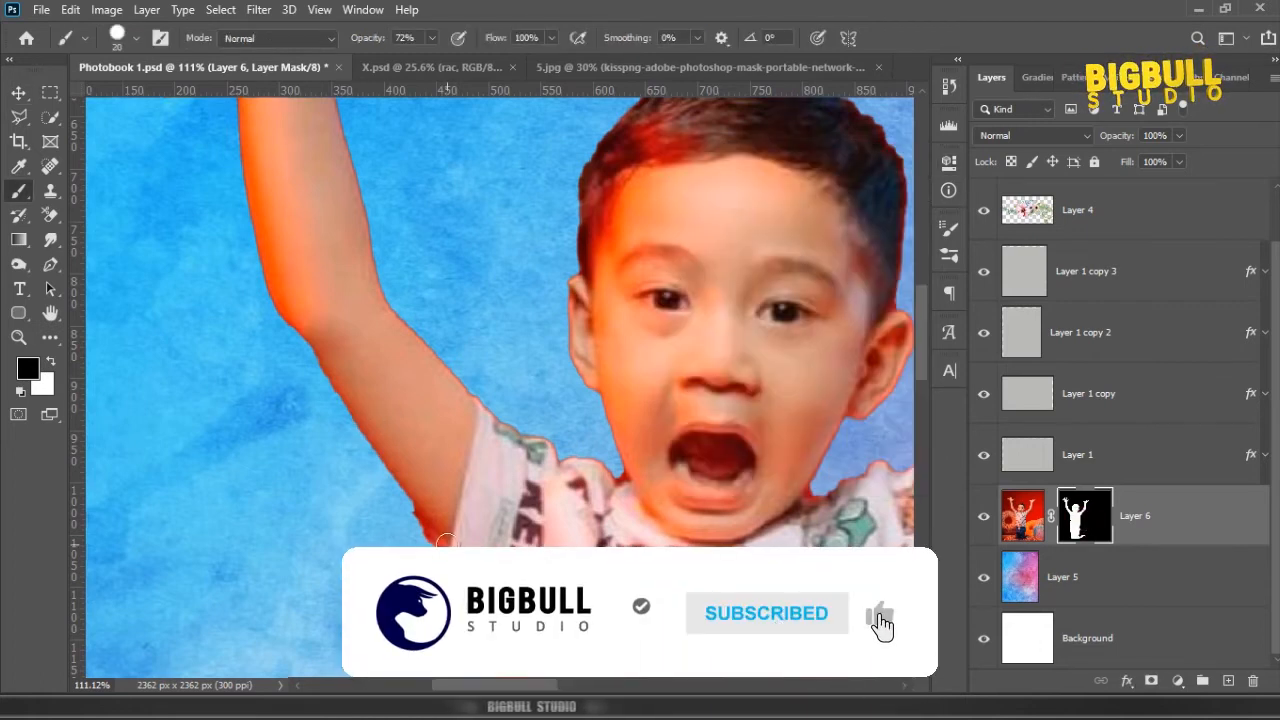
pyautogui.press('0')
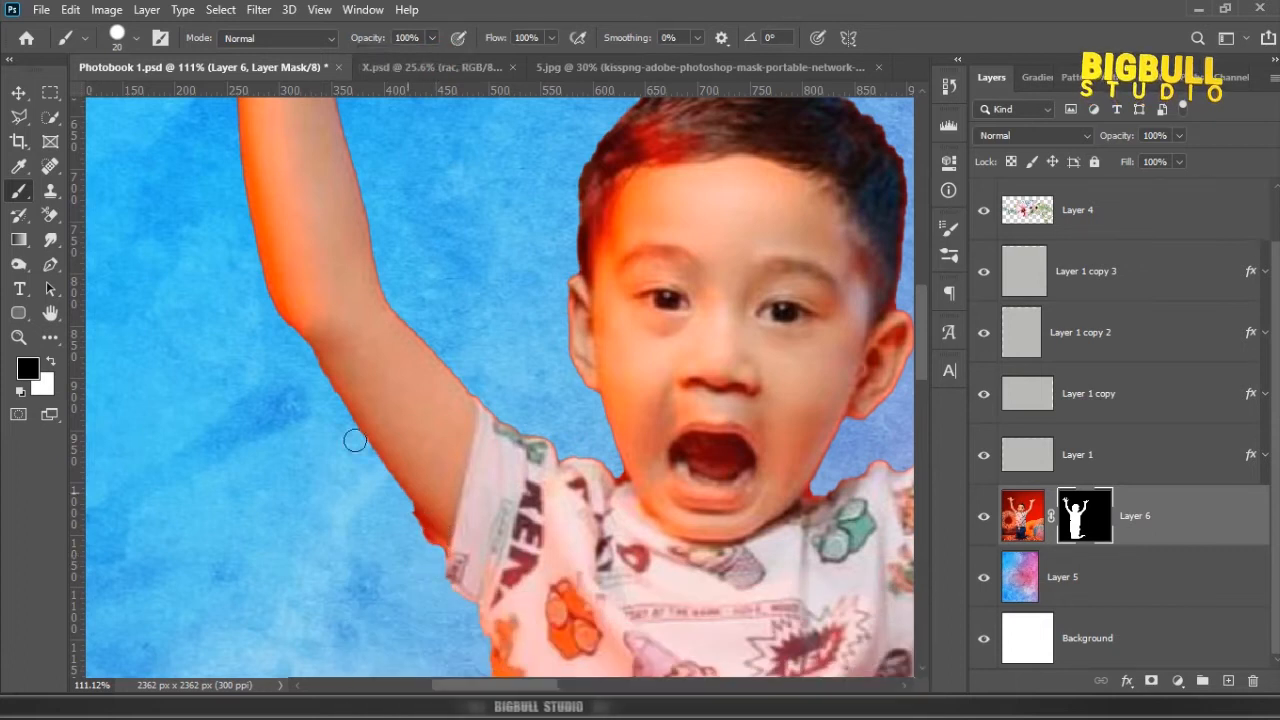
pyautogui.moveTo(348, 429); pyautogui.dragTo(306, 361)
pyautogui.scroll(2, 283, 314)
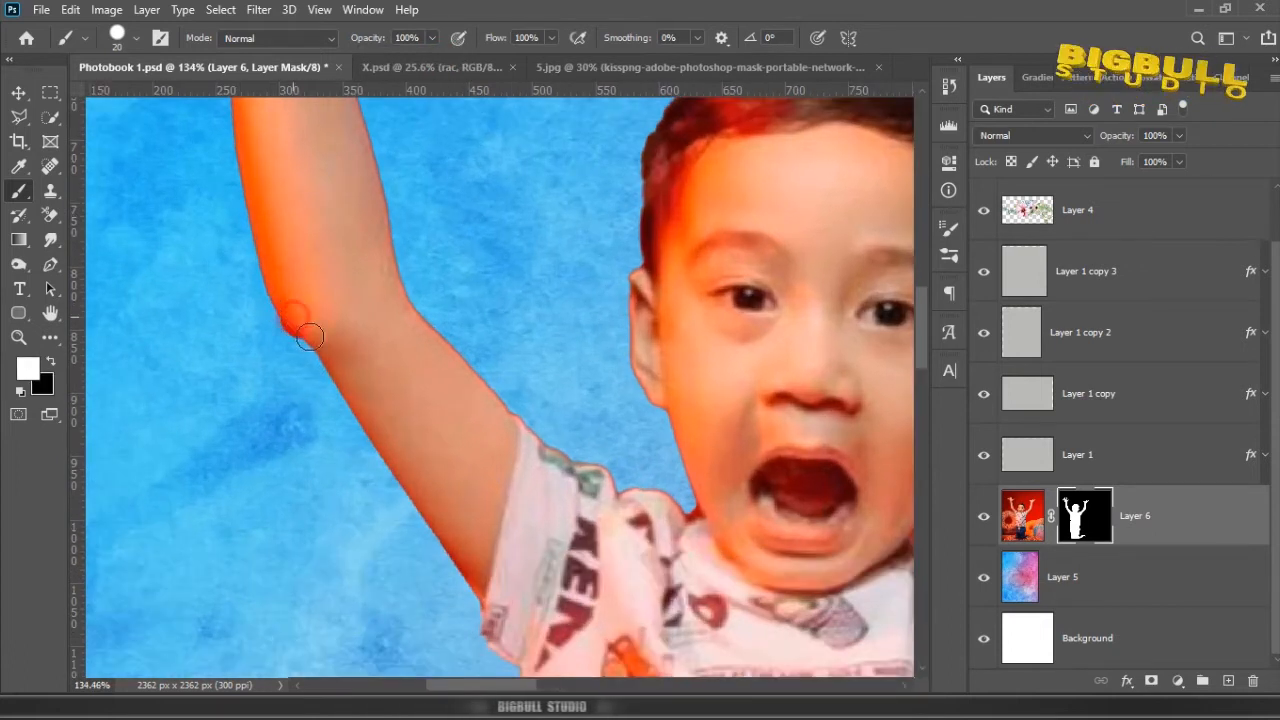
pyautogui.scroll(-2, 267, 327)
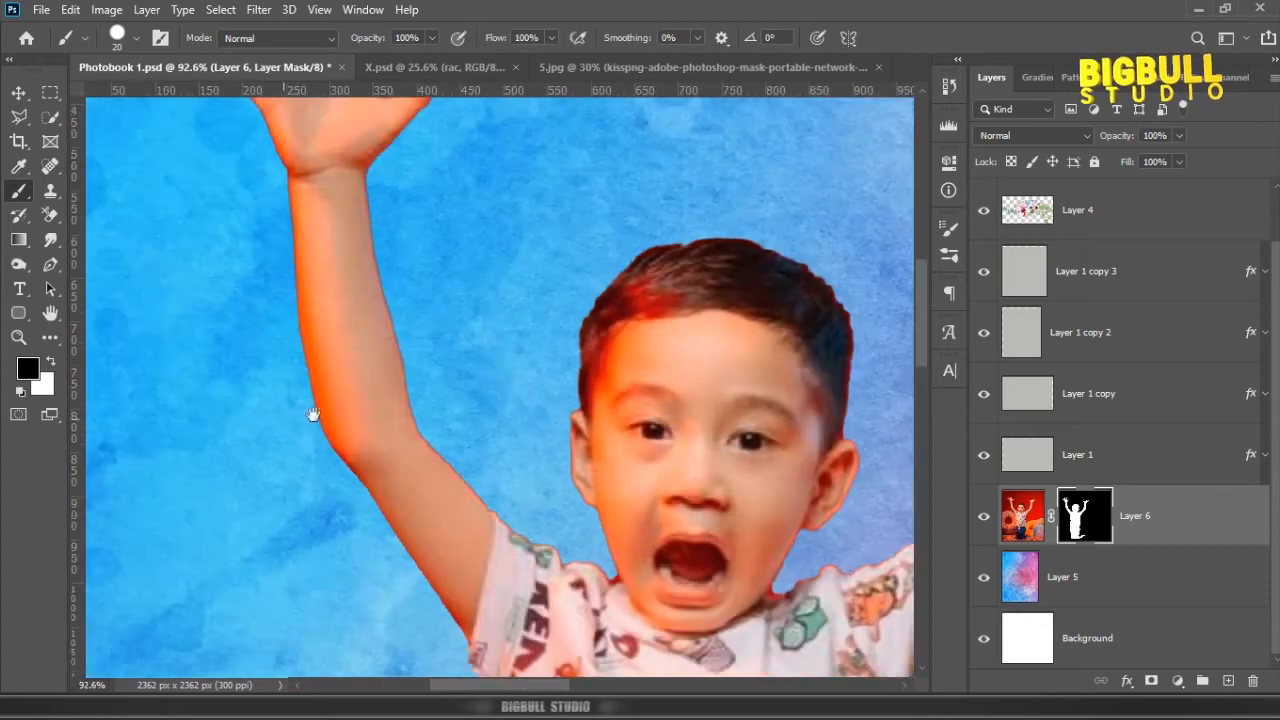
# Step: Clean up the mask edge around the boy's other raised hand and wrist, beside the top frame
pyautogui.scroll(4, 311, 414)
pyautogui.scroll(-3, 360, 262)
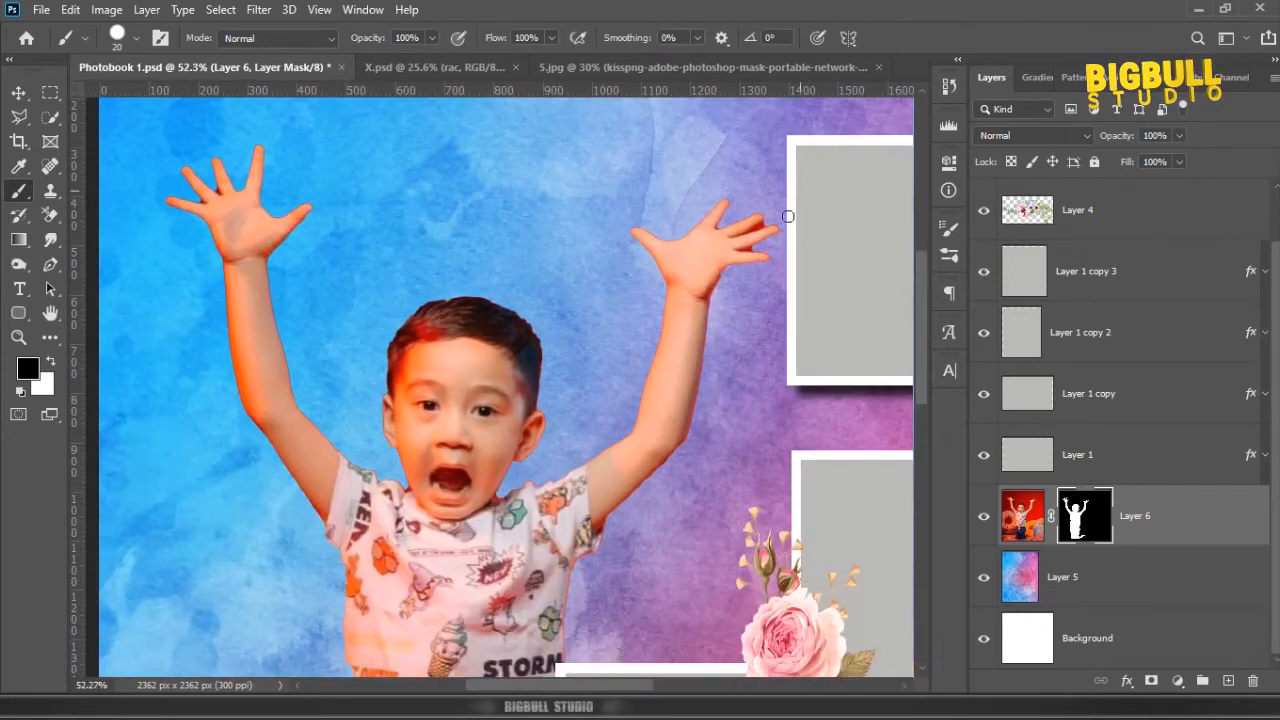
pyautogui.scroll(4, 785, 225)
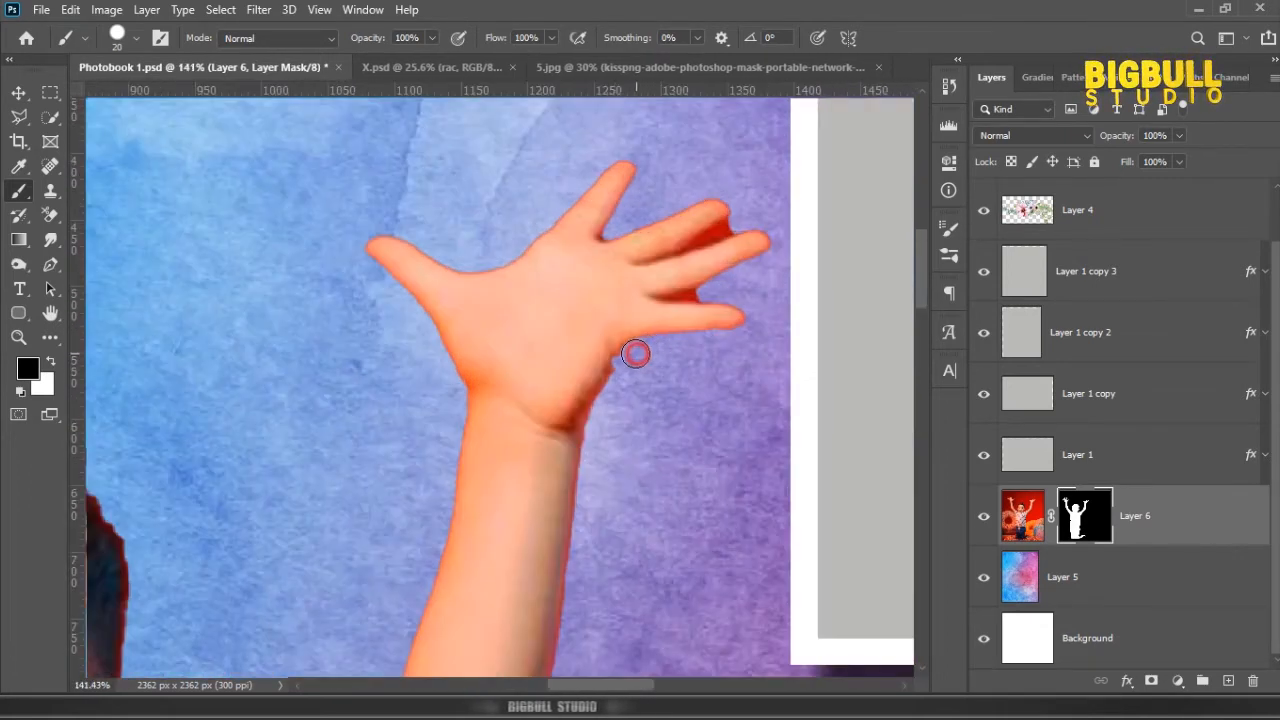
pyautogui.scroll(-5, 632, 450)
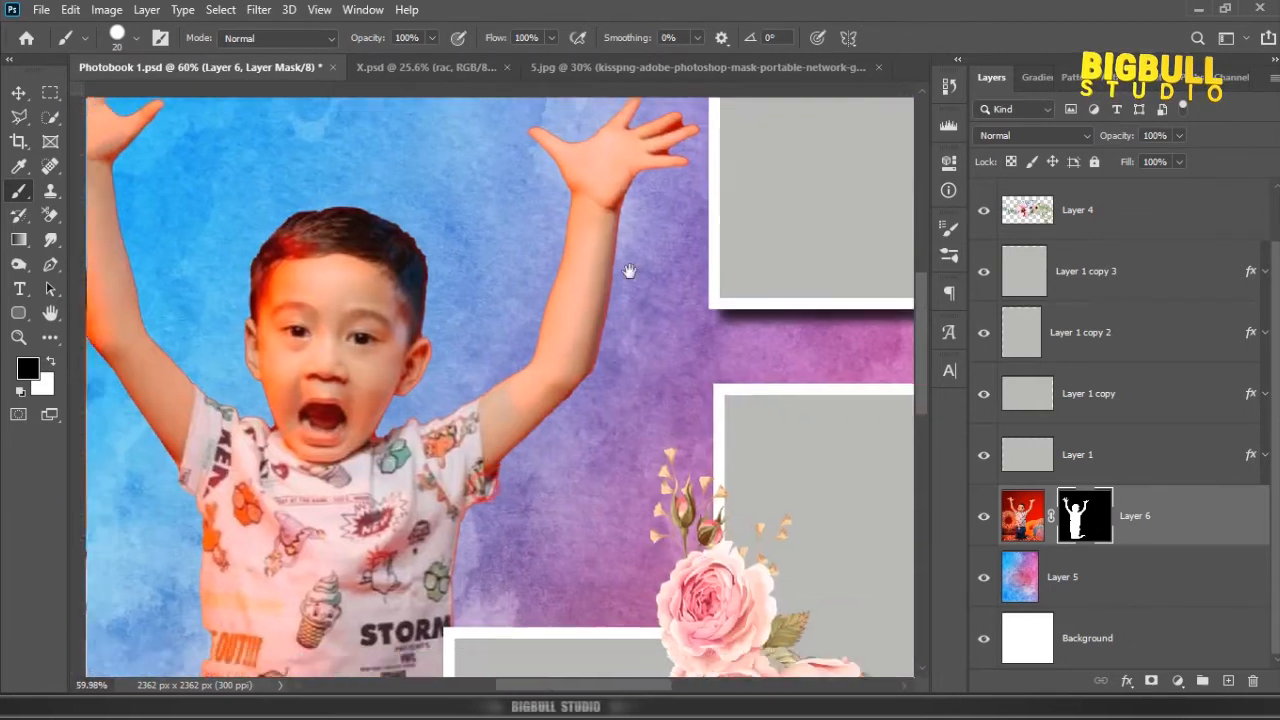
pyautogui.scroll(4, 592, 572)
pyautogui.scroll(-3, 570, 572)
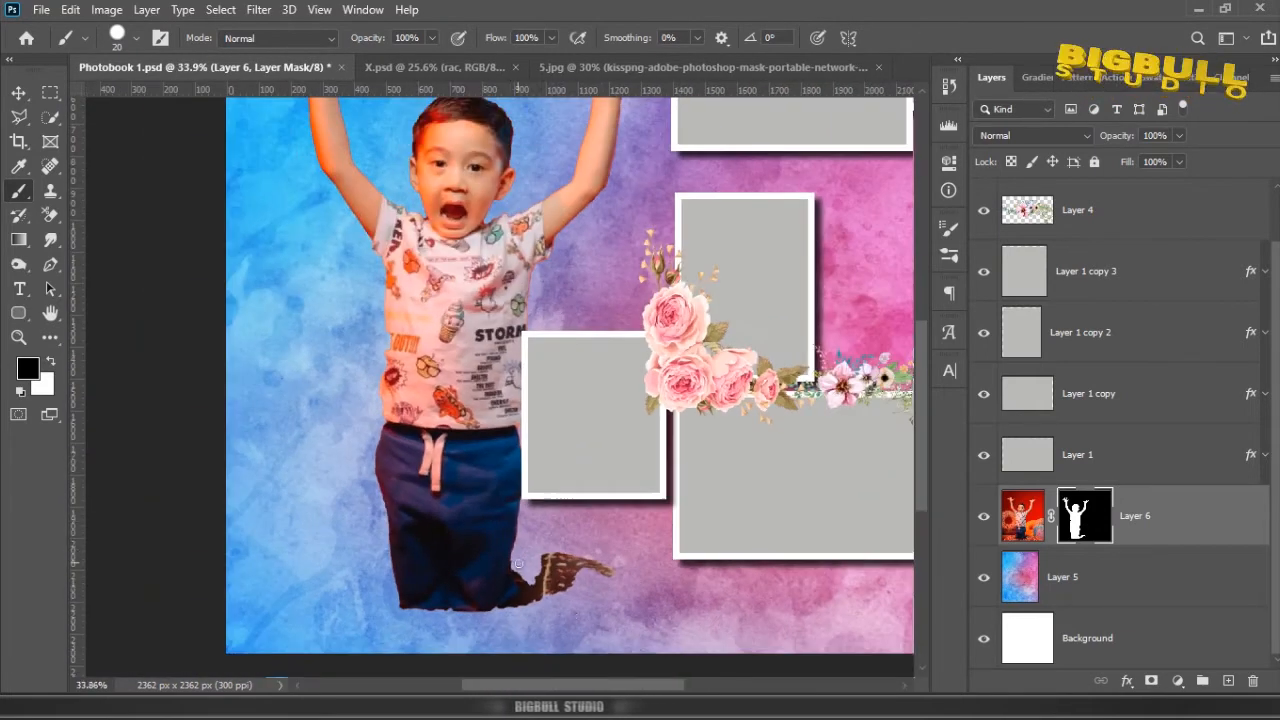
# Step: Mask out the leftover background scrap beside the boy's legs with a hard round brush of about 89 px
pyautogui.scroll(6, 580, 600)
pyautogui.rightClick(609, 442)
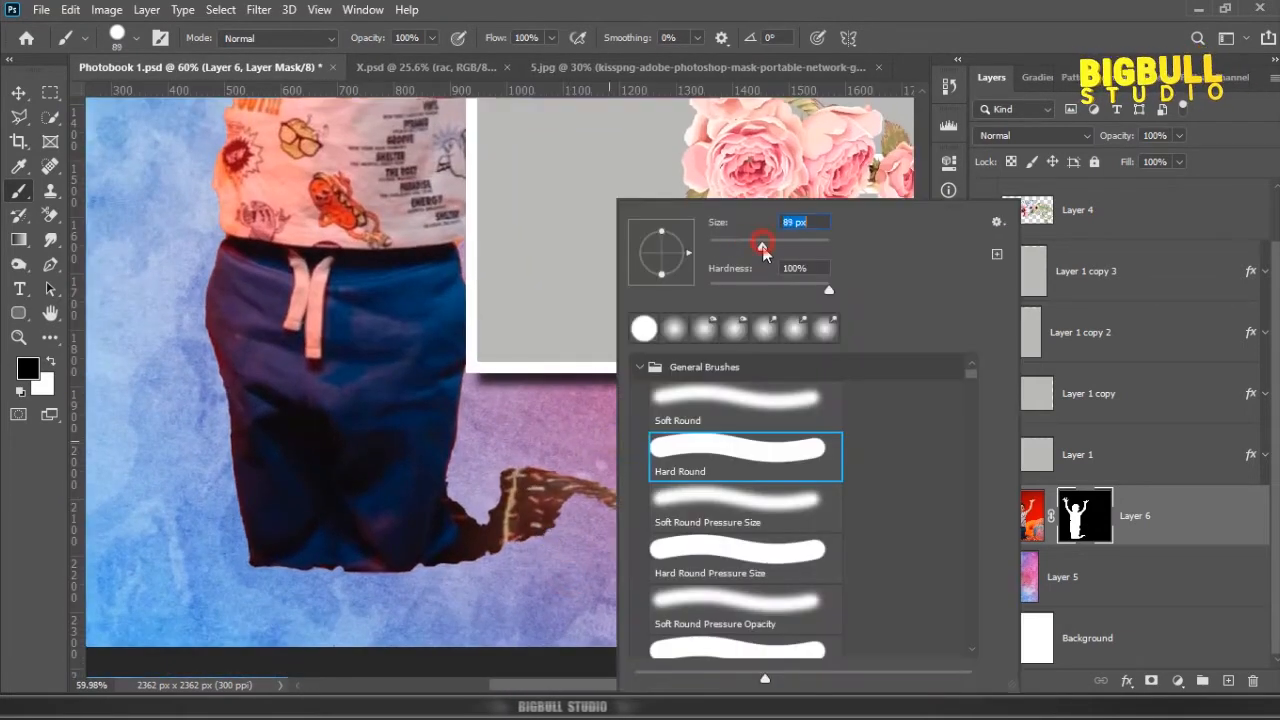
pyautogui.moveTo(765, 253); pyautogui.dragTo(766, 253)
pyautogui.moveTo(470, 496)
pyautogui.mouseDown()
pyautogui.moveTo(468, 574)
pyautogui.moveTo(510, 475)
pyautogui.moveTo(581, 497)
pyautogui.moveTo(627, 491)
pyautogui.moveTo(536, 540)
pyautogui.mouseUp()
pyautogui.scroll(-5, 536, 540)
# Step: Duplicate the cut-out boy layer together with its mask
pyautogui.press('v')
pyautogui.click(1150, 515)
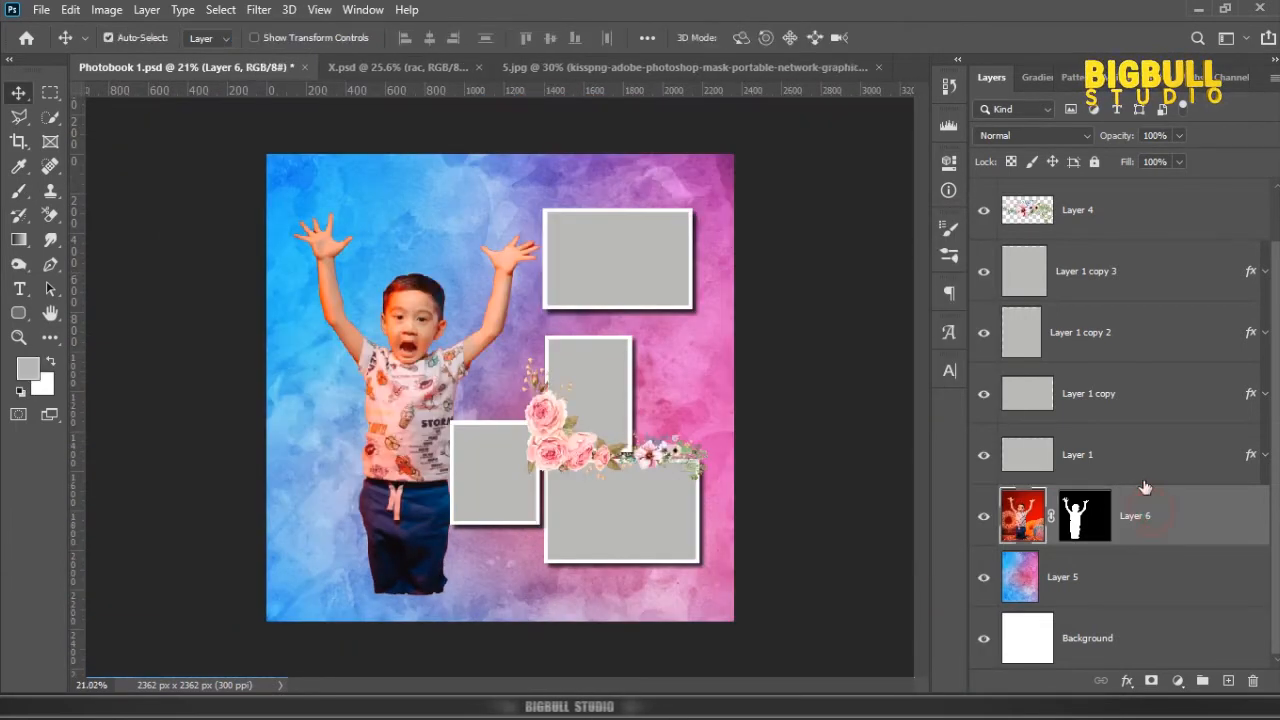
pyautogui.hotkey('ctrl', 'j')
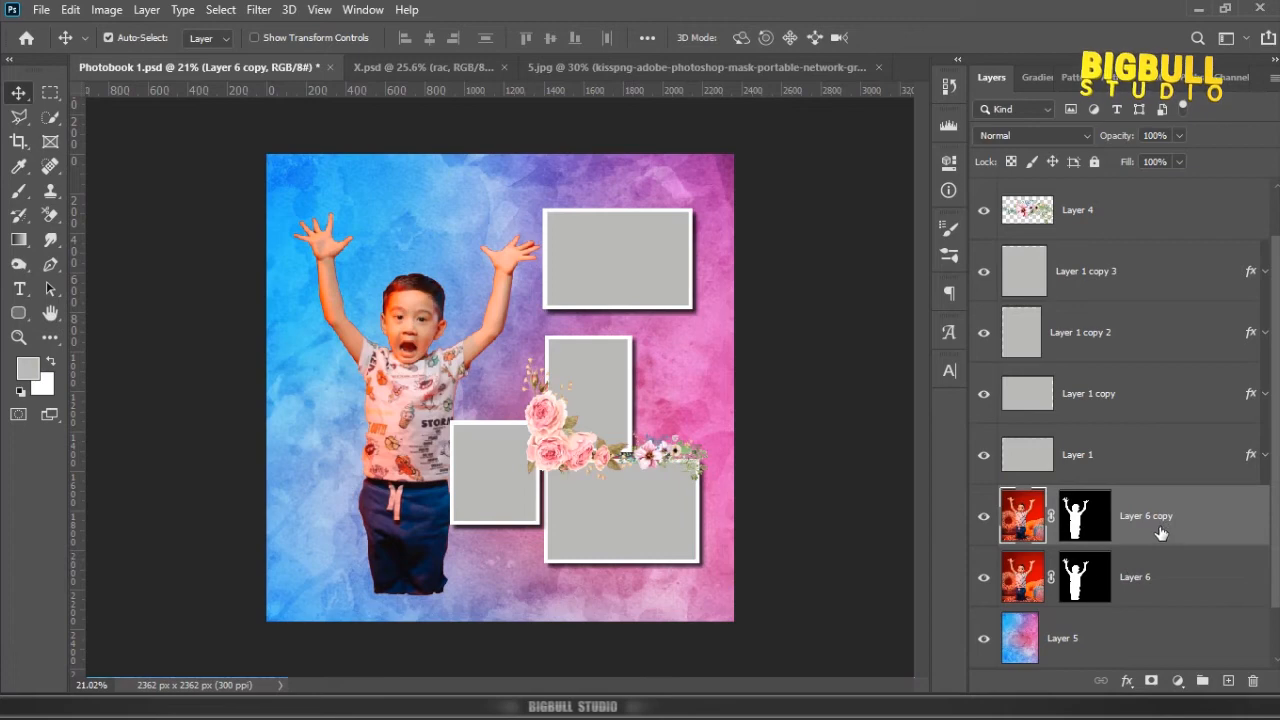
# Step: Bring the black grunge shape from x.jpg into Photobook 1.psd and layer it between the two boy layers
pyautogui.click(1085, 577)
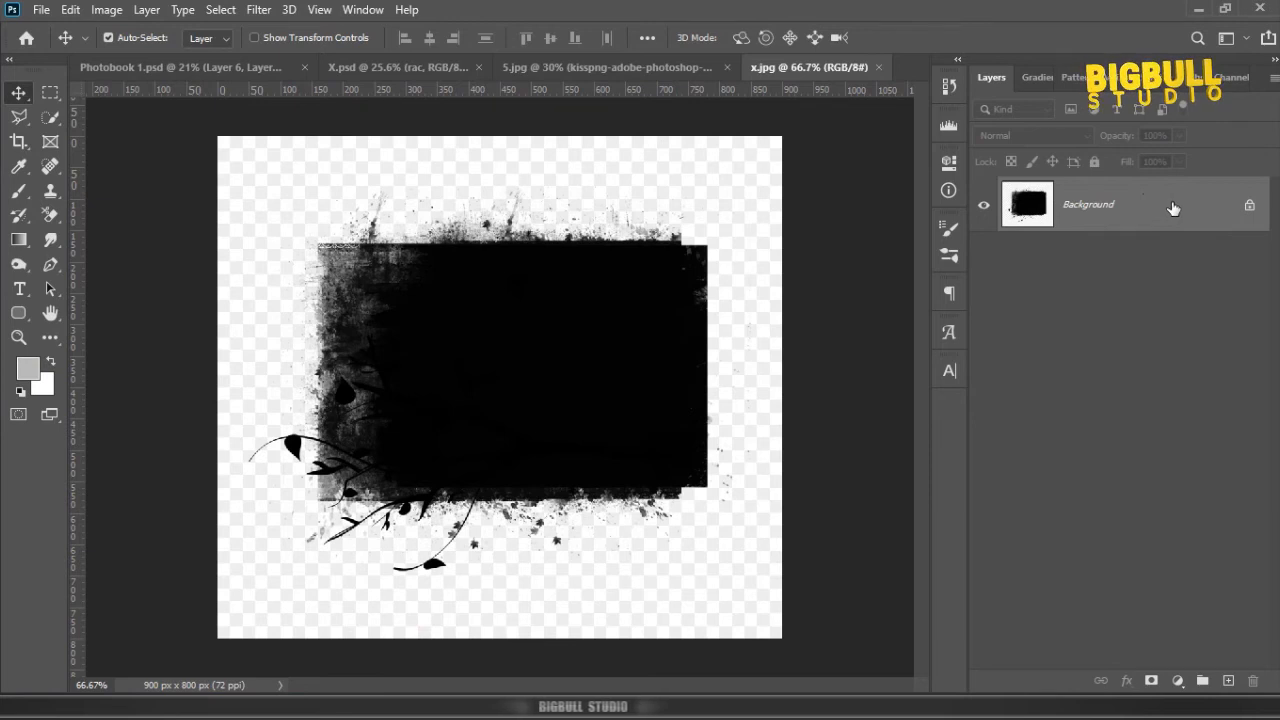
pyautogui.moveTo(1173, 207); pyautogui.dragTo(425, 325)
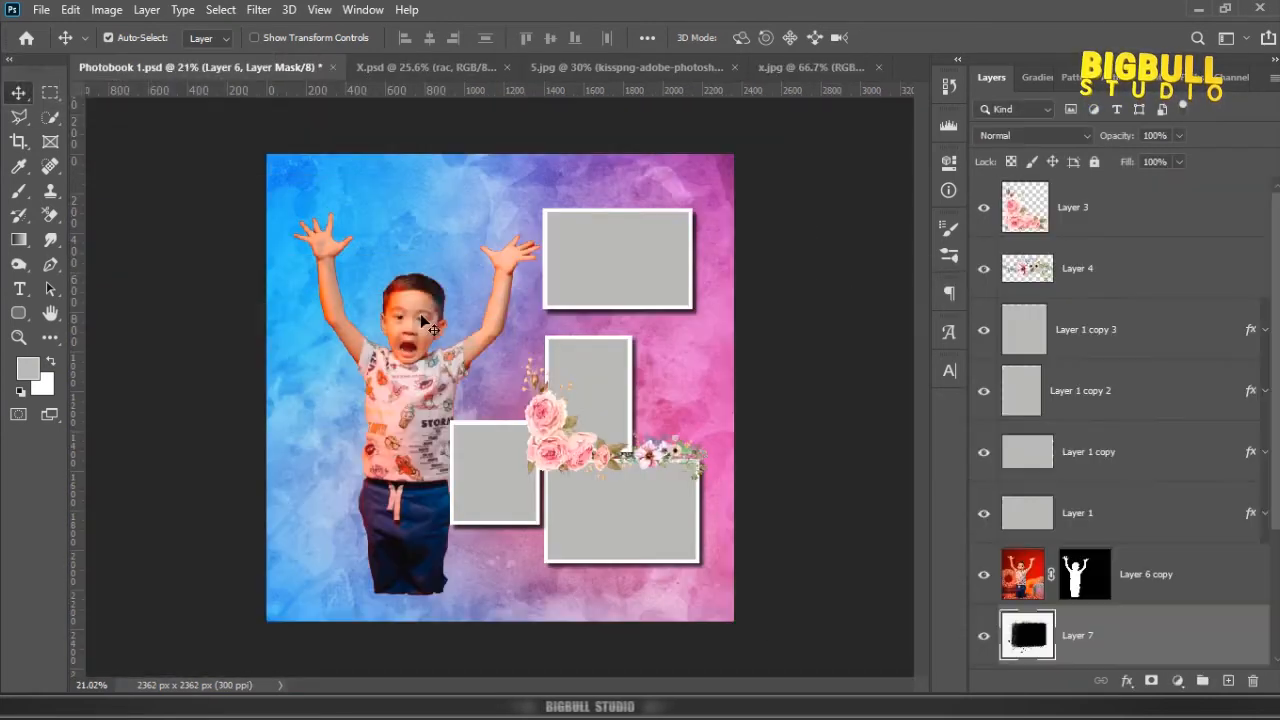
pyautogui.scroll(-3, 1136, 617)
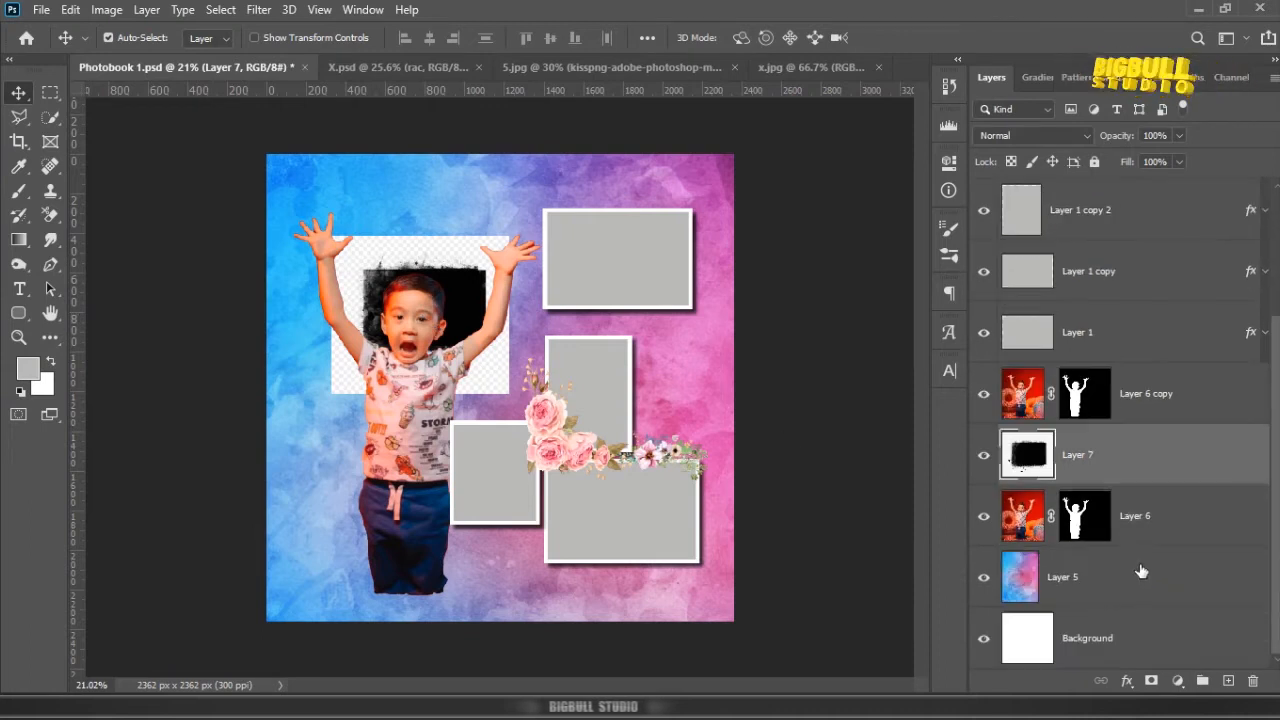
# Step: Rotate the grunge image 90°, enlarge it proportionally to page height and position it behind the boy
pyautogui.hotkey('ctrl', 't')
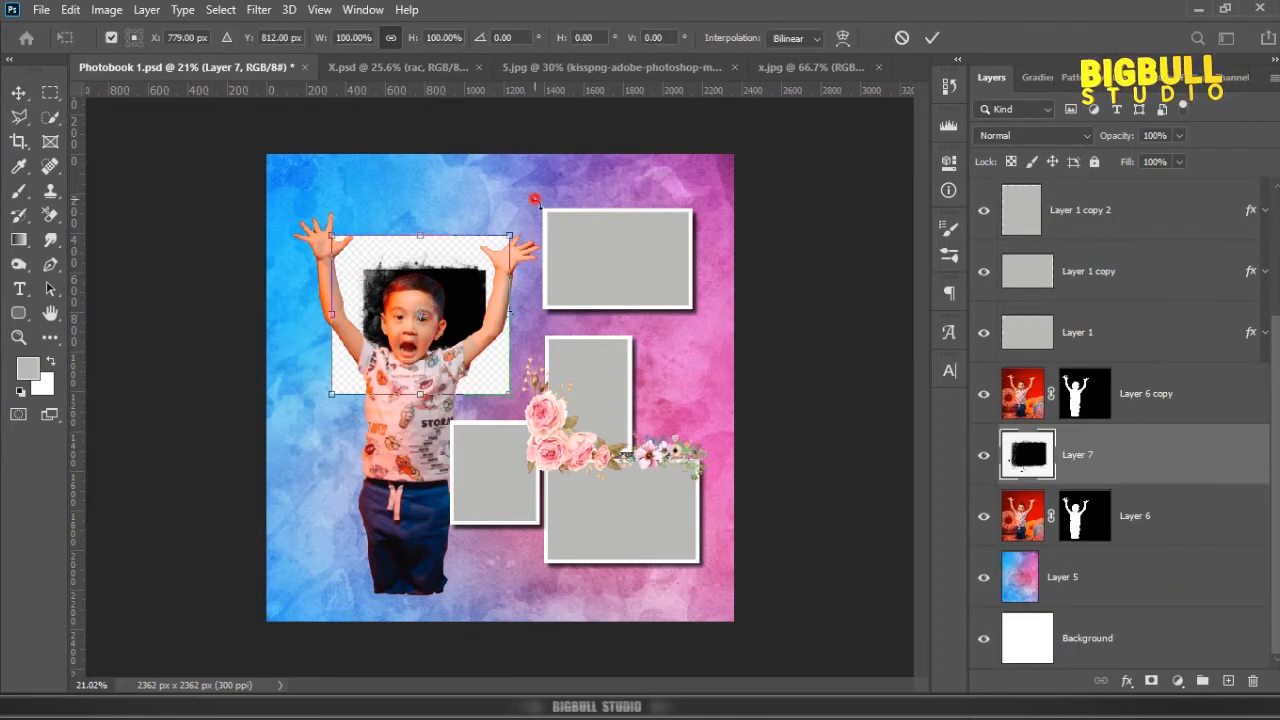
pyautogui.moveTo(536, 202); pyautogui.dragTo(631, 548)
pyautogui.moveTo(556, 381); pyautogui.dragTo(534, 453)
pyautogui.scroll(-1, 532, 446)
pyautogui.moveTo(513, 380); pyautogui.dragTo(522, 378)
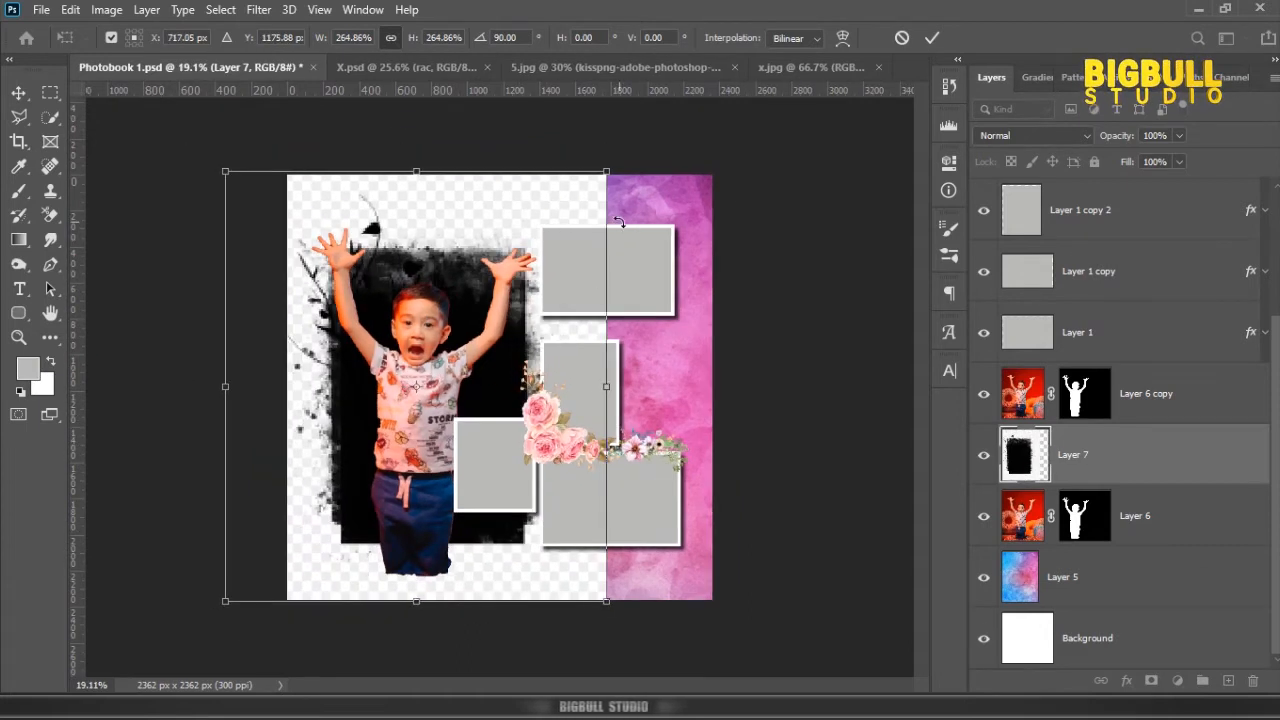
pyautogui.moveTo(601, 178); pyautogui.dragTo(630, 145)
pyautogui.moveTo(524, 300); pyautogui.dragTo(538, 318)
pyautogui.press('Return')
pyautogui.scroll(2, 530, 312)
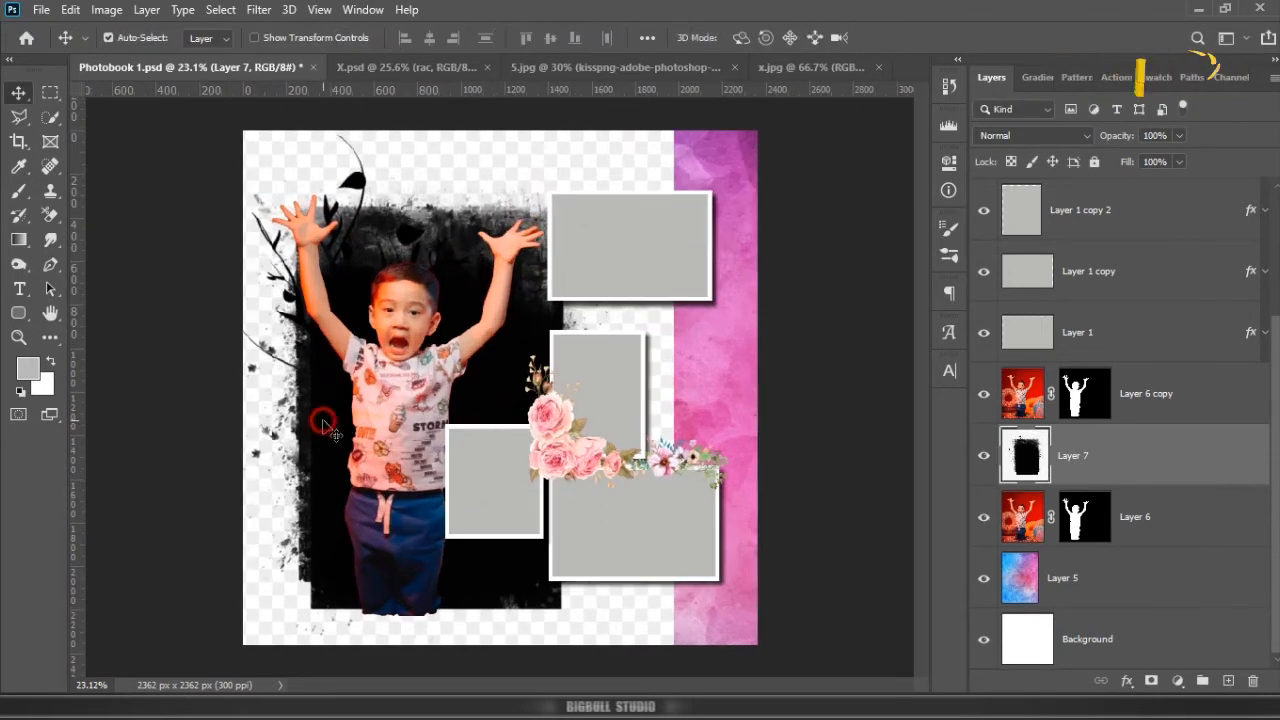
pyautogui.moveTo(324, 425); pyautogui.dragTo(321, 424)
pyautogui.scroll(-2, 435, 412)
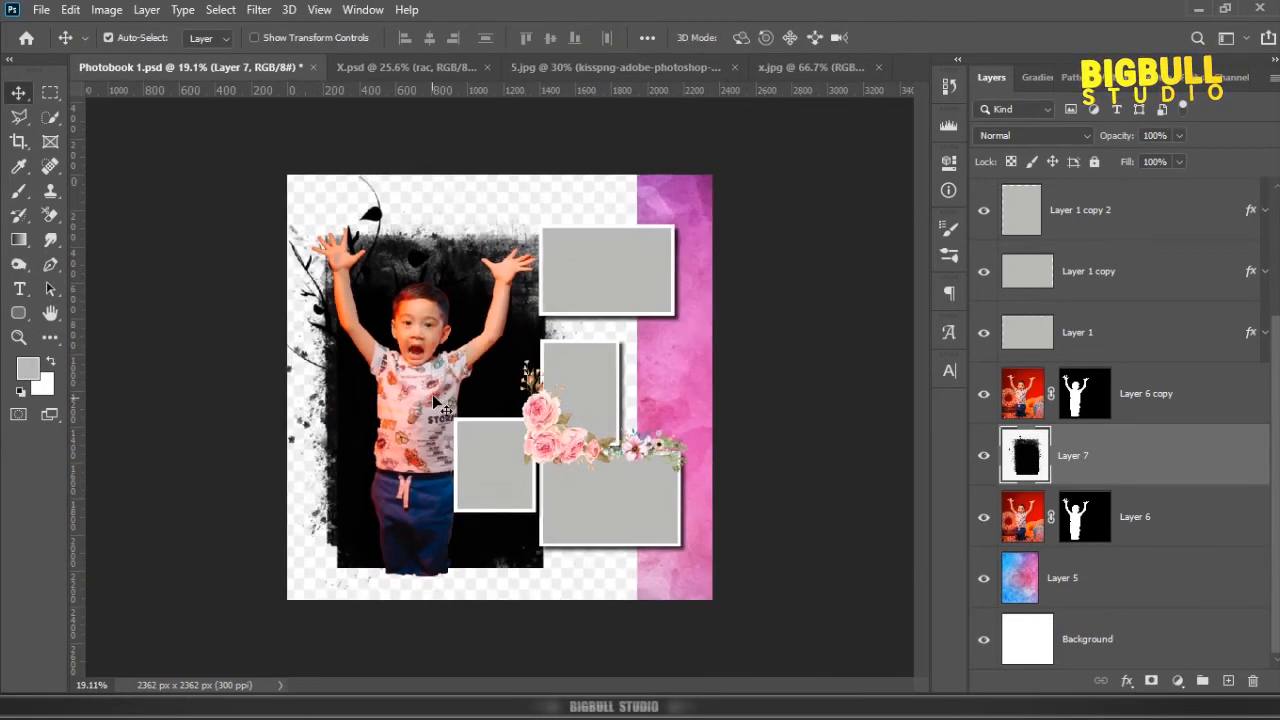
# Step: Flip the grunge image horizontally, scale it to 98.86% and centre its dark area behind the boy
pyautogui.hotkey('ctrl', 't')
pyautogui.rightClick(447, 380)
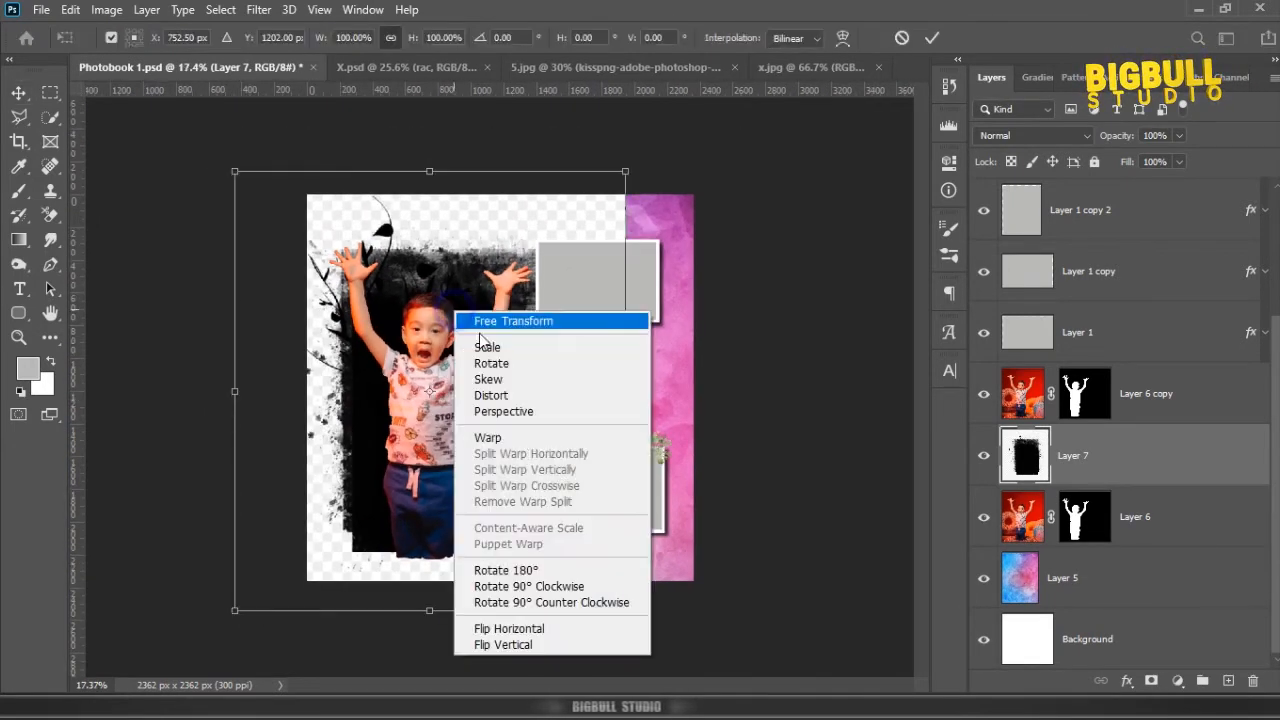
pyautogui.click(545, 628)
pyautogui.moveTo(464, 400); pyautogui.dragTo(446, 402)
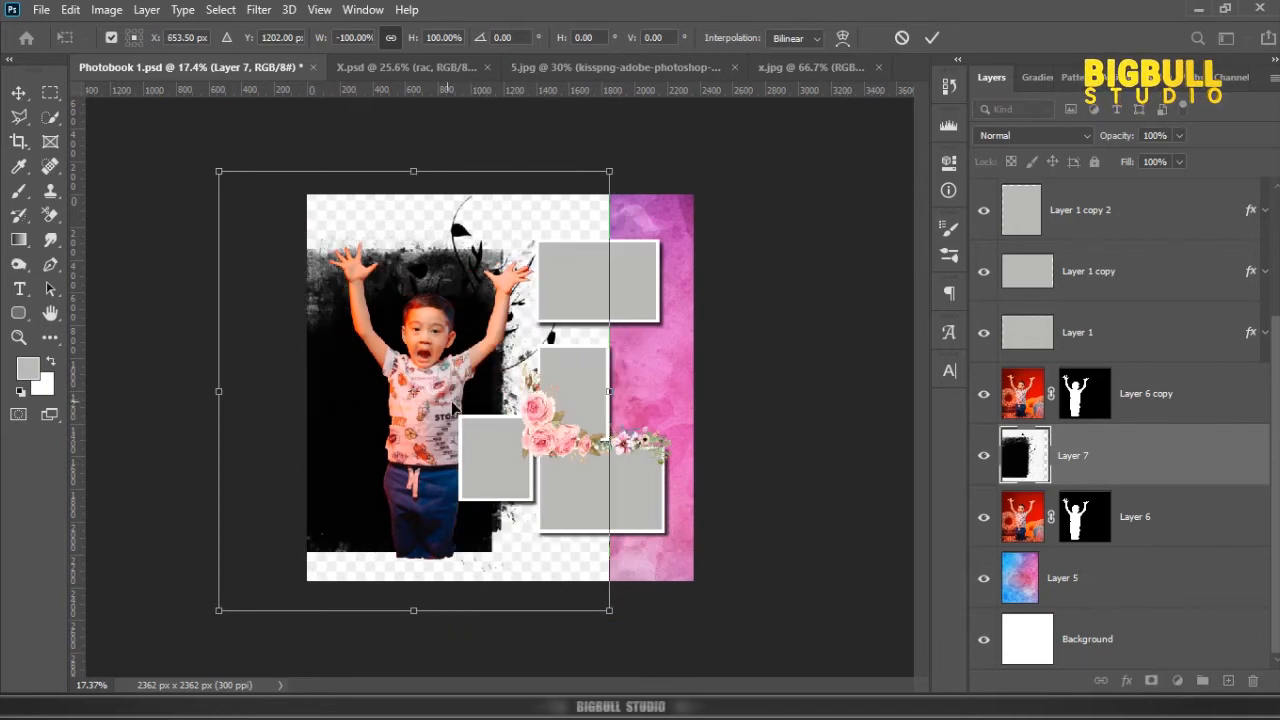
pyautogui.scroll(-1, 534, 388)
pyautogui.moveTo(599, 590); pyautogui.dragTo(619, 611)
pyautogui.moveTo(509, 325); pyautogui.dragTo(510, 315)
pyautogui.moveTo(616, 181); pyautogui.dragTo(604, 232)
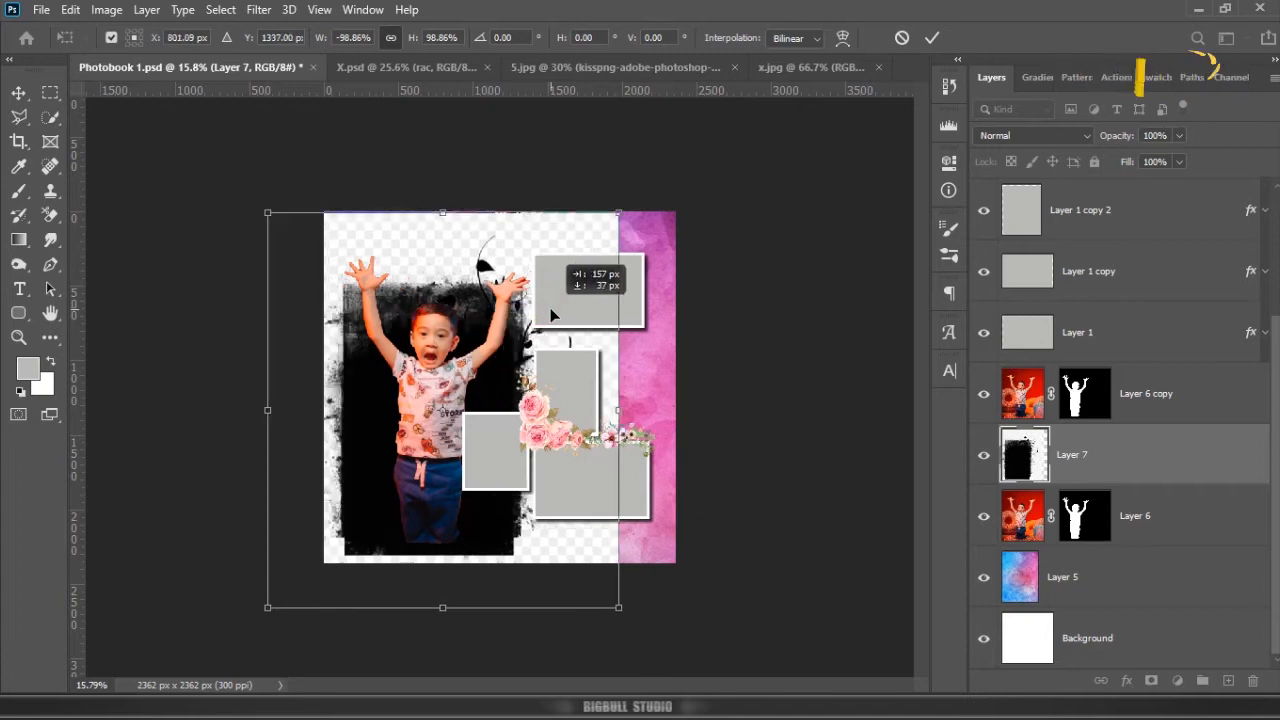
pyautogui.press('Return')
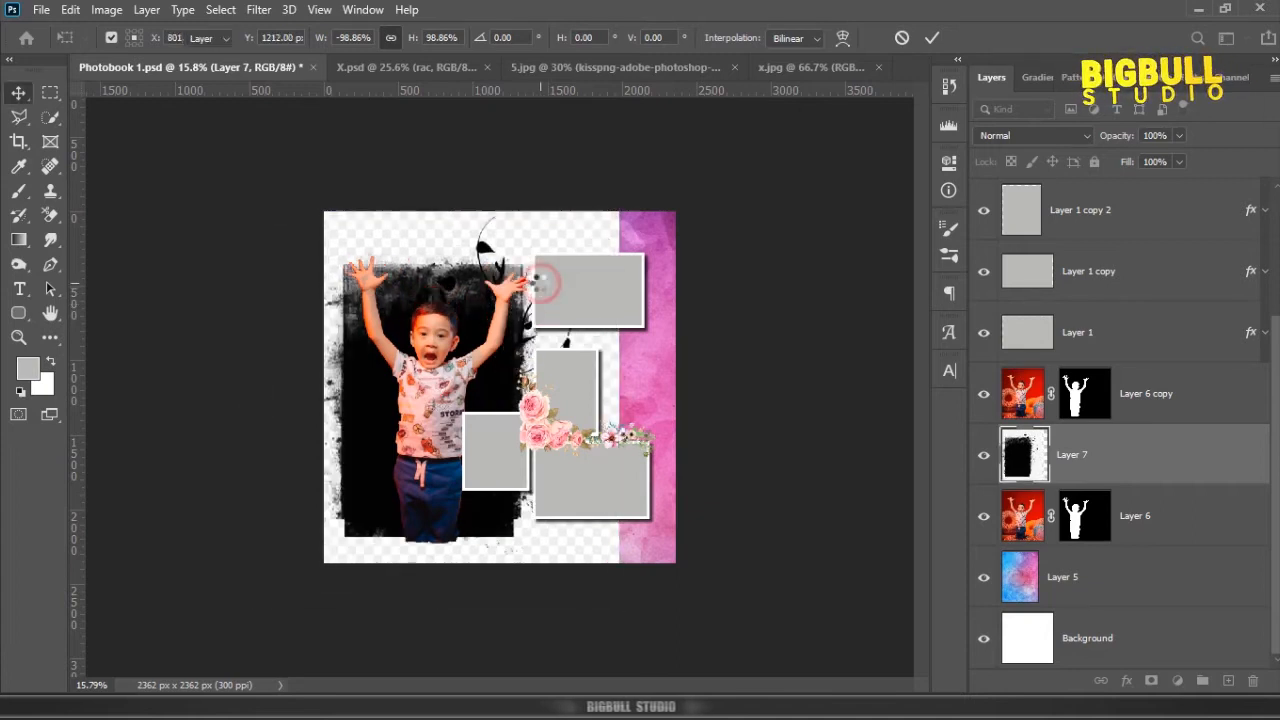
pyautogui.scroll(1, 418, 302)
pyautogui.hotkey('shift', 'Down')
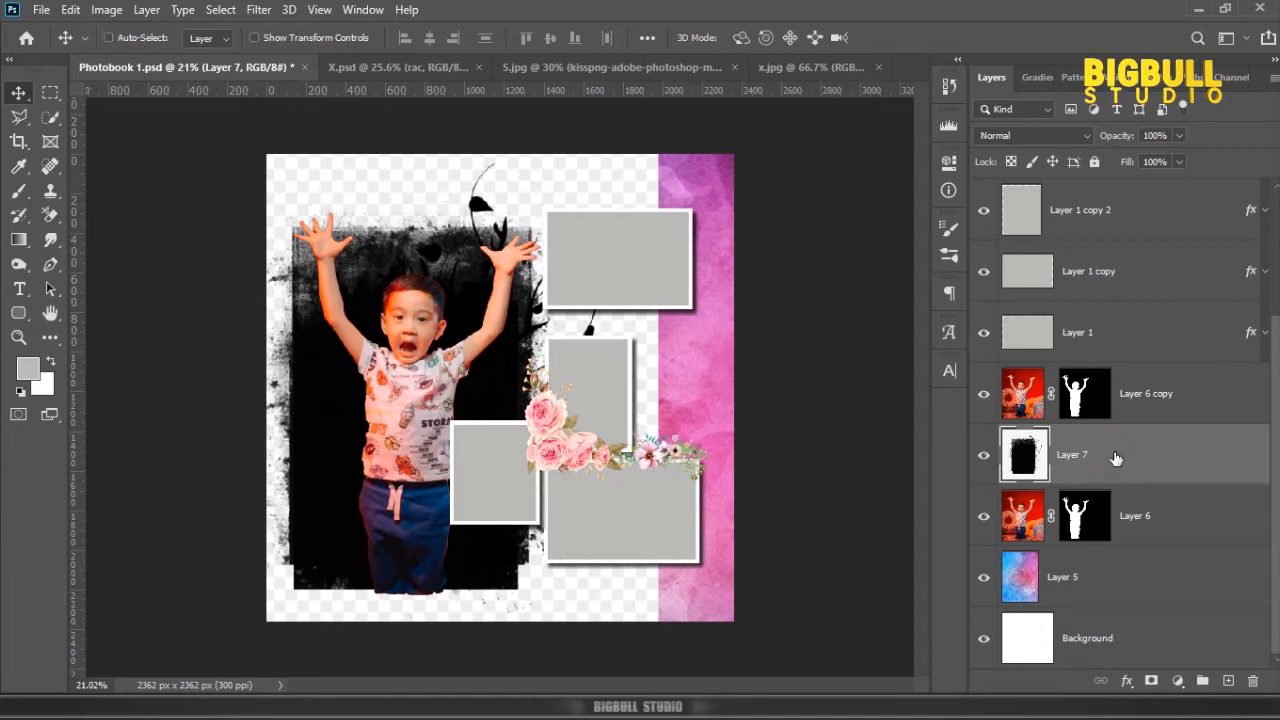
# Step: Adjust the grunge image's Levels, deepening the blacks, lightening the midtones and turning the checkered background pure white
pyautogui.hotkey('ctrl', 'l')
pyautogui.moveTo(869, 328); pyautogui.dragTo(872, 327)
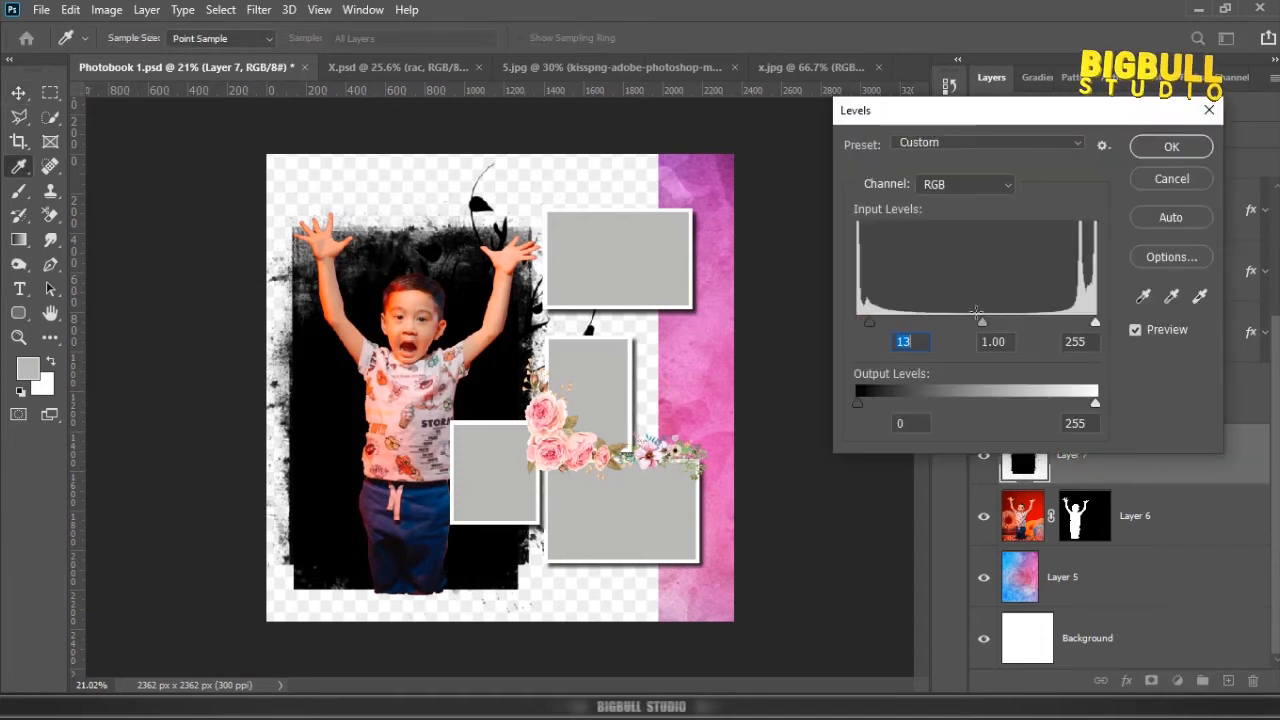
pyautogui.moveTo(1096, 324); pyautogui.dragTo(1070, 324)
pyautogui.moveTo(955, 324); pyautogui.dragTo(936, 323)
pyautogui.click(1172, 147)
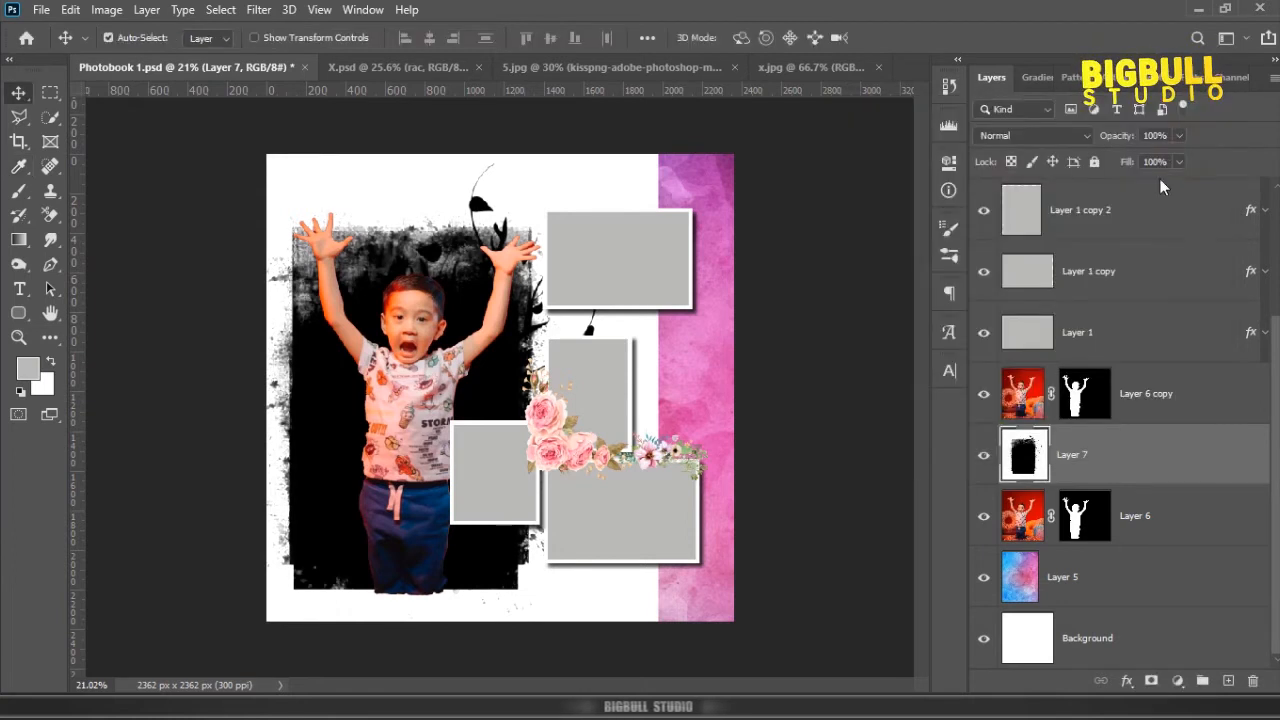
# Step: Invert the grunge image's colours so the brushed shape is white on black
pyautogui.click(104, 10)
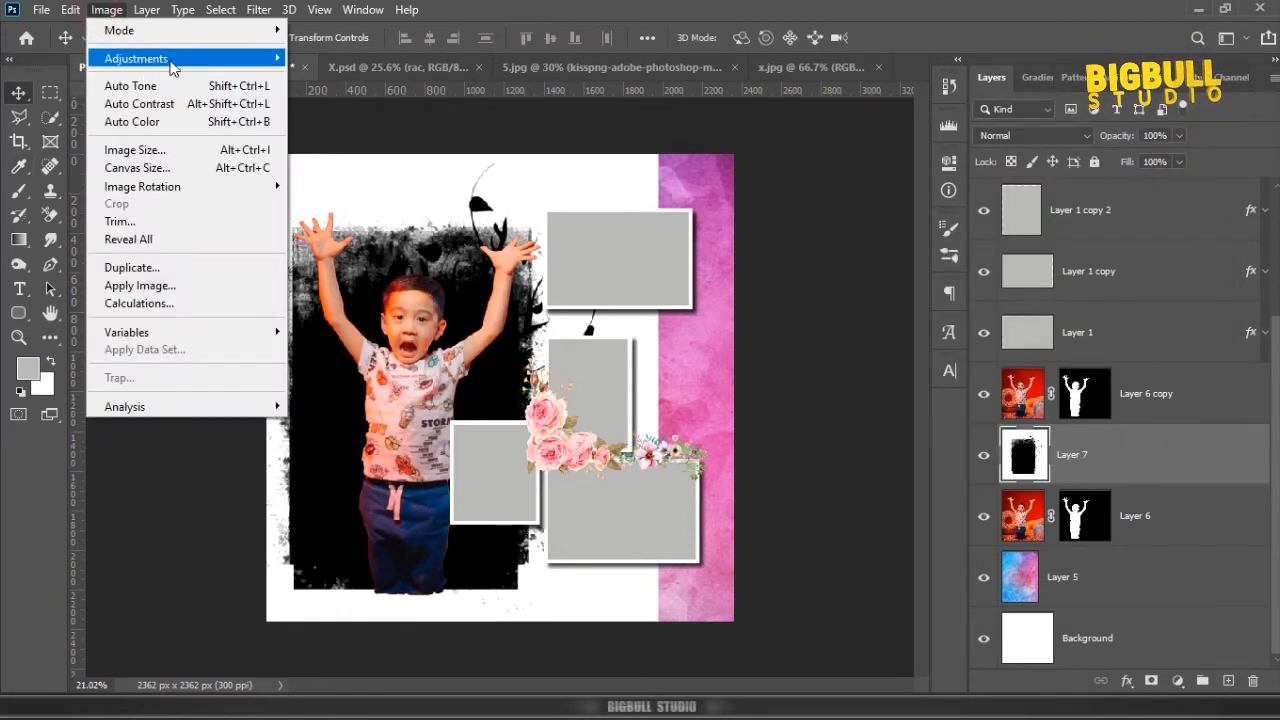
pyautogui.moveTo(171, 62)
pyautogui.click(335, 276)
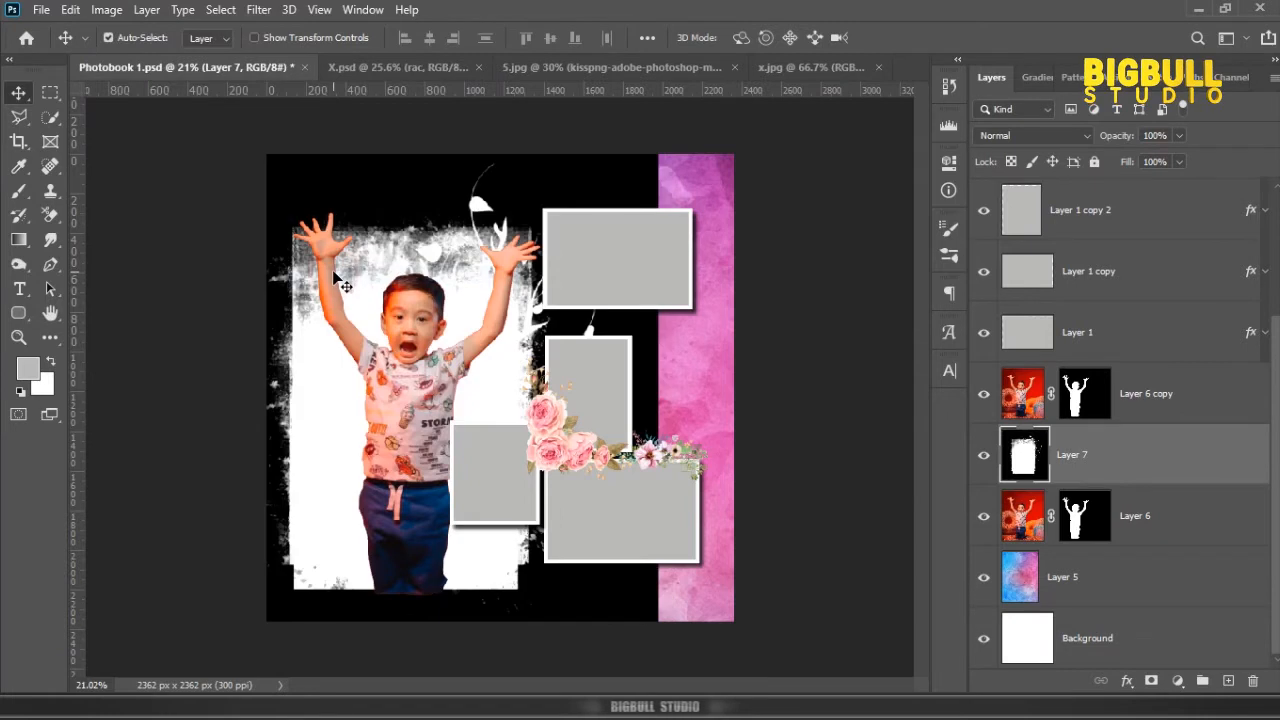
# Step: Add a black-filled layer beneath the inverted grunge image and merge the two so the texture covers the full page
pyautogui.click(1232, 681)
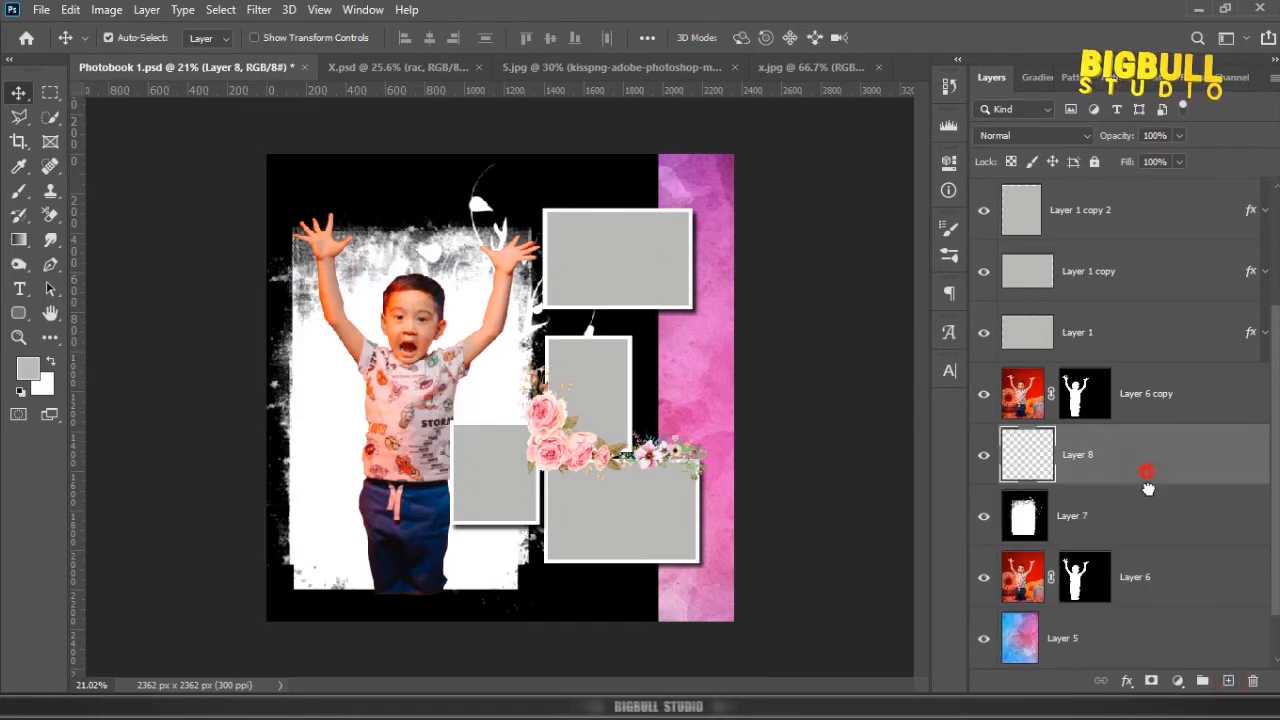
pyautogui.moveTo(1146, 466); pyautogui.dragTo(1149, 529)
pyautogui.hotkey('alt', 'BackSpace')
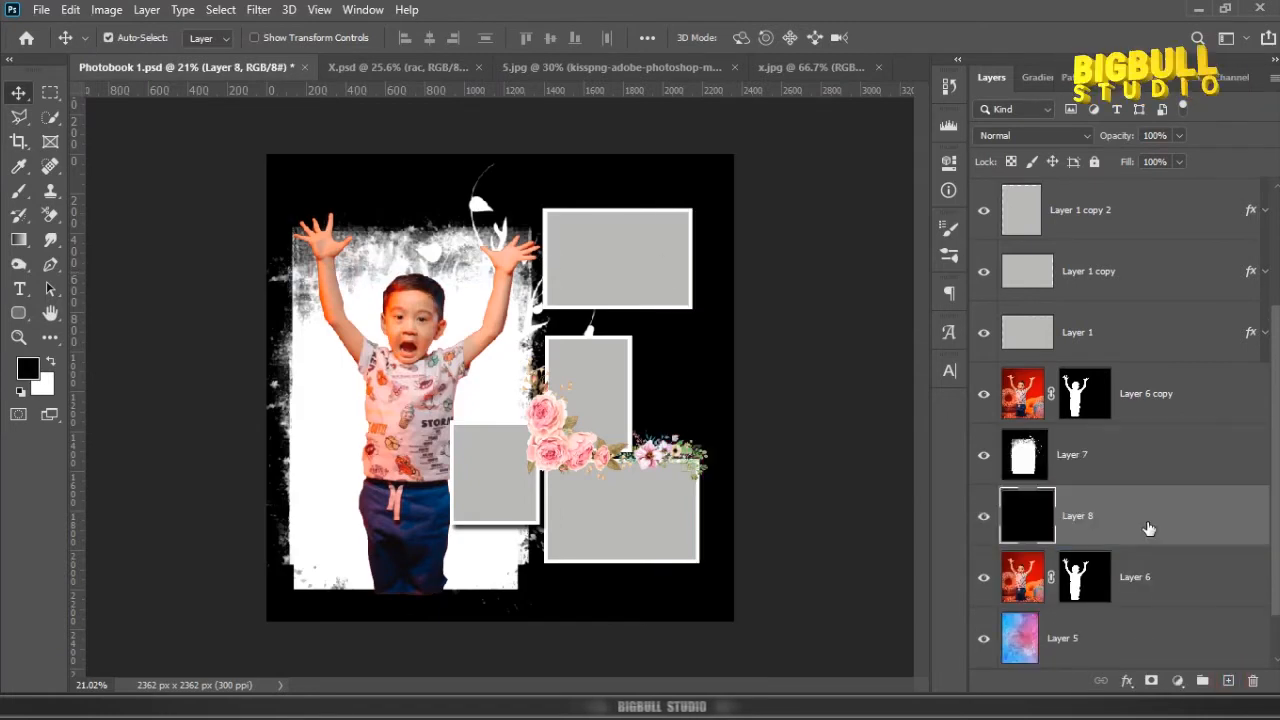
pyautogui.keyDown('ctrl'); pyautogui.click(1157, 460); pyautogui.keyUp('ctrl')
pyautogui.rightClick(1157, 458)
pyautogui.click(1143, 556)
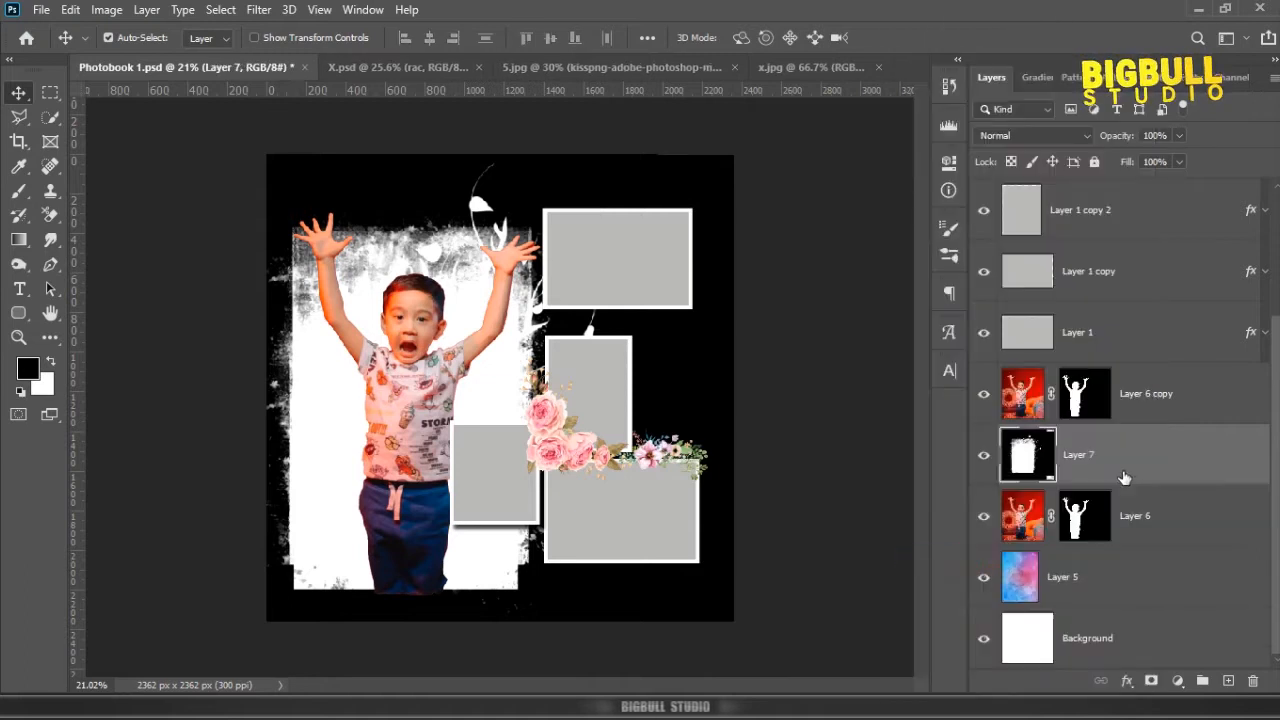
# Step: Copy the entire merged grunge texture of Layer 7, then hide that layer
pyautogui.hotkey('ctrl', 'a')
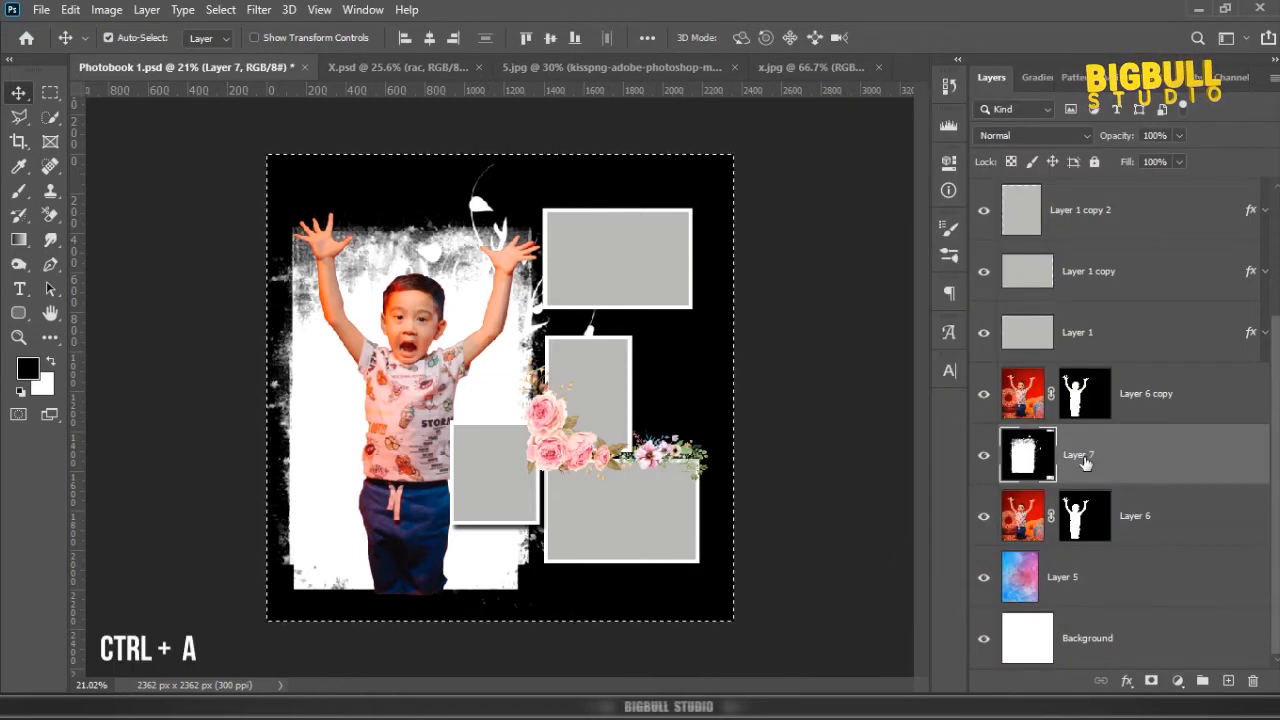
pyautogui.hotkey('ctrl', 'c')
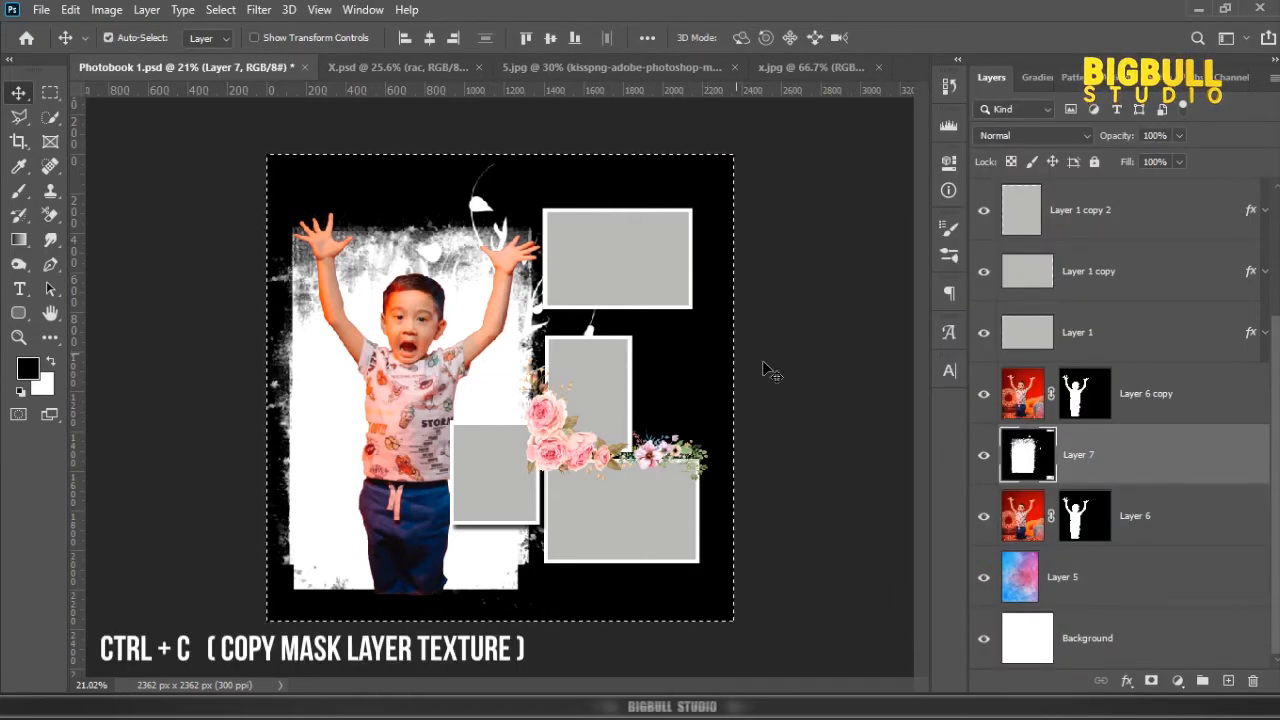
pyautogui.click(983, 455)
# Step: Fill Layer 6's mask with black and paste the copied grunge texture into it, then deselect and return to the layer
pyautogui.click(1082, 515)
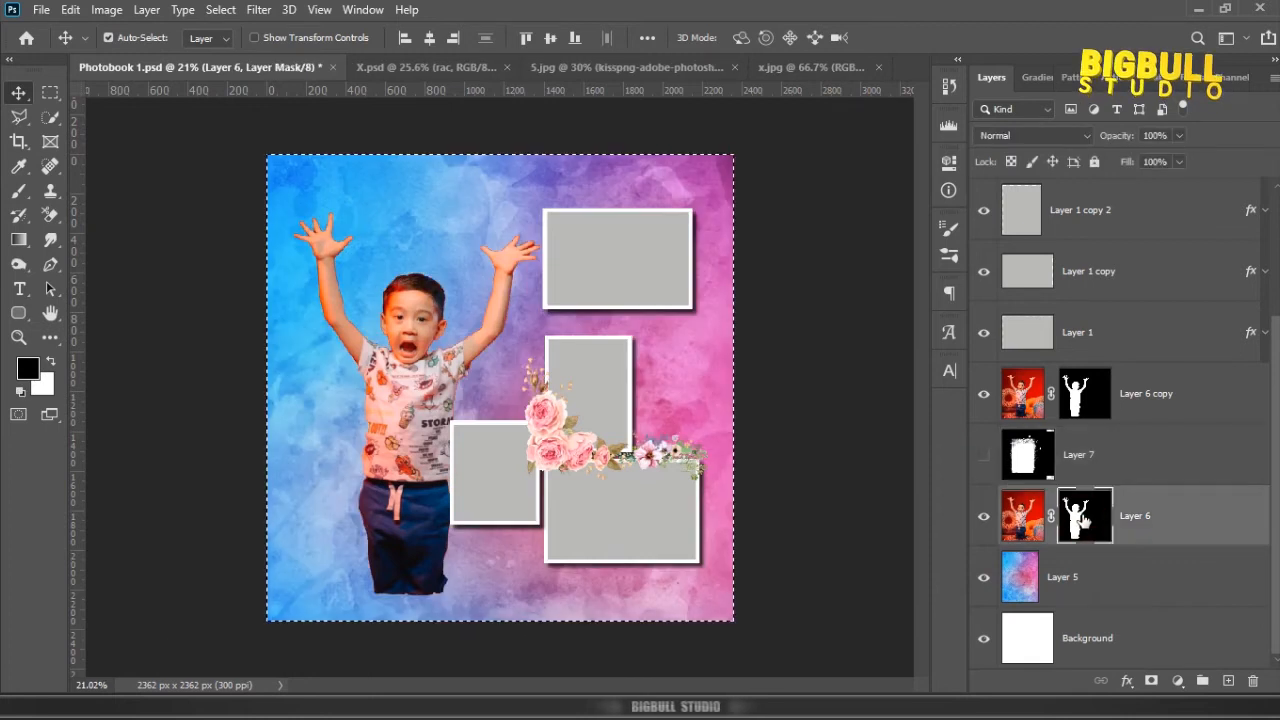
pyautogui.hotkey('alt', 'Delete')
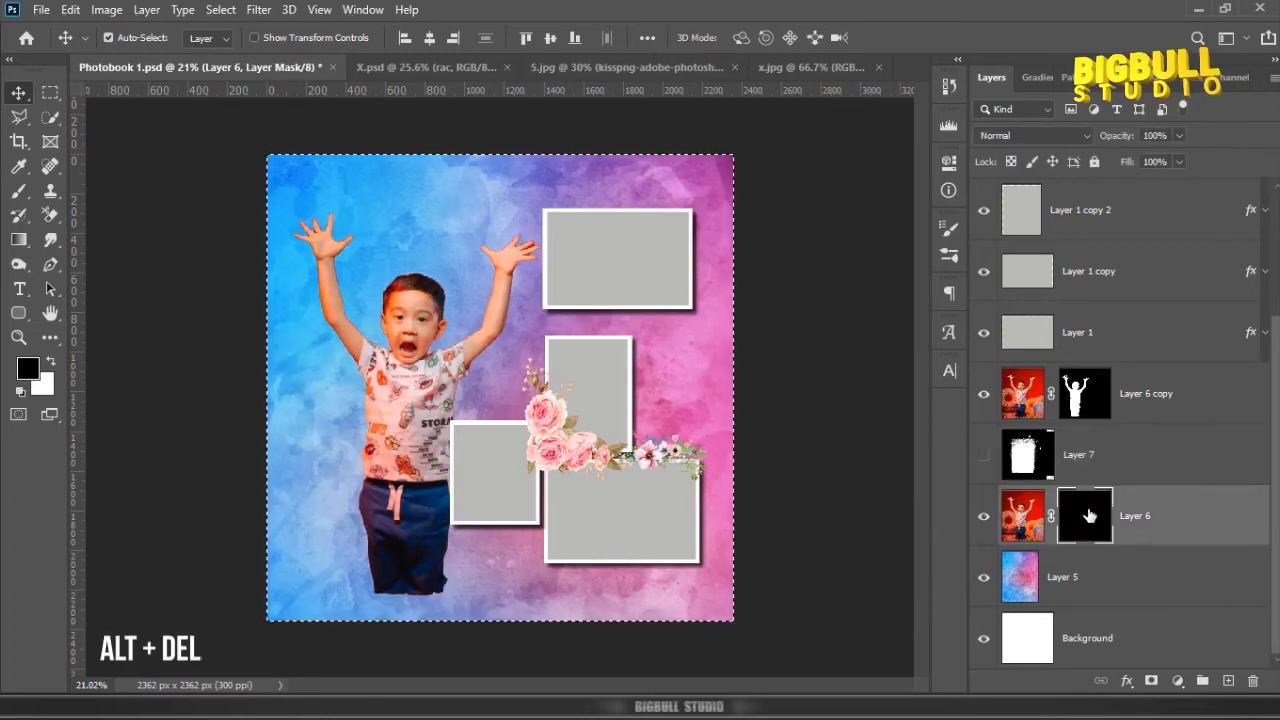
pyautogui.keyDown('alt'); pyautogui.click(1087, 515); pyautogui.keyUp('alt')
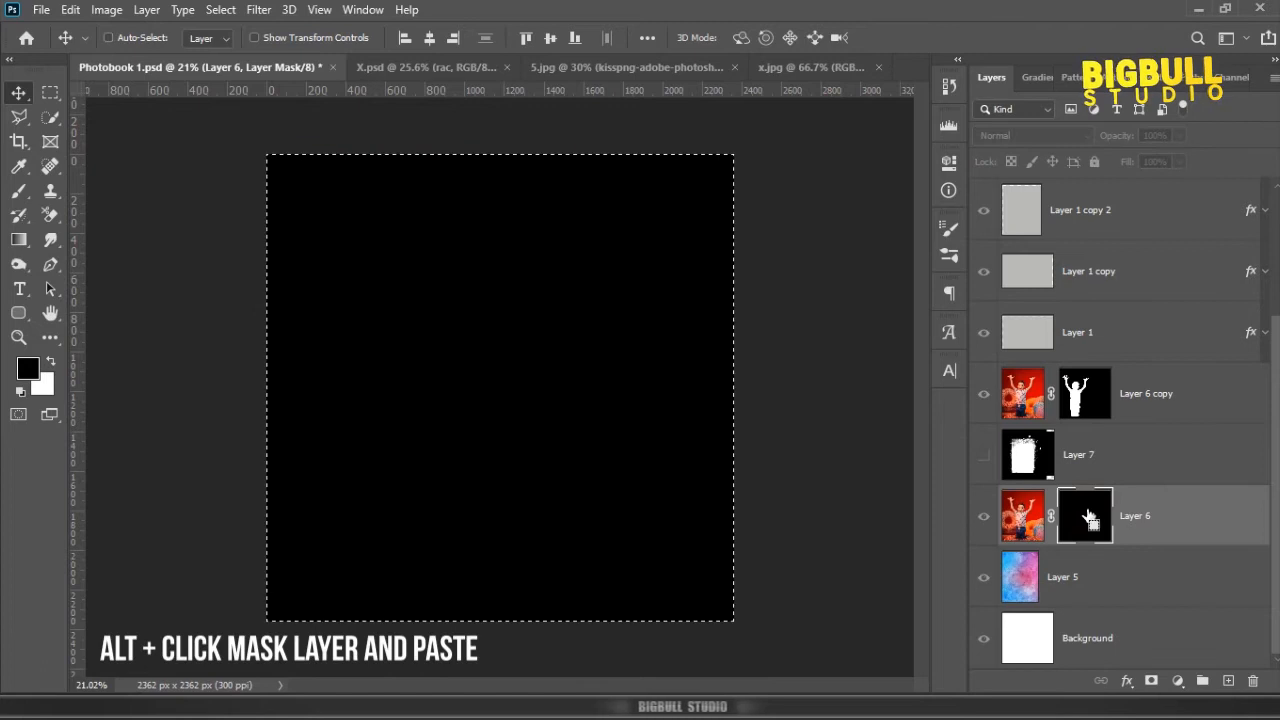
pyautogui.hotkey('ctrl', 'v')
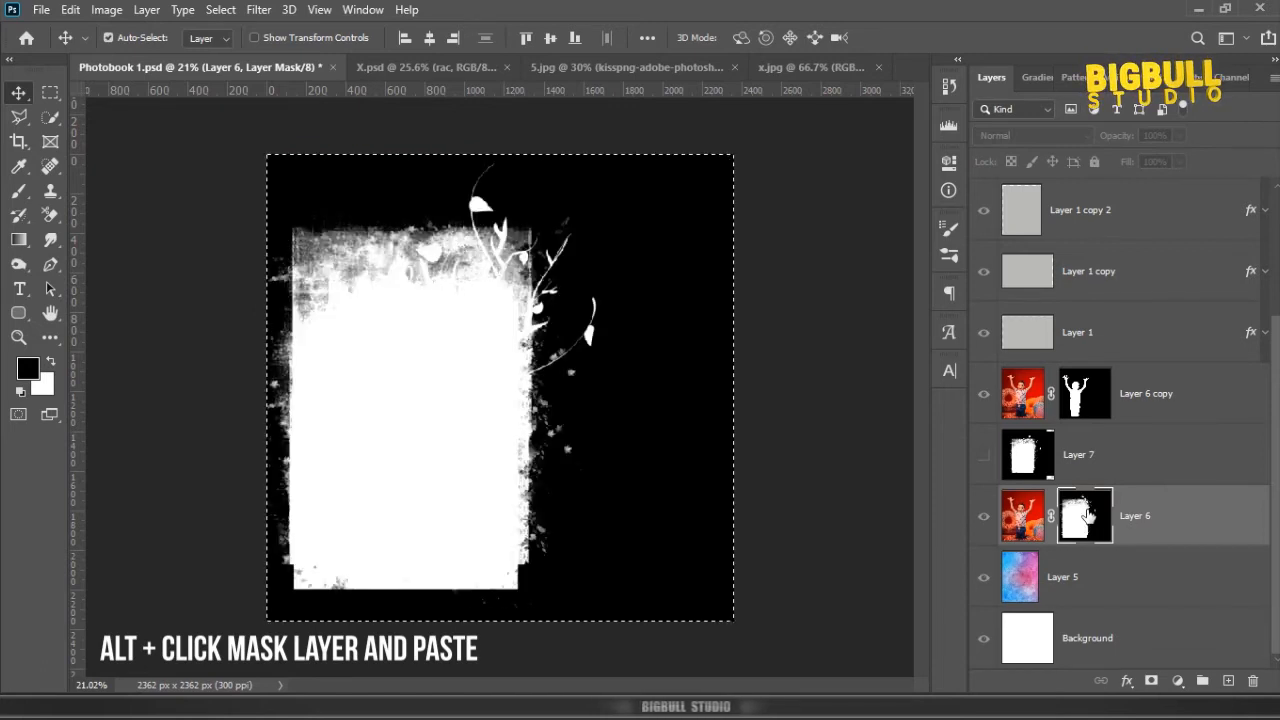
pyautogui.hotkey('ctrl', 'd')
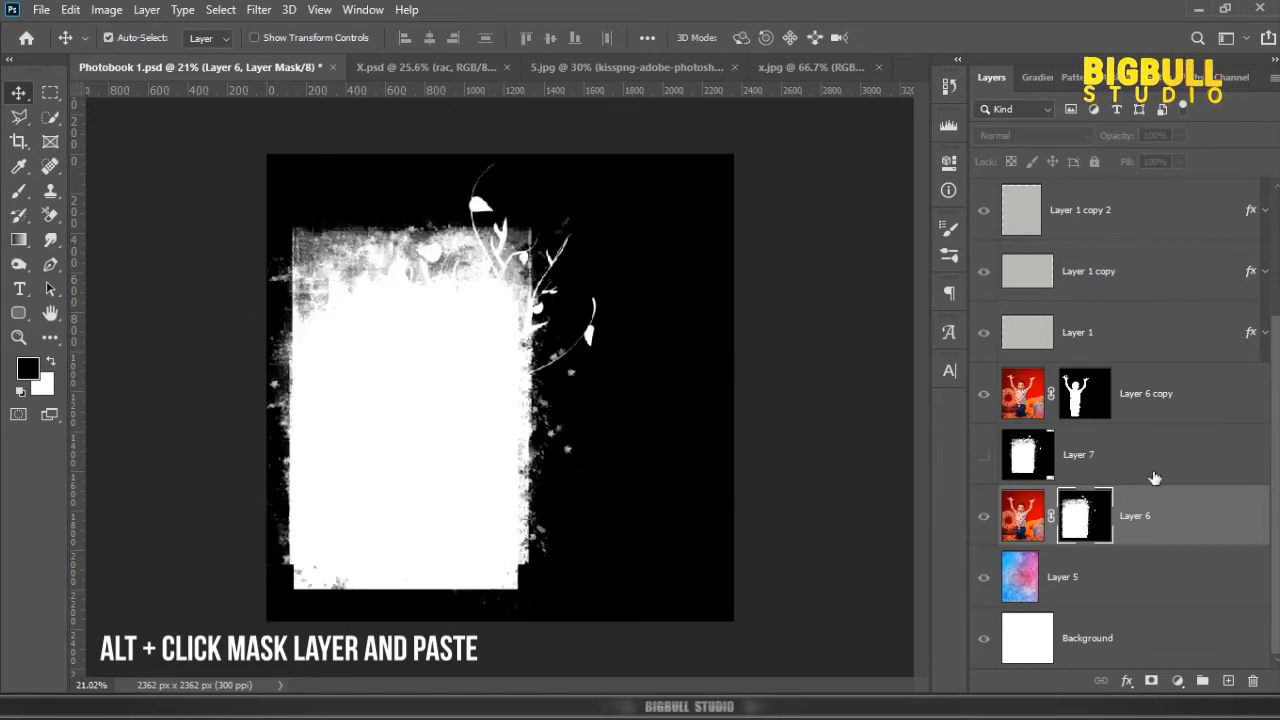
pyautogui.click(1153, 505)
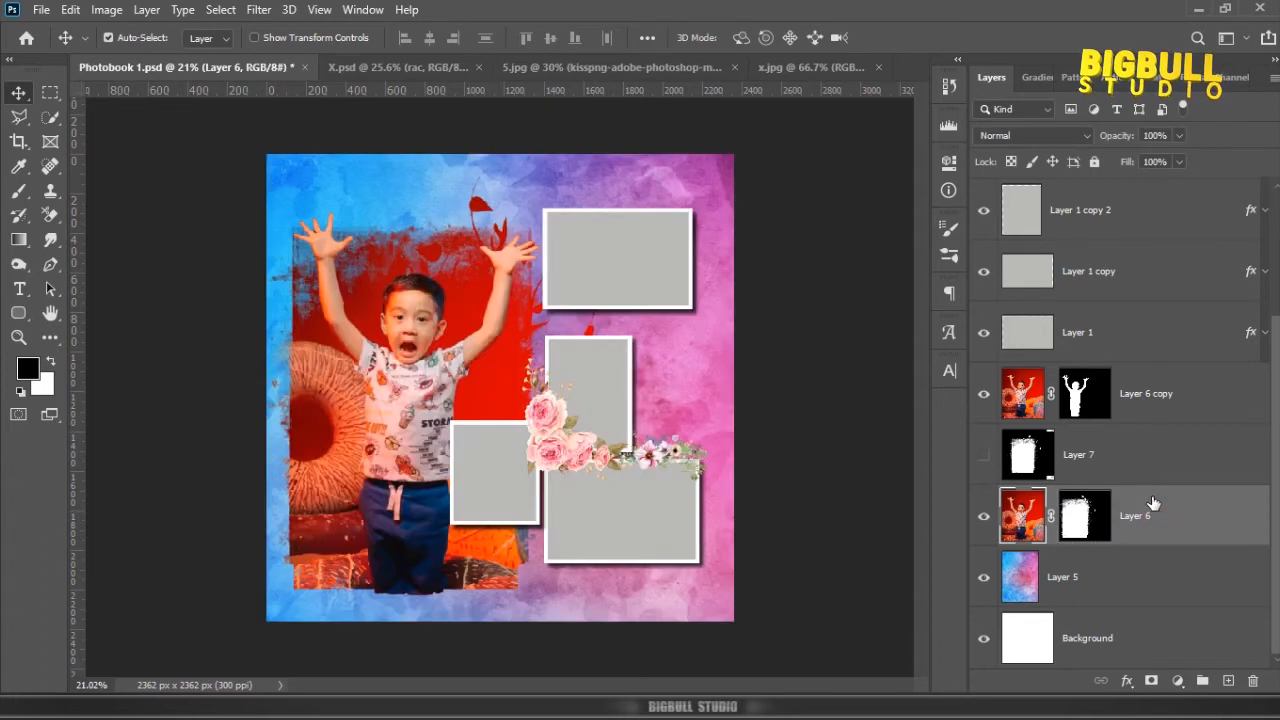
# Step: Move Layer 6 directly below Layer 6 copy and link the two photo layers
pyautogui.moveTo(1136, 507); pyautogui.dragTo(1171, 421)
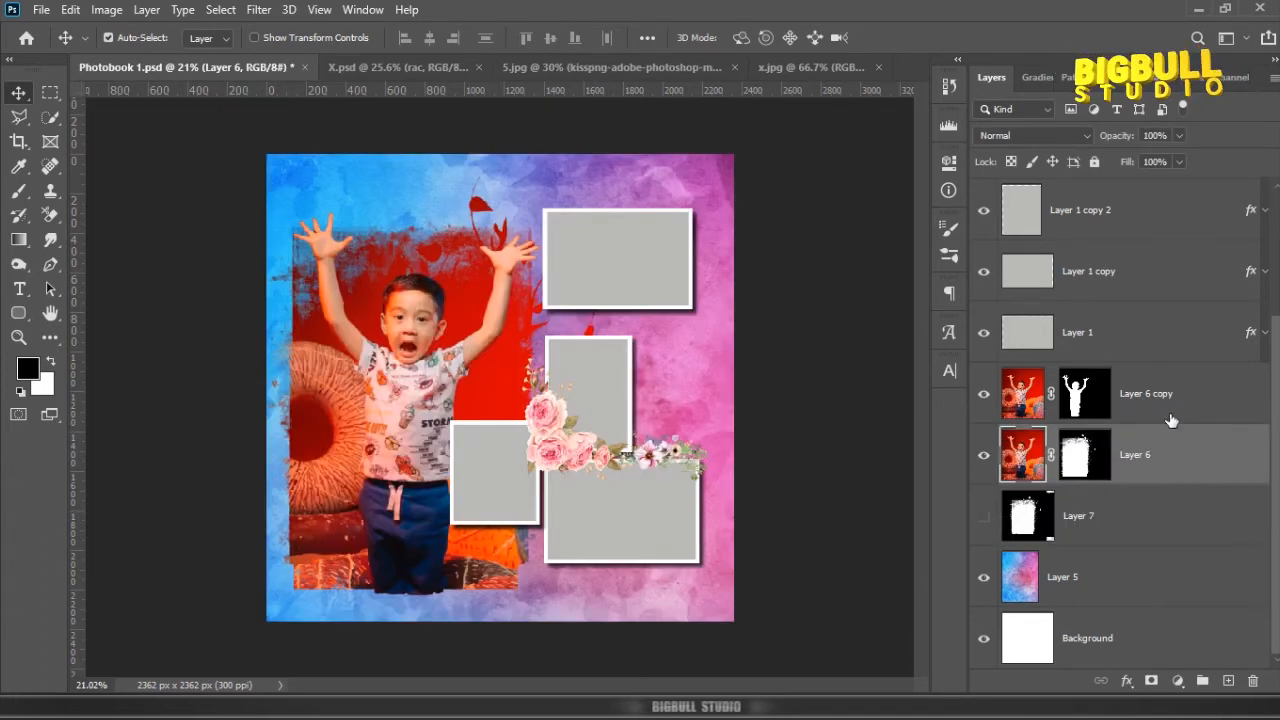
pyautogui.keyDown('shift'); pyautogui.click(1175, 412); pyautogui.keyUp('shift')
pyautogui.rightClick(1176, 410)
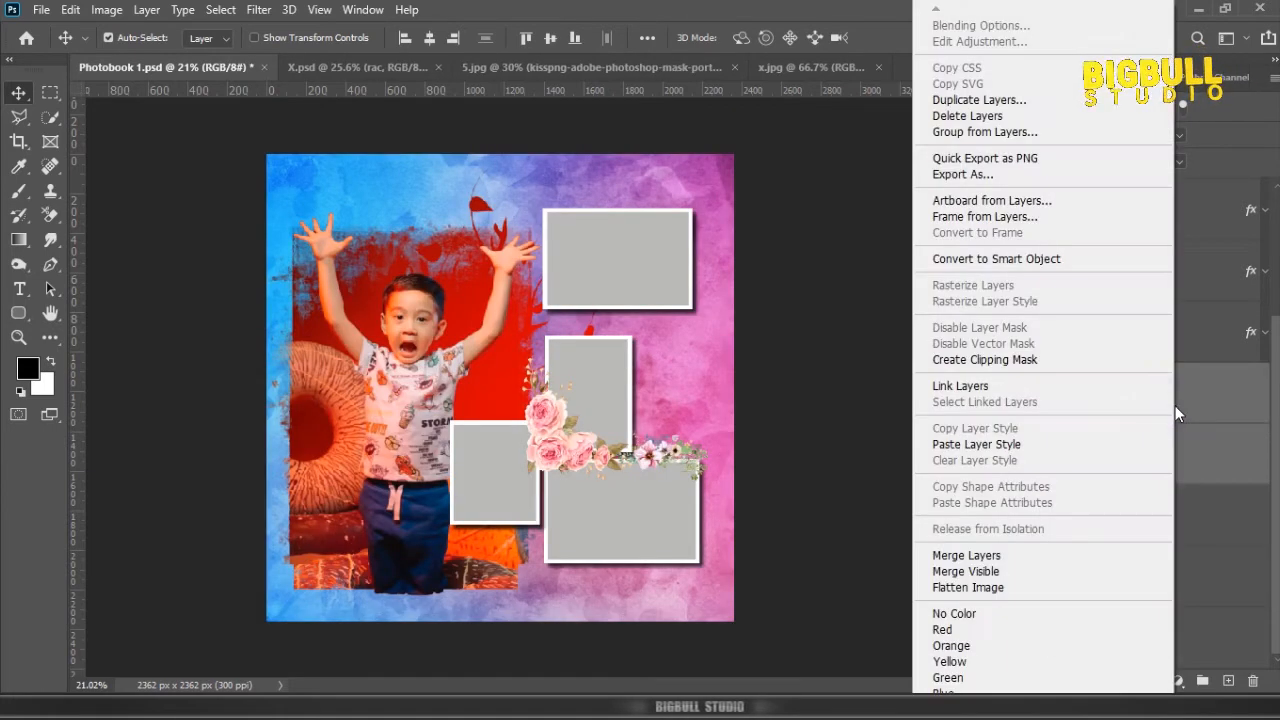
pyautogui.click(985, 386)
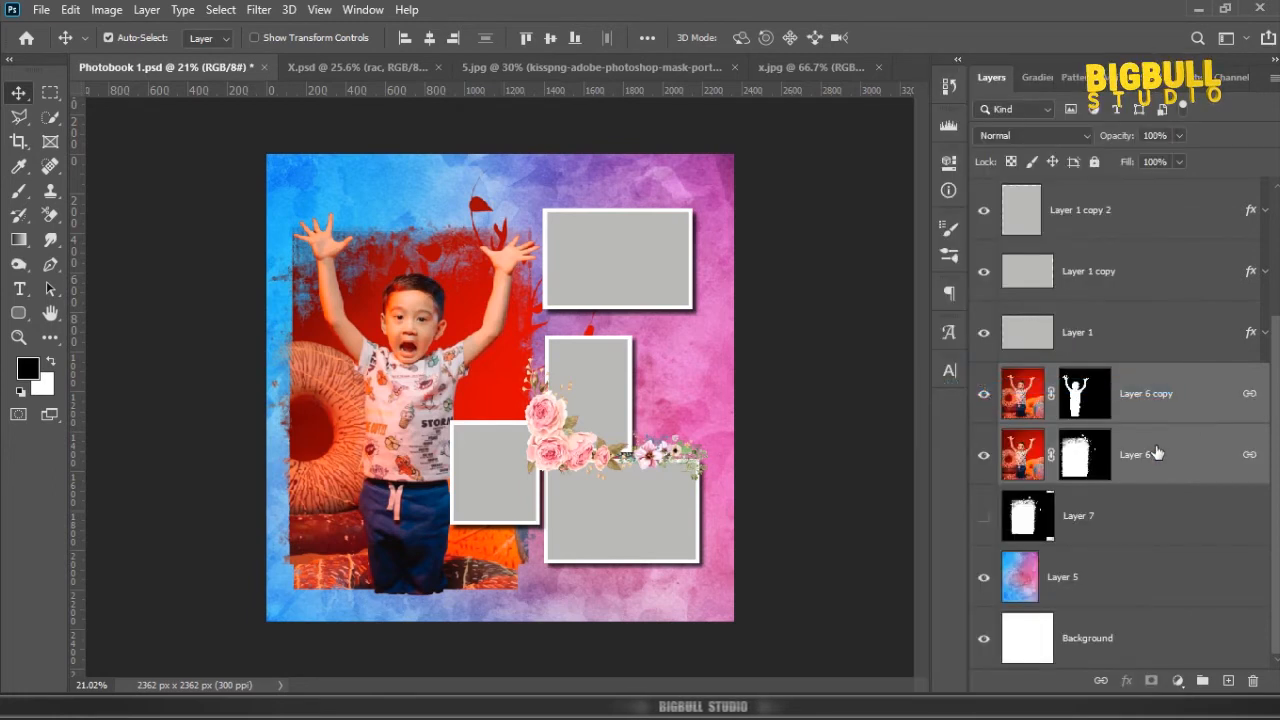
pyautogui.click(1085, 393)
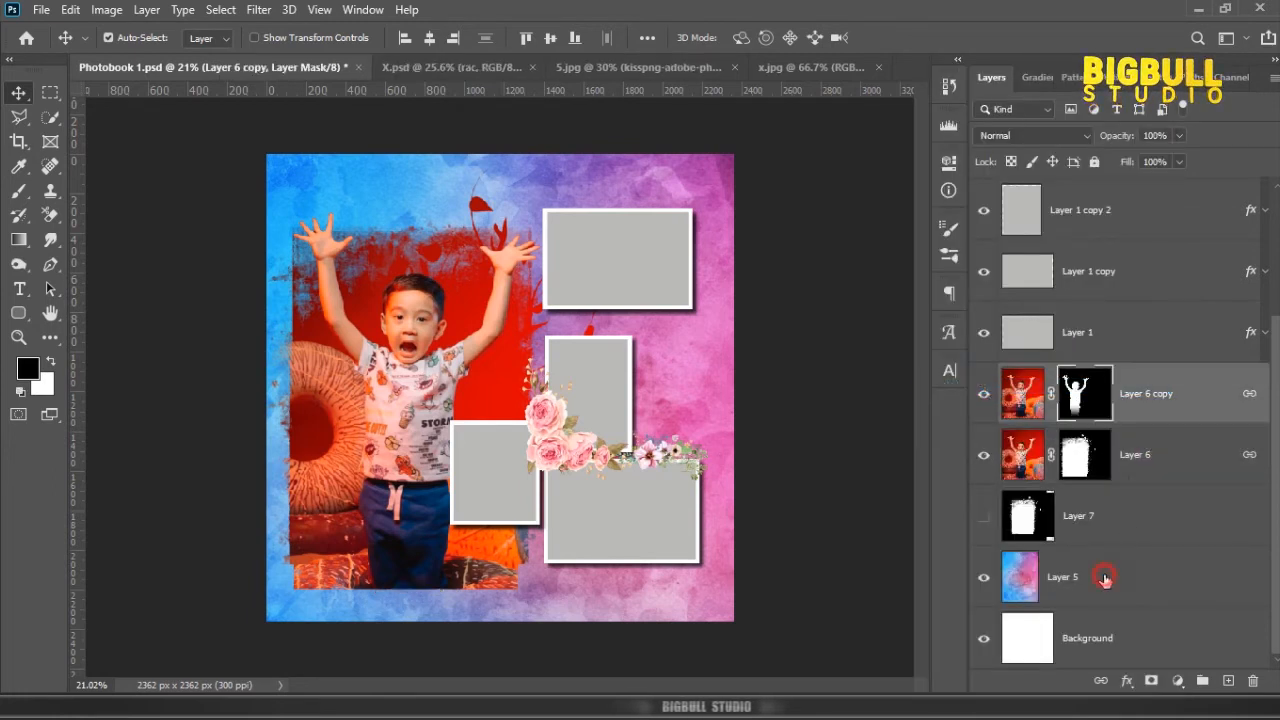
# Step: Colorize the watercolour background deep red using Hue/Saturation with Hue 0, Saturation 93 and Lightness -61
pyautogui.click(1104, 578)
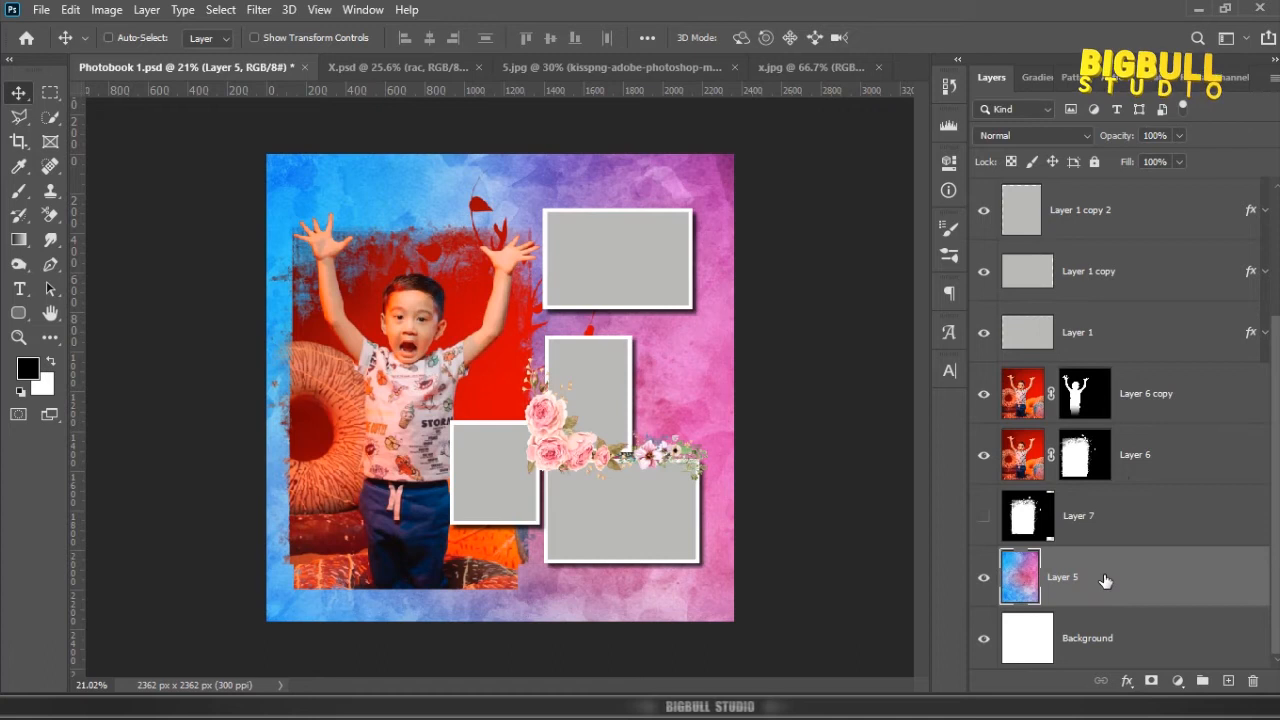
pyautogui.hotkey('ctrl', 'u')
pyautogui.click(1214, 362)
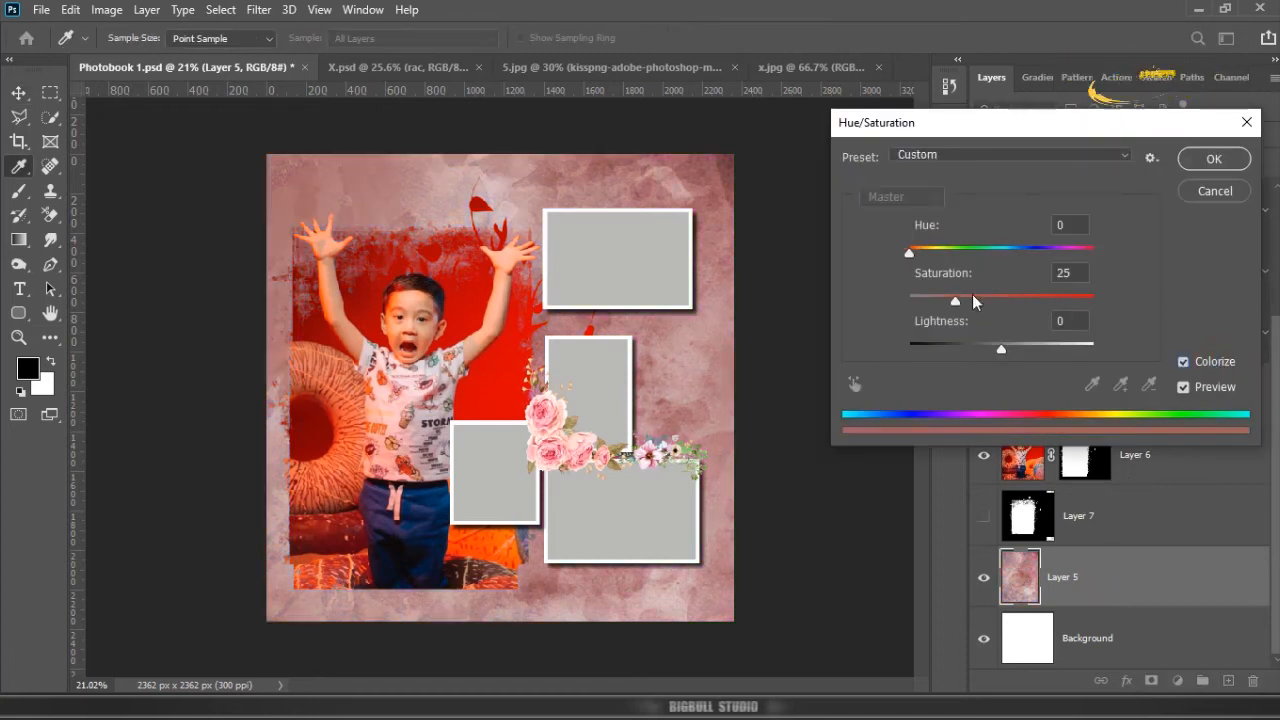
pyautogui.moveTo(972, 296); pyautogui.dragTo(1115, 305)
pyautogui.moveTo(1000, 349); pyautogui.dragTo(953, 353)
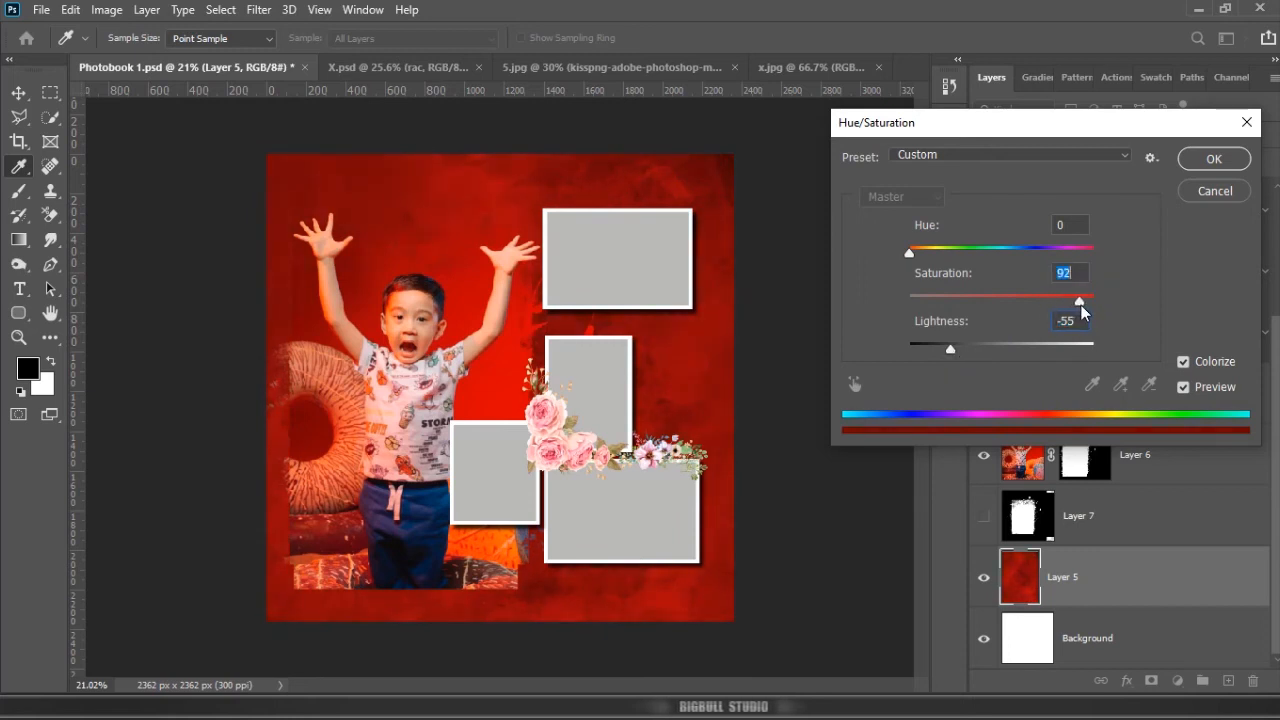
pyautogui.moveTo(1081, 305); pyautogui.dragTo(1082, 304)
pyautogui.moveTo(950, 348); pyautogui.dragTo(946, 347)
pyautogui.click(1203, 160)
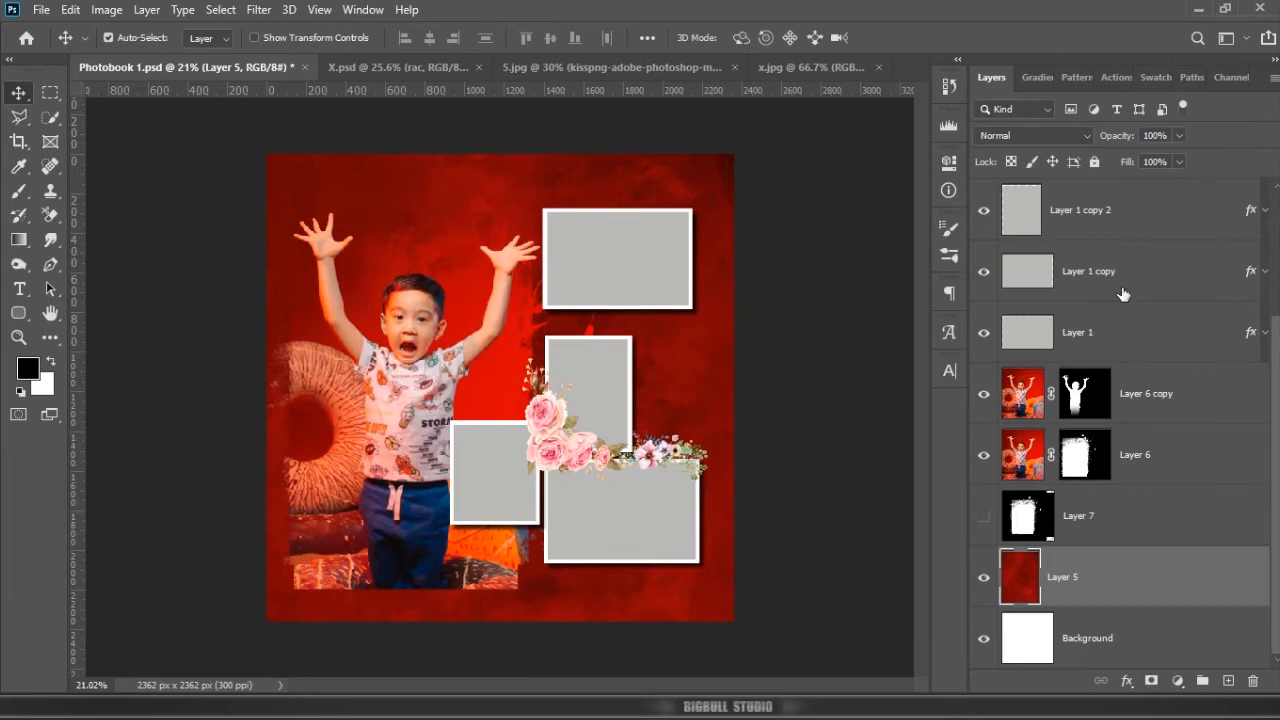
# Step: Fade the bottom of the boy's photo with black-to-transparent linear gradients on the layer masks, then save the document
pyautogui.click(1080, 513)
pyautogui.press('g')
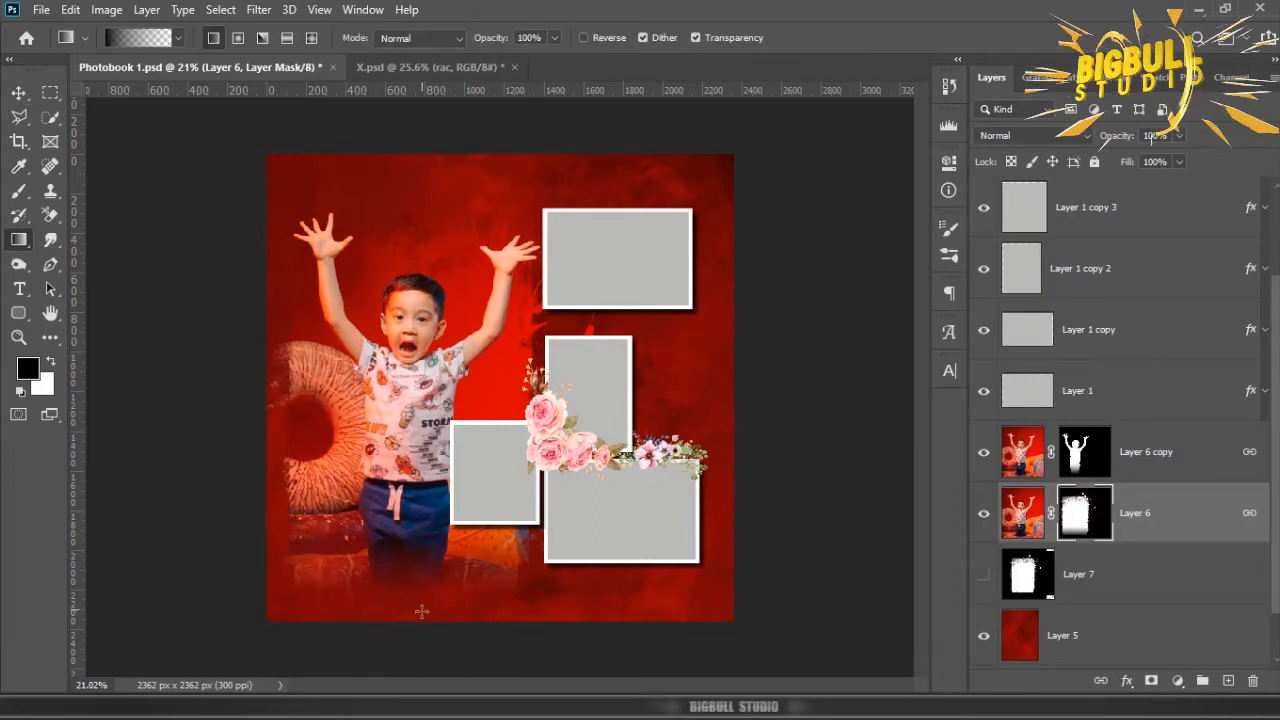
pyautogui.moveTo(420, 609); pyautogui.dragTo(418, 520)
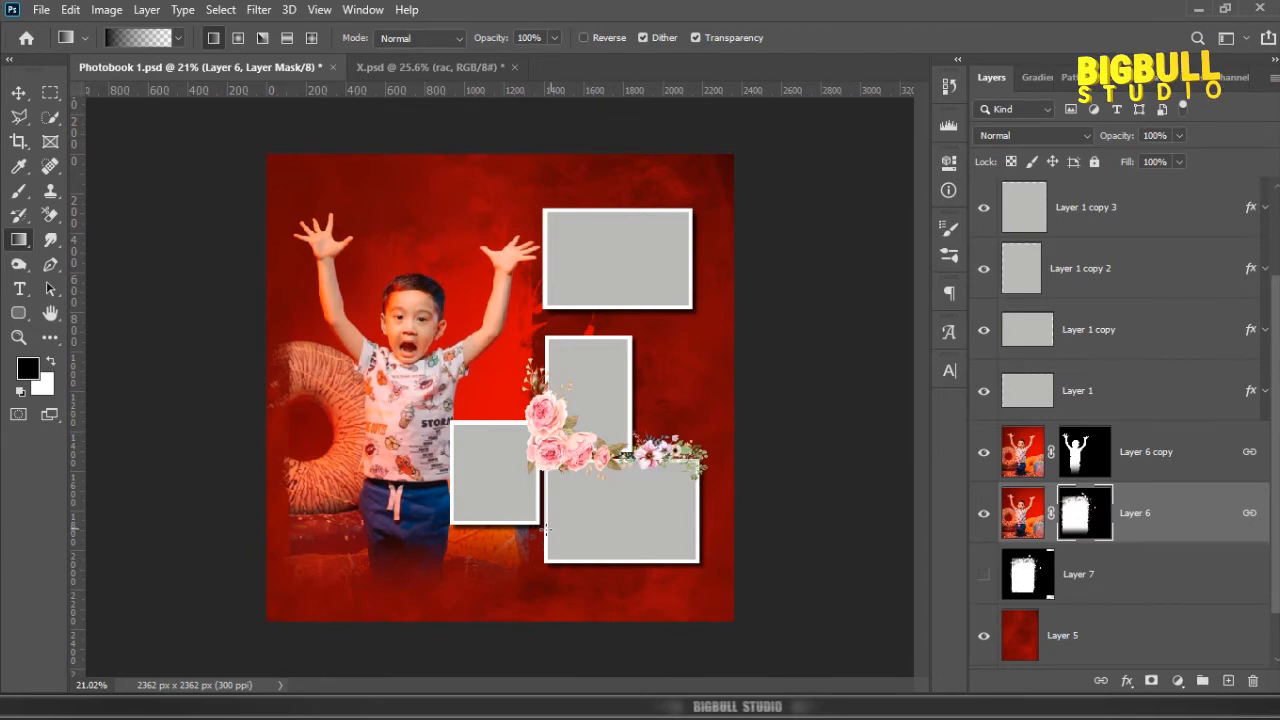
pyautogui.press('v')
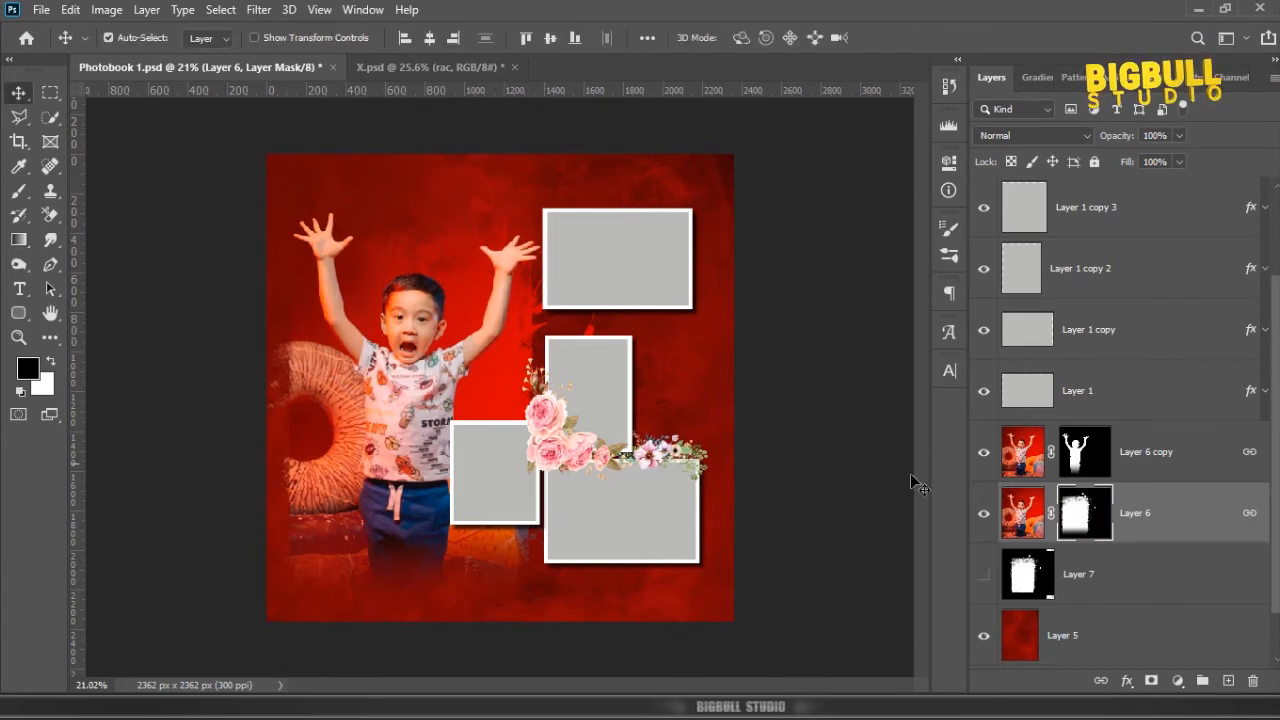
pyautogui.click(1192, 514)
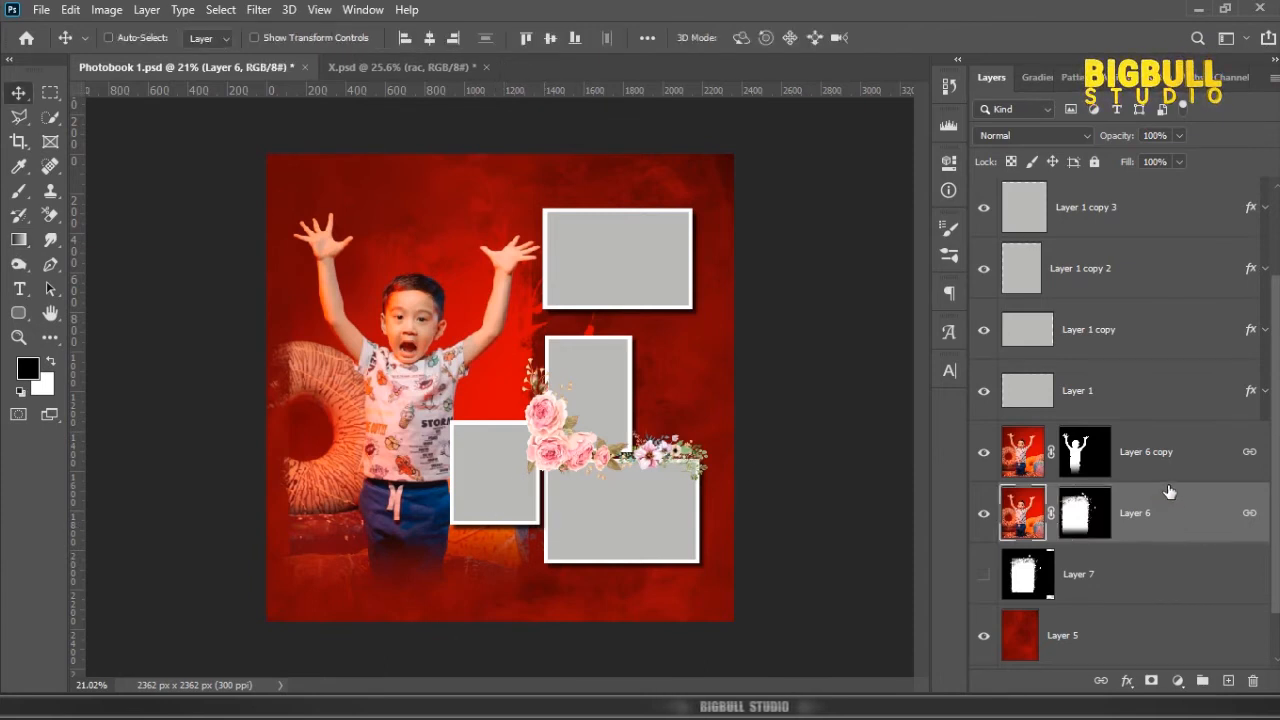
pyautogui.hotkey('ctrl', 's')
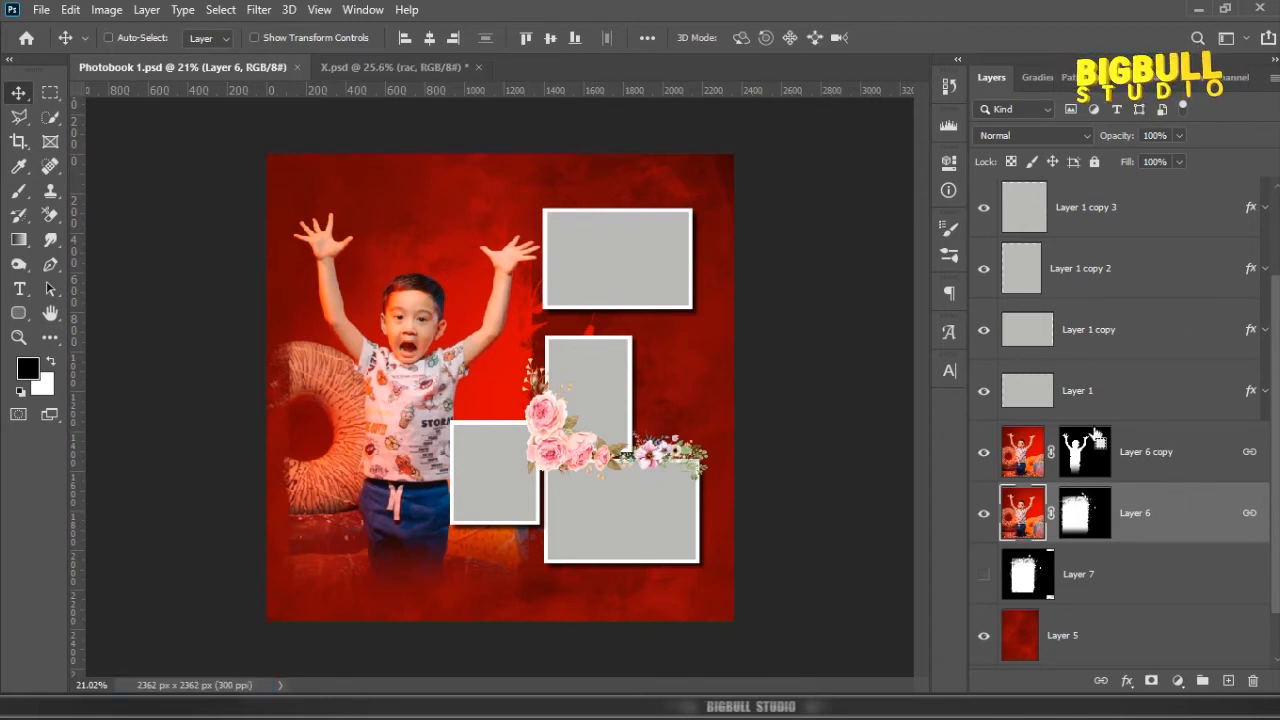
# Step: Enlarge the linked boy photo layers slightly with Free Transform
pyautogui.hotkey('ctrl', 't')
pyautogui.moveTo(609, 163); pyautogui.dragTo(625, 150)
pyautogui.moveTo(236, 150); pyautogui.dragTo(250, 162)
pyautogui.press('Return')
# Step: Target Layer 6's mask and set up the Kyle's Ultimate Pastel Palooza brush at 187 px
pyautogui.scroll(1, 271, 423)
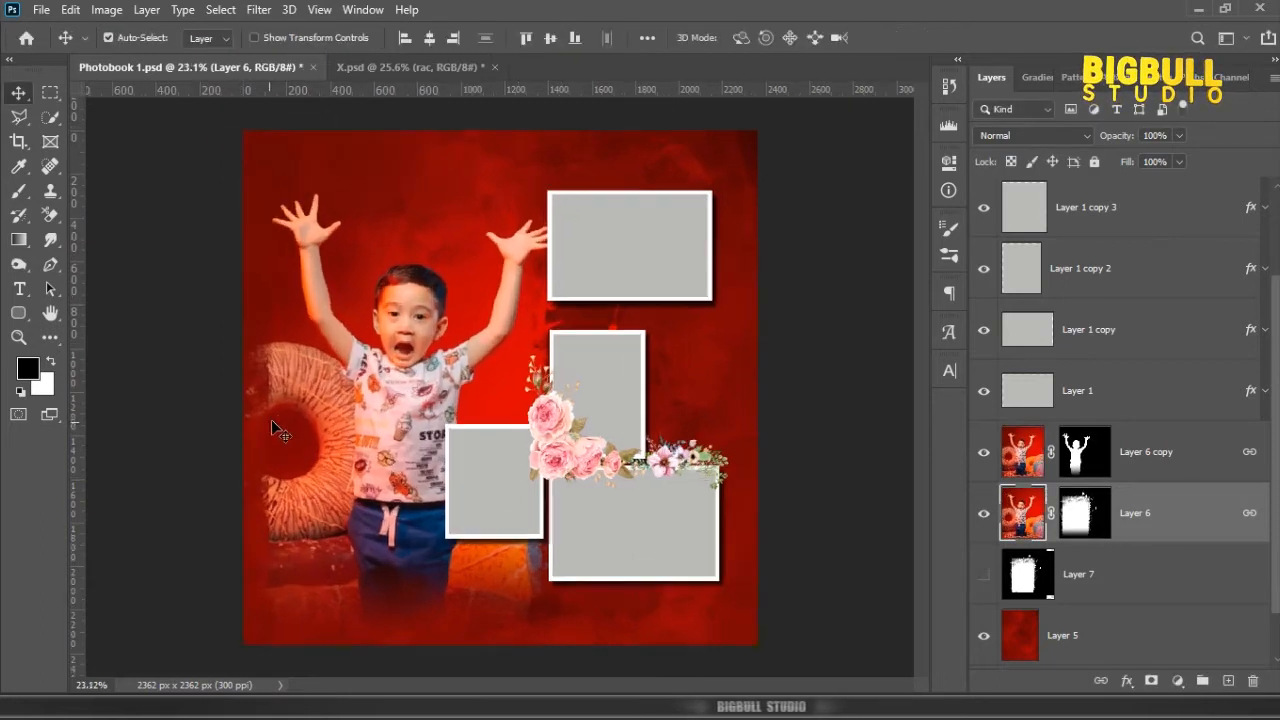
pyautogui.scroll(1, 271, 421)
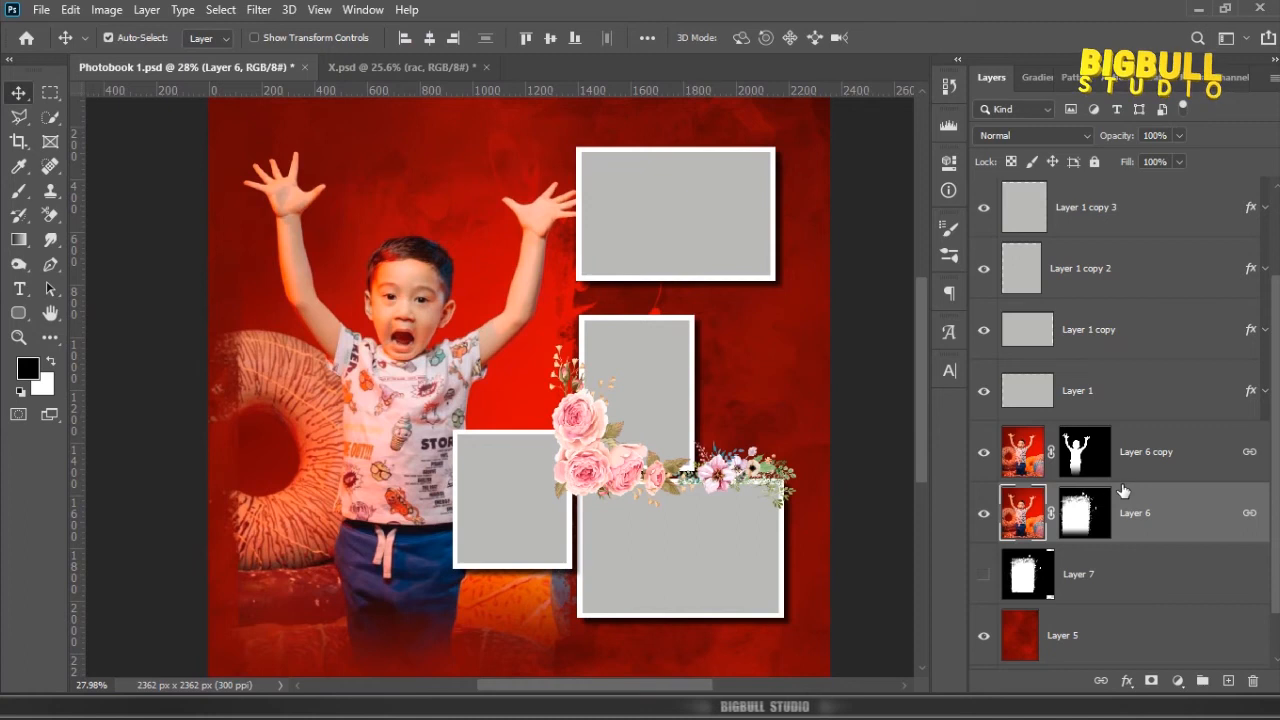
pyautogui.scroll(-1, 1123, 490)
pyautogui.click(1080, 460)
pyautogui.press('b')
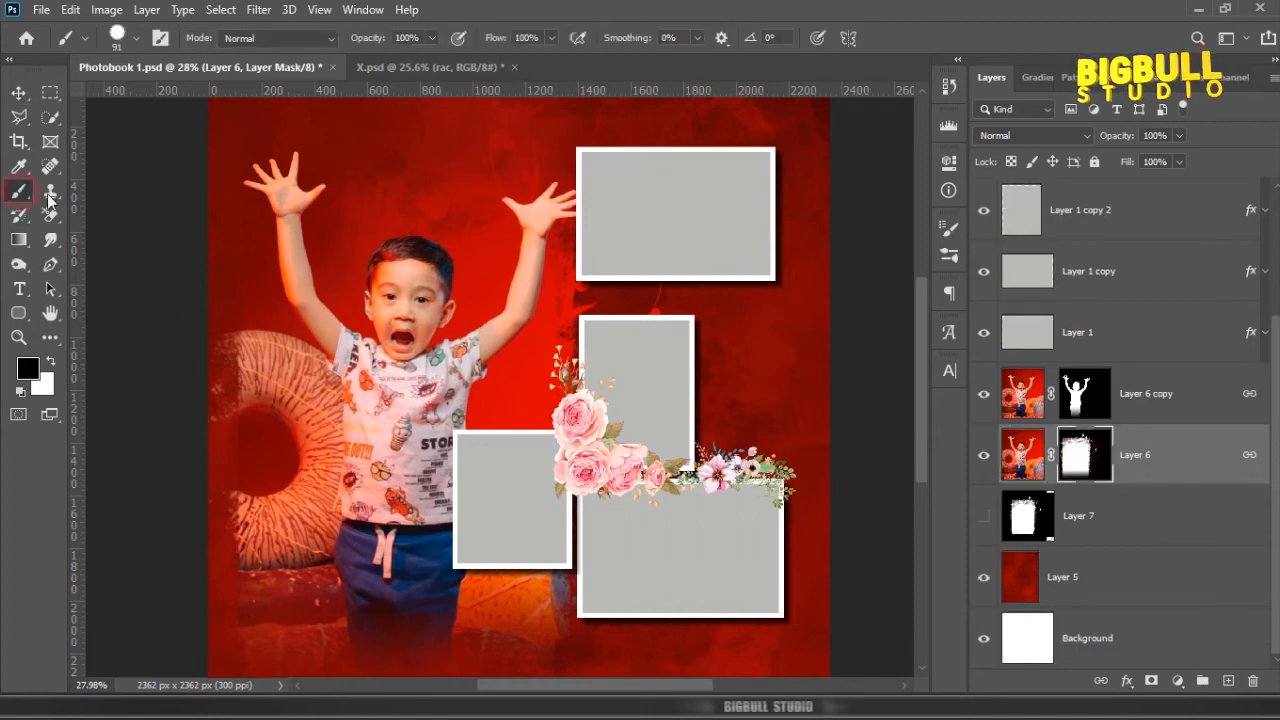
pyautogui.rightClick(405, 210)
pyautogui.scroll(-6, 531, 449)
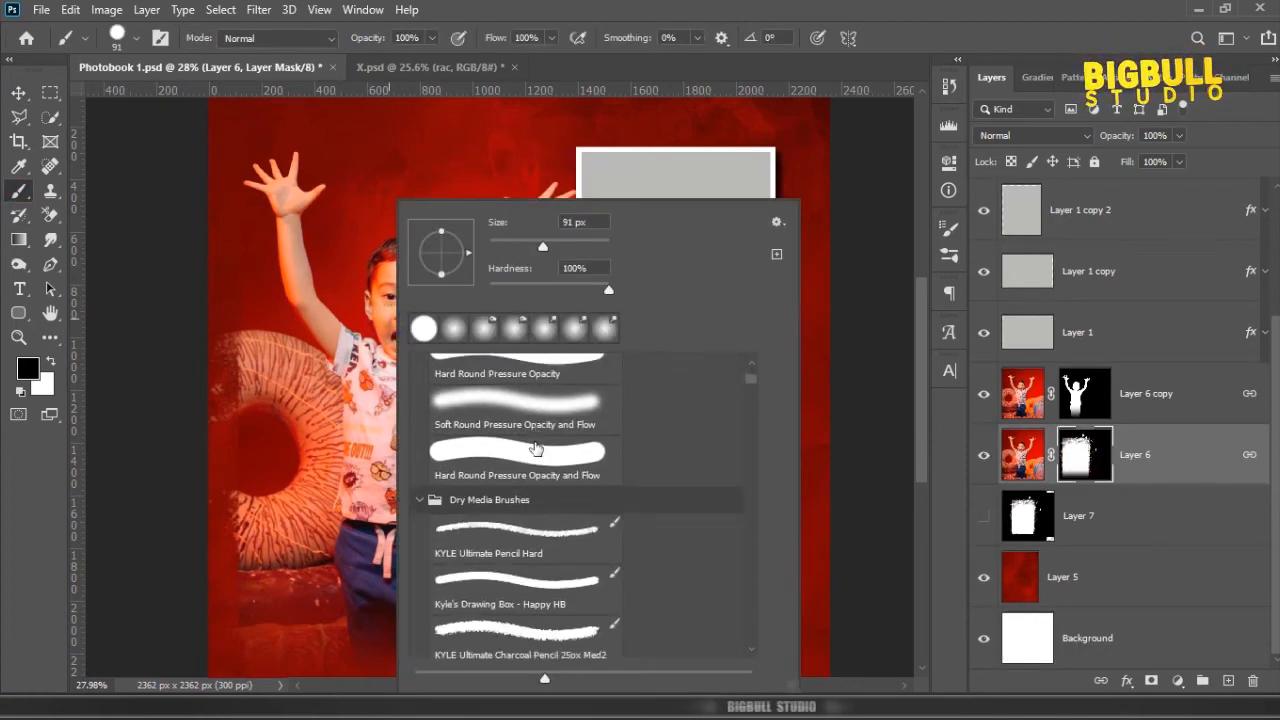
pyautogui.click(566, 642)
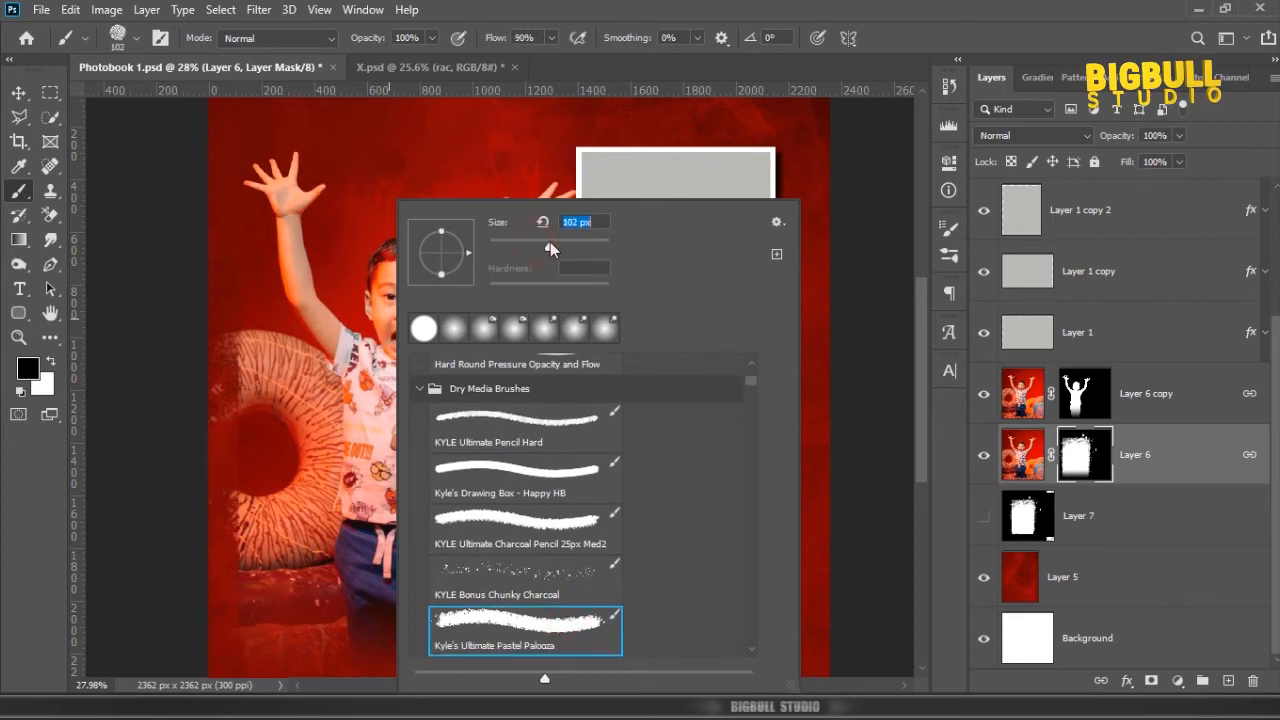
pyautogui.press('Return')
pyautogui.scroll(1, 243, 520)
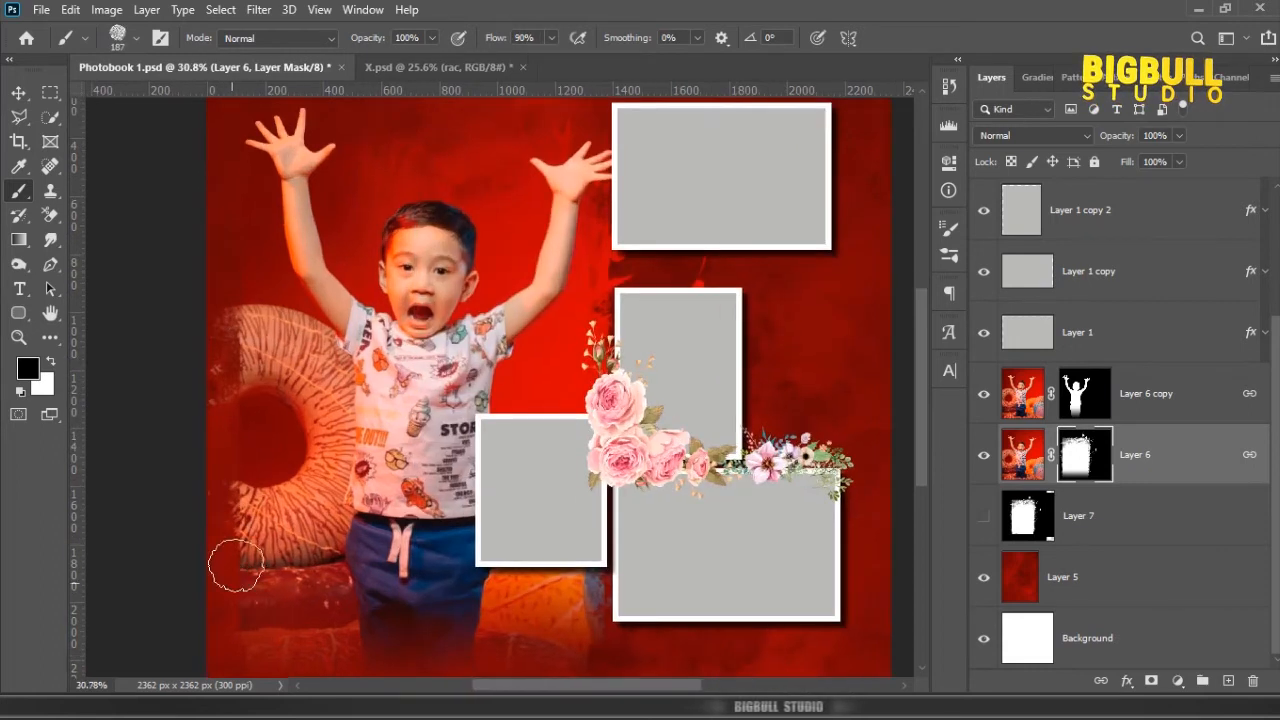
# Step: Set the brush opacity to 73% and paint black on Layer 6's mask to blend the photo's outer edges into the background
pyautogui.click(432, 40)
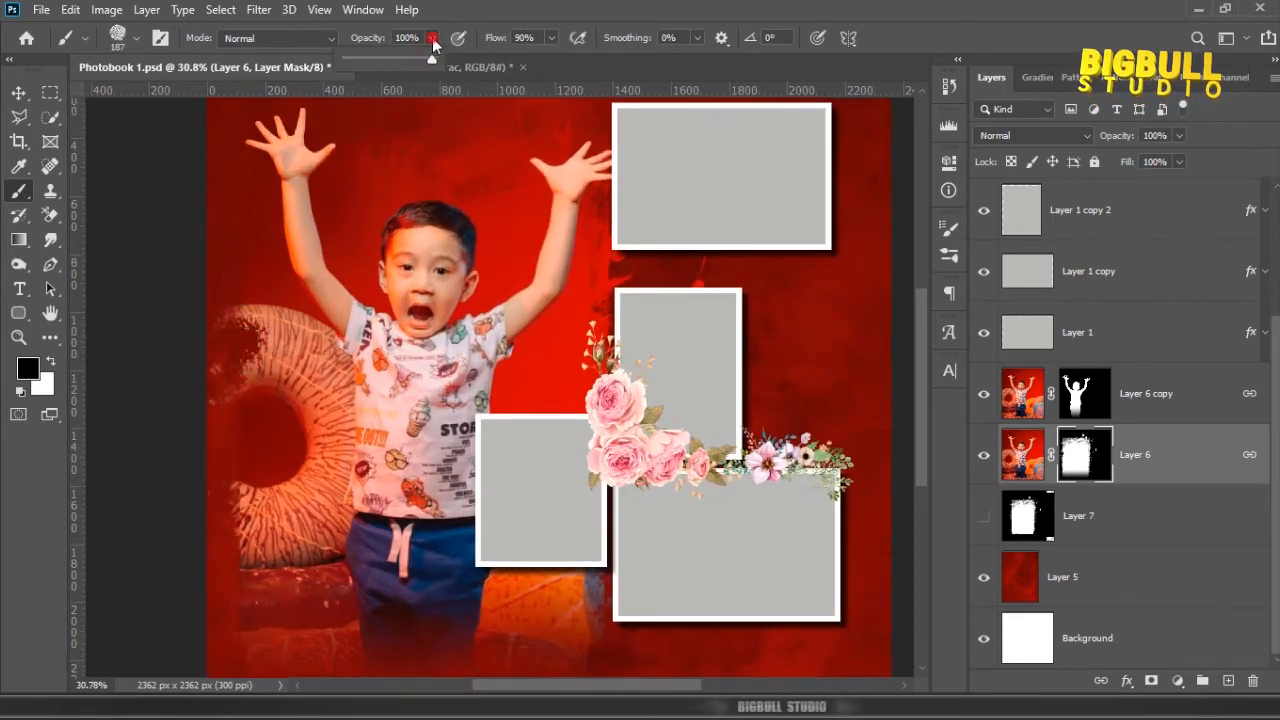
pyautogui.moveTo(410, 62); pyautogui.dragTo(392, 62)
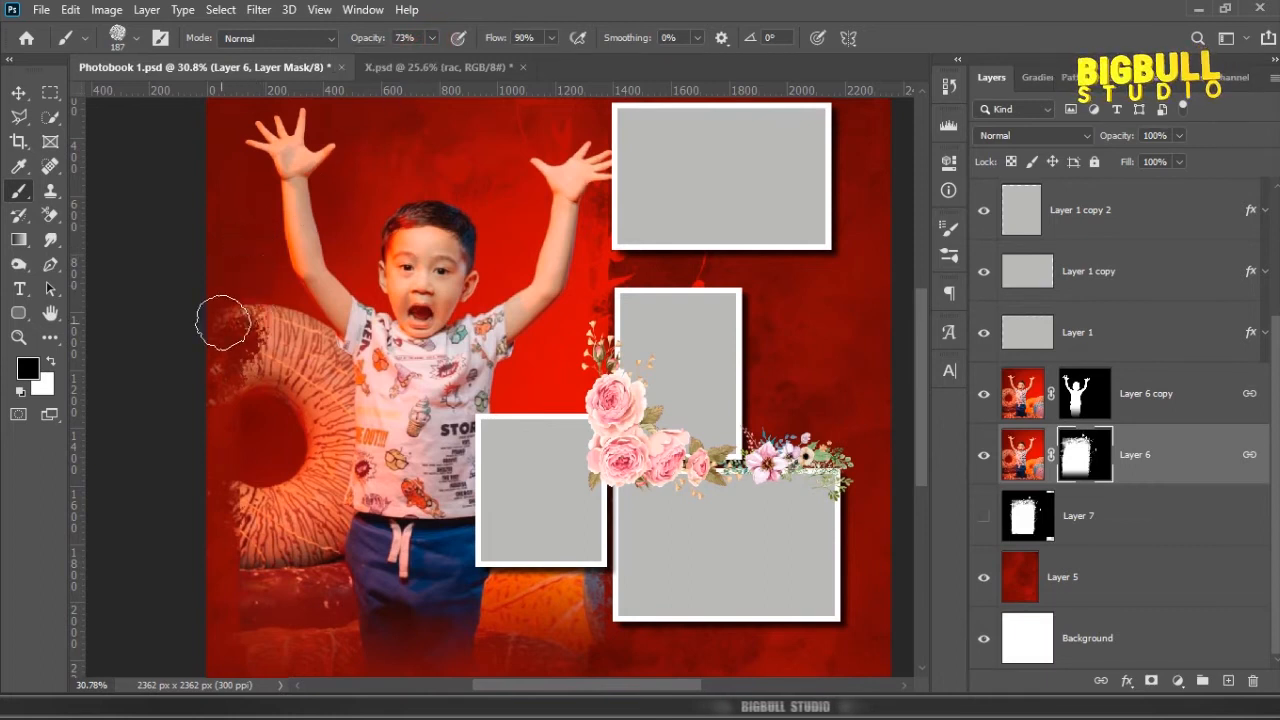
pyautogui.moveTo(195, 371)
pyautogui.mouseDown()
pyautogui.moveTo(242, 309)
pyautogui.moveTo(259, 312)
pyautogui.moveTo(235, 419)
pyautogui.moveTo(255, 497)
pyautogui.mouseUp()
pyautogui.moveTo(309, 543); pyautogui.dragTo(320, 451)
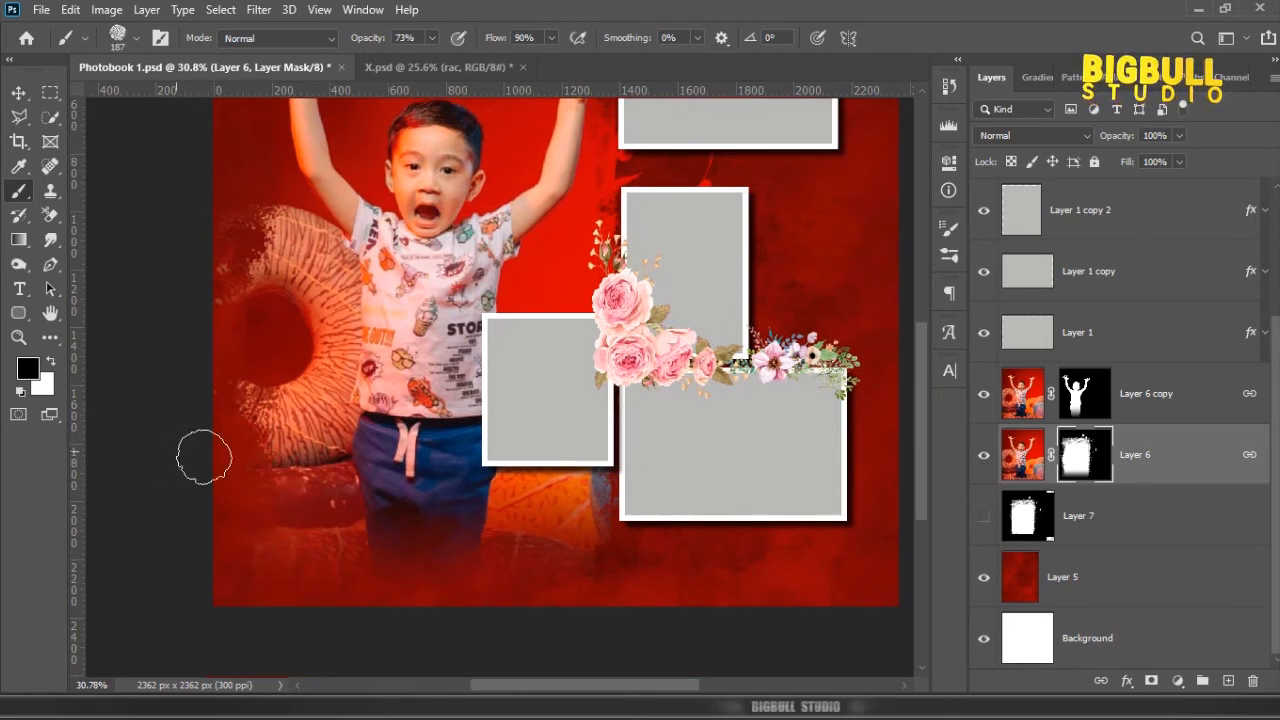
pyautogui.hotkey('ctrl', '0')
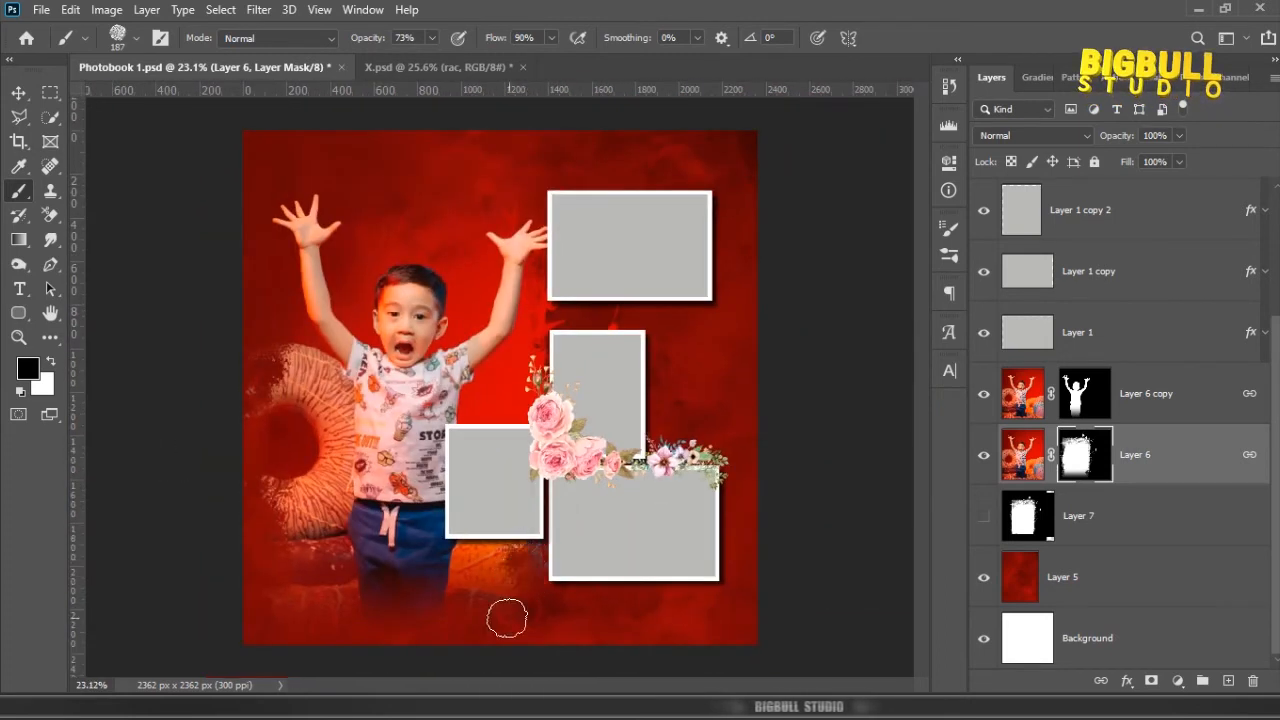
pyautogui.click(537, 555)
pyautogui.scroll(-1, 560, 307)
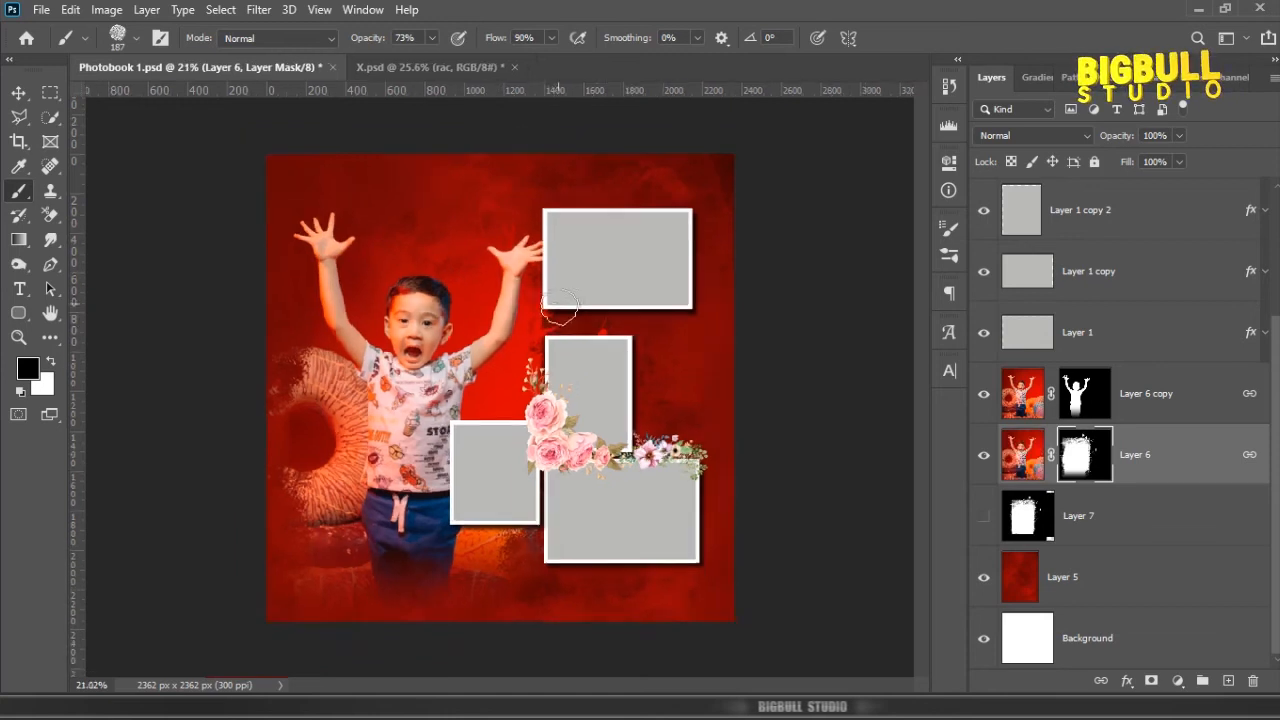
# Step: Finish the mask painting, select the red background Layer 5 and save the document
pyautogui.press('v')
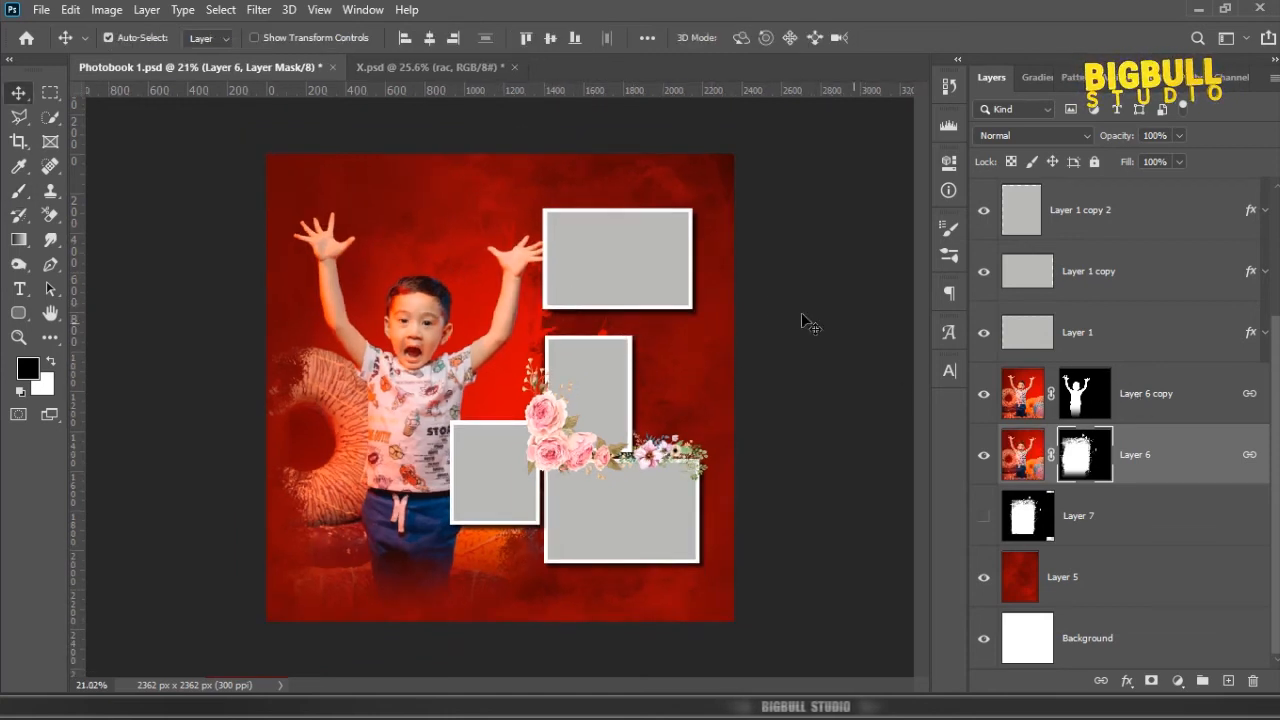
pyautogui.click(1148, 581)
pyautogui.scroll(2, 815, 375)
pyautogui.hotkey('ctrl', 's')
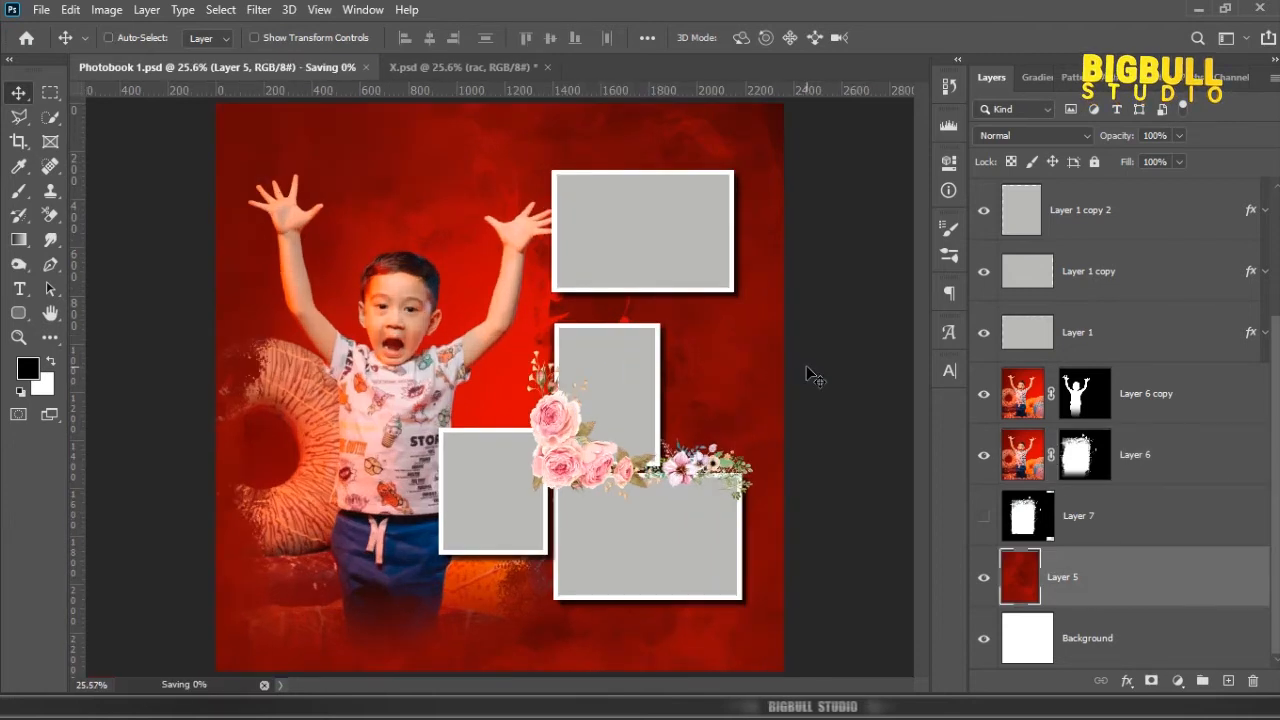
# Step: Shift the linked boy photo layers slightly left so the raised hand clears the upper frame
pyautogui.click(402, 322)
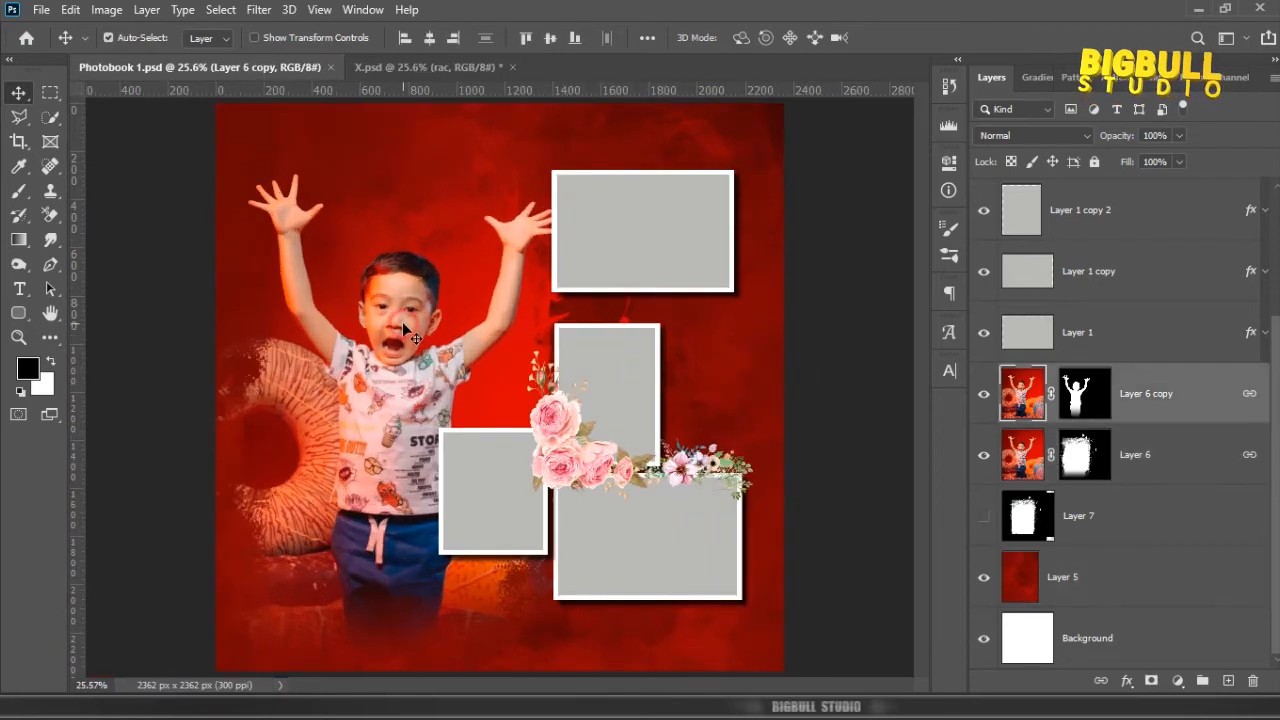
pyautogui.press('Left')
pyautogui.press('Left')
pyautogui.press('Left')
pyautogui.press('Left')
pyautogui.press('Left')
pyautogui.press('Left')
pyautogui.press('Left')
pyautogui.press('Left')
pyautogui.press('Left')
pyautogui.press('Left')
pyautogui.press('Left')
pyautogui.moveTo(402, 322); pyautogui.dragTo(400, 323)
# Step: Bring the family photo layer rac into the photobook above Layer 1 and clip it to the upper frame
pyautogui.click(643, 222)
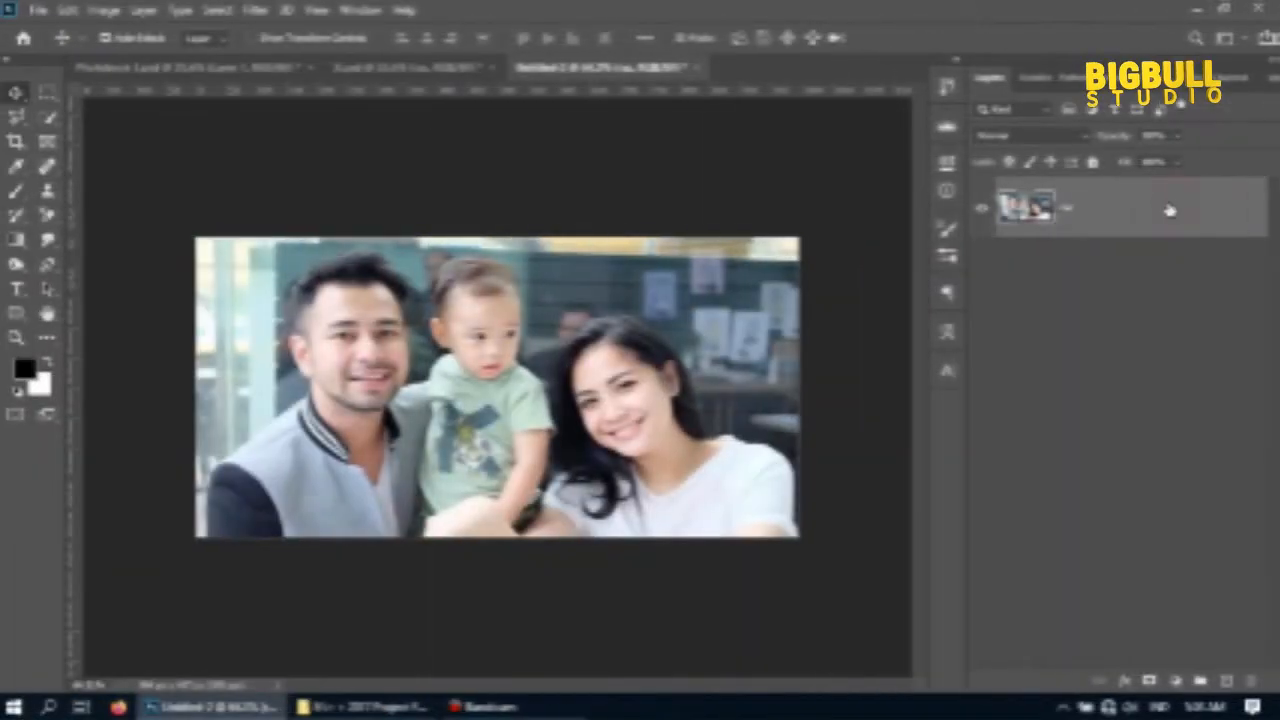
pyautogui.moveTo(1170, 210); pyautogui.dragTo(623, 237)
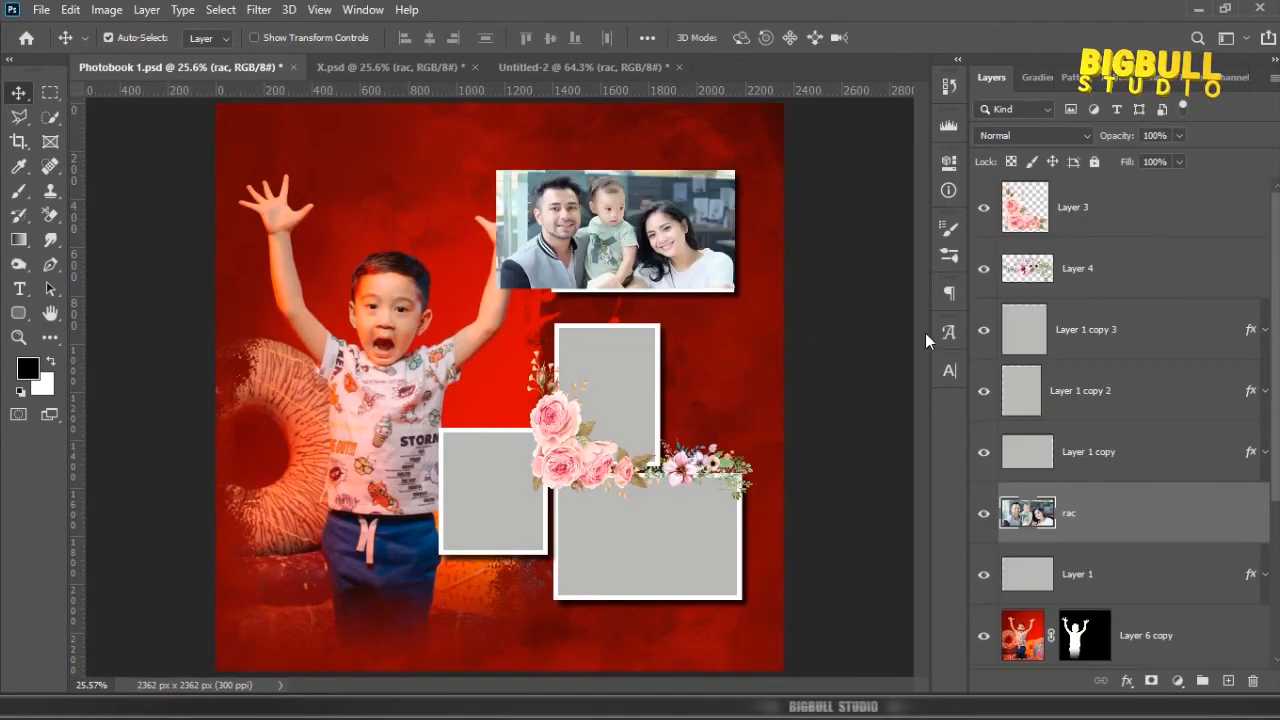
pyautogui.click(706, 232)
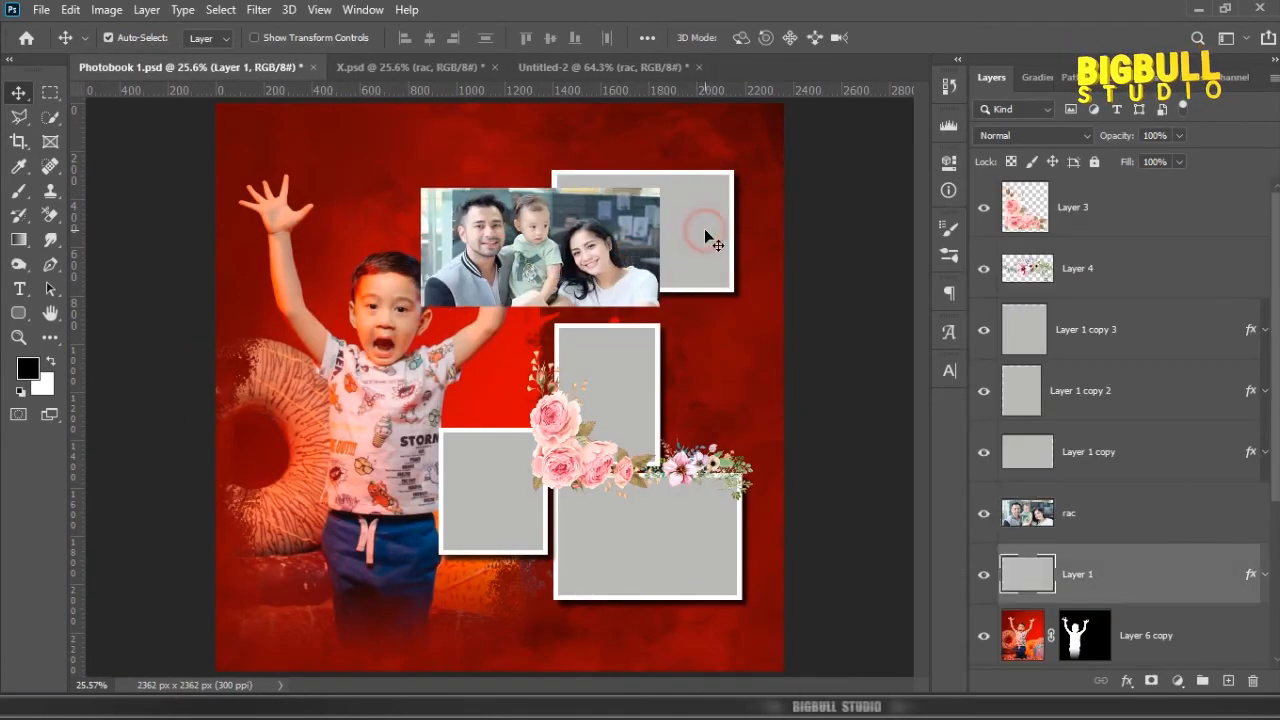
pyautogui.keyDown('alt'); pyautogui.click(1188, 543); pyautogui.keyUp('alt')
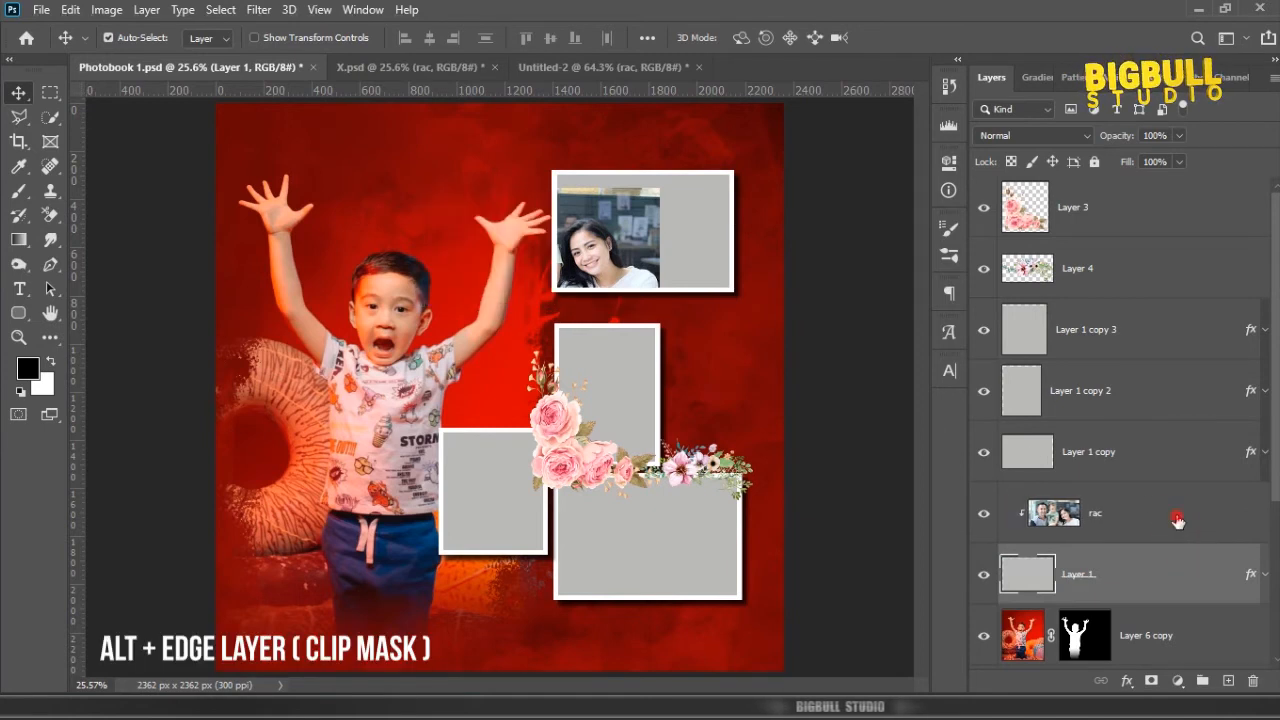
# Step: Center the rac photo over the upper frame and scale it to 102.99% with Free Transform
pyautogui.click(1171, 517)
pyautogui.hotkey('ctrl', 't')
pyautogui.moveTo(647, 211); pyautogui.dragTo(724, 228)
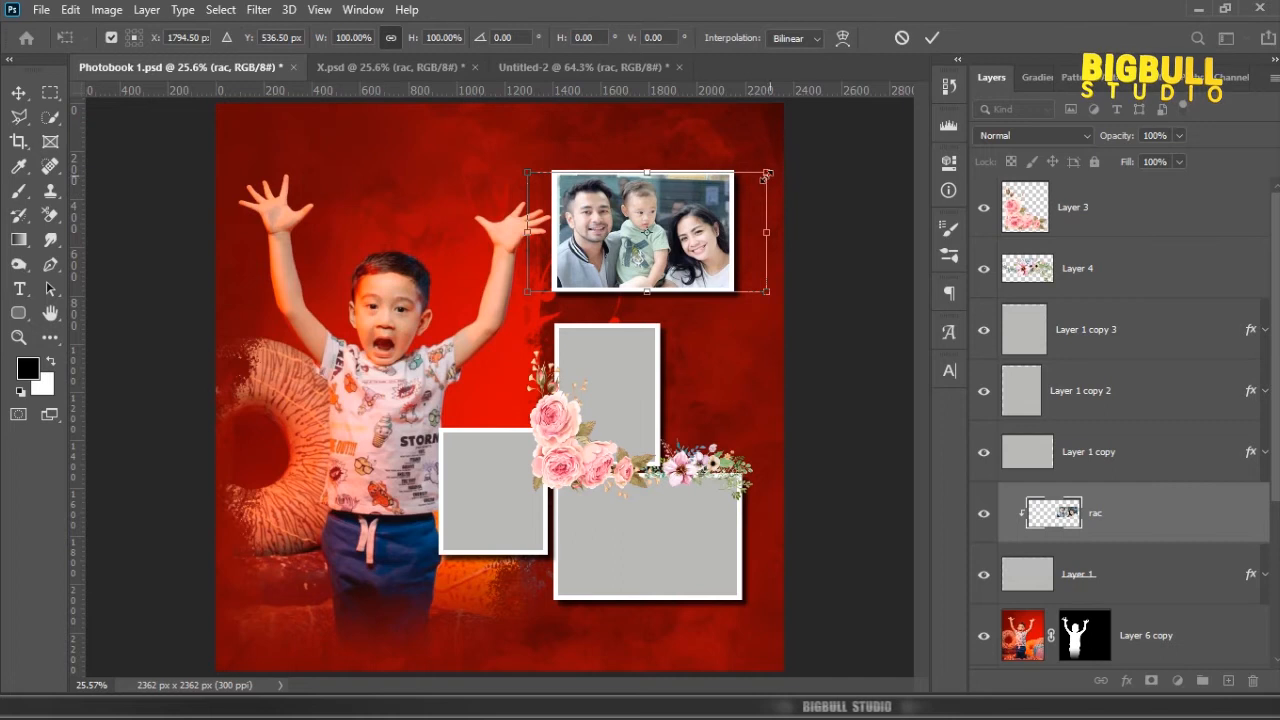
pyautogui.moveTo(767, 175); pyautogui.dragTo(772, 168)
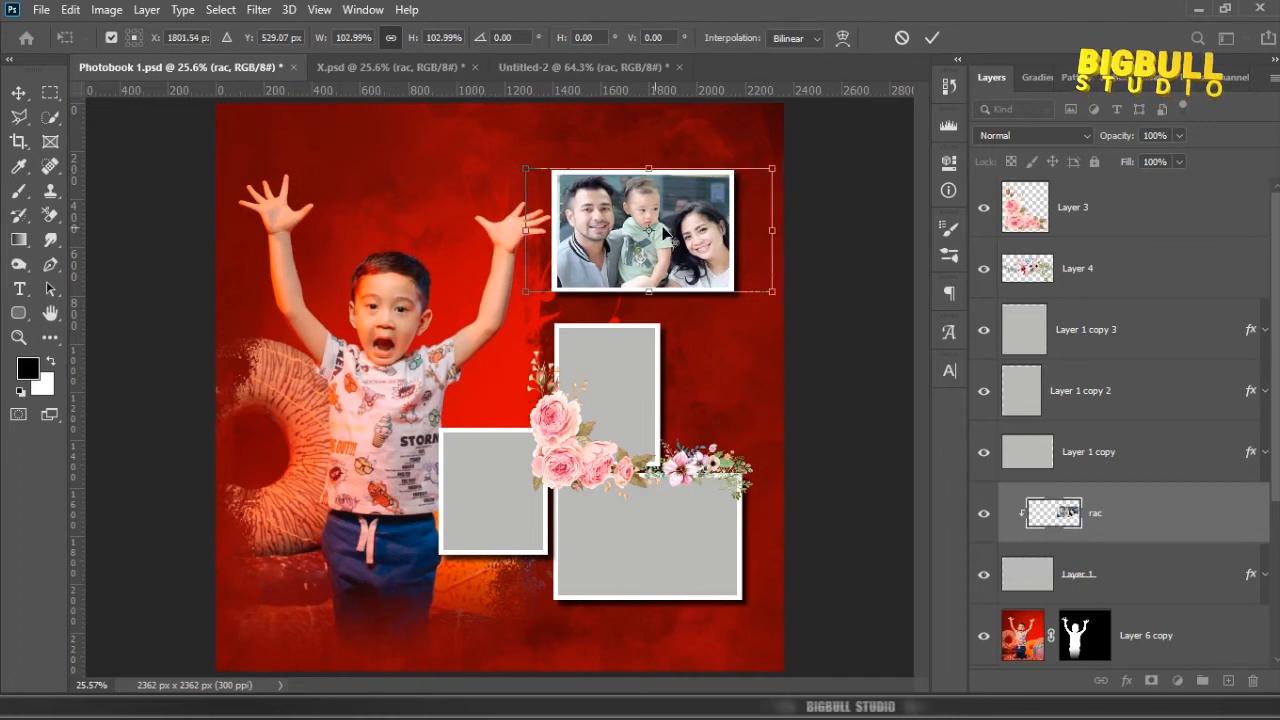
pyautogui.press('Return')
# Step: Bring the second family photo in above Layer 1 copy and clip it to the large lower frame
pyautogui.click(673, 558)
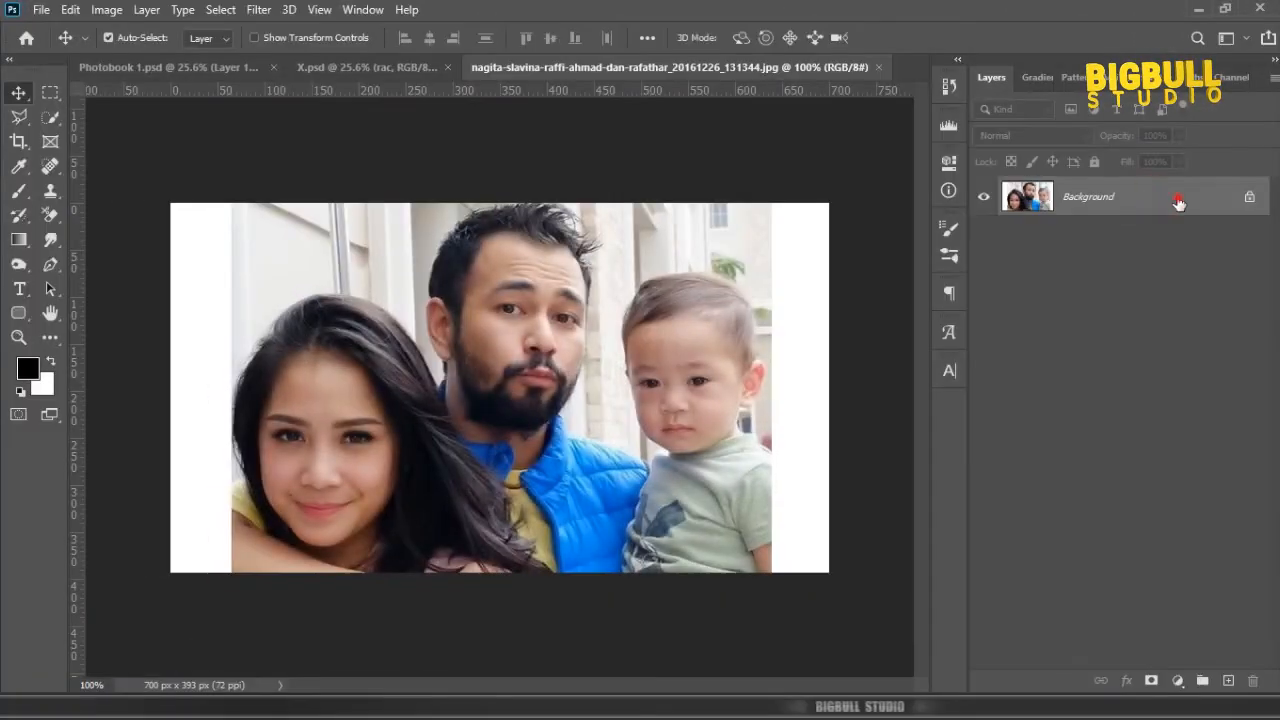
pyautogui.moveTo(1180, 203); pyautogui.dragTo(631, 495)
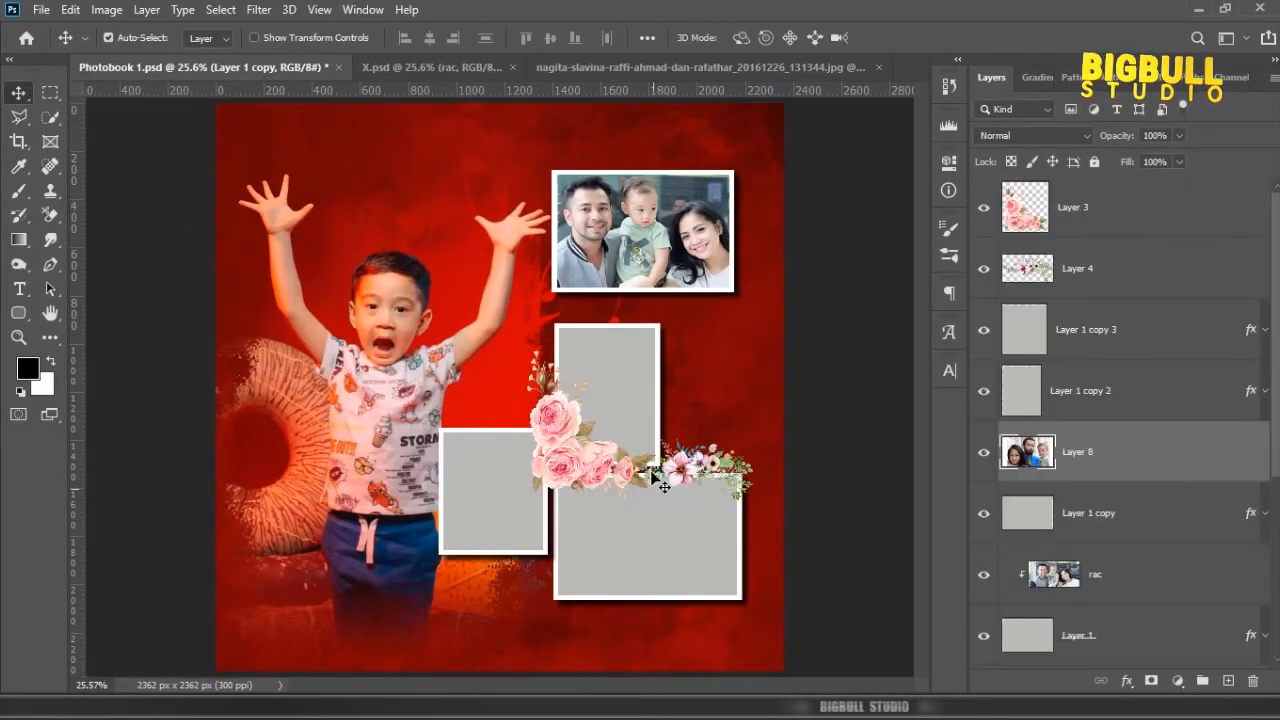
pyautogui.keyDown('alt'); pyautogui.click(1152, 477); pyautogui.keyUp('alt')
# Step: Reposition the Layer 8 photo and scale it to 129.64% so it fills the large lower frame
pyautogui.hotkey('ctrl', 't')
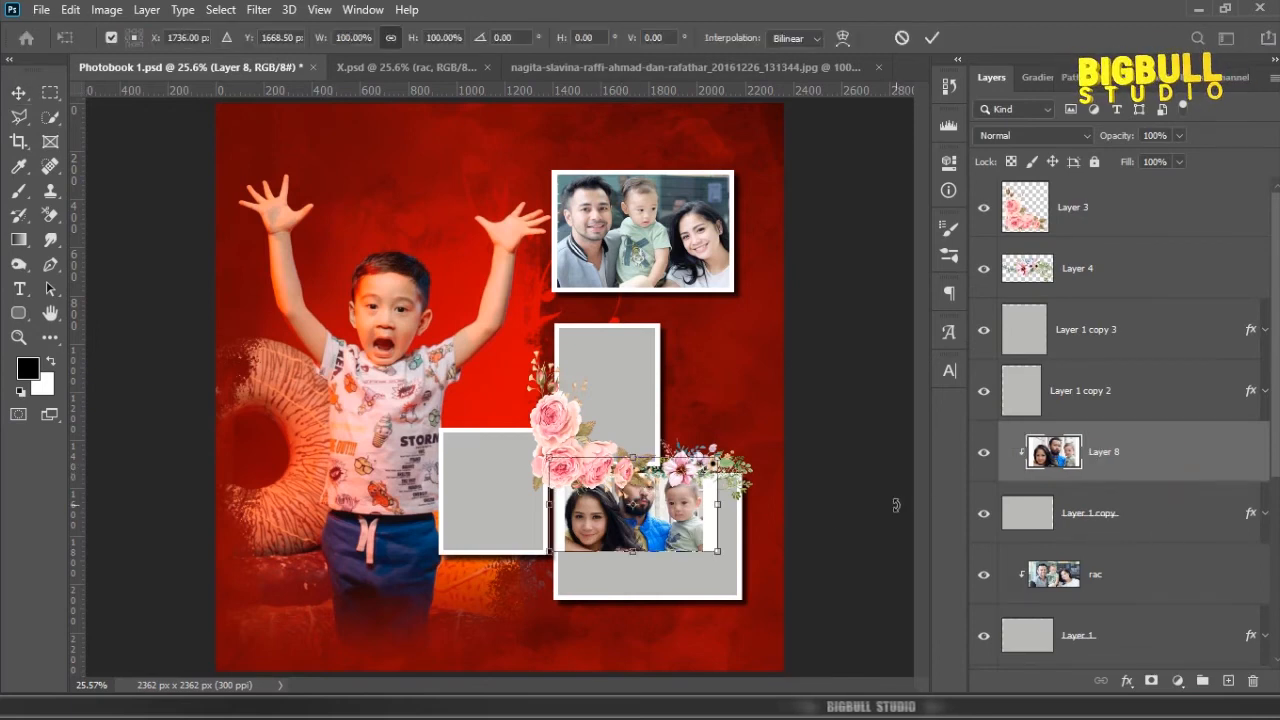
pyautogui.scroll(5, 719, 540)
pyautogui.moveTo(719, 540); pyautogui.dragTo(704, 454)
pyautogui.moveTo(650, 437); pyautogui.dragTo(650, 504)
pyautogui.moveTo(706, 408); pyautogui.dragTo(774, 370)
pyautogui.moveTo(432, 557); pyautogui.dragTo(423, 567)
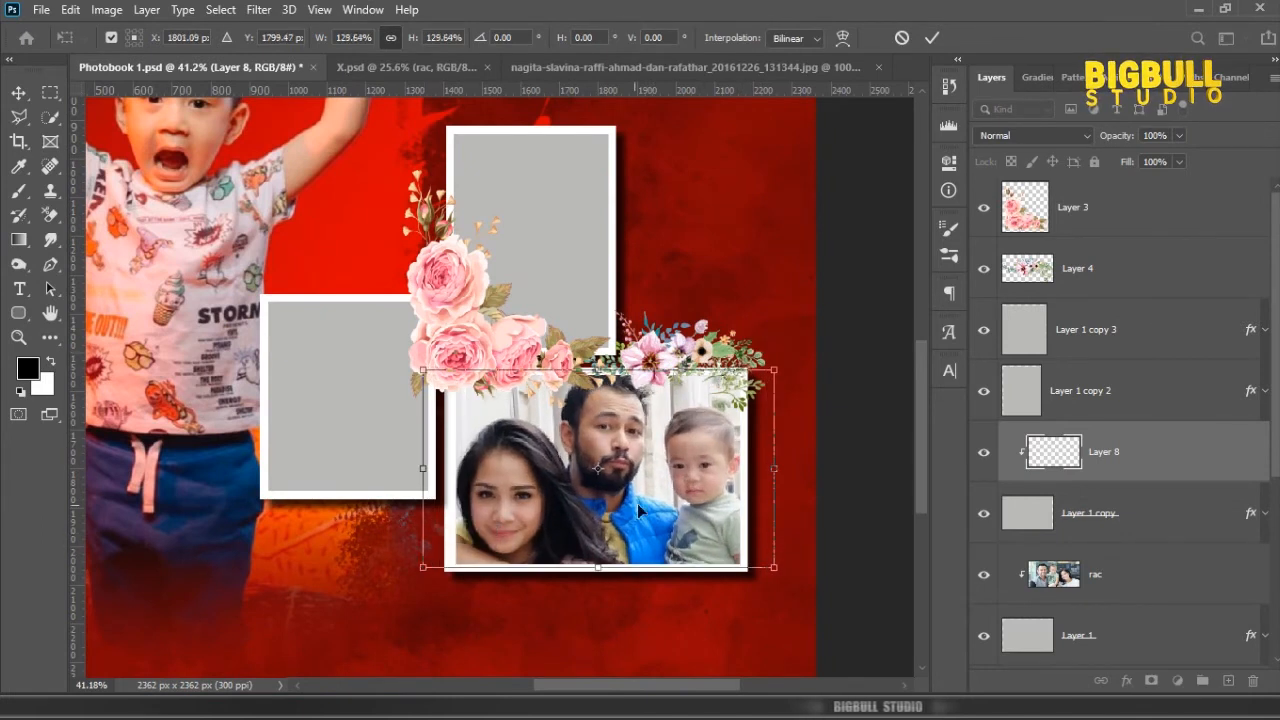
pyautogui.press('Return')
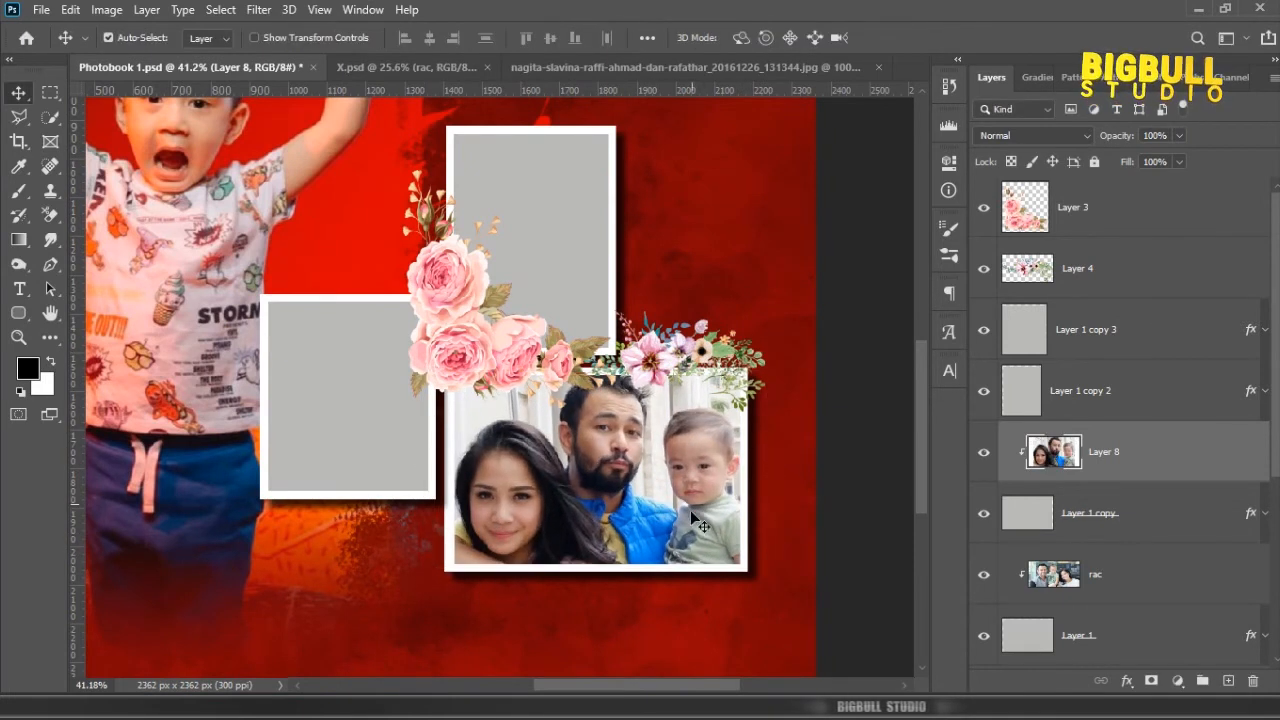
pyautogui.scroll(-2, 676, 573)
pyautogui.scroll(-3, 676, 573)
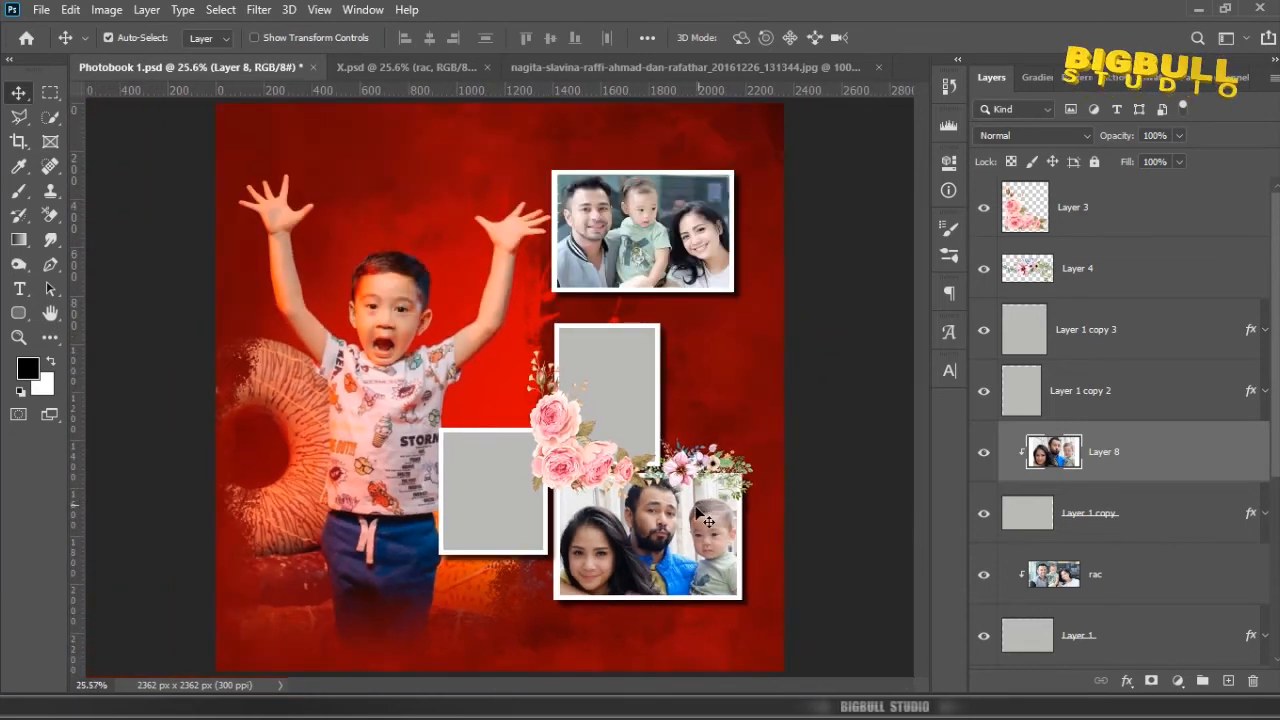
# Step: Bring in the photo from 1.jpg, stack it above Layer 1 copy 3 and clip it to the small frame beside the boy
pyautogui.click(637, 390)
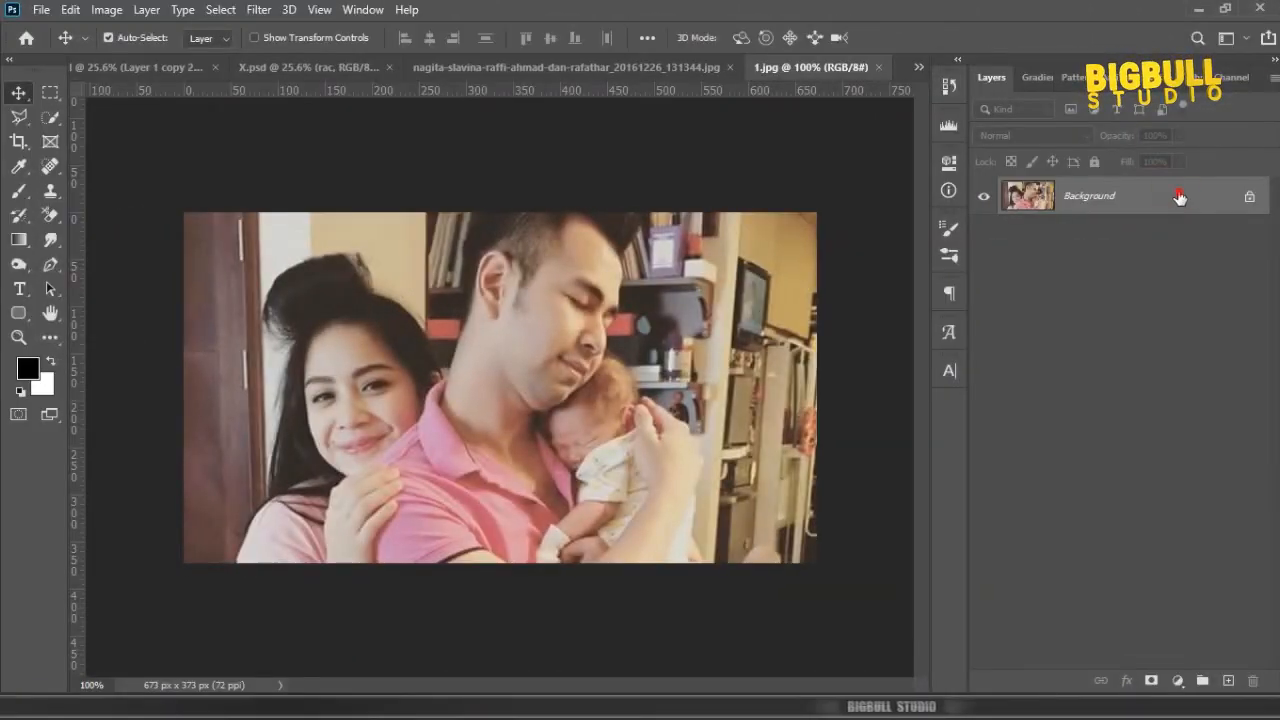
pyautogui.moveTo(1179, 196); pyautogui.dragTo(476, 482)
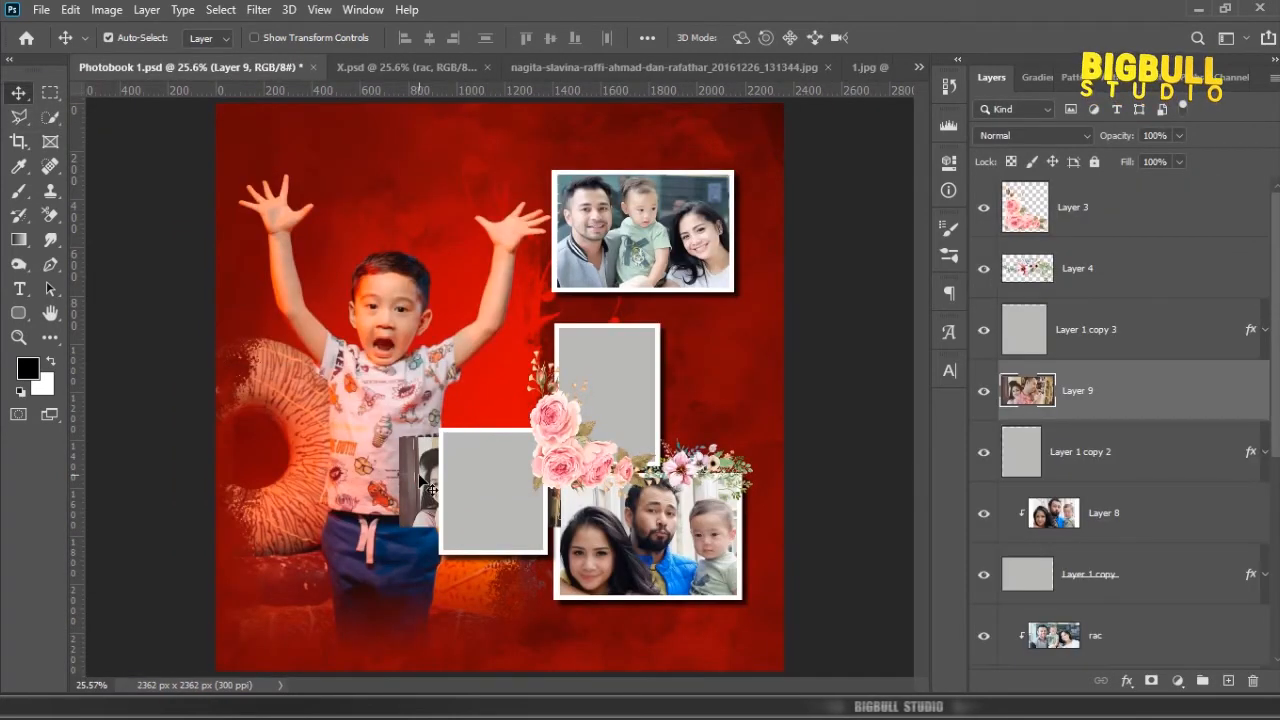
pyautogui.moveTo(1110, 373); pyautogui.dragTo(1120, 303)
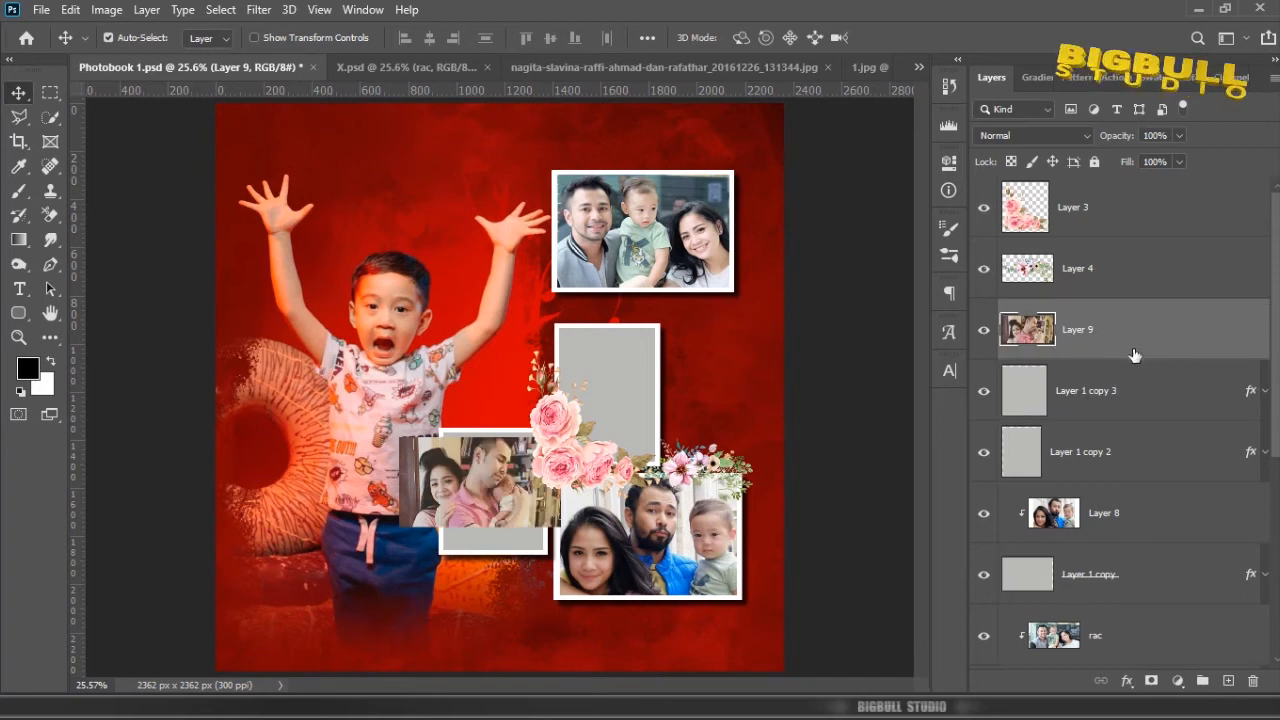
pyautogui.click(1157, 333)
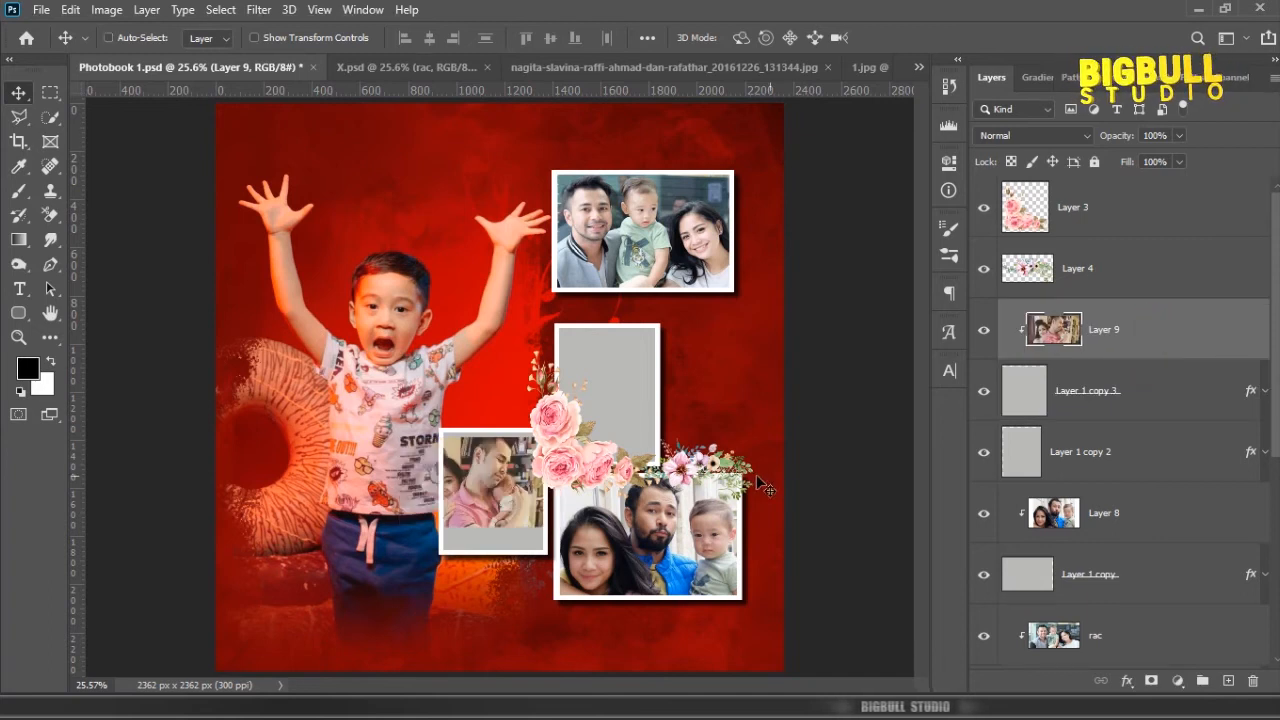
# Step: Enlarge and reposition the Layer 9 photo to fill its frame, centering the father and baby
pyautogui.hotkey('ctrl', 't')
pyautogui.scroll(3, 486, 600)
pyautogui.moveTo(272, 482); pyautogui.dragTo(240, 517)
pyautogui.moveTo(631, 279); pyautogui.dragTo(656, 267)
pyautogui.moveTo(528, 339)
pyautogui.mouseDown()
pyautogui.moveTo(549, 339)
pyautogui.moveTo(542, 331)
pyautogui.mouseUp()
pyautogui.press('Return')
pyautogui.scroll(-2, 422, 396)
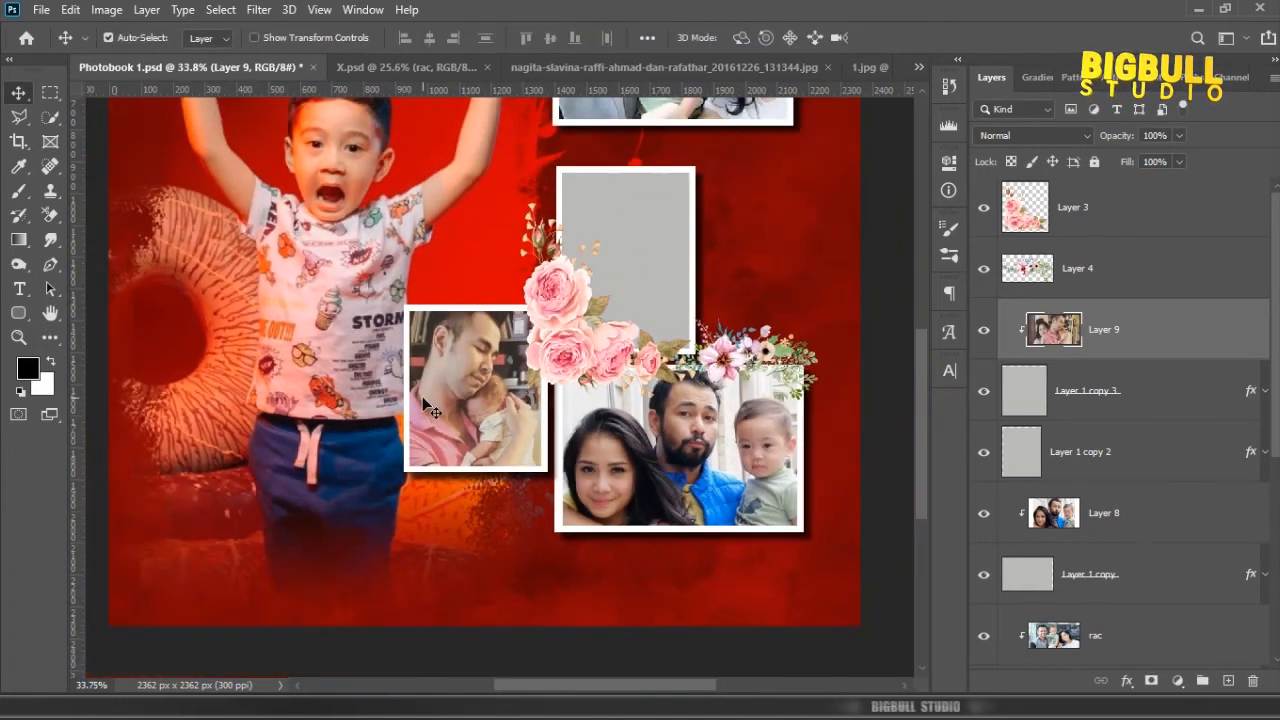
pyautogui.scroll(-1, 422, 396)
# Step: Bring the photo from 2.jpg in above Layer 1 copy 2 and clip it to the tall middle frame
pyautogui.click(627, 342)
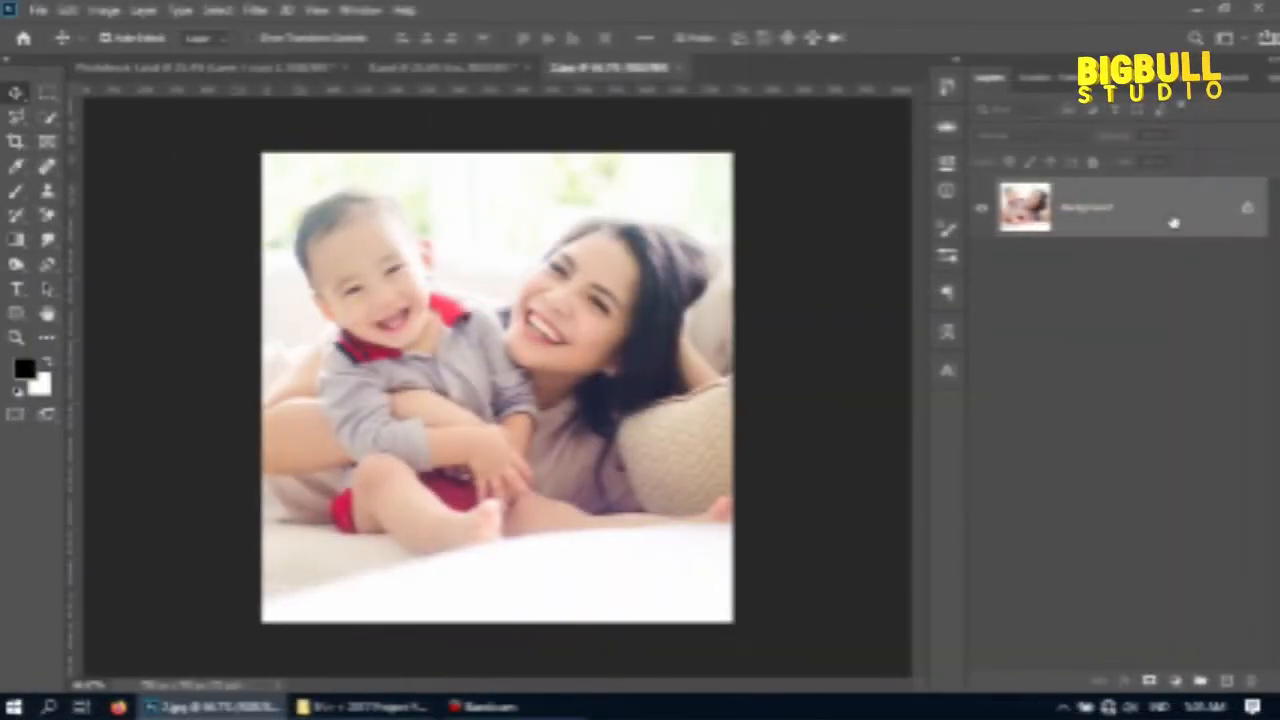
pyautogui.click(1176, 212)
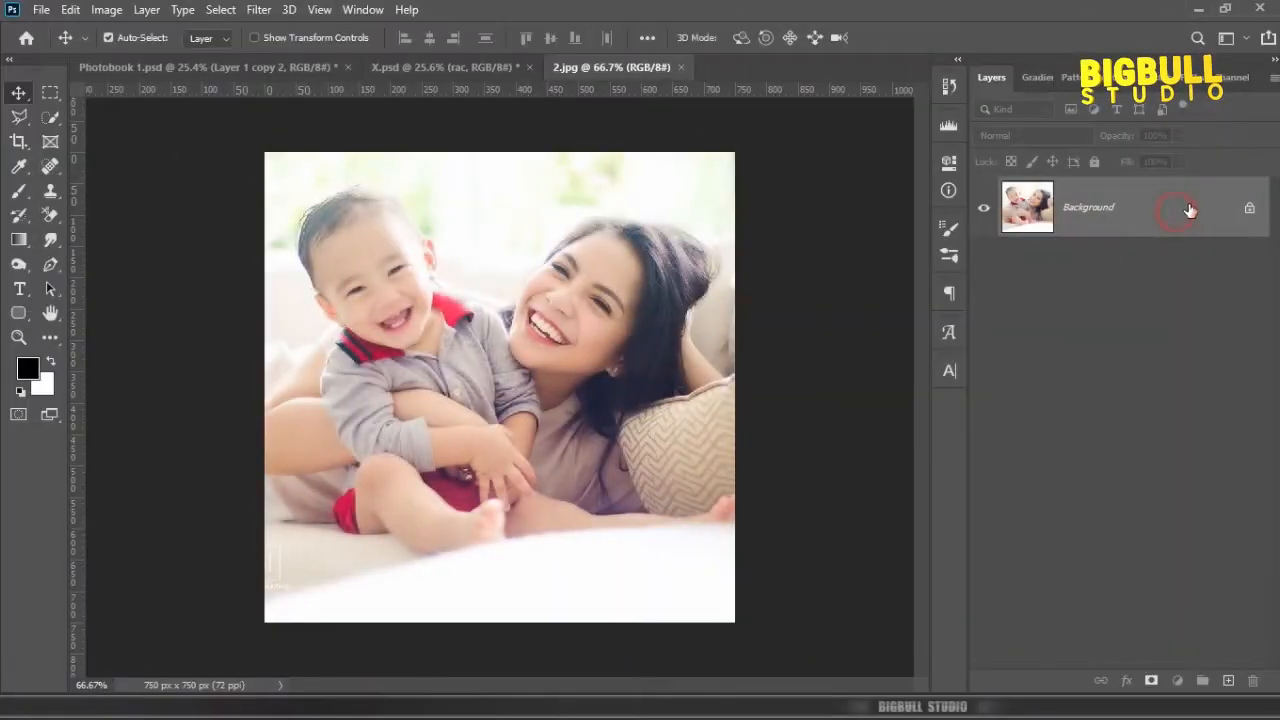
pyautogui.moveTo(1185, 208); pyautogui.dragTo(583, 344)
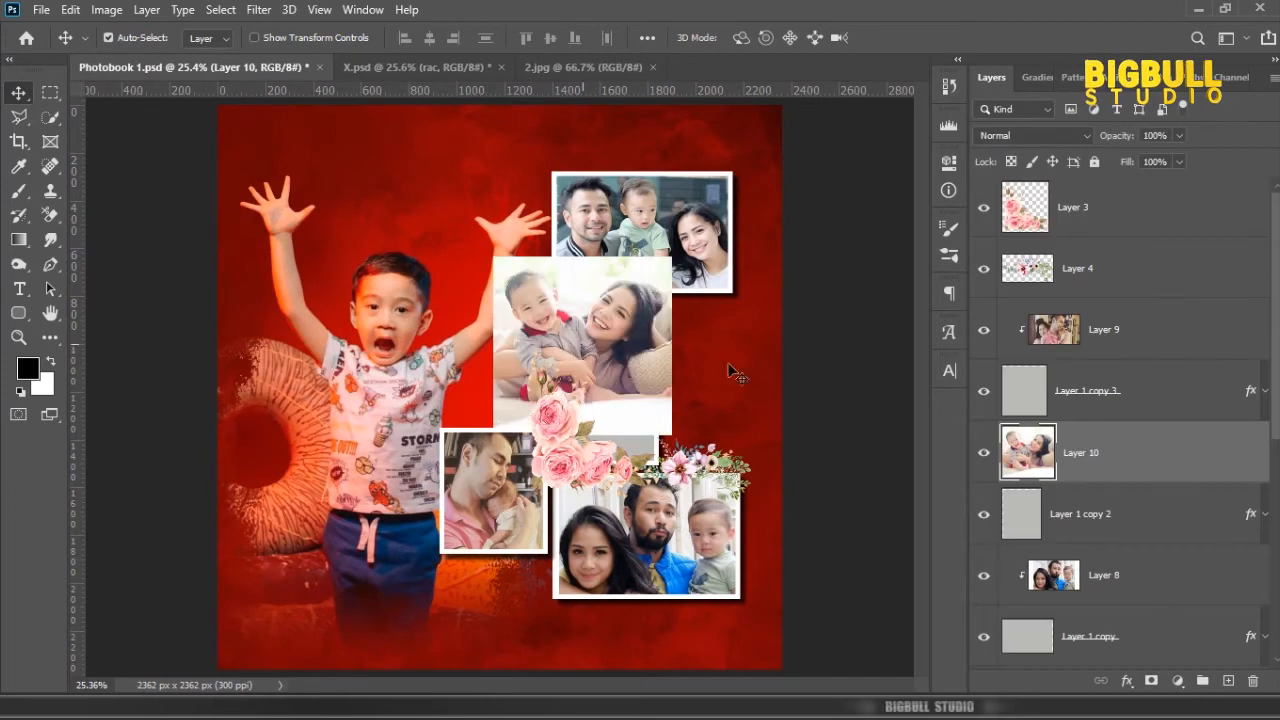
pyautogui.keyDown('alt'); pyautogui.click(1136, 482); pyautogui.keyUp('alt')
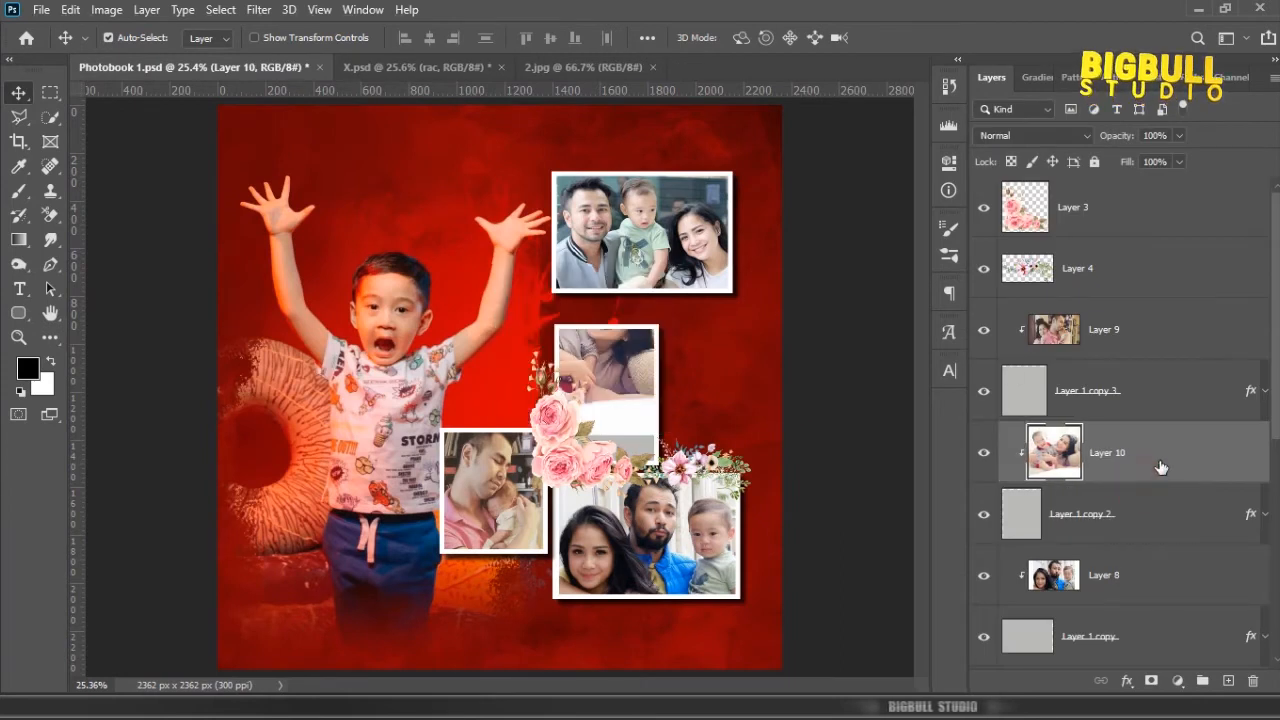
# Step: Shrink and position the Layer 10 photo so mother and child show in the tall frame, and fit the page on screen
pyautogui.hotkey('ctrl', 't')
pyautogui.scroll(4, 683, 422)
pyautogui.moveTo(598, 319); pyautogui.dragTo(627, 358)
pyautogui.moveTo(692, 225); pyautogui.dragTo(652, 280)
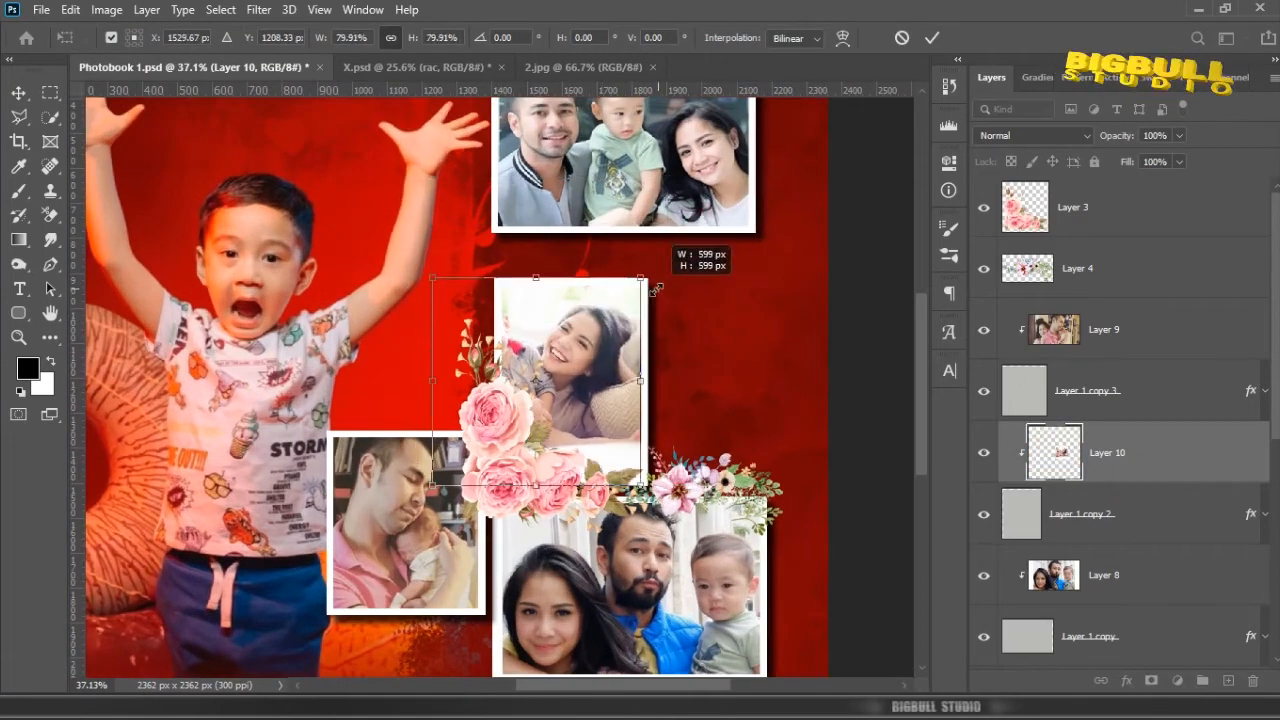
pyautogui.moveTo(583, 320); pyautogui.dragTo(578, 346)
pyautogui.moveTo(687, 487); pyautogui.dragTo(681, 482)
pyautogui.moveTo(612, 333); pyautogui.dragTo(616, 333)
pyautogui.press('Return')
pyautogui.press('z')
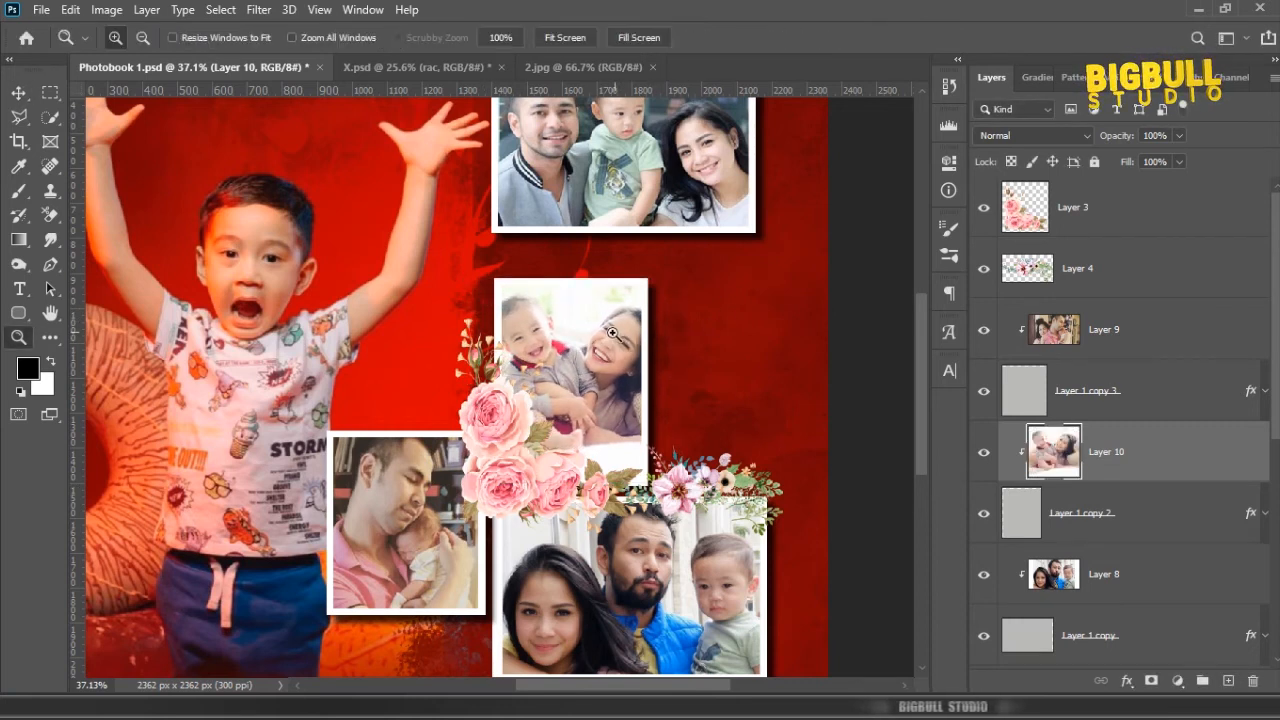
pyautogui.rightClick(616, 333)
pyautogui.click(640, 340)
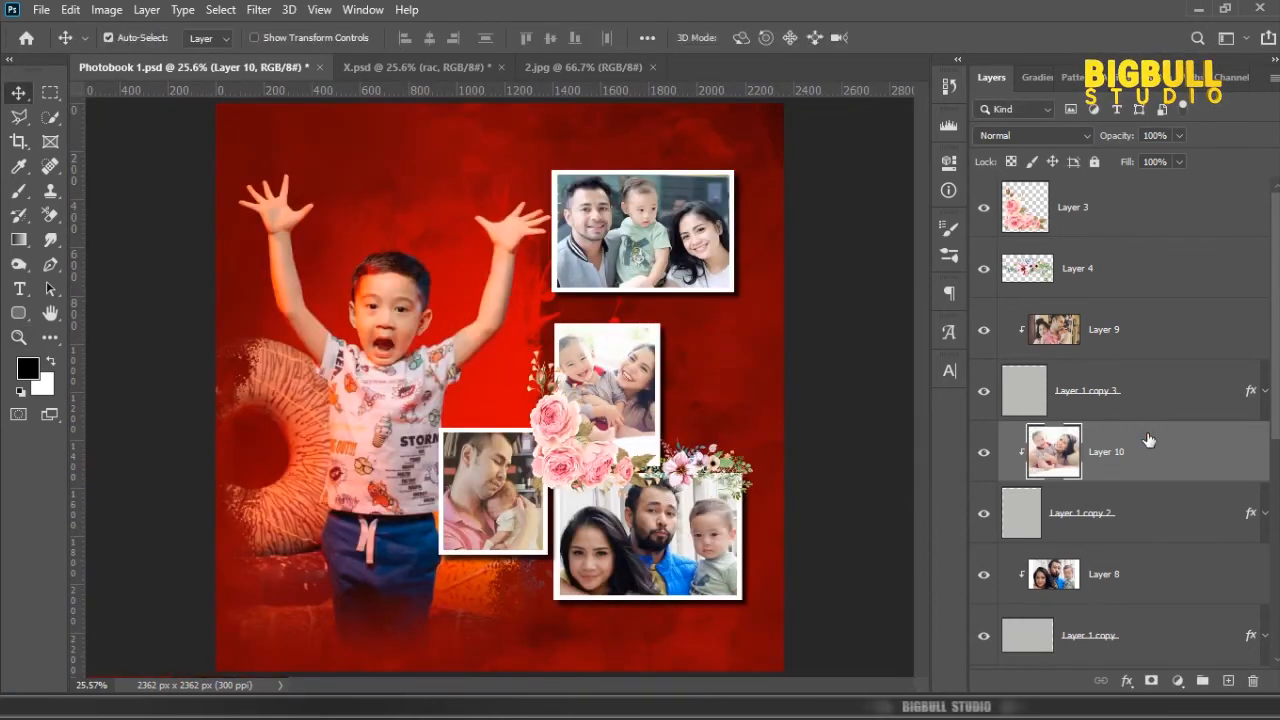
# Step: Add a "Treasure" text on a new top layer below the small frame, in salmon 32.88 pt Palace Script MT with Faux Bold
pyautogui.click(1228, 680)
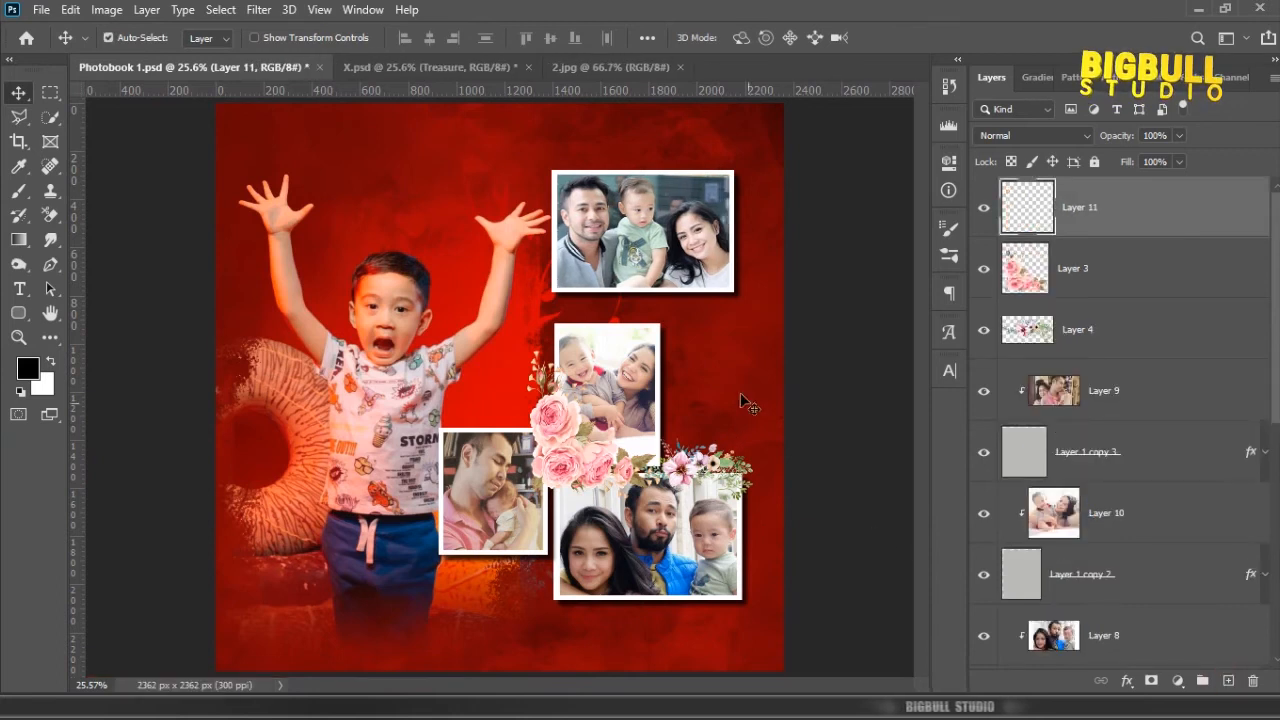
pyautogui.click(19, 288)
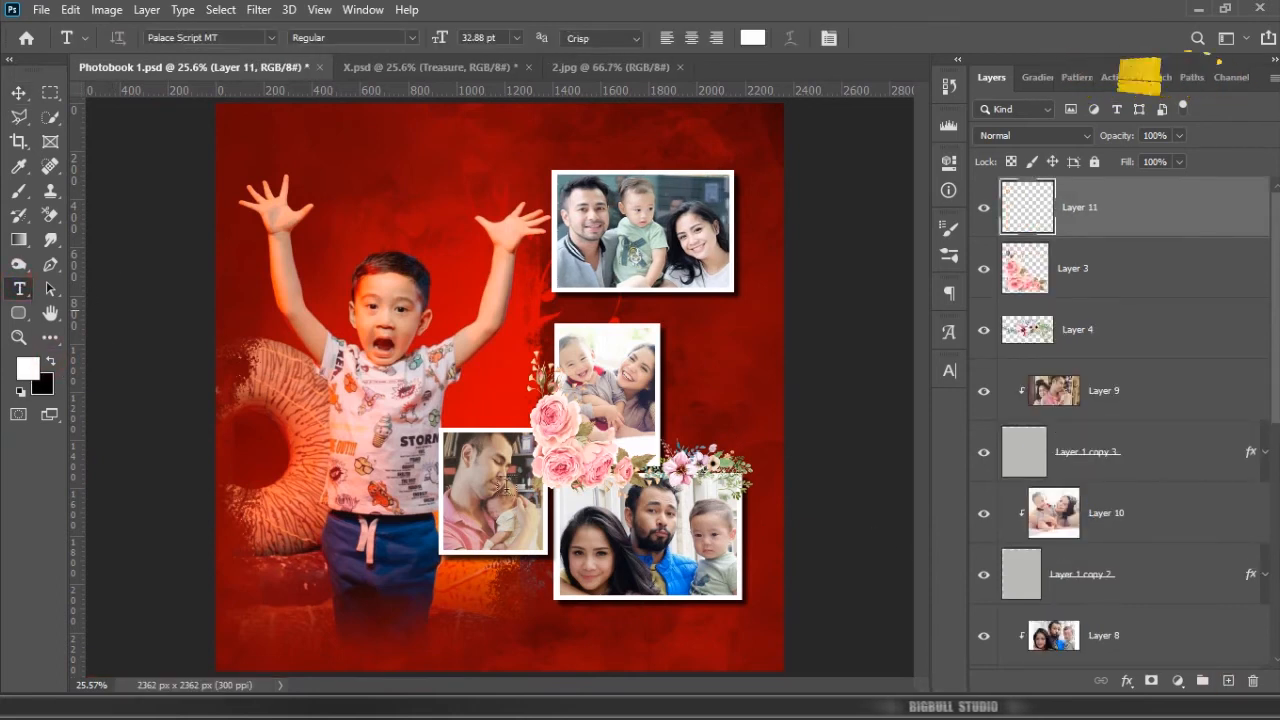
pyautogui.click(451, 628)
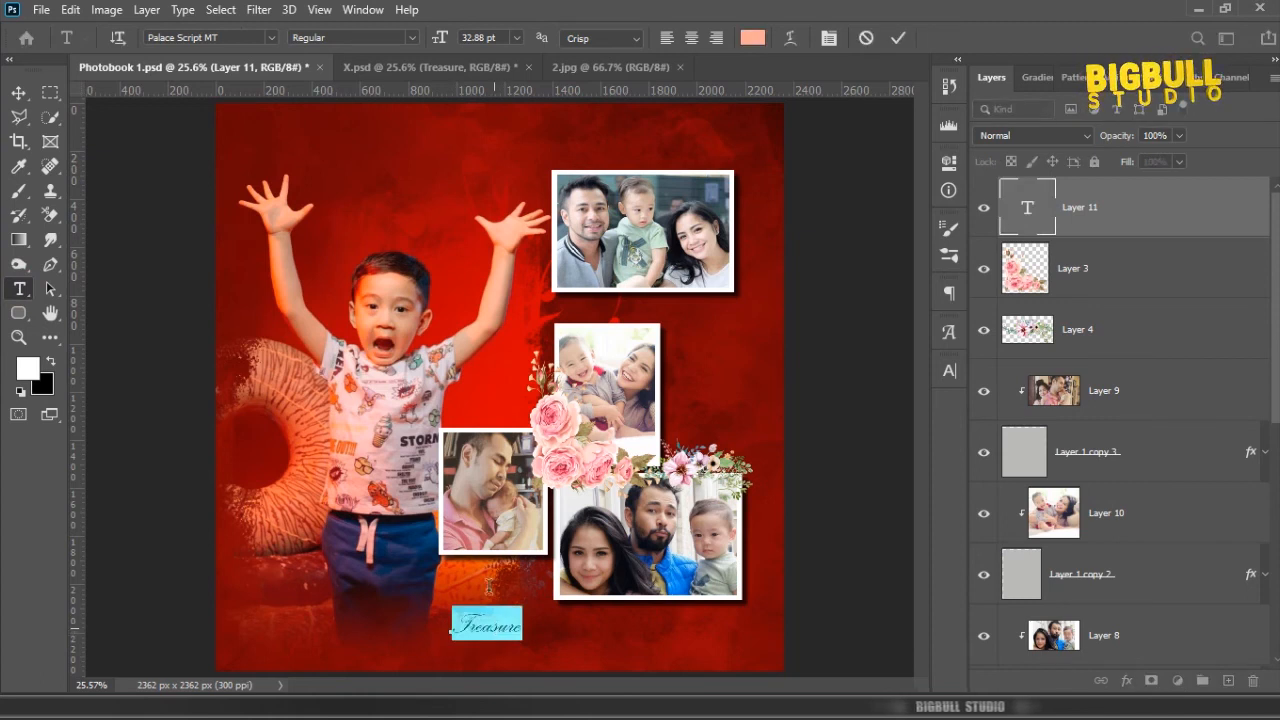
pyautogui.click(951, 373)
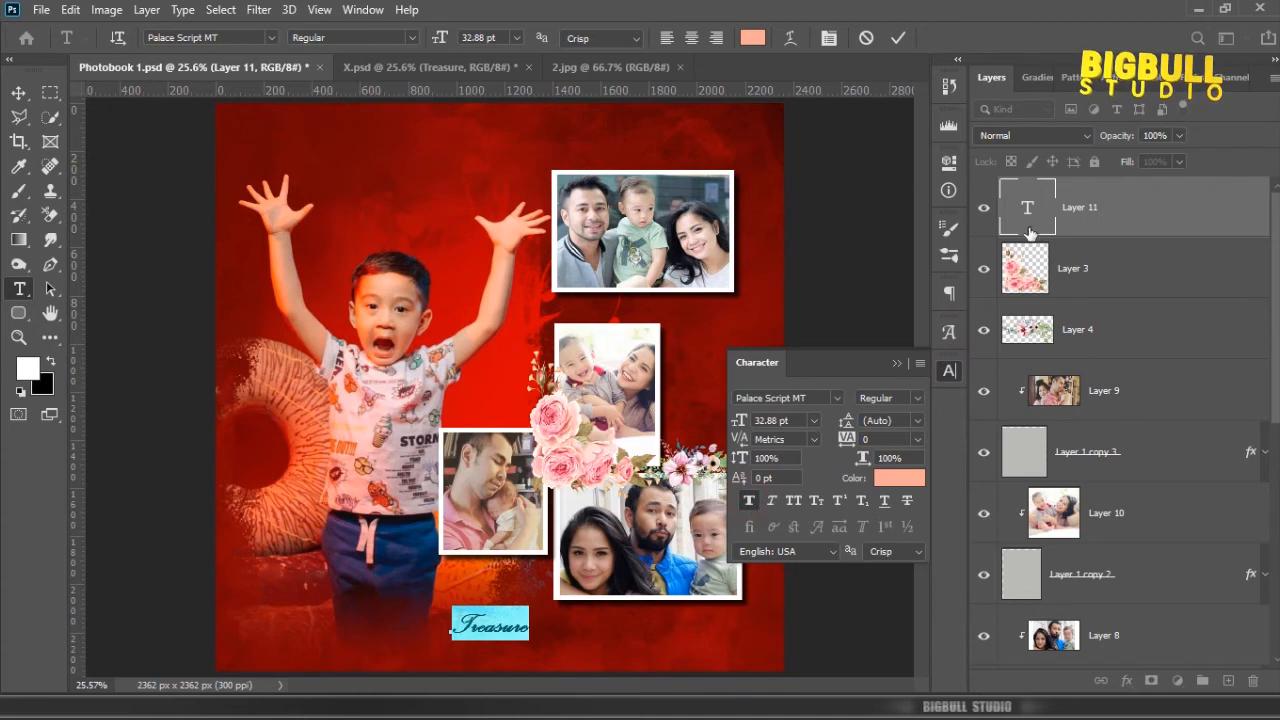
pyautogui.click(895, 366)
pyautogui.hotkey('ctrl', 'h')
pyautogui.scroll(3, 498, 625)
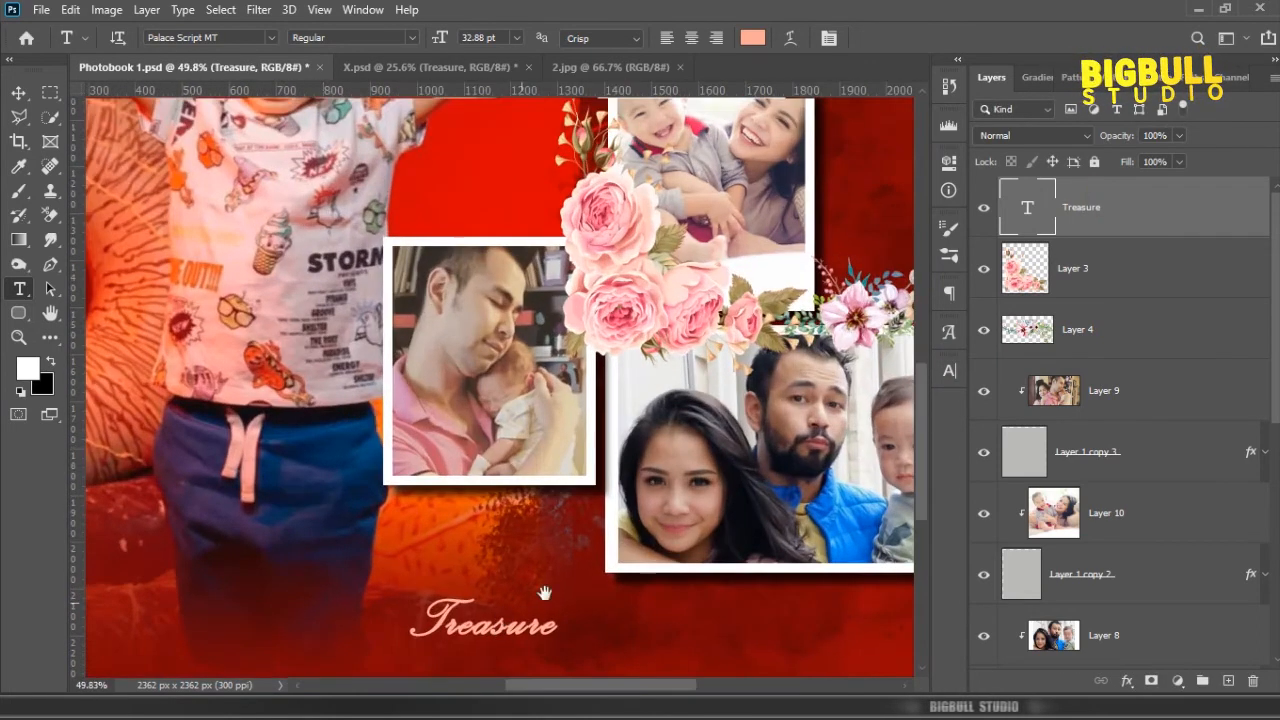
pyautogui.press('v')
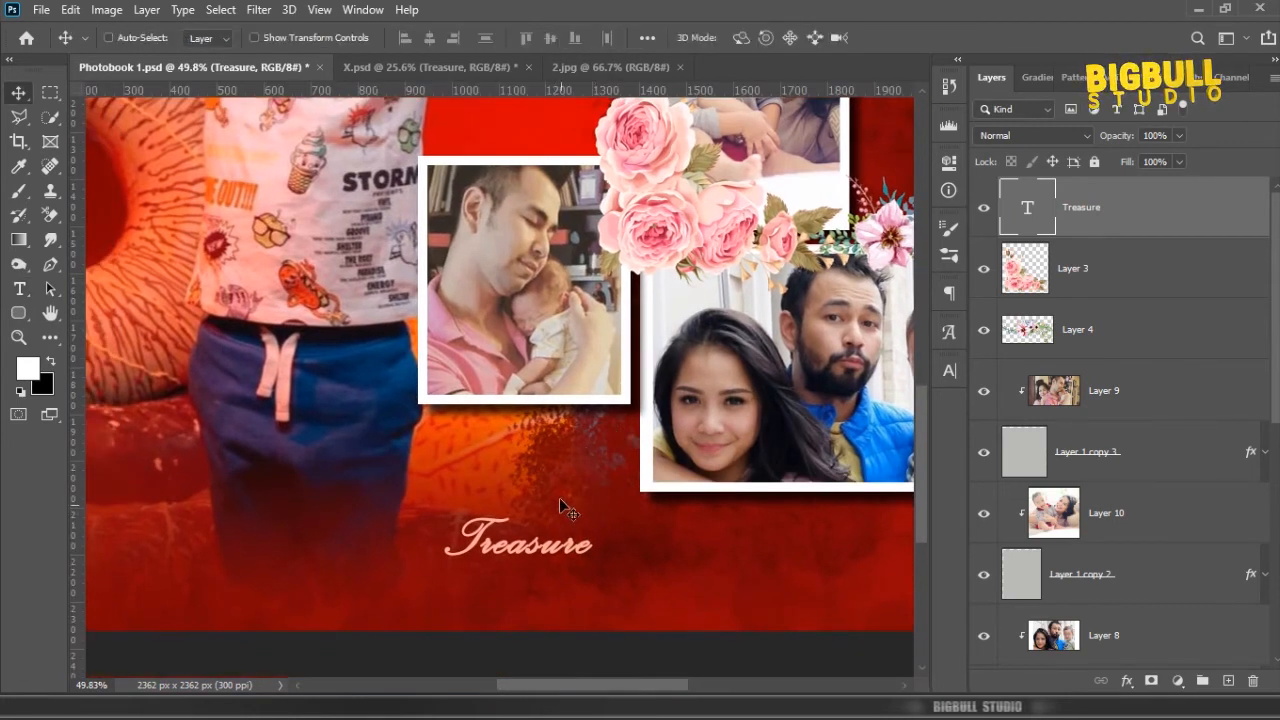
# Step: Enlarge the Treasure text to roughly twice its size and position it below the small frame
pyautogui.hotkey('ctrl', 't')
pyautogui.moveTo(401, 471); pyautogui.dragTo(263, 425)
pyautogui.moveTo(543, 532); pyautogui.dragTo(572, 540)
pyautogui.press('Return')
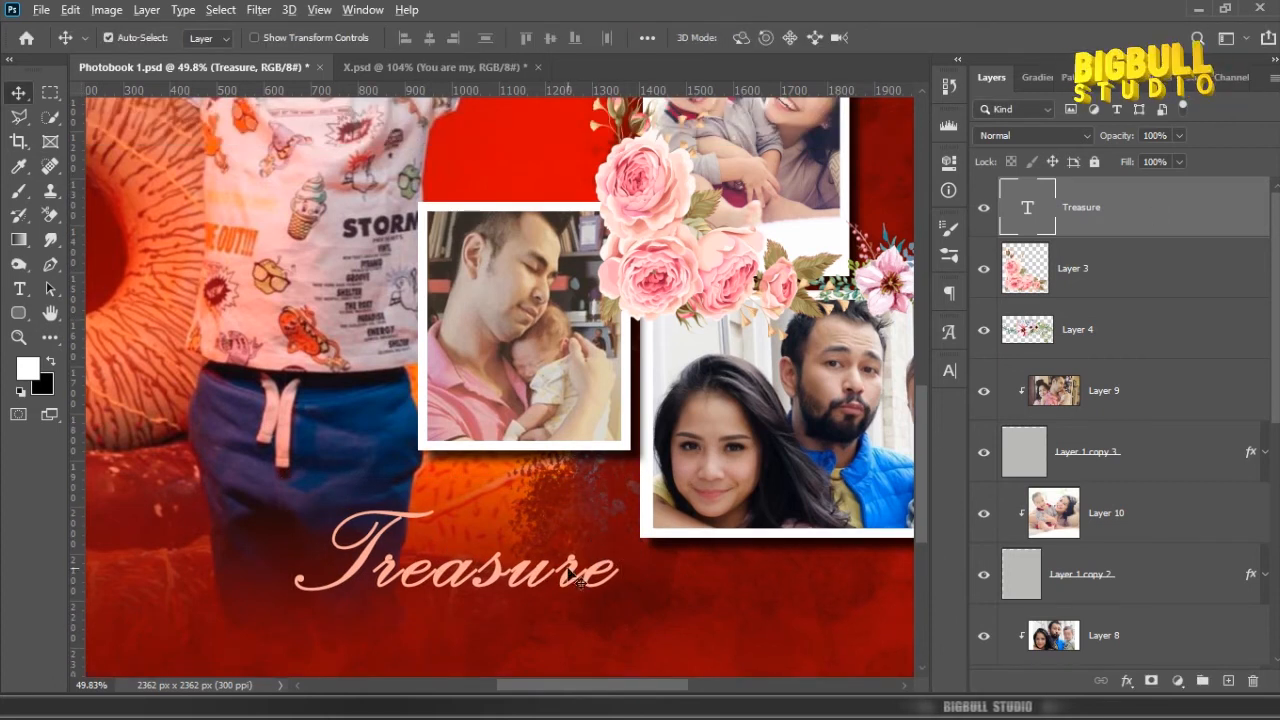
# Step: Duplicate the Treasure text directly above itself and change the copy to a smaller "You are my" in Mongolian Baiti
pyautogui.keyDown('alt'); pyautogui.moveTo(573, 573); pyautogui.dragTo(583, 497); pyautogui.keyUp('alt')
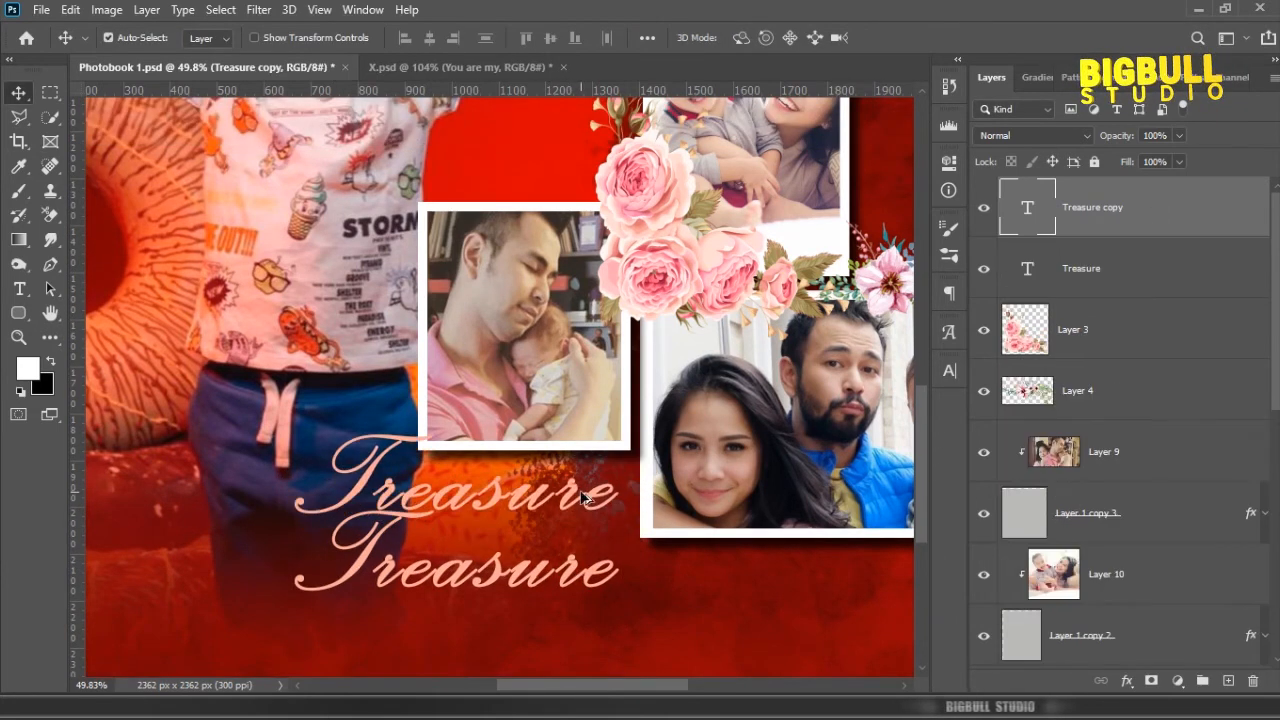
pyautogui.doubleClick(1024, 209)
pyautogui.hotkey('ctrl', 'v')
pyautogui.hotkey('ctrl', 'a')
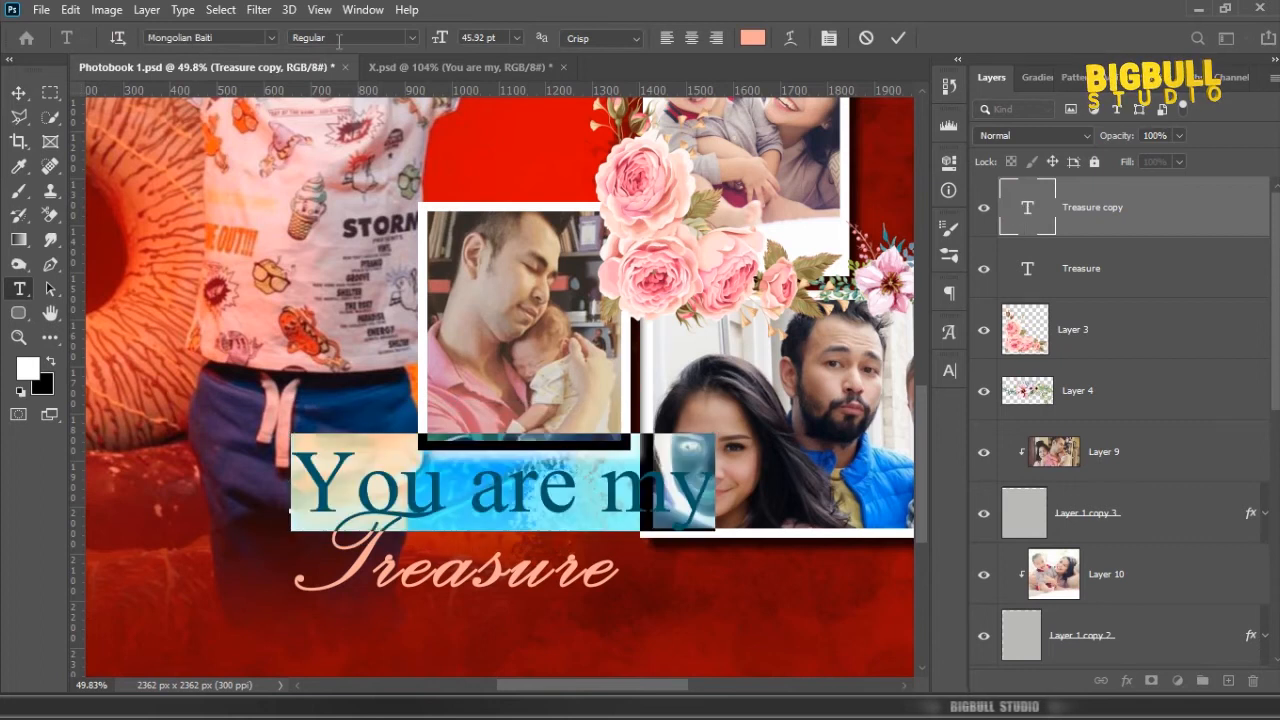
pyautogui.moveTo(445, 45); pyautogui.dragTo(427, 49)
pyautogui.click(1086, 210)
pyautogui.press('v')
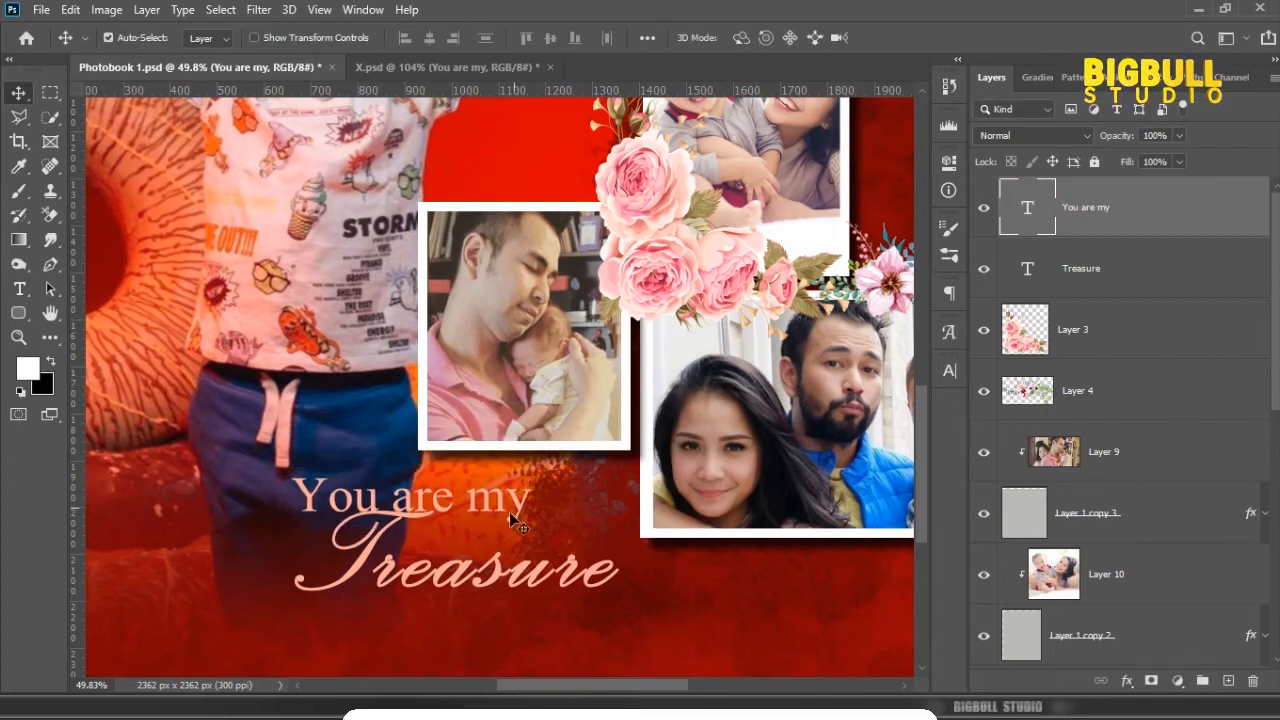
# Step: Shrink the "You are my" text to 19.61 pt and fit it above the lowercase letters of Treasure
pyautogui.scroll(4, 512, 500)
pyautogui.moveTo(509, 499); pyautogui.dragTo(702, 416)
pyautogui.scroll(2, 512, 428)
pyautogui.hotkey('ctrl', 'r')
pyautogui.hotkey('ctrl', 't')
pyautogui.press('Return')
pyautogui.scroll(1, 612, 455)
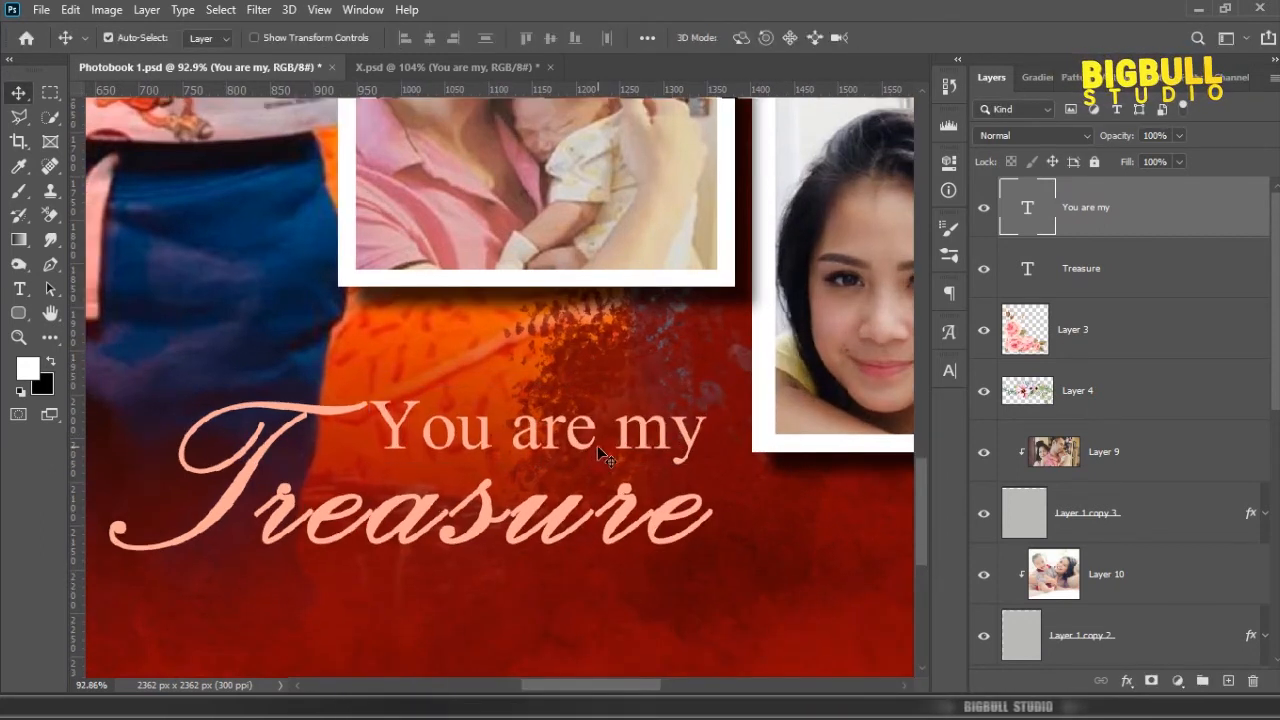
pyautogui.moveTo(606, 453); pyautogui.dragTo(612, 455)
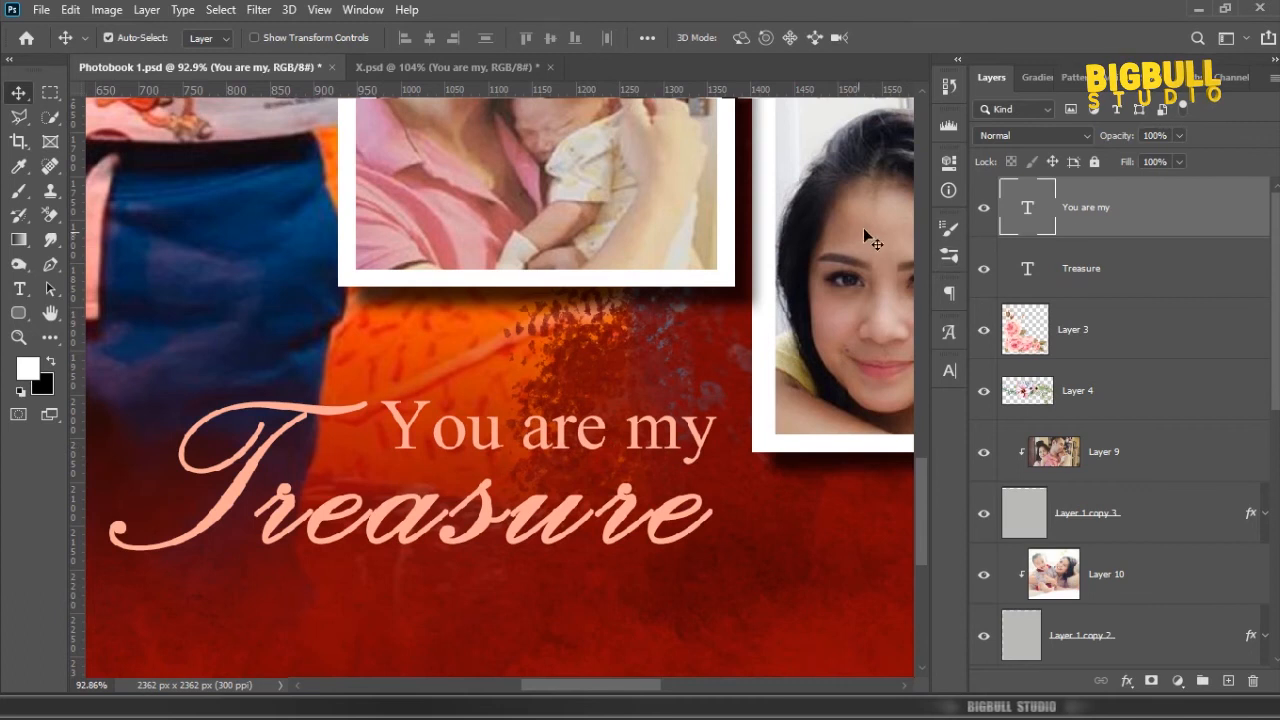
# Step: Recolor both the "You are my" and "Treasure" texts to white (ffffff)
pyautogui.doubleClick(1038, 214)
pyautogui.click(759, 40)
pyautogui.moveTo(799, 163); pyautogui.dragTo(780, 150)
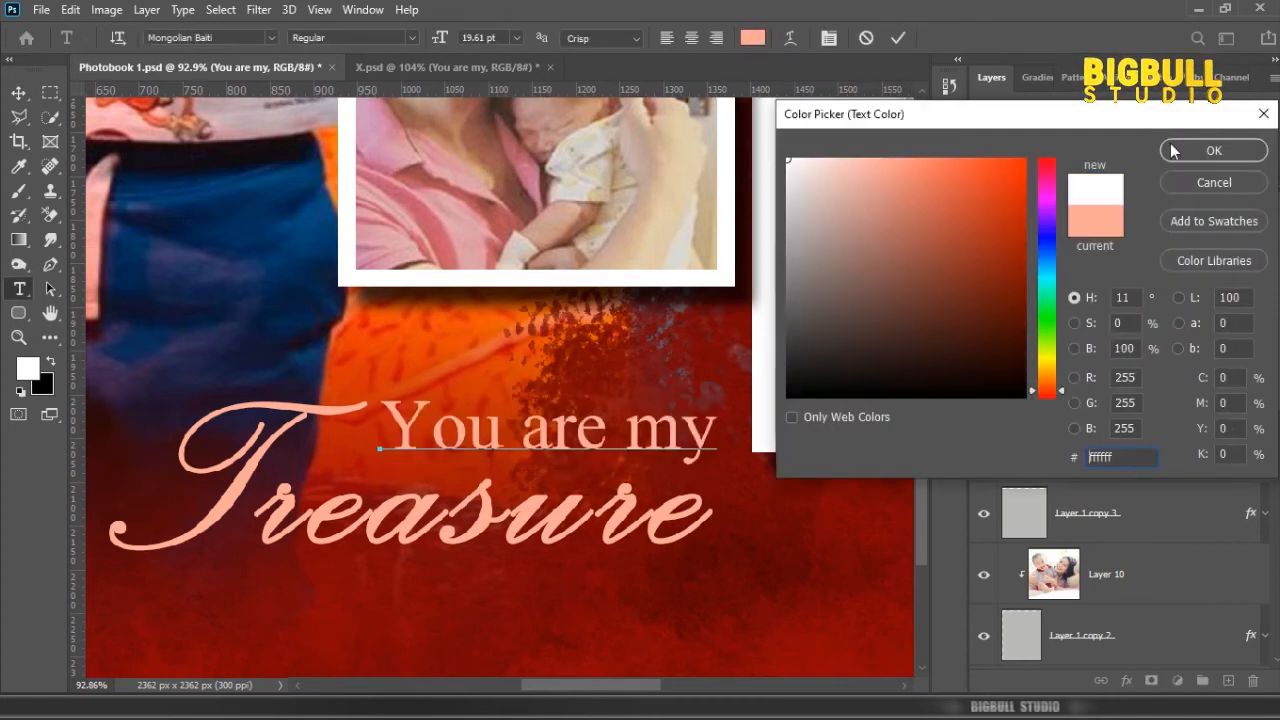
pyautogui.click(1174, 150)
pyautogui.doubleClick(1030, 268)
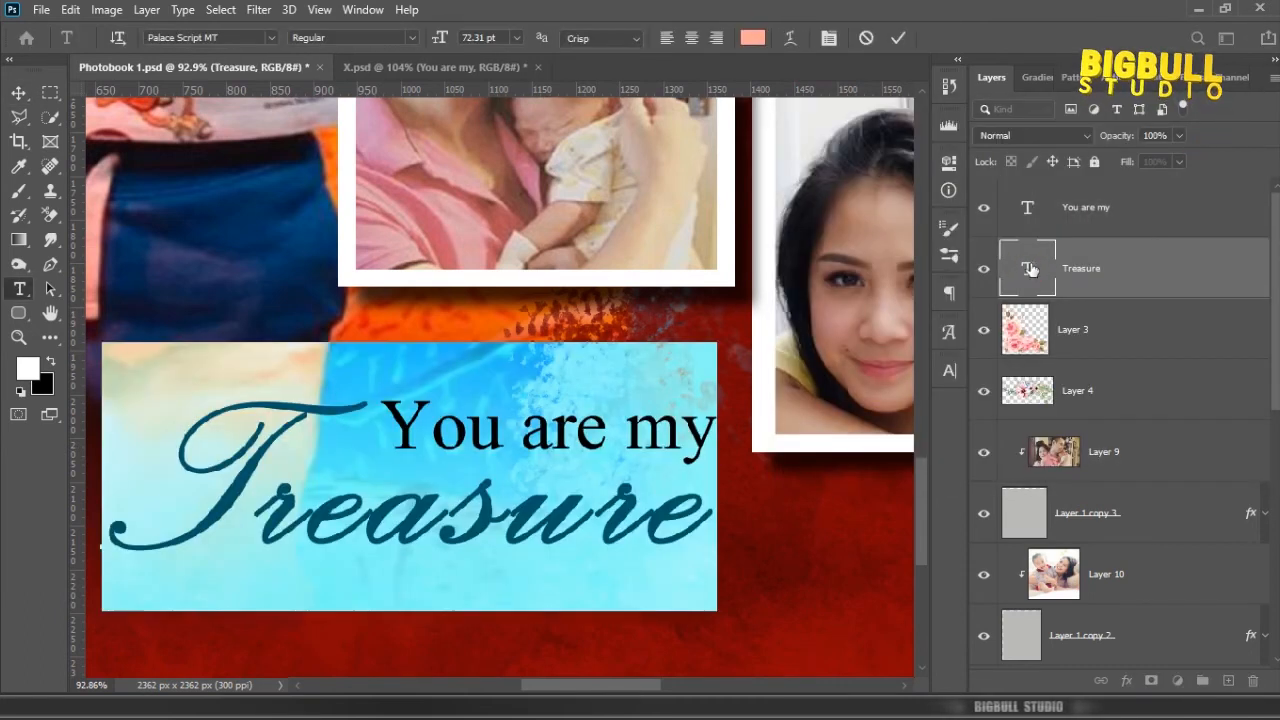
pyautogui.click(752, 38)
pyautogui.click(795, 131)
pyautogui.click(1208, 149)
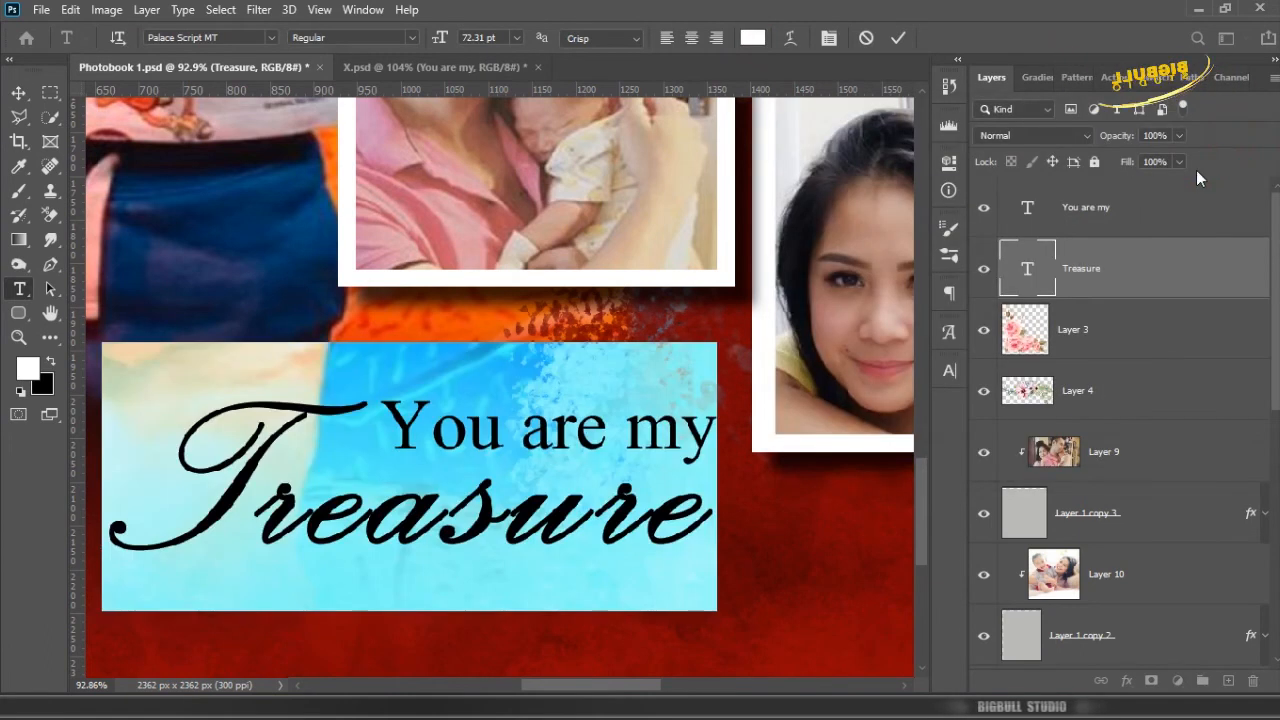
pyautogui.hotkey('ctrl', 'Return')
# Step: Link the two title text layers and move them up close beneath the small frame, ending at its right edge
pyautogui.rightClick(1148, 227)
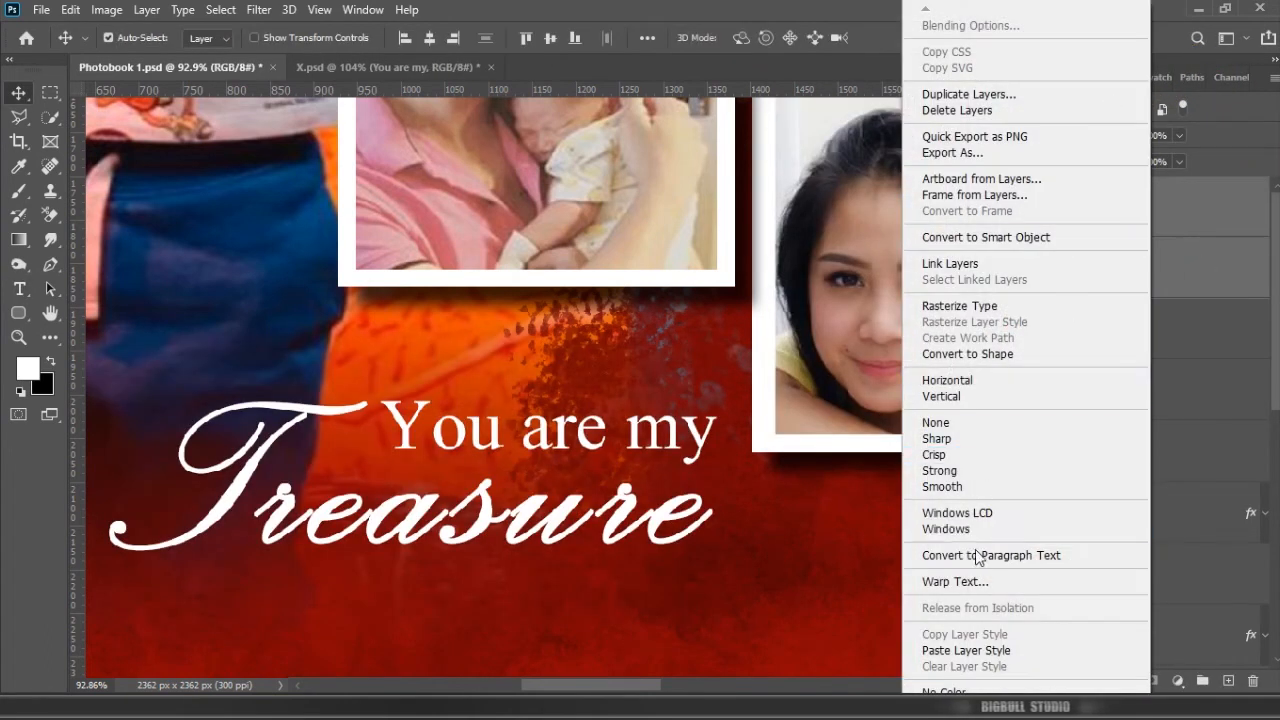
pyautogui.click(950, 263)
pyautogui.scroll(-5, 664, 465)
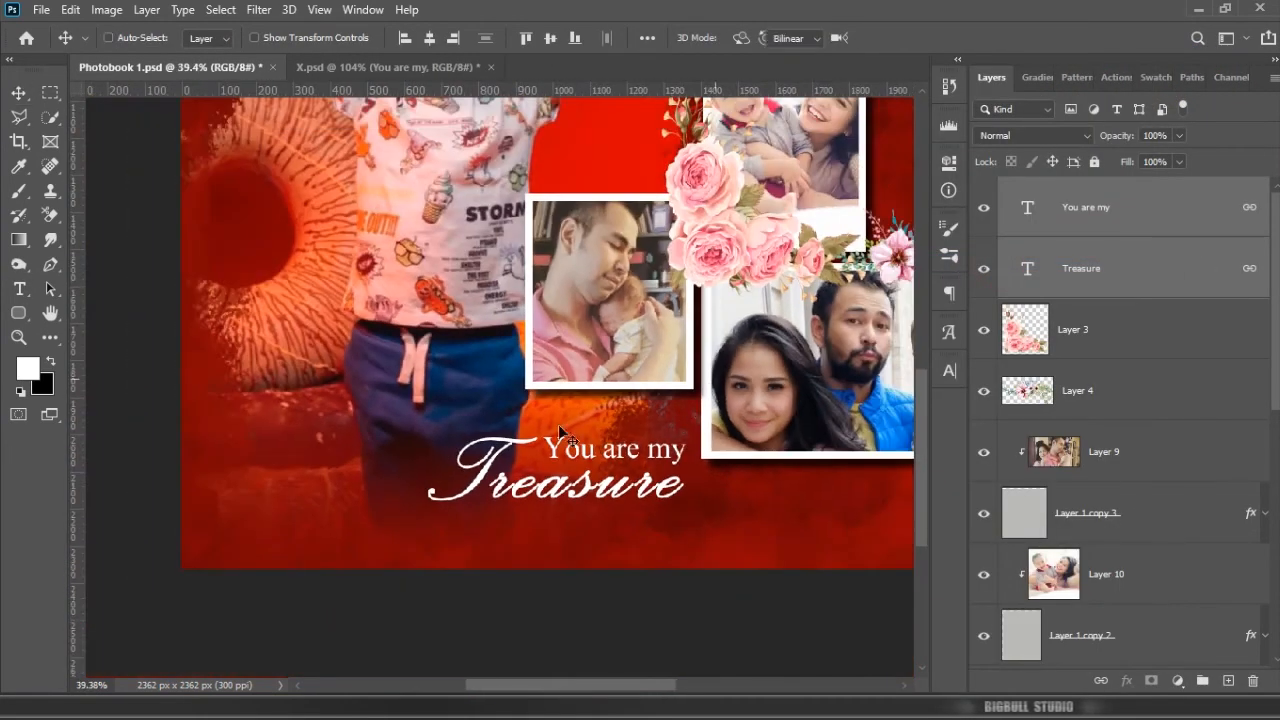
pyautogui.hotkey('ctrl', 't')
pyautogui.moveTo(429, 435); pyautogui.dragTo(406, 430)
pyautogui.moveTo(646, 460); pyautogui.dragTo(654, 431)
pyautogui.moveTo(431, 480); pyautogui.dragTo(437, 464)
pyautogui.press('Return')
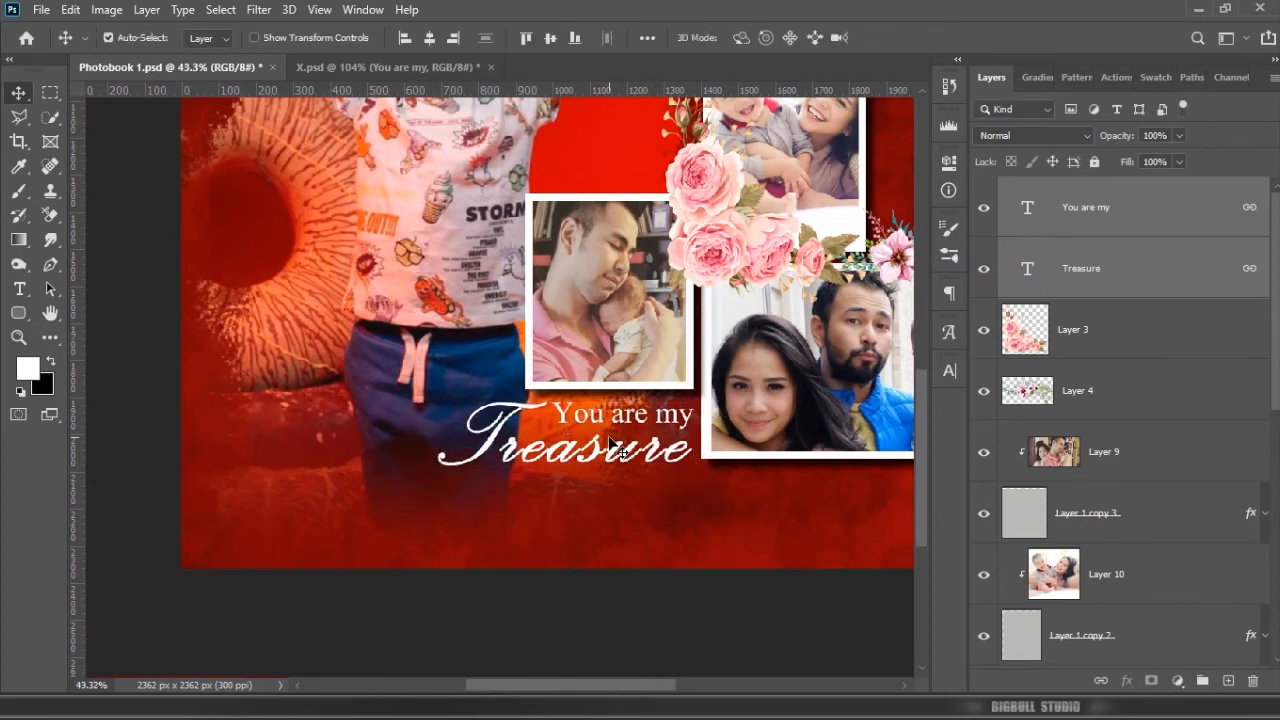
# Step: Give the Treasure text a short Multiply drop shadow at 75% opacity, 135° angle and 7 px size
pyautogui.scroll(2, 617, 440)
pyautogui.scroll(1, 920, 430)
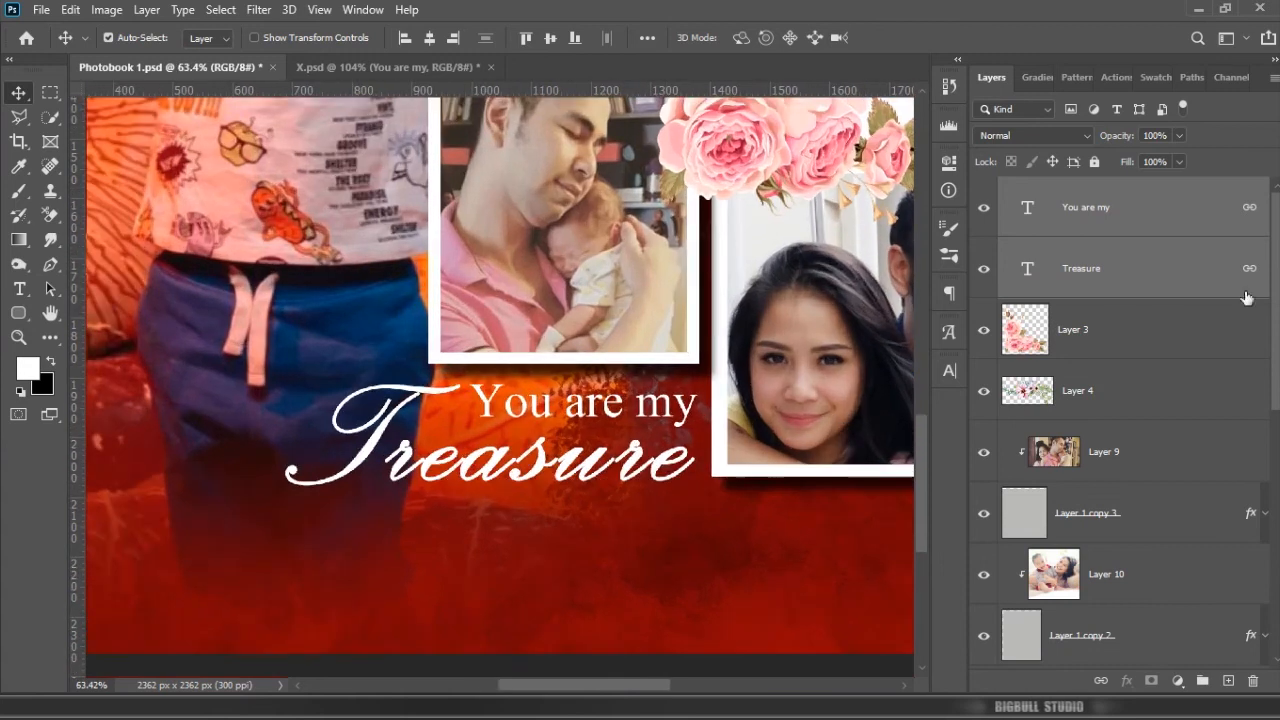
pyautogui.click(1180, 270)
pyautogui.doubleClick(1207, 264)
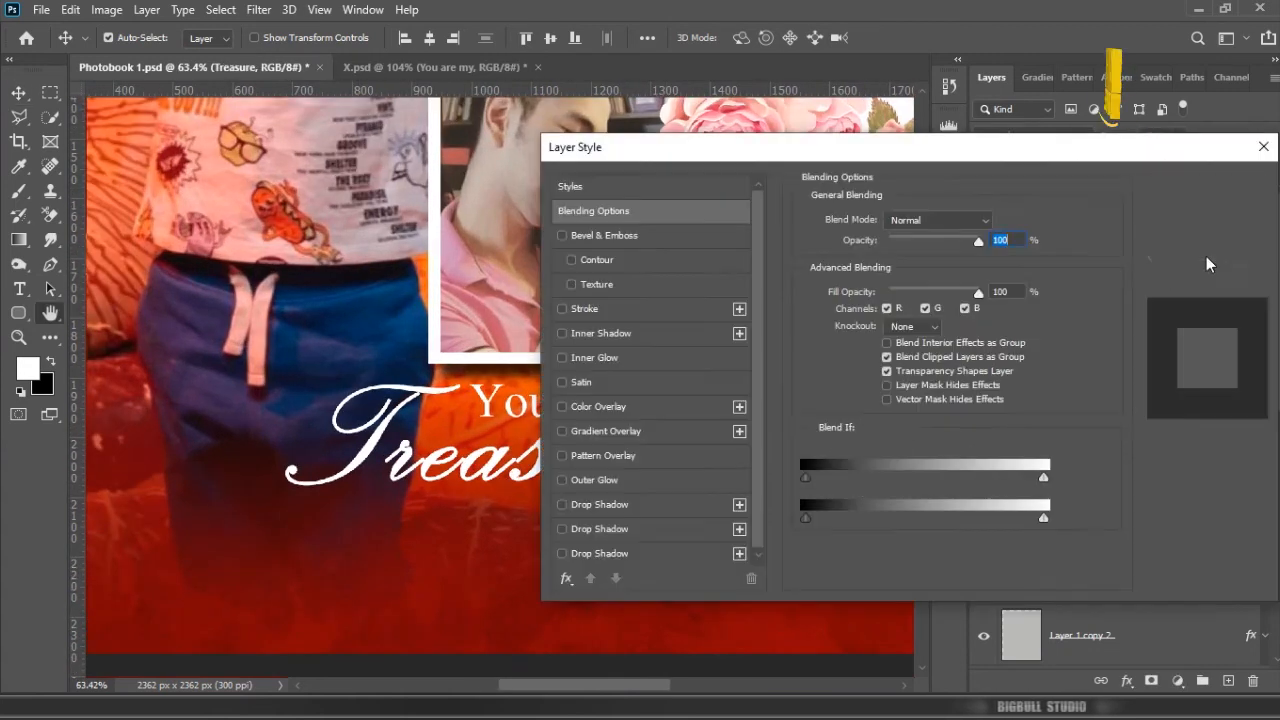
pyautogui.click(630, 553)
pyautogui.moveTo(865, 160); pyautogui.dragTo(1050, 134)
pyautogui.moveTo(1082, 277); pyautogui.dragTo(1061, 322)
pyautogui.click(1186, 275)
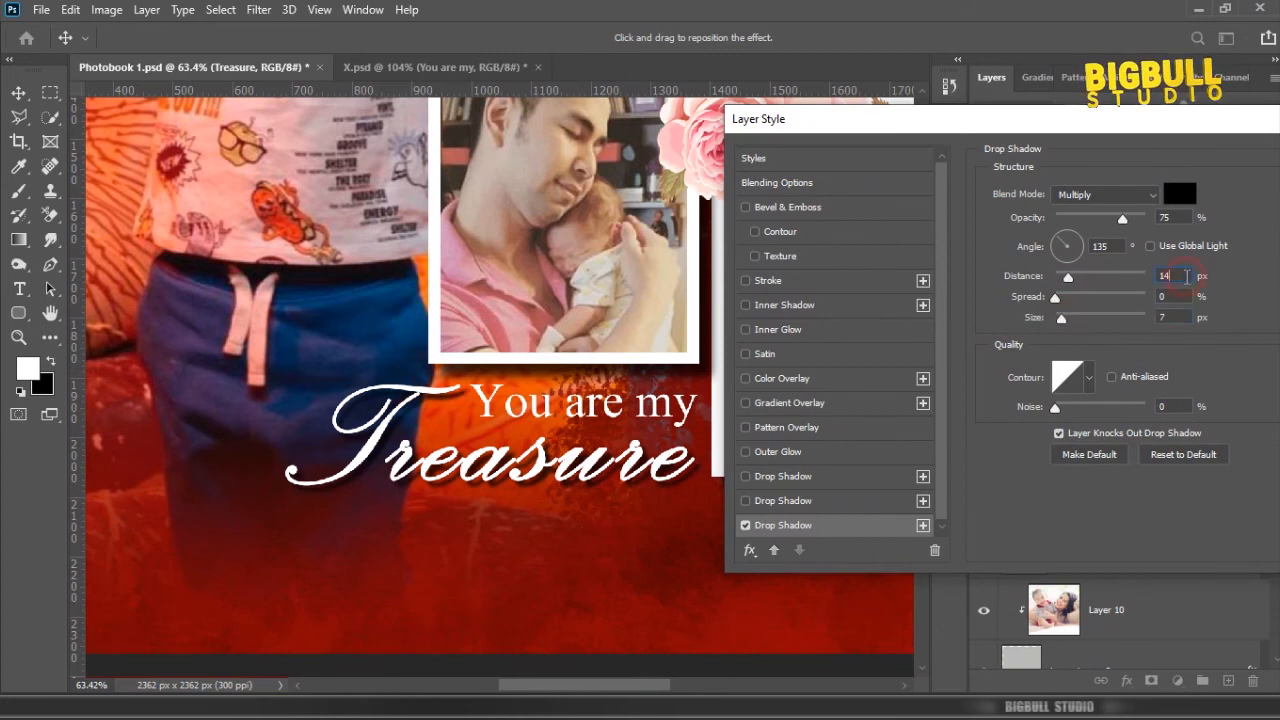
pyautogui.scroll(-4, 1188, 275)
pyautogui.moveTo(1221, 121); pyautogui.dragTo(1052, 140)
pyautogui.click(1248, 172)
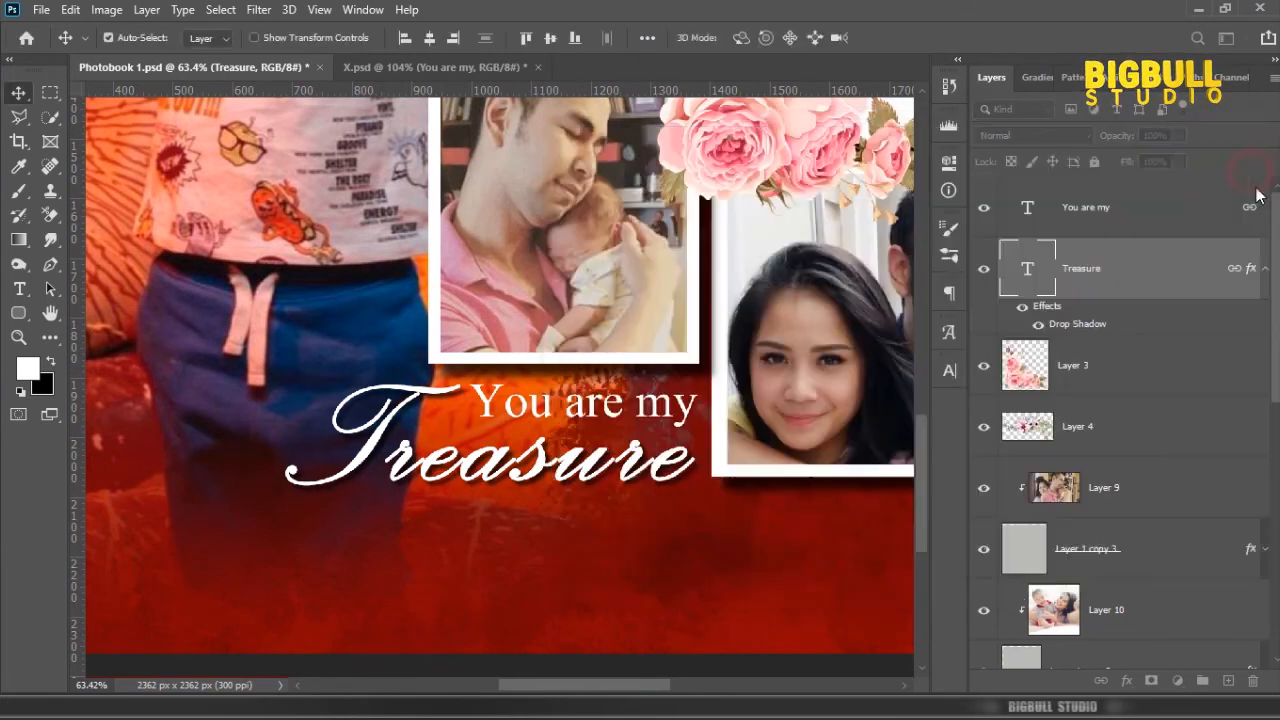
# Step: Copy the Treasure drop shadow to "You are my" and add a second shadow at 65% opacity, 6 px distance and 6 px size
pyautogui.moveTo(1250, 268); pyautogui.dragTo(1243, 221)
pyautogui.rightClick(1246, 207)
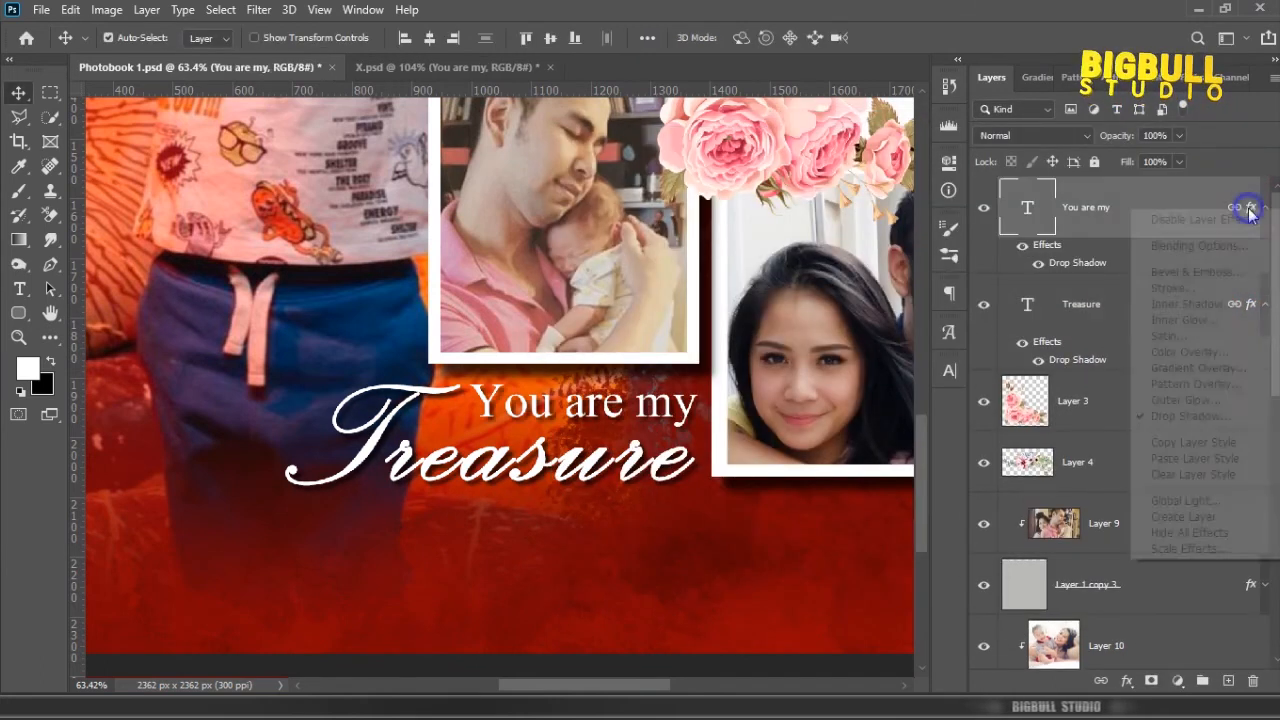
pyautogui.click(1160, 416)
pyautogui.moveTo(891, 146); pyautogui.dragTo(1022, 129)
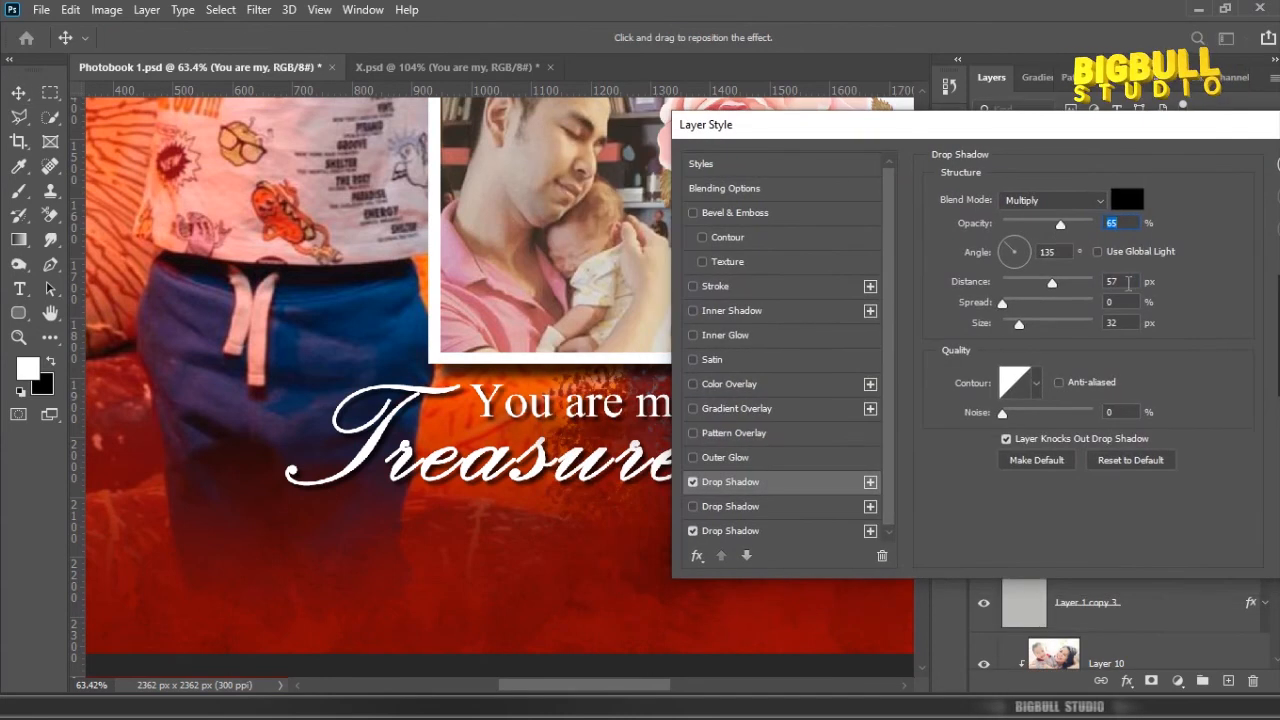
pyautogui.click(1130, 282)
pyautogui.scroll(-3, 1130, 282)
pyautogui.click(1134, 323)
pyautogui.write('6')
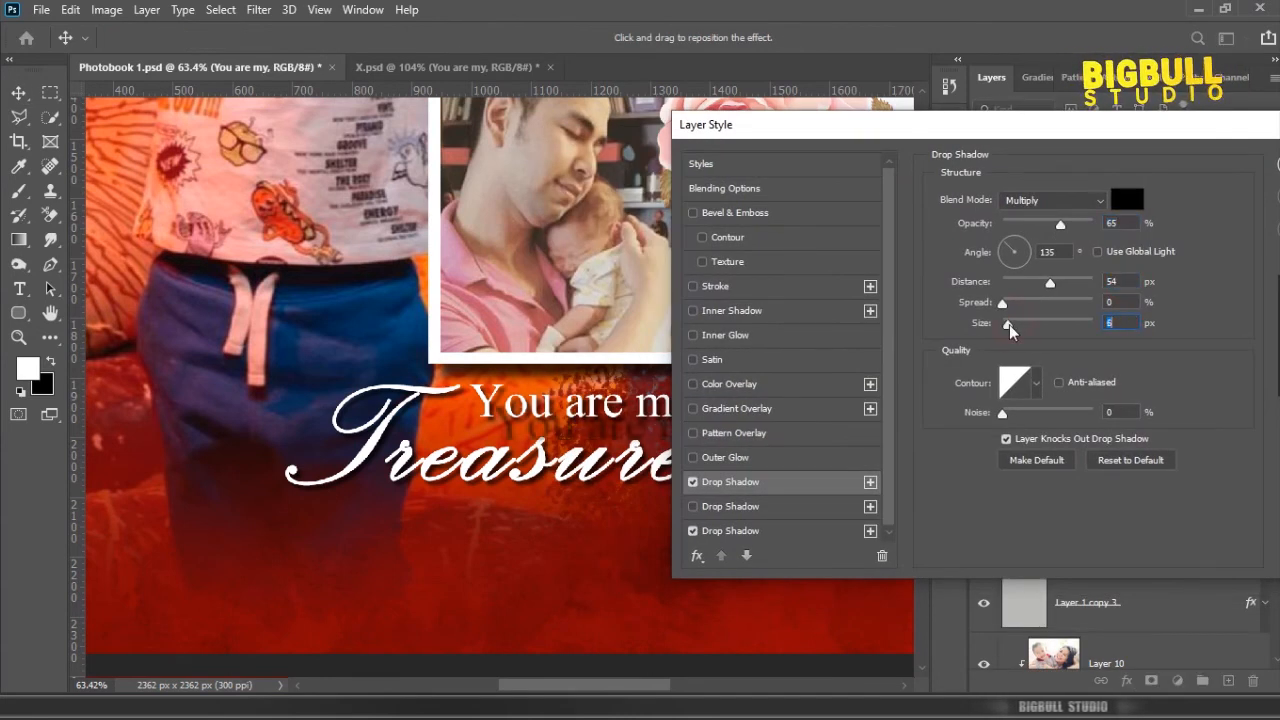
pyautogui.click(1128, 283)
pyautogui.moveTo(1050, 283); pyautogui.dragTo(1012, 287)
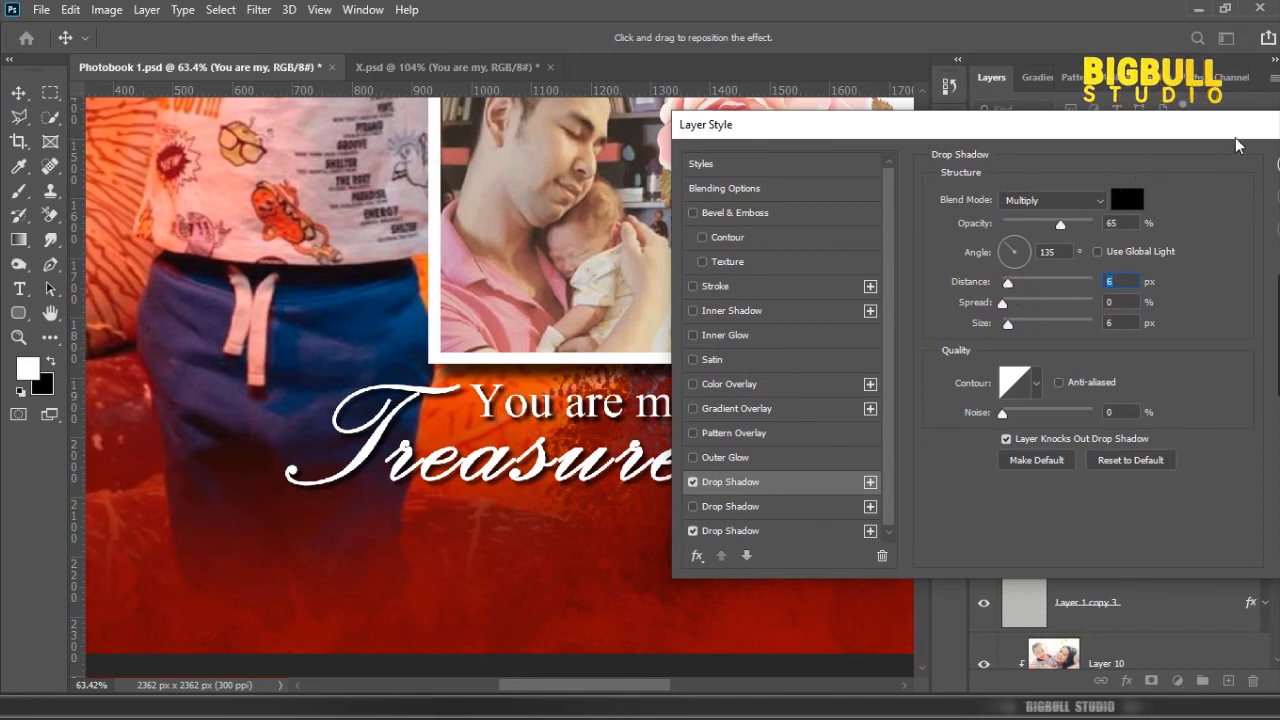
pyautogui.press('Return')
# Step: Bring the "One of the sweetest ways" paragraph from Untitled-3 into the photobook page and place it left of the title
pyautogui.press('z')
pyautogui.hotkey('ctrl', '0')
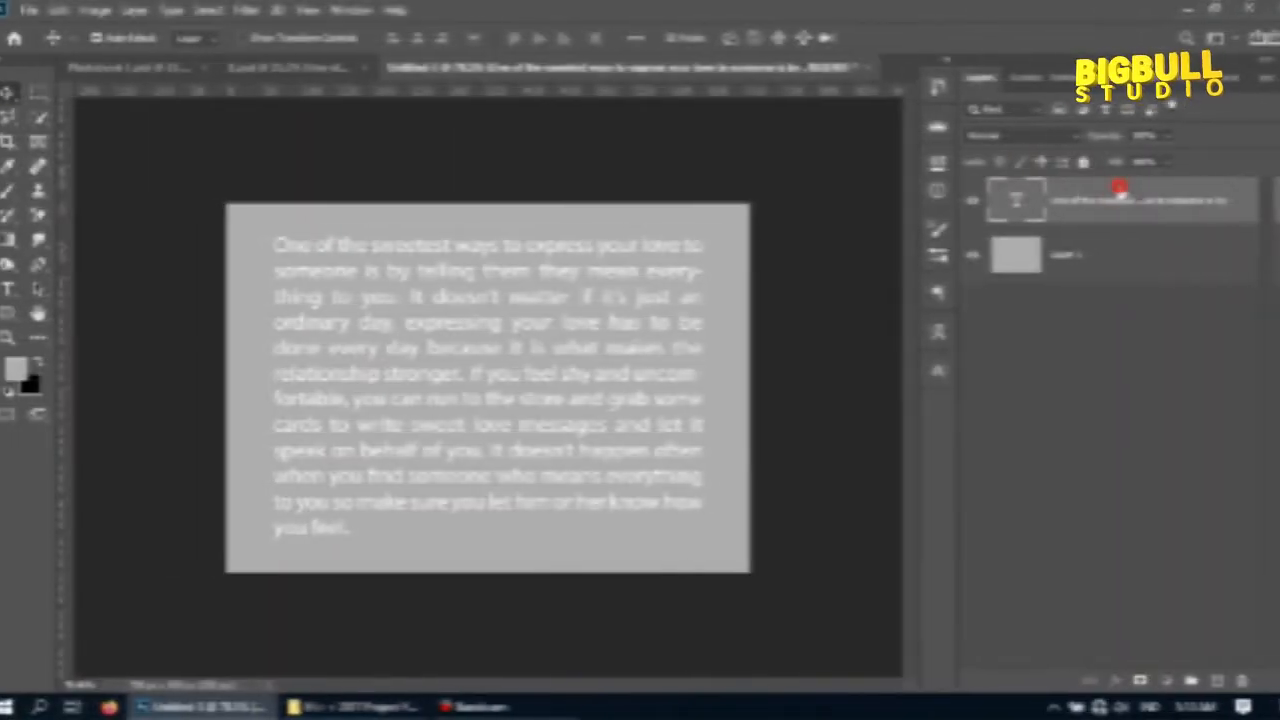
pyautogui.moveTo(1140, 195); pyautogui.dragTo(378, 492)
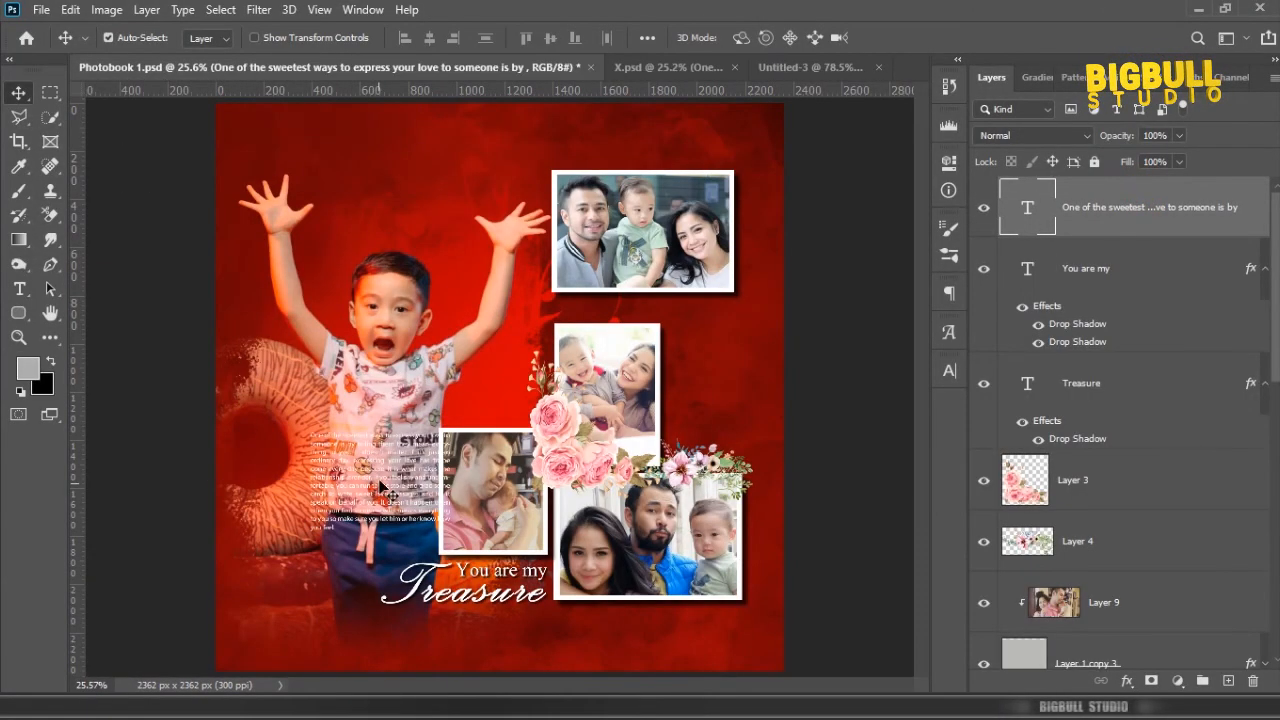
pyautogui.scroll(2, 378, 492)
pyautogui.scroll(-2, 418, 368)
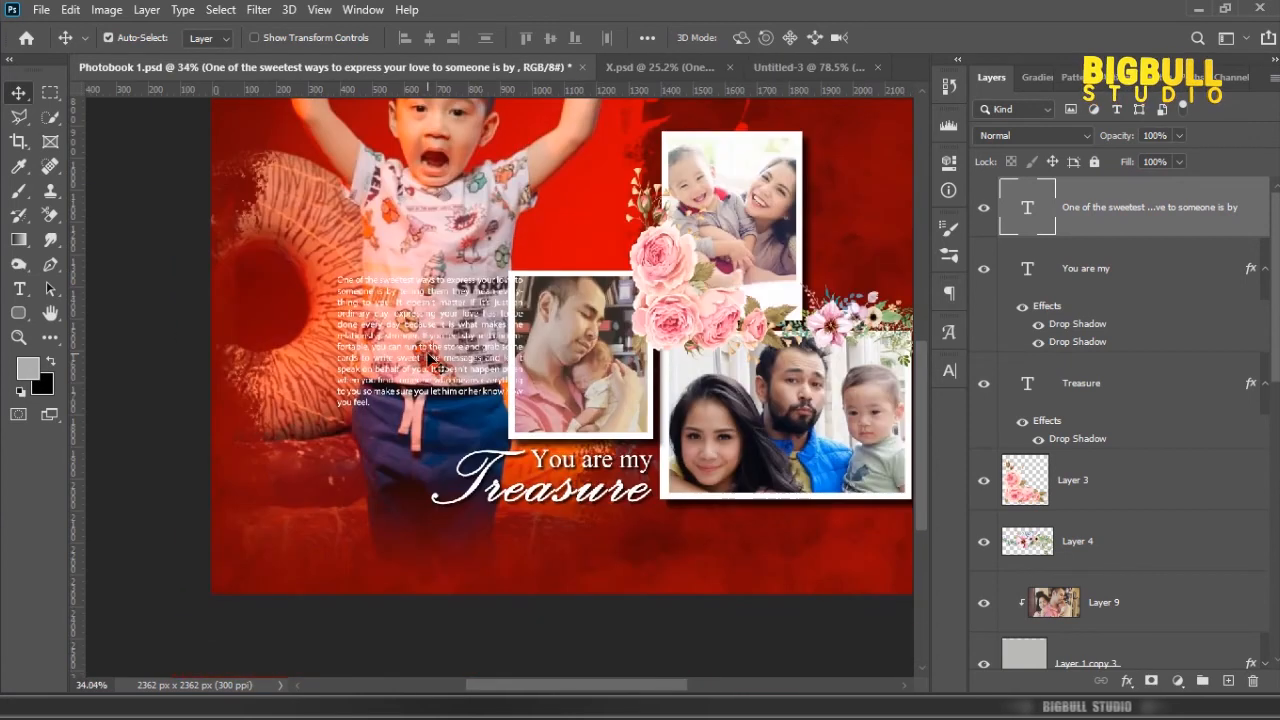
pyautogui.hotkey('ctrl', 't')
pyautogui.moveTo(430, 358); pyautogui.dragTo(389, 437)
pyautogui.press('Return')
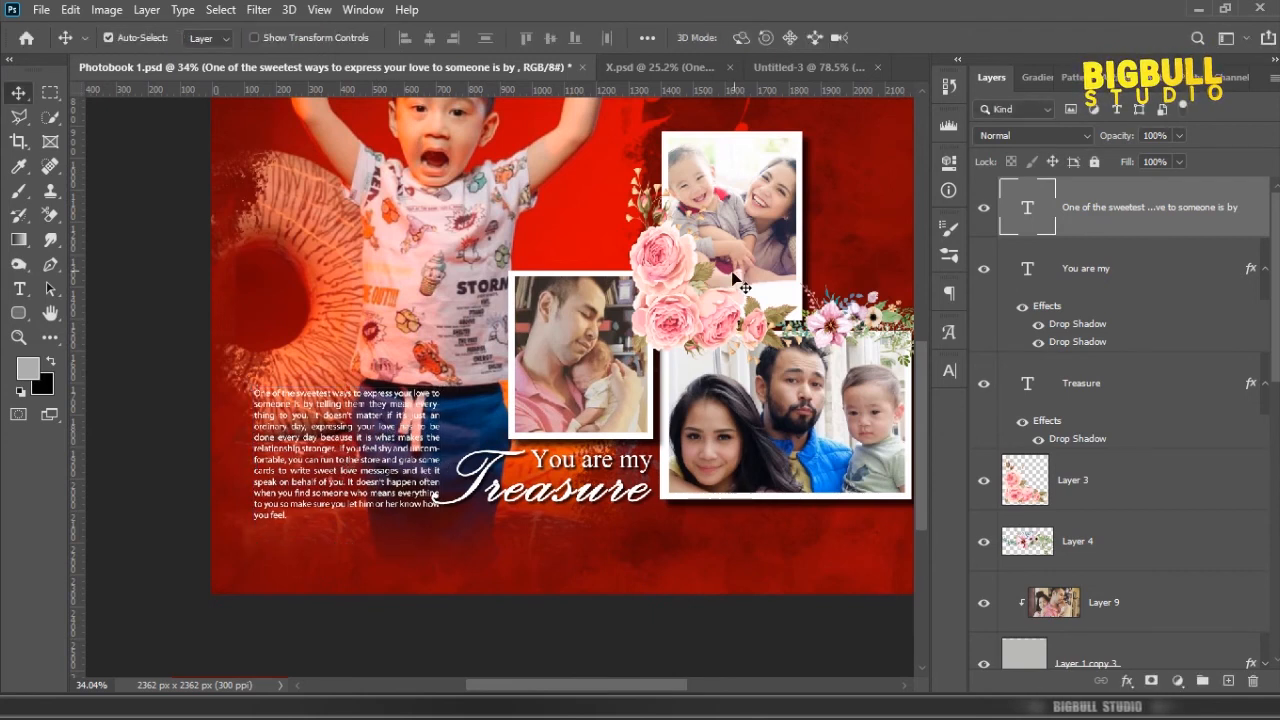
# Step: Widen the paragraph's text box slightly so its lines reflow
pyautogui.scroll(2, 322, 494)
pyautogui.hotkey('ctrl', 't')
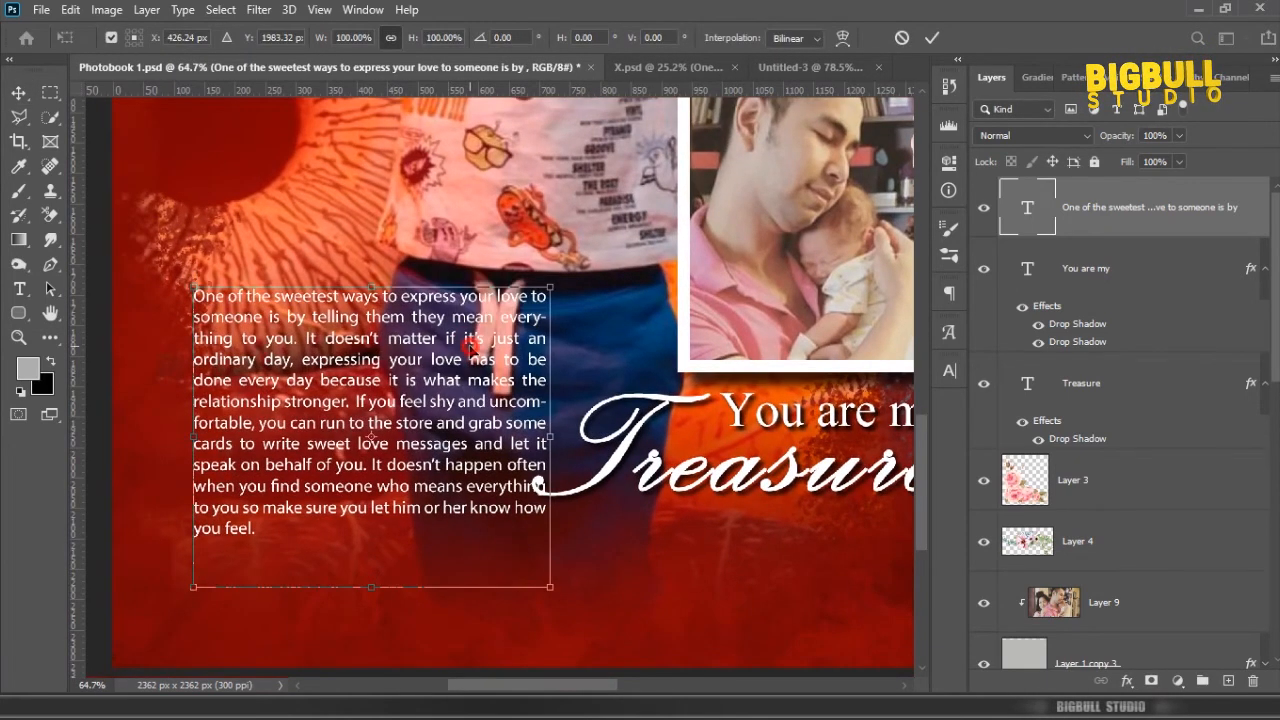
pyautogui.doubleClick(470, 347)
pyautogui.scroll(-1, 470, 347)
pyautogui.doubleClick(1024, 207)
pyautogui.moveTo(544, 567); pyautogui.dragTo(557, 566)
pyautogui.click(1103, 215)
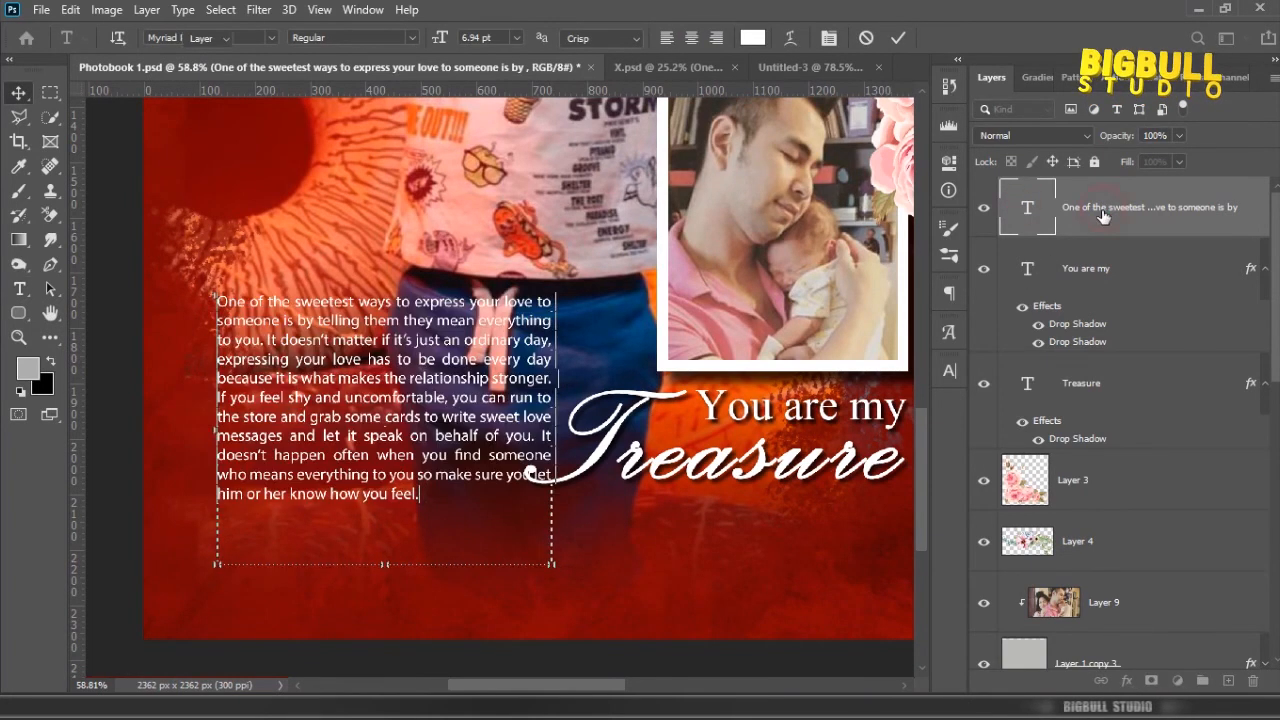
# Step: Lower the paragraph text layer's opacity to 61%
pyautogui.click(1179, 135)
pyautogui.moveTo(1184, 157); pyautogui.dragTo(1145, 158)
pyautogui.click(1137, 205)
# Step: Scale the linked "You are my Treasure" title down to about 89% and nudge it slightly downward below the small frame
pyautogui.click(1262, 275)
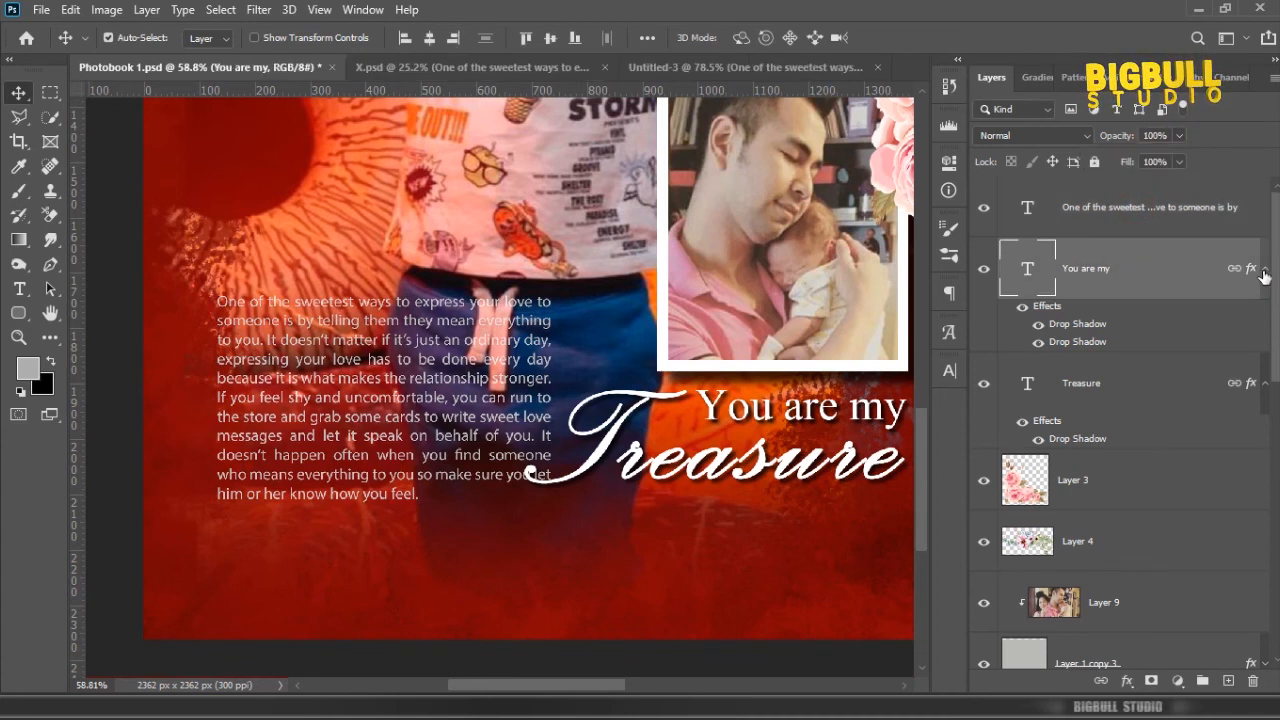
pyautogui.scroll(-3, 652, 402)
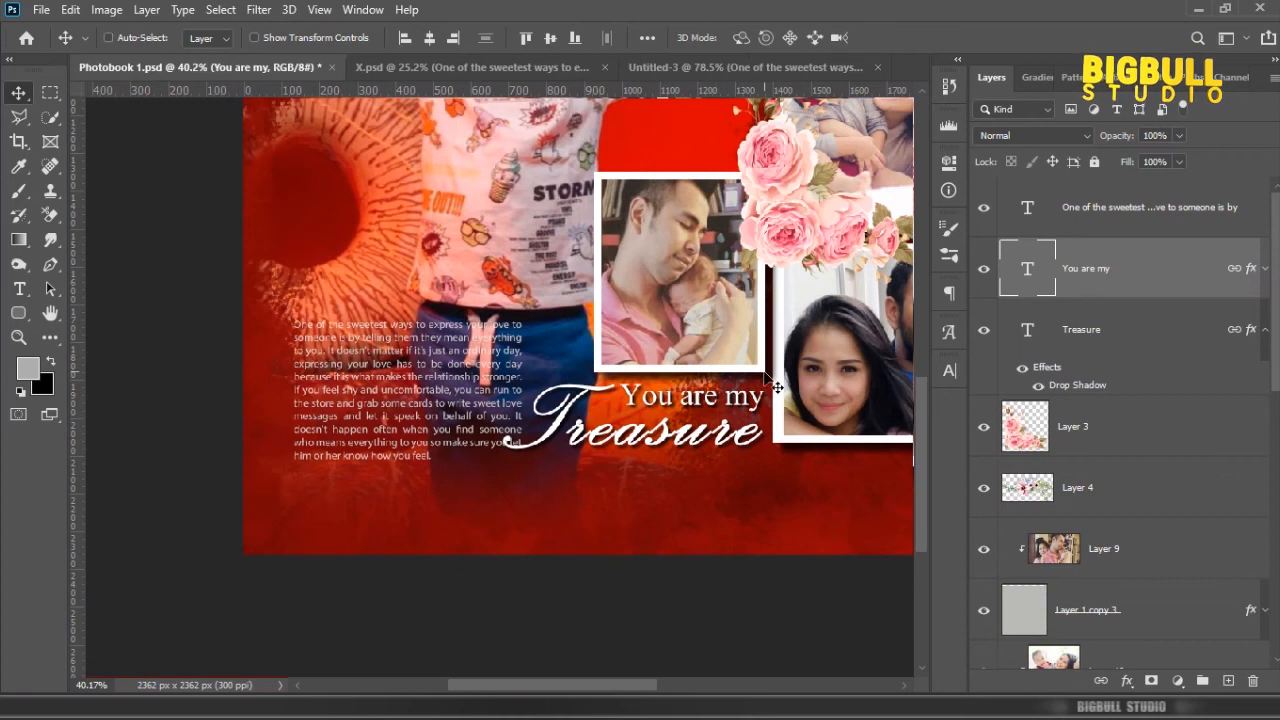
pyautogui.hotkey('ctrl', 't')
pyautogui.moveTo(503, 452); pyautogui.dragTo(535, 438)
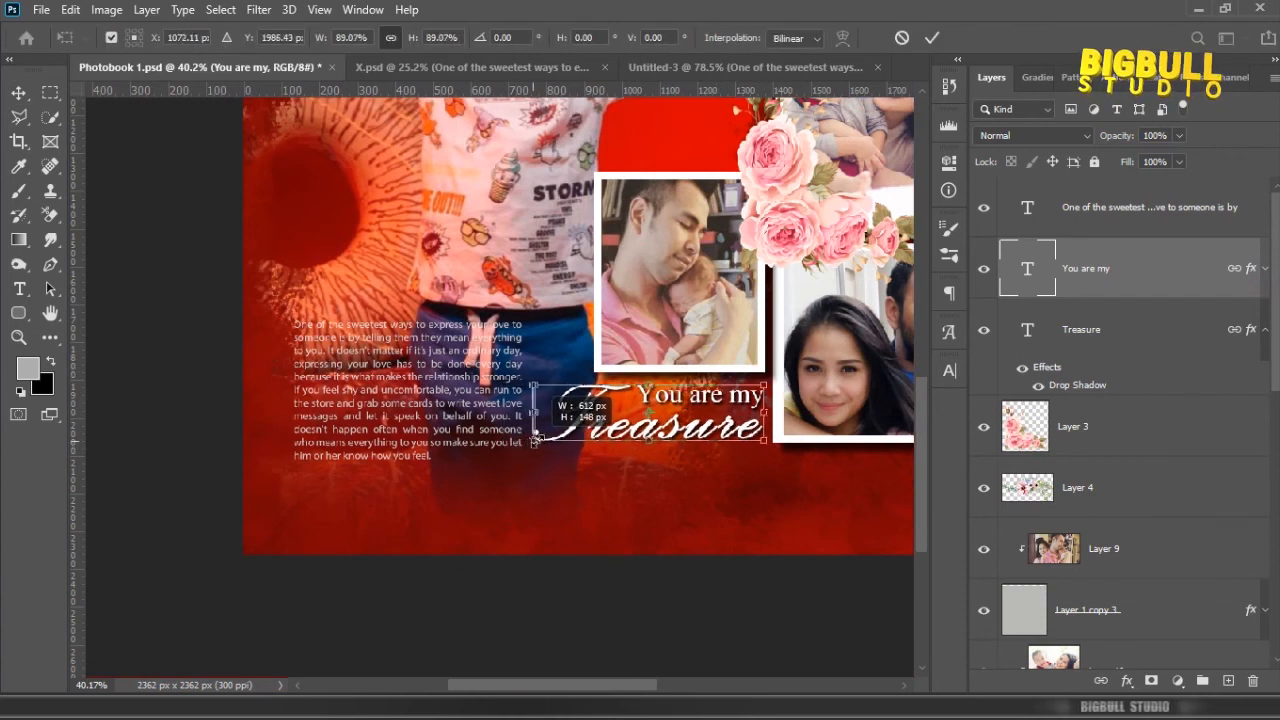
pyautogui.press('Return')
pyautogui.scroll(-1, 697, 400)
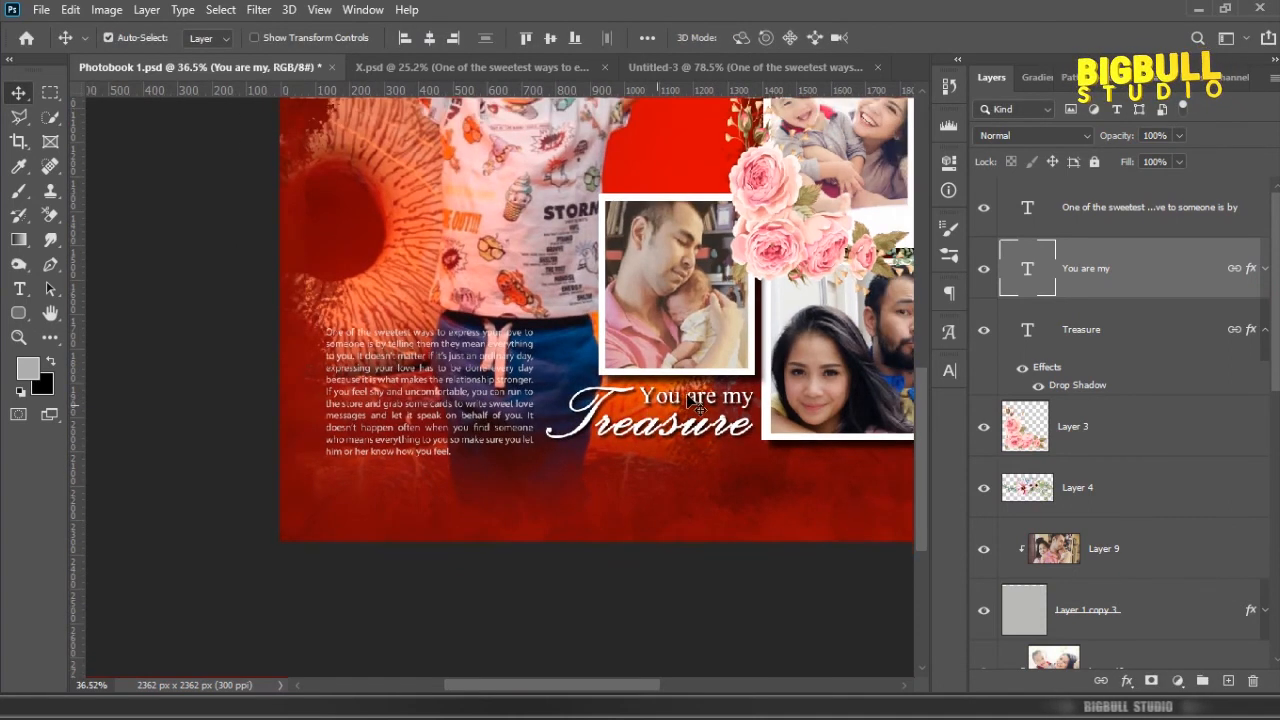
pyautogui.moveTo(697, 400); pyautogui.dragTo(680, 418)
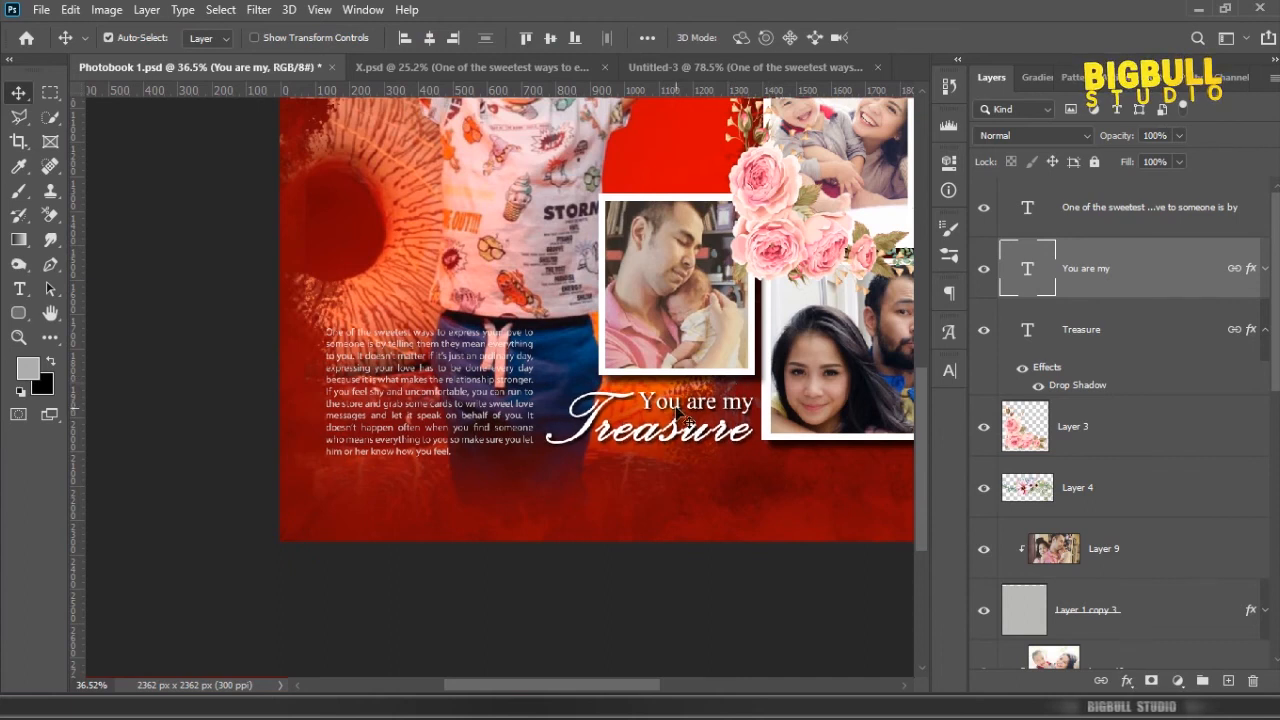
# Step: Fit the page on screen and gather all layers, from the paragraph text down to Background, into one group
pyautogui.scroll(-1, 677, 409)
pyautogui.press('z')
pyautogui.rightClick(688, 361)
pyautogui.click(723, 372)
pyautogui.click(1165, 210)
pyautogui.scroll(-9, 1177, 314)
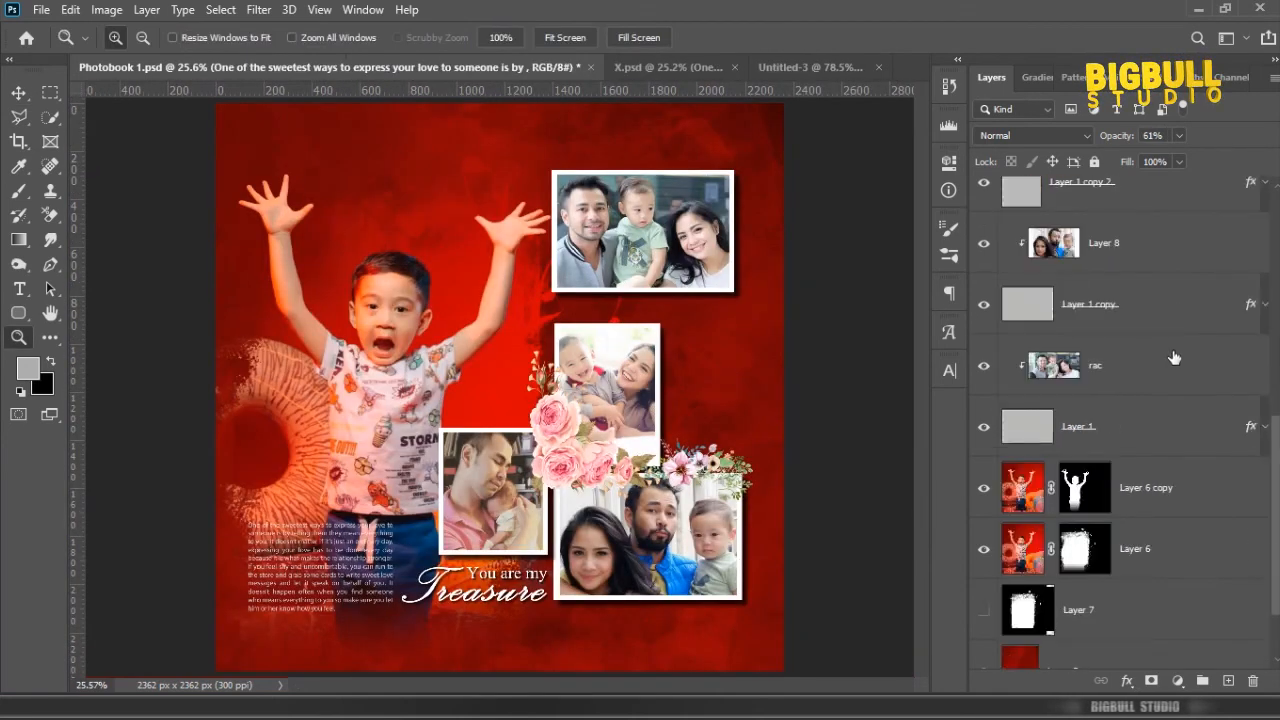
pyautogui.scroll(-2, 1174, 358)
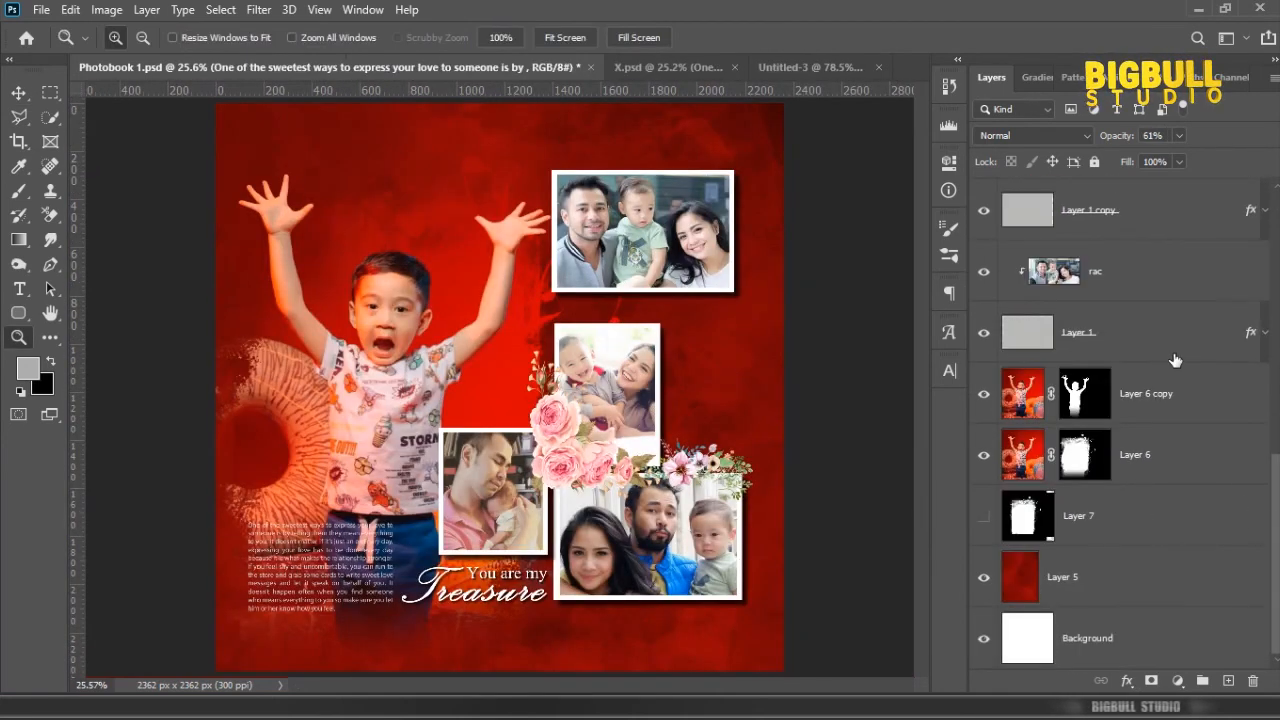
pyautogui.click(1205, 681)
# Step: Stamp all visible artwork onto a new layer above the group and save the document
pyautogui.click(1228, 681)
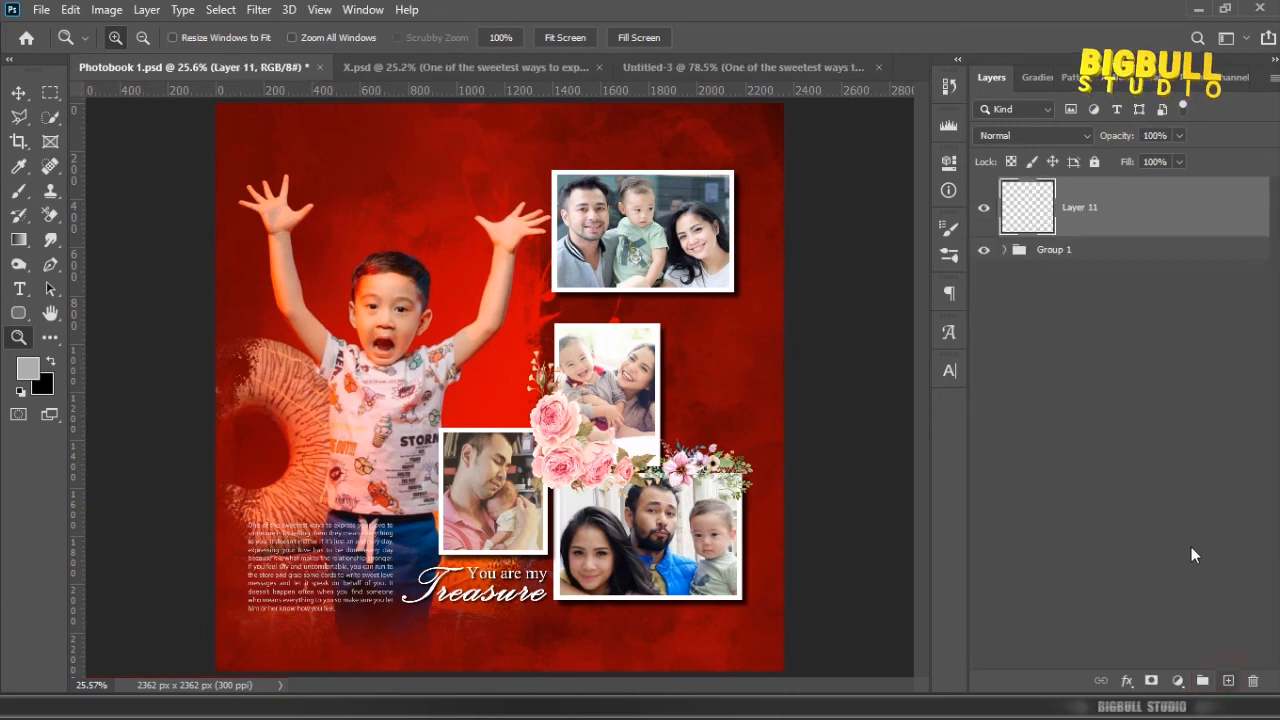
pyautogui.hotkey('ctrl', 'shift', 'alt', 'e')
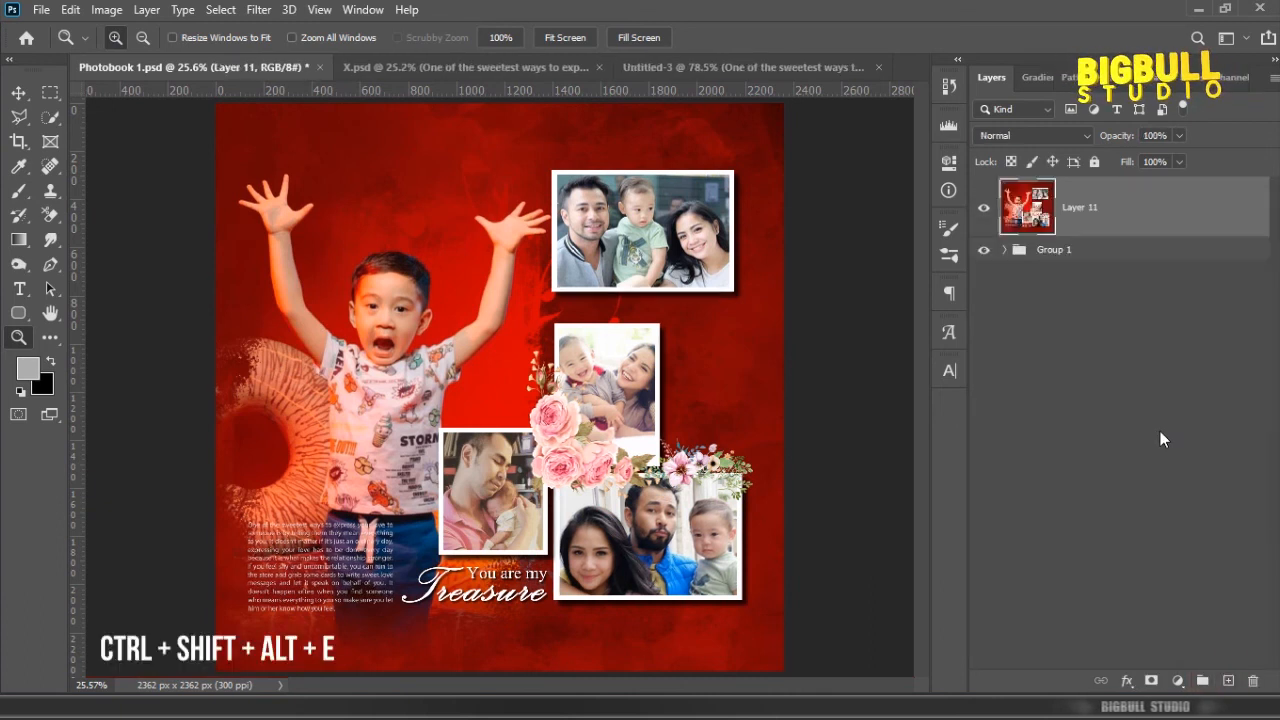
pyautogui.hotkey('ctrl', 's')
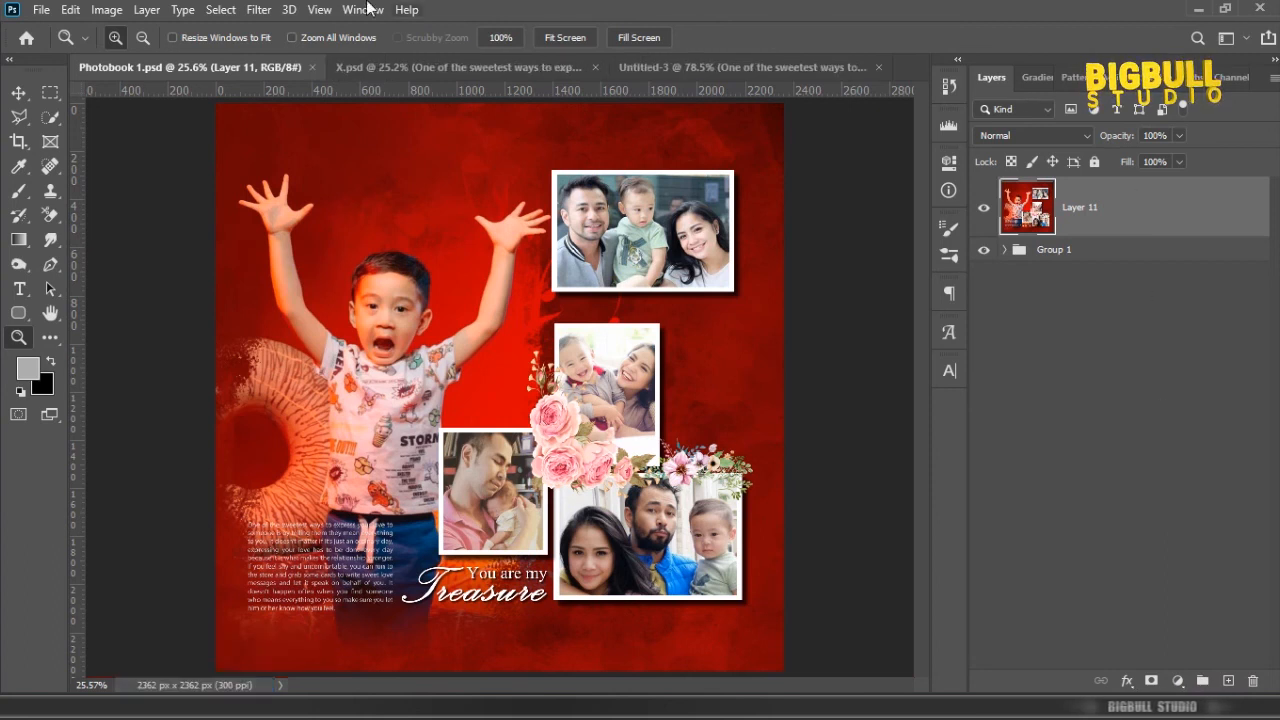
# Step: Open the stamped layer in the Camera Raw Filter and set Temperature to +13, Tint to +8 and Exposure to -0.05
pyautogui.click(266, 12)
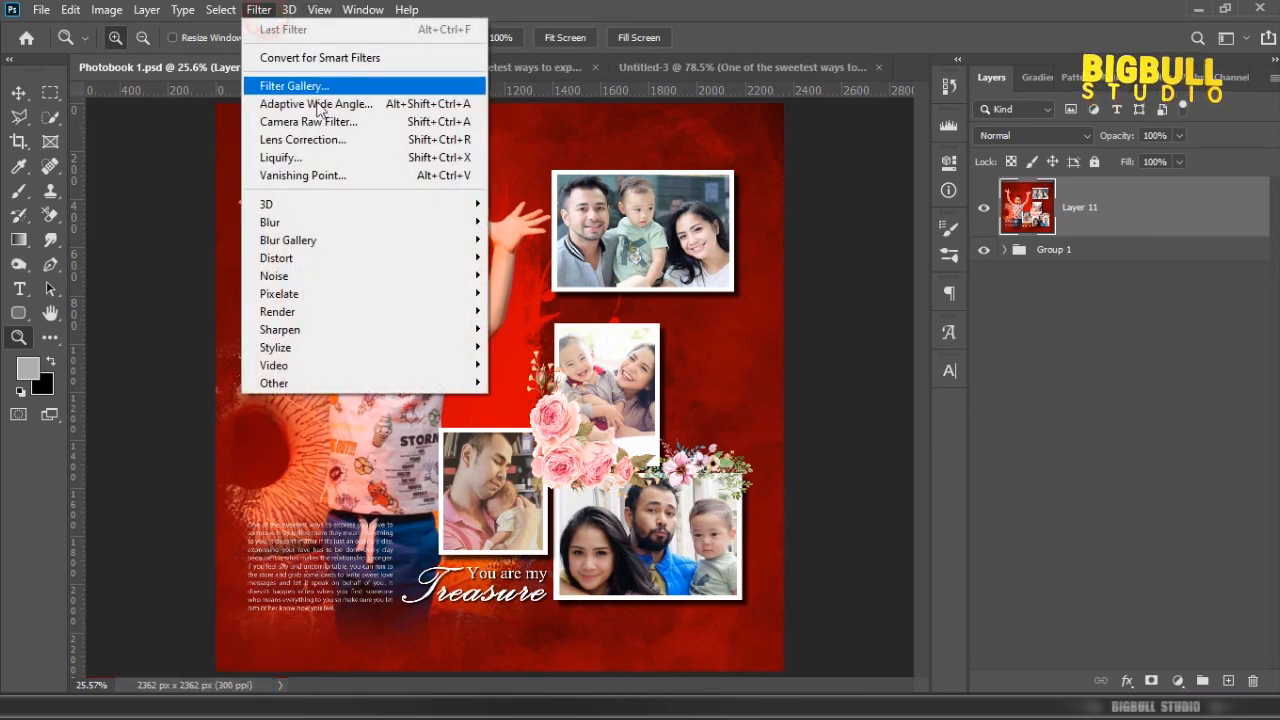
pyautogui.click(348, 121)
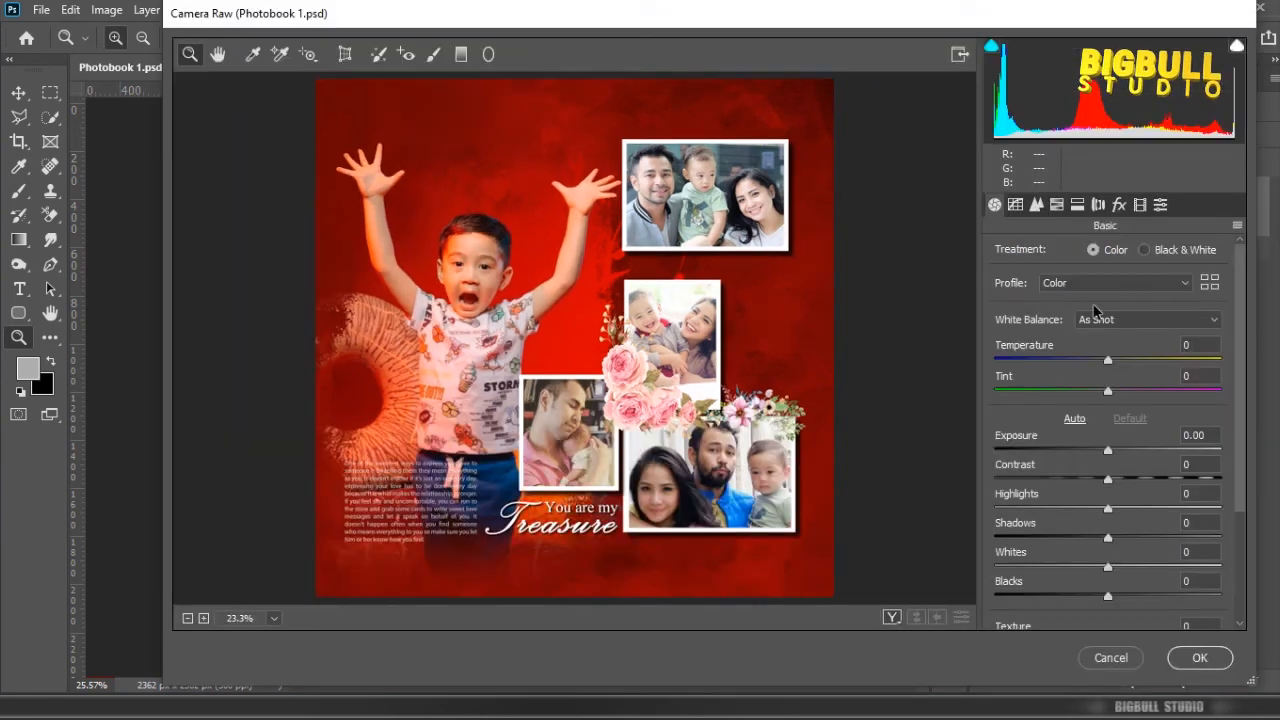
pyautogui.moveTo(1104, 359); pyautogui.dragTo(1121, 364)
pyautogui.moveTo(1108, 390); pyautogui.dragTo(1117, 390)
pyautogui.click(1108, 451)
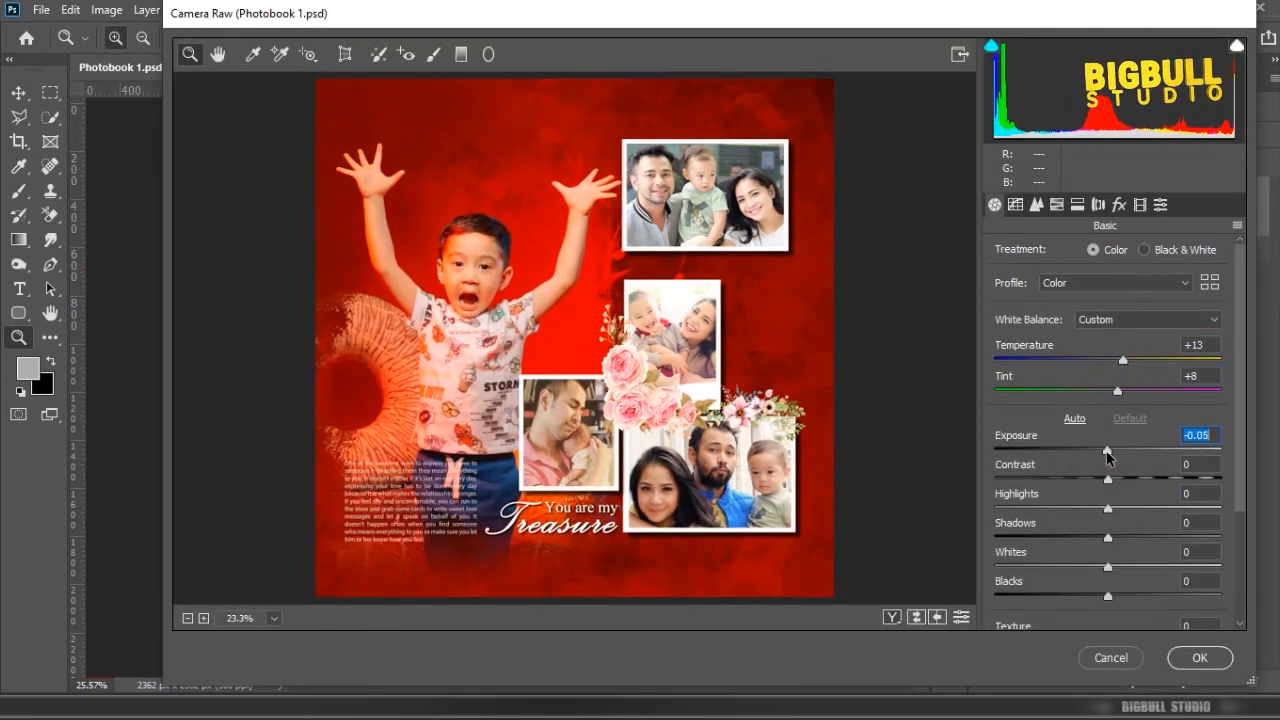
# Step: Fine-tune the remaining Basic sliders further down the Camera Raw settings, leave the Detail settings at their defaults, and apply the filter
pyautogui.scroll(-3, 1105, 440)
pyautogui.moveTo(1108, 389); pyautogui.dragTo(1092, 450)
pyautogui.scroll(-2, 1148, 440)
pyautogui.moveTo(1108, 586); pyautogui.dragTo(1131, 590)
pyautogui.click(1108, 614)
pyautogui.click(1036, 204)
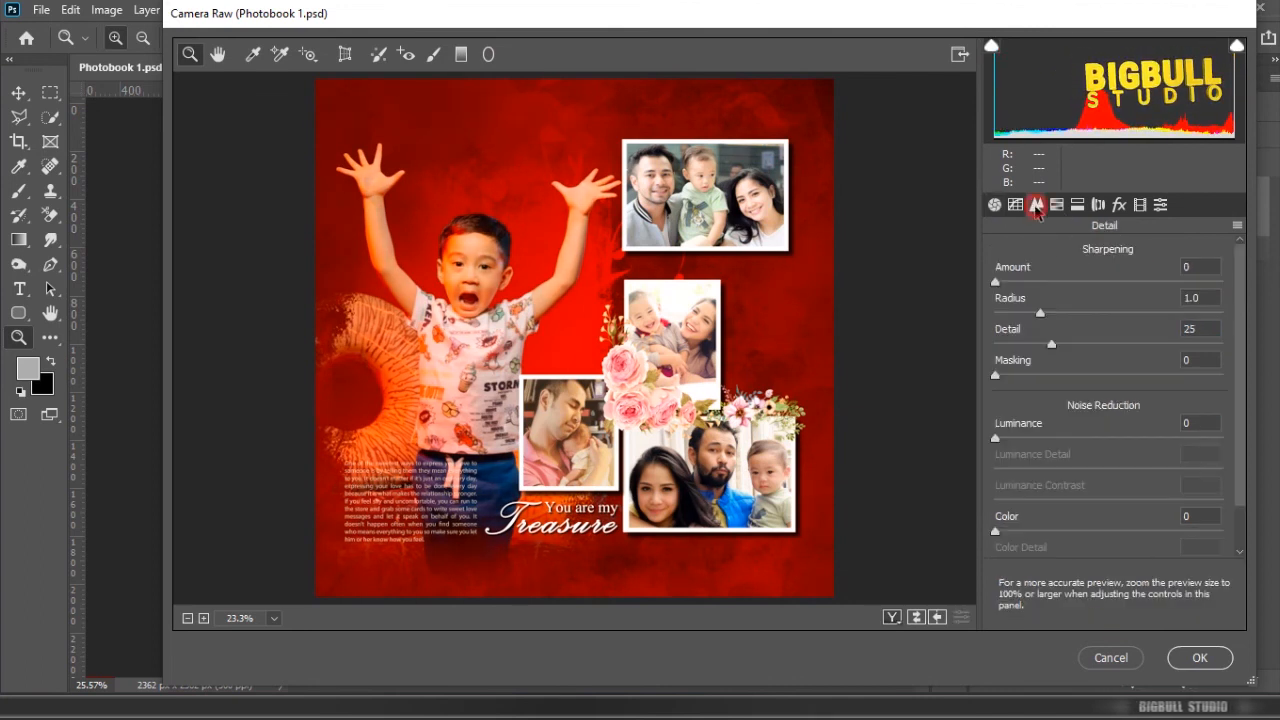
pyautogui.click(1210, 657)
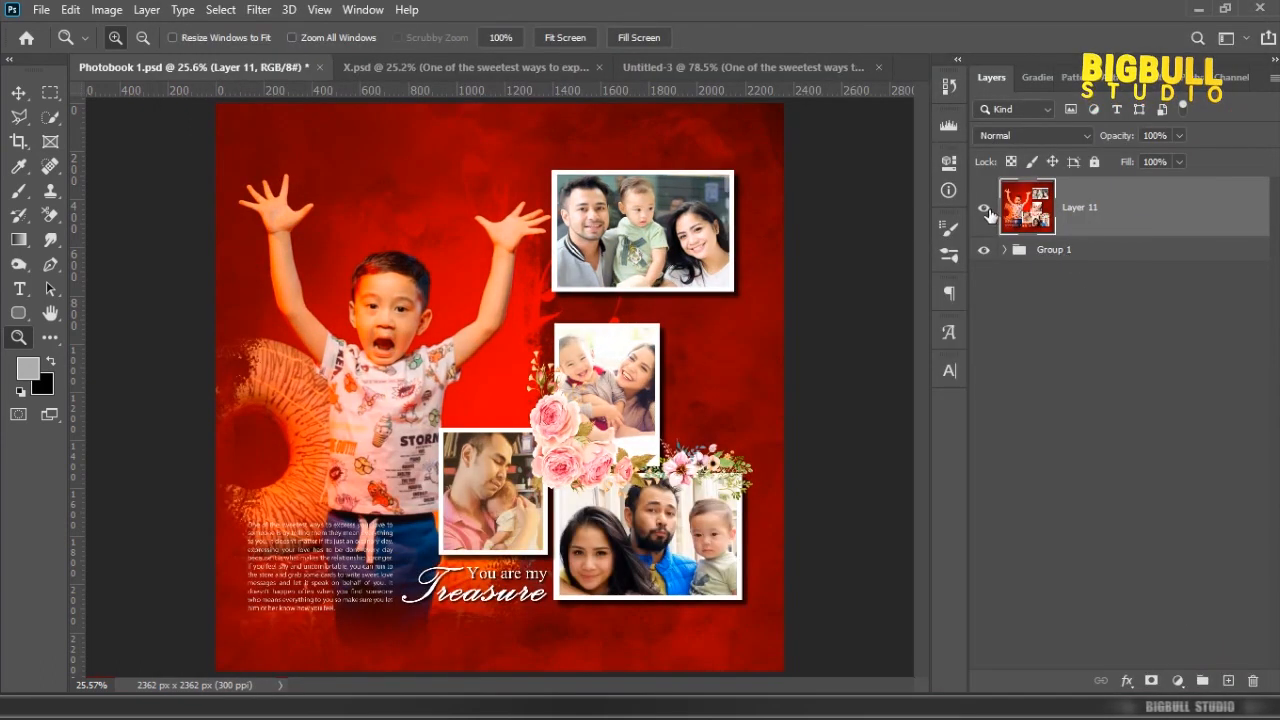
# Step: Toggle the visibility of the stamped layer off and on to compare the page before and after the Camera Raw grading
pyautogui.click(985, 211)
pyautogui.click(985, 211)
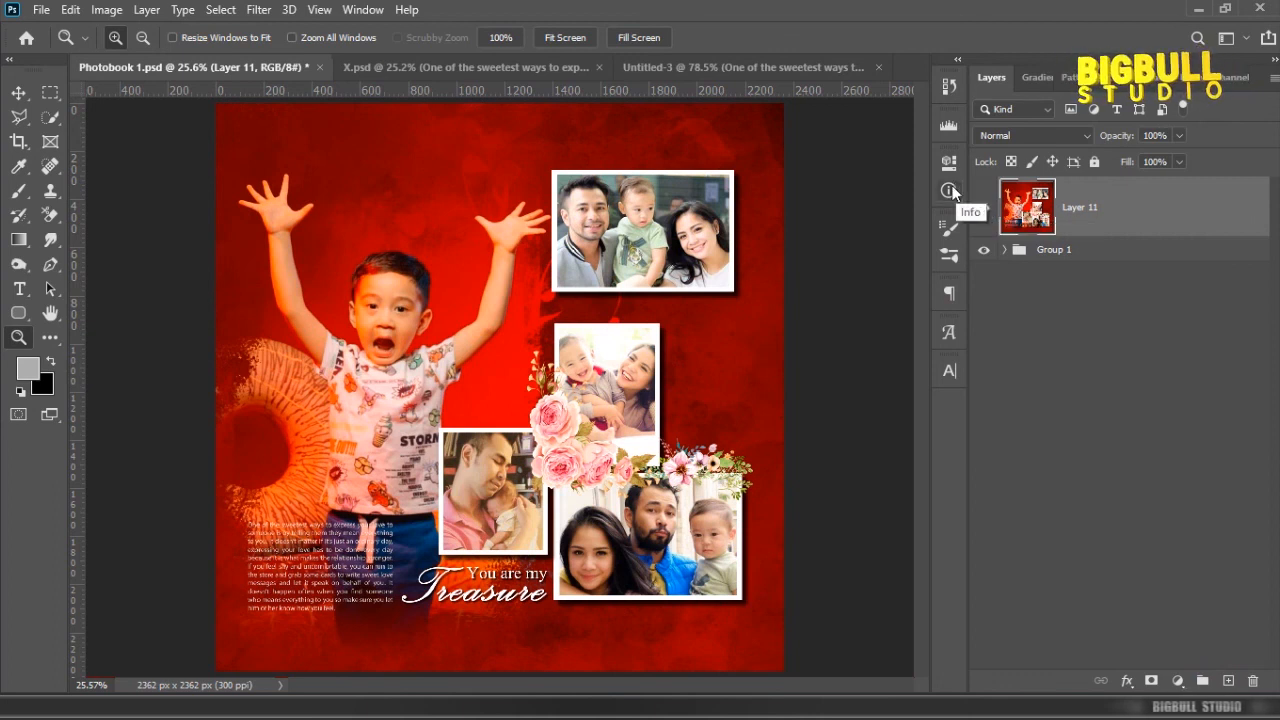
pyautogui.click(1165, 206)
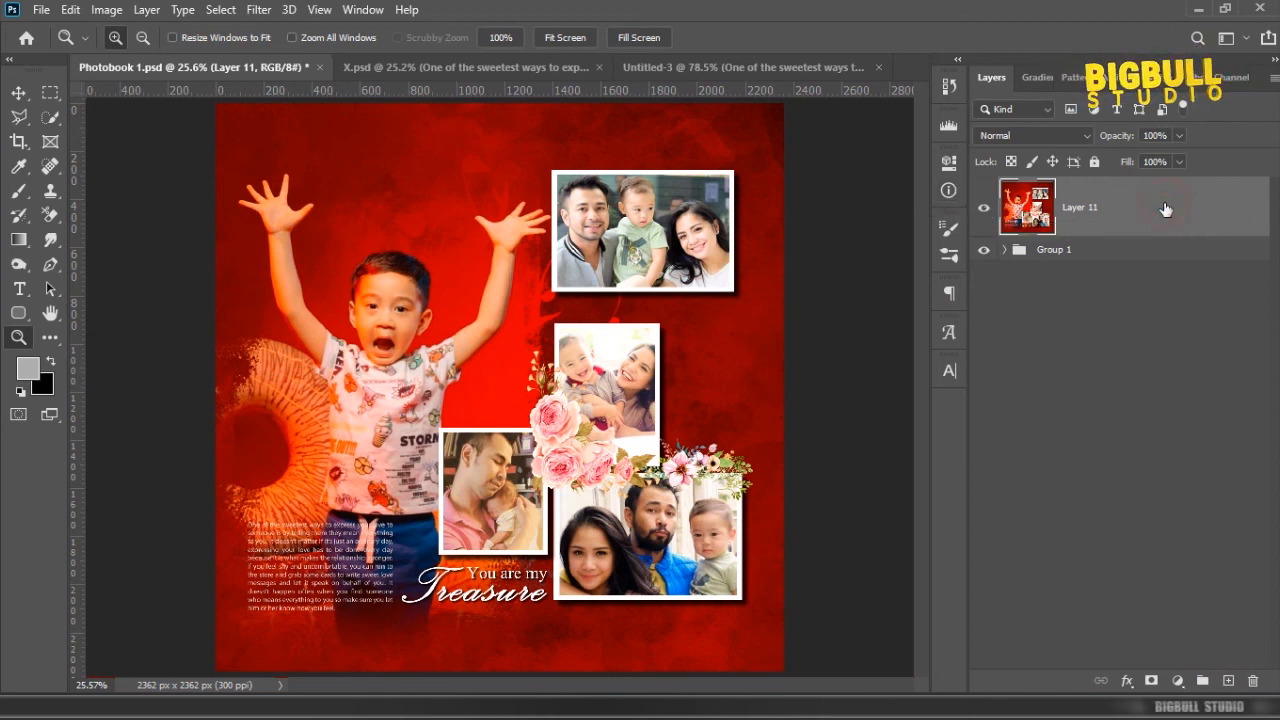